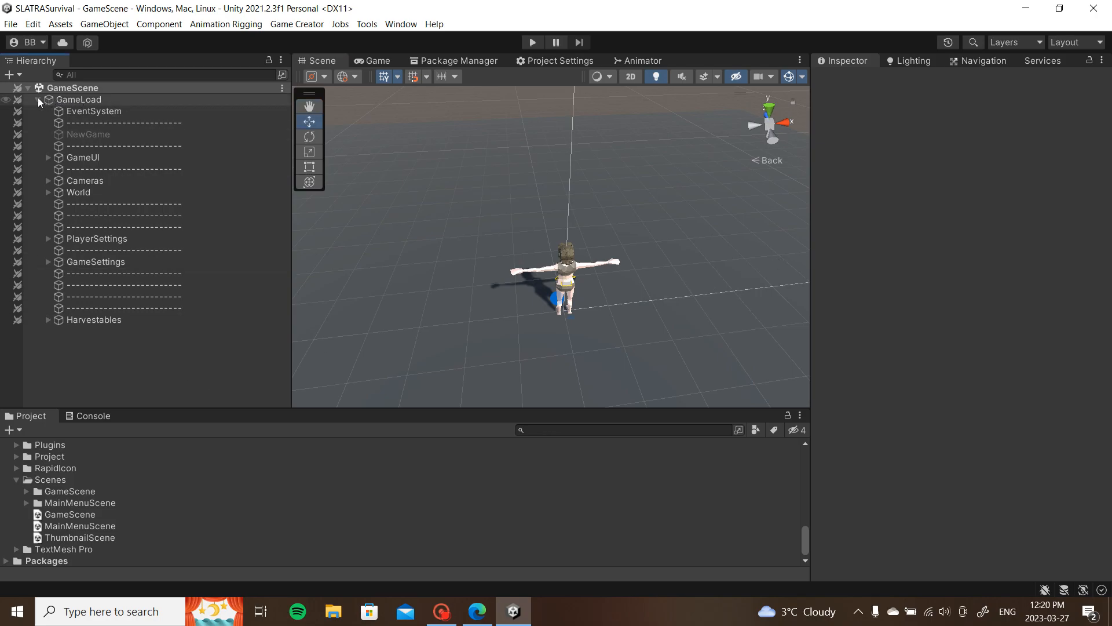
Step: Create an empty object named Lootables as a child of GameLoad
{"action": "left_click", "coordinate": [72, 322]}
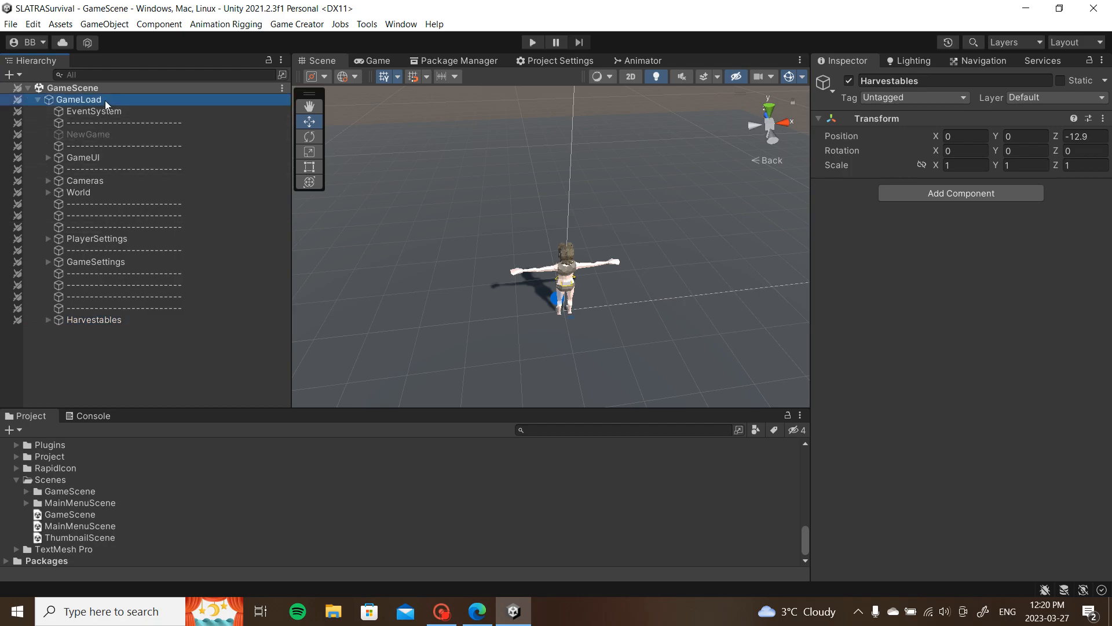
{"action": "right_click", "coordinate": [105, 99]}
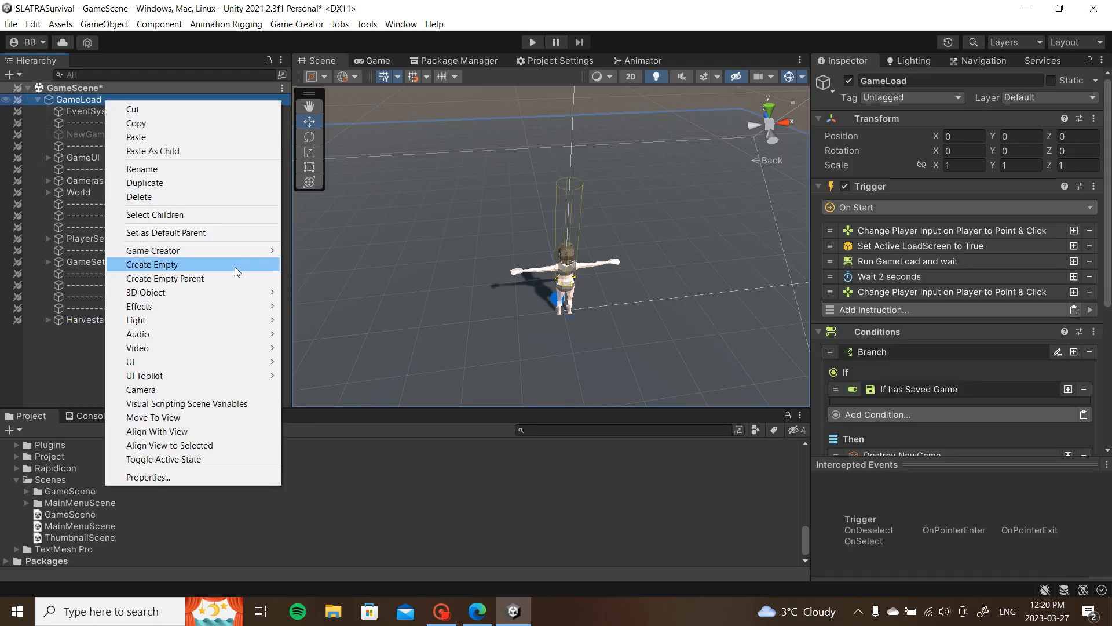
{"action": "left_click", "coordinate": [235, 266]}
{"action": "type", "text": "Lo"}
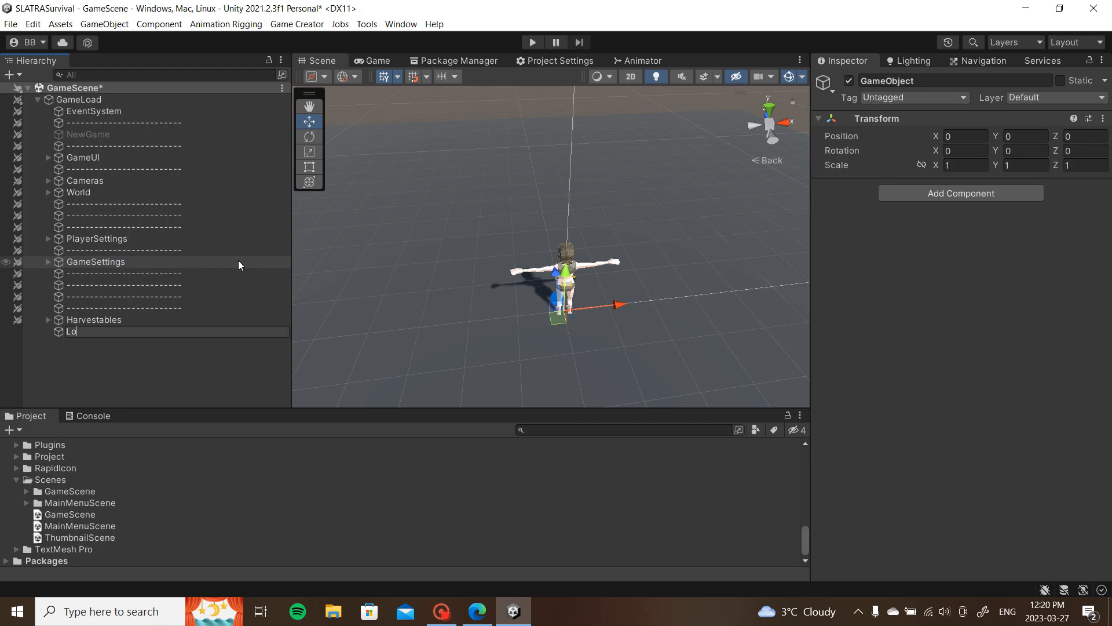
{"action": "type", "text": "otables"}
{"action": "key", "text": "Return"}
Step: Create an empty child object named Chest under Lootables
{"action": "right_click", "coordinate": [87, 331]}
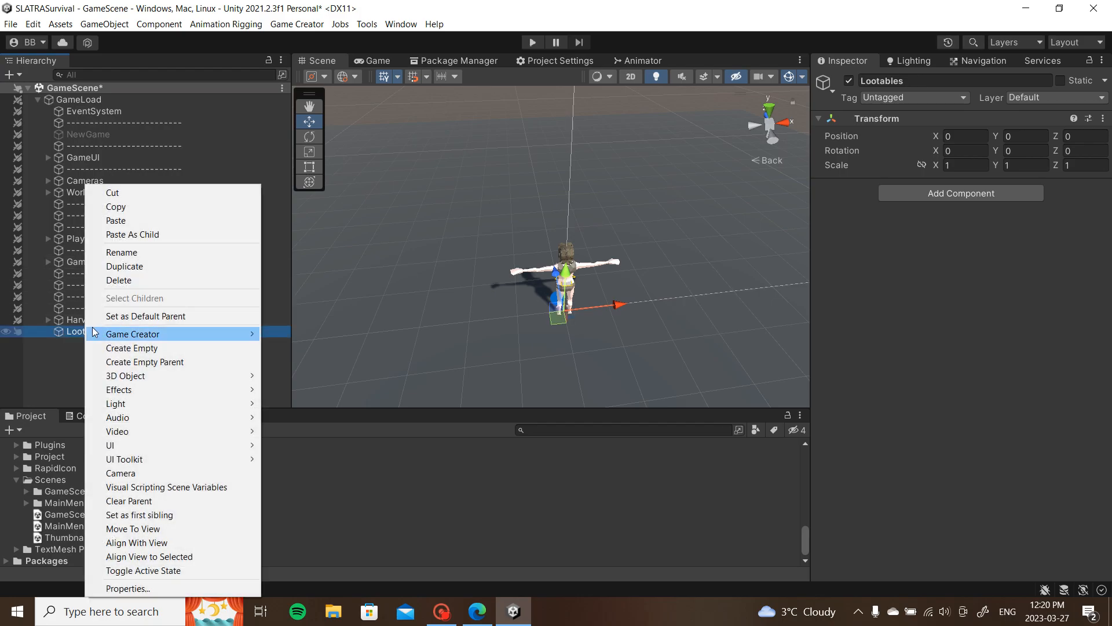
{"action": "left_click", "coordinate": [134, 348]}
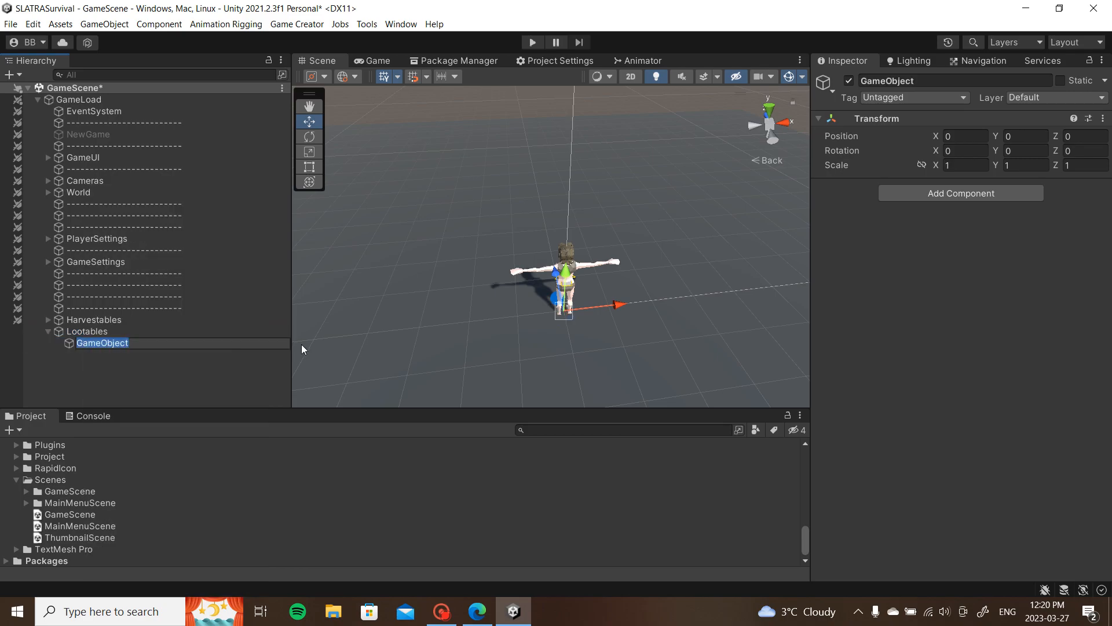
{"action": "type", "text": "Chest"}
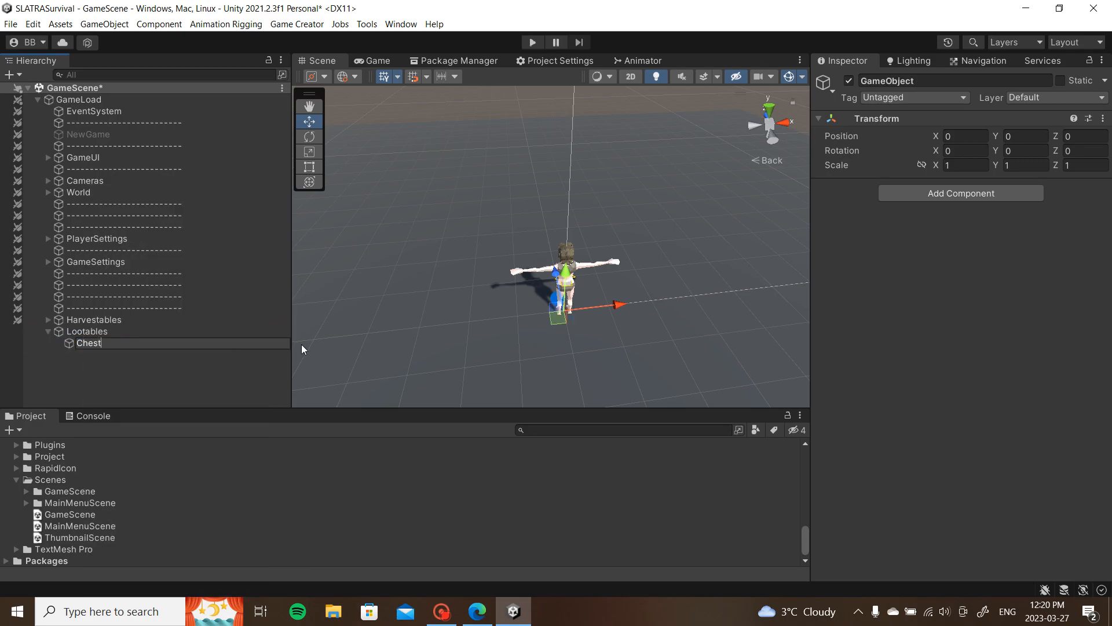
{"action": "key", "text": "Return"}
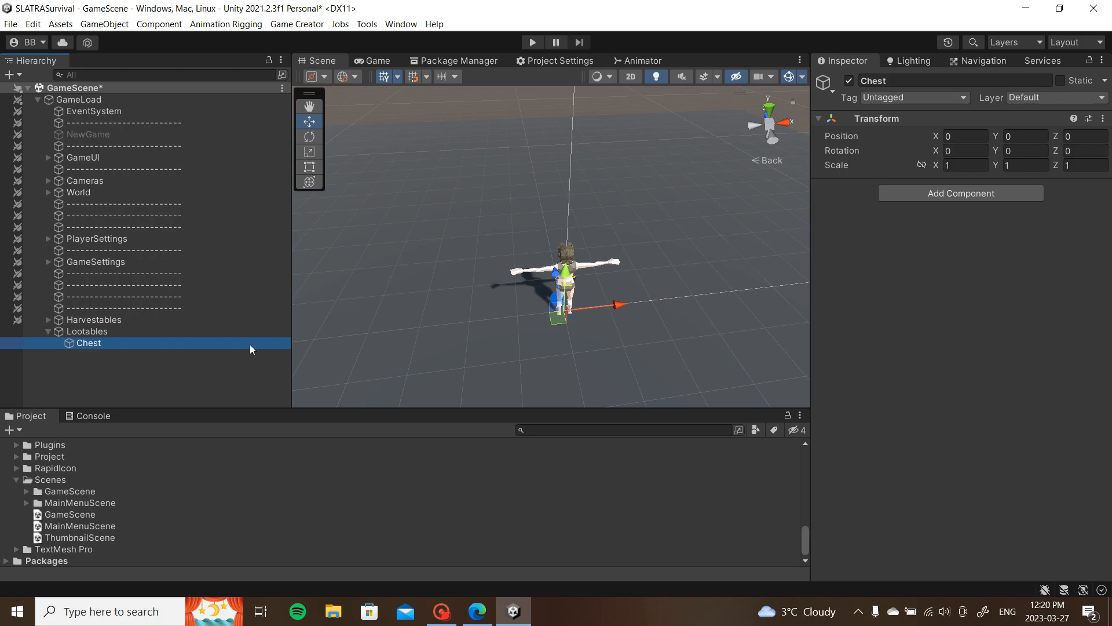
Step: Add an empty child object named Chest (1) inside Chest
{"action": "right_click", "coordinate": [143, 349]}
{"action": "left_click", "coordinate": [217, 364]}
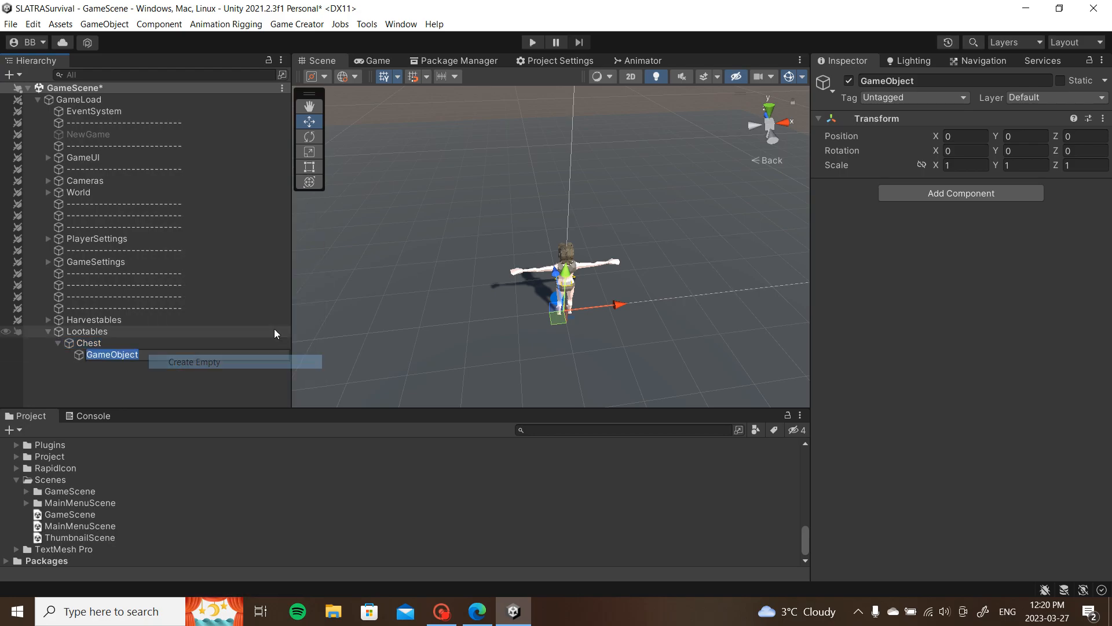
{"action": "type", "text": "Chest (1)"}
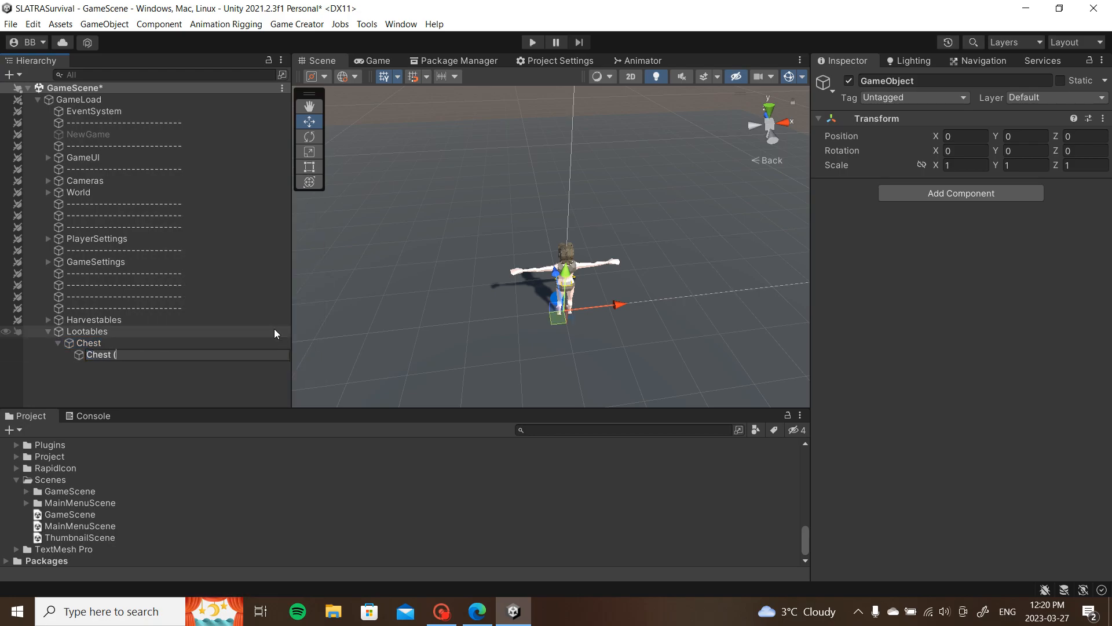
{"action": "key", "text": "Return"}
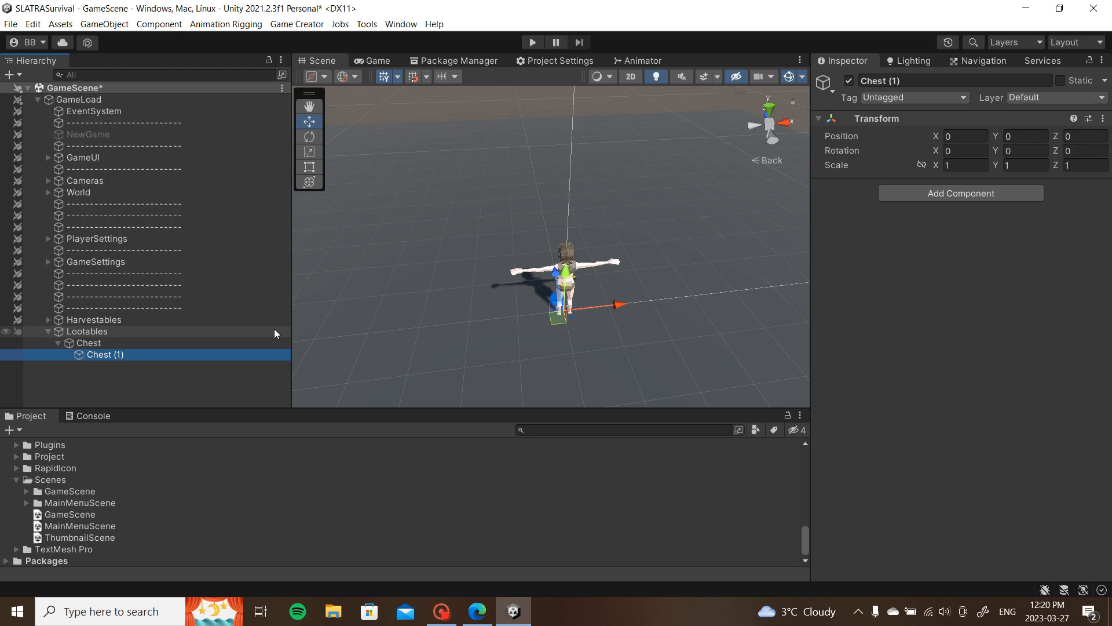
{"action": "left_click", "coordinate": [48, 320]}
{"action": "left_click", "coordinate": [57, 330]}
{"action": "left_click", "coordinate": [58, 330]}
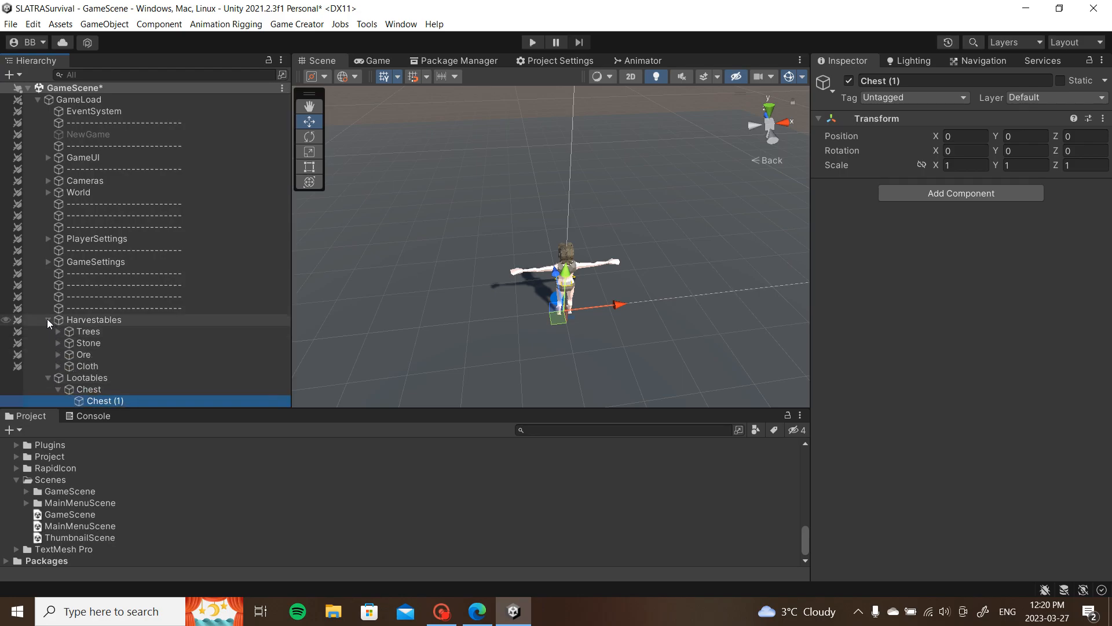
{"action": "left_click", "coordinate": [47, 320]}
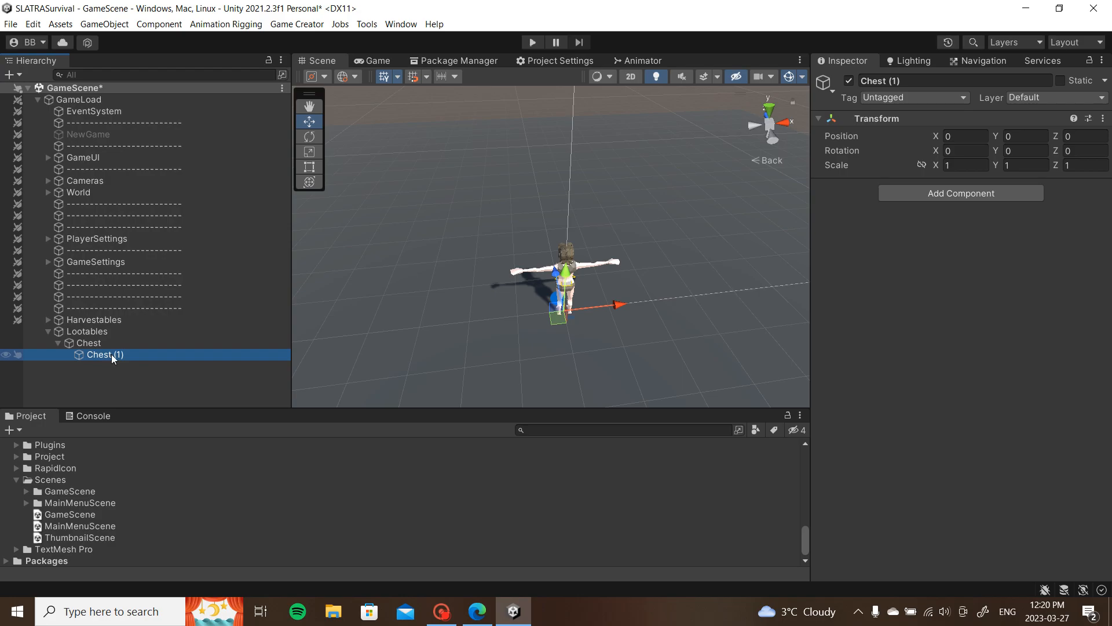
Step: Search the project assets for "chest" and enlarge the results area to browse the chest models
{"action": "left_click", "coordinate": [15, 480]}
{"action": "left_click", "coordinate": [633, 429]}
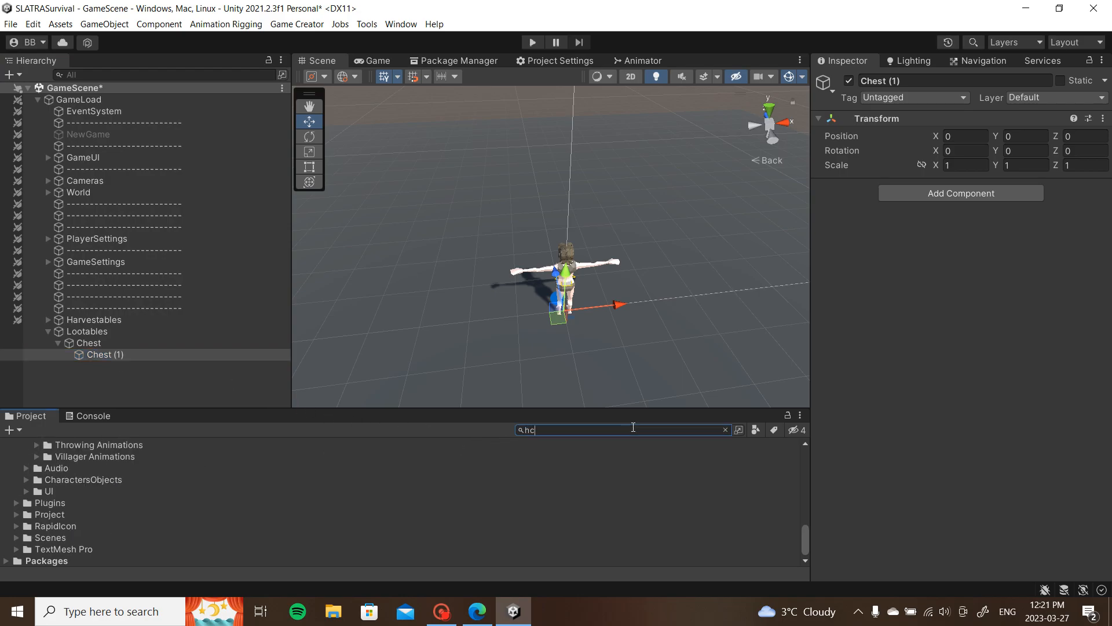
{"action": "type", "text": "hc"}
{"action": "key", "text": "BackSpace"}
{"action": "key", "text": "BackSpace"}
{"action": "type", "text": "chet"}
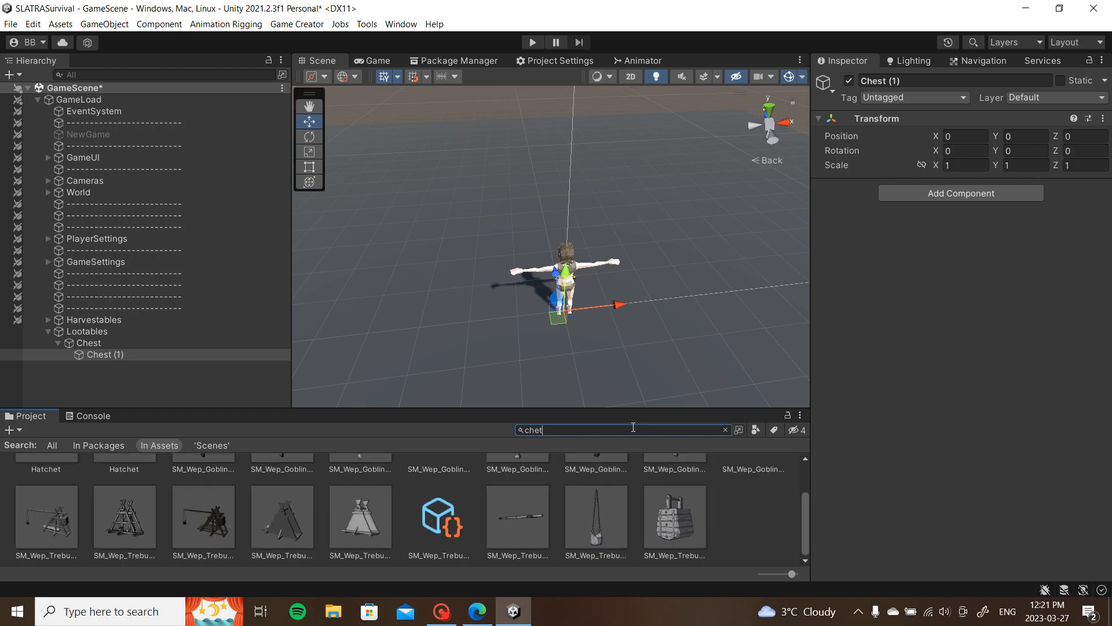
{"action": "key", "text": "BackSpace"}
{"action": "type", "text": "st"}
{"action": "left_click_drag", "start_coordinate": [629, 409], "coordinate": [614, 264]}
{"action": "left_click", "coordinate": [615, 464]}
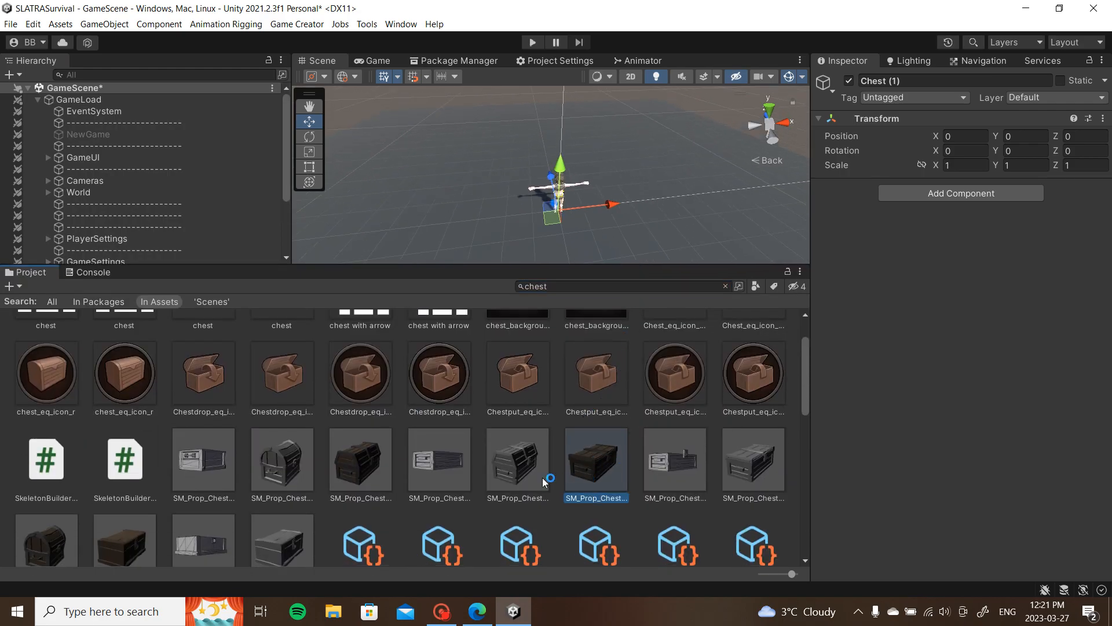
{"action": "left_click", "coordinate": [357, 469]}
{"action": "left_click_drag", "start_coordinate": [419, 271], "coordinate": [533, 199]}
{"action": "key", "text": "f"}
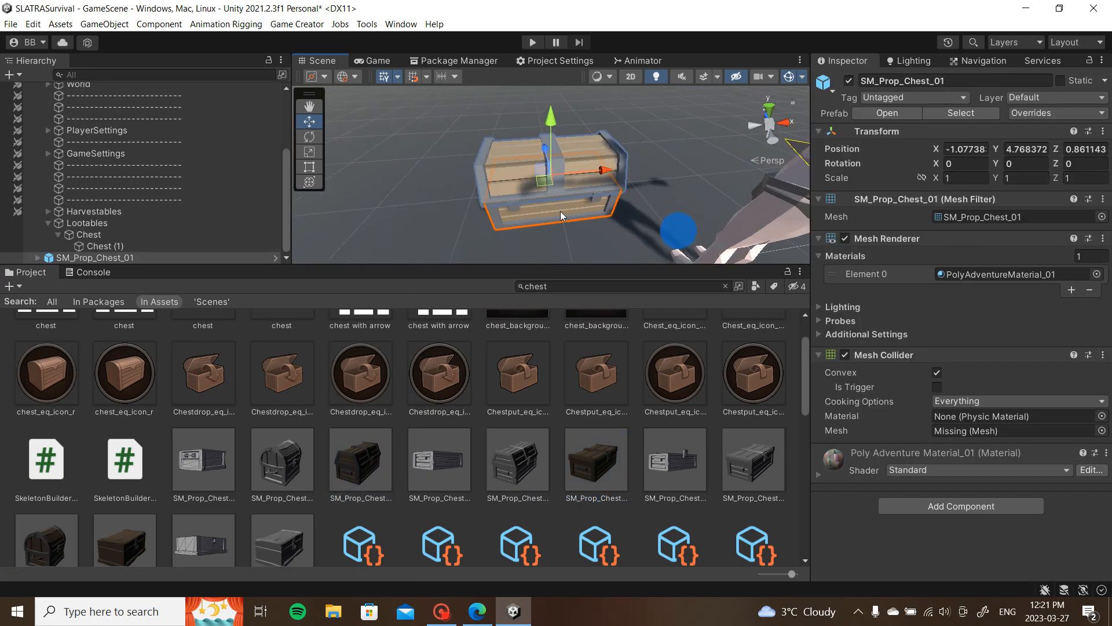
{"action": "left_click_drag", "start_coordinate": [104, 258], "coordinate": [107, 247]}
{"action": "double_click", "coordinate": [111, 224]}
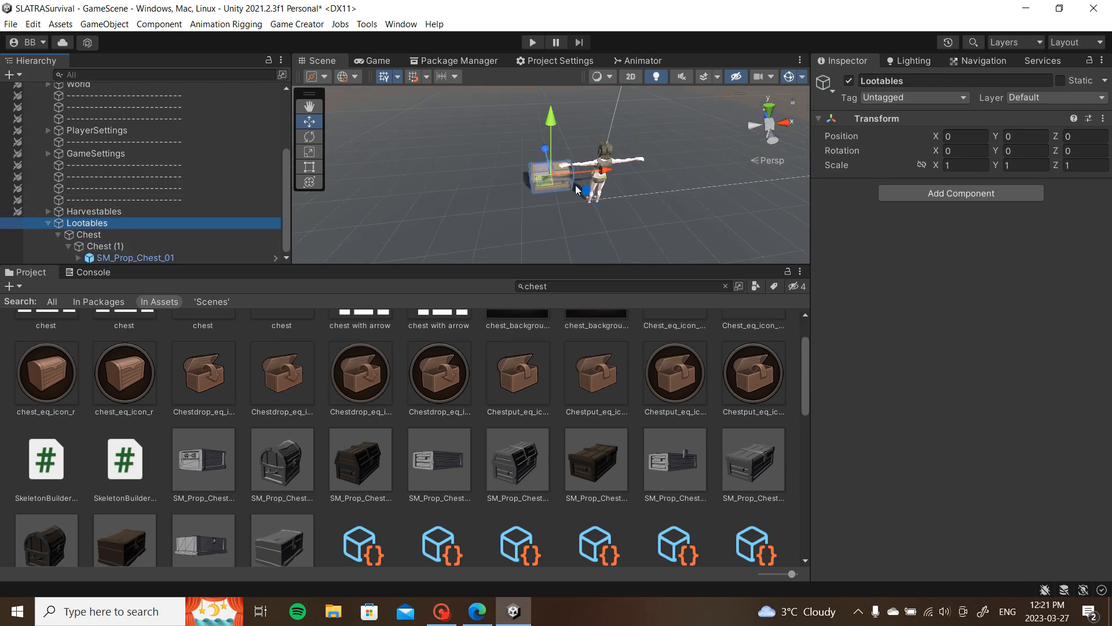
{"action": "left_click", "coordinate": [174, 257]}
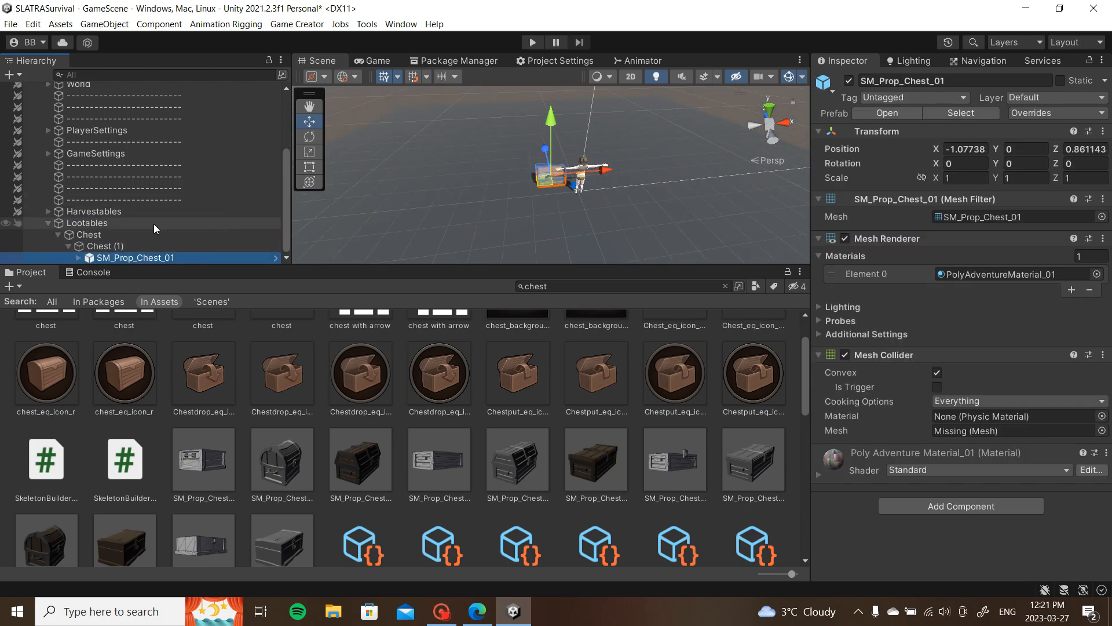
{"action": "key", "text": "Delete"}
Step: Add the SM_Prop_Chest_01 prefab as a child of Chest (1) and frame it in the scene
{"action": "left_click_drag", "start_coordinate": [359, 461], "coordinate": [119, 256]}
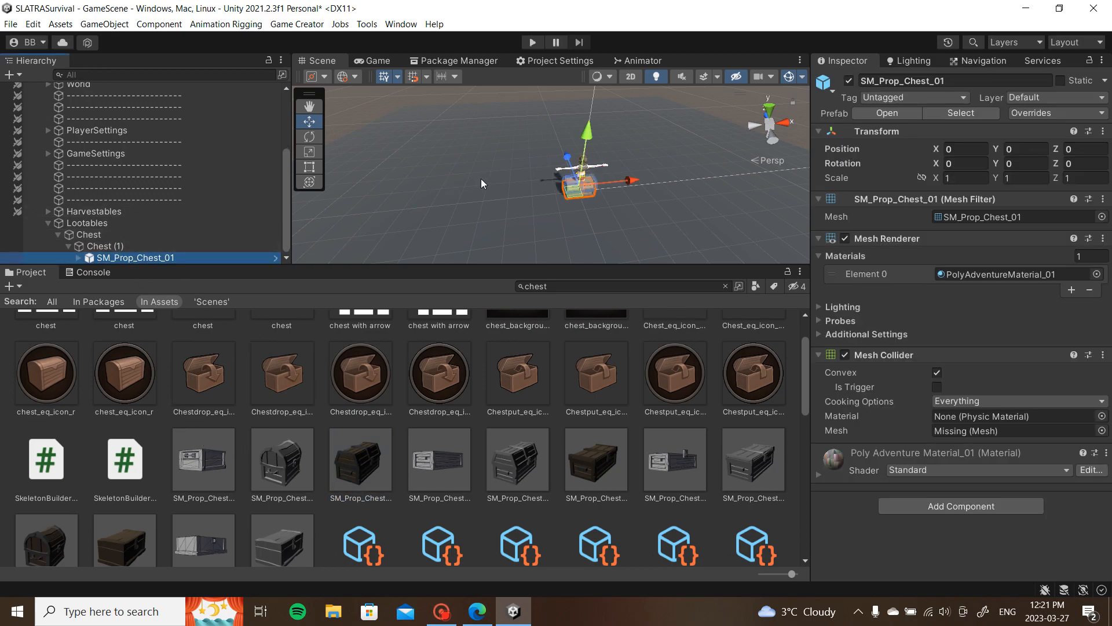
{"action": "left_click", "coordinate": [146, 223]}
{"action": "left_click_drag", "start_coordinate": [452, 162], "coordinate": [608, 174], "text": "alt"}
{"action": "left_click_drag", "start_coordinate": [538, 153], "coordinate": [490, 152]}
{"action": "key", "text": "f"}
{"action": "left_click_drag", "start_coordinate": [585, 176], "coordinate": [950, 185], "text": "alt"}
{"action": "key", "text": "e"}
Step: Unpack the SM_Prop_Chest_01 prefab instance into regular objects
{"action": "left_click", "coordinate": [200, 255]}
{"action": "right_click", "coordinate": [200, 255]}
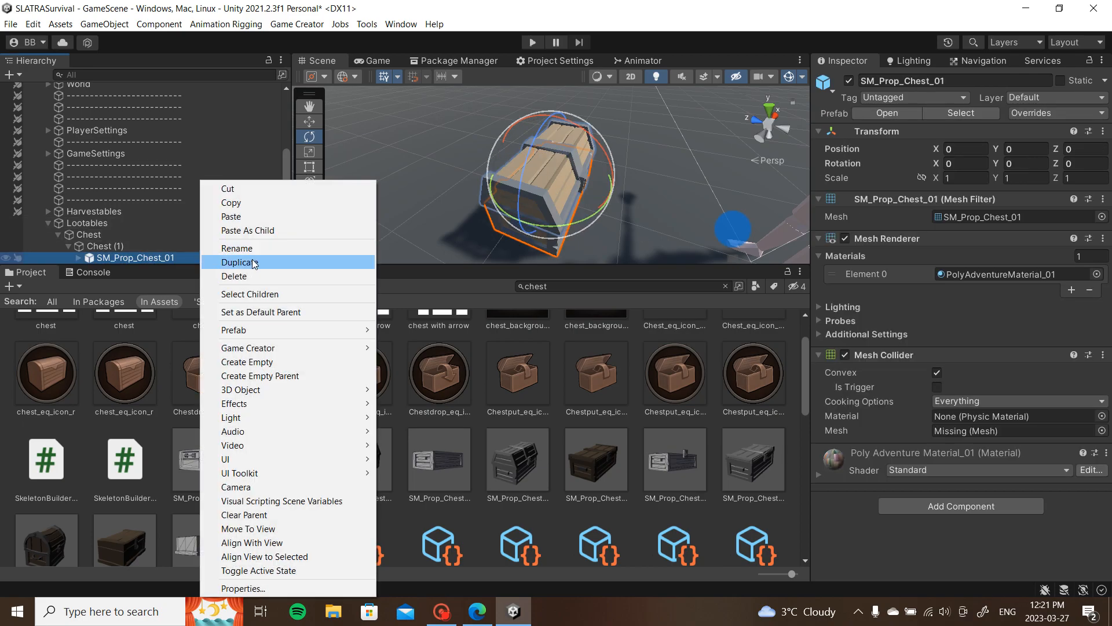
{"action": "mouse_move", "coordinate": [263, 330]}
{"action": "left_click", "coordinate": [481, 391]}
Step: Enlarge the scene view, scale SM_Prop_Chest_01 uniformly to about 1.221 and lower it to Y -0.01
{"action": "left_click_drag", "start_coordinate": [665, 269], "coordinate": [643, 404]}
{"action": "left_click_drag", "start_coordinate": [692, 242], "coordinate": [555, 205], "text": "alt"}
{"action": "scroll", "coordinate": [699, 241], "scroll_direction": "down", "scroll_amount": 4}
{"action": "key", "text": "r"}
{"action": "key", "text": "w"}
{"action": "left_click_drag", "start_coordinate": [492, 264], "coordinate": [365, 335], "text": "alt"}
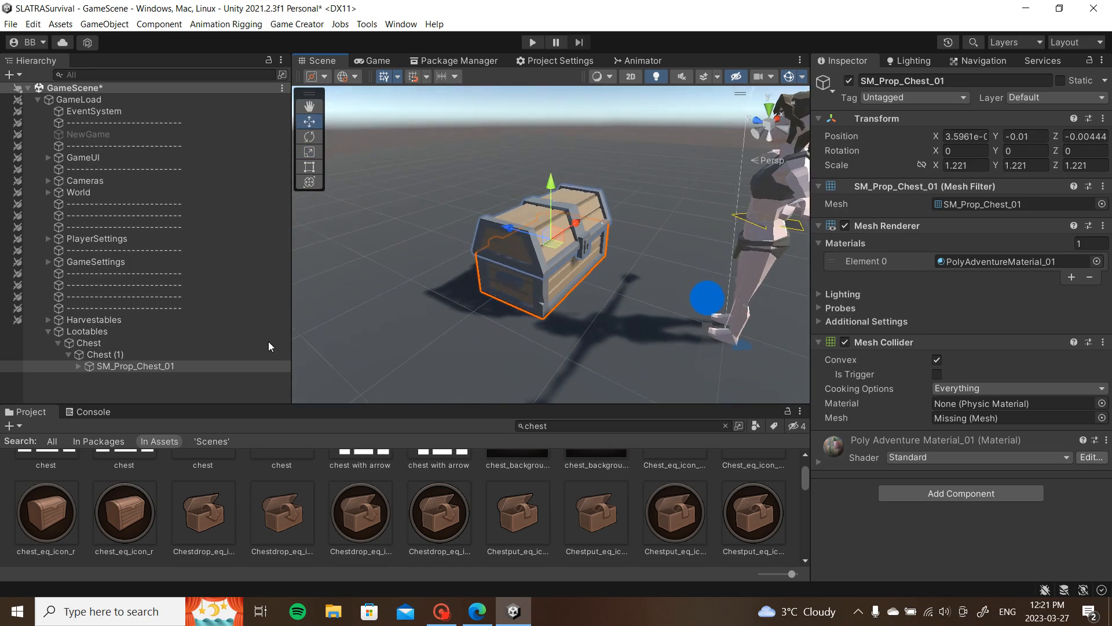
Step: Duplicate the chest lid SM_Prop_Chest_Lid_01 and rename the original lid Closed
{"action": "left_click", "coordinate": [78, 367]}
{"action": "left_click", "coordinate": [135, 377]}
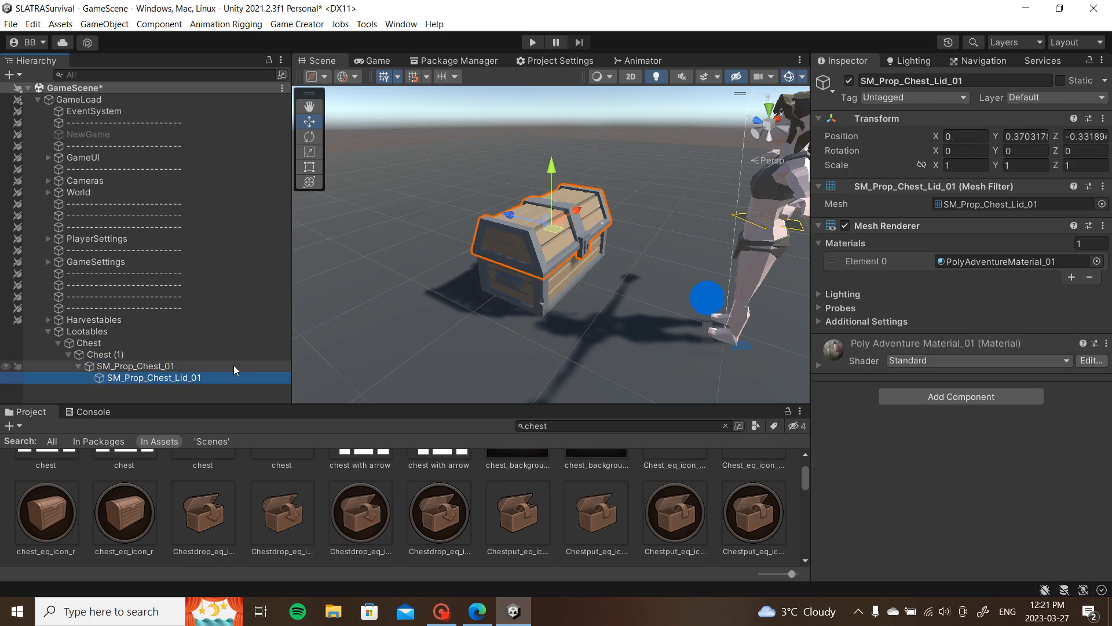
{"action": "key", "text": "ctrl+d"}
{"action": "left_click", "coordinate": [213, 381]}
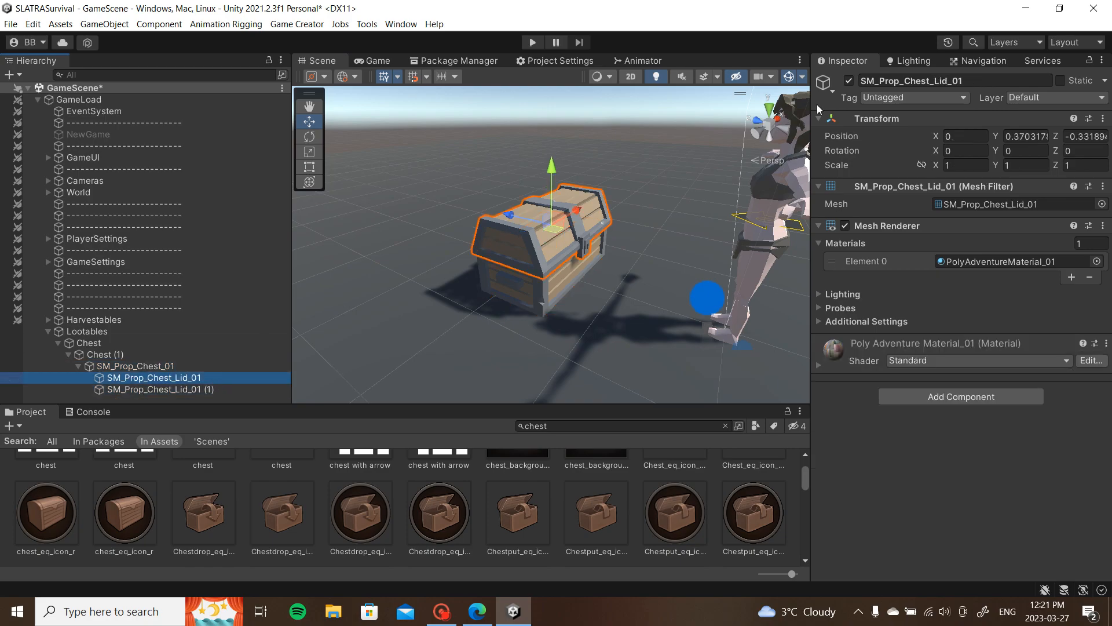
{"action": "left_click", "coordinate": [927, 81]}
{"action": "type", "text": "Closed"}
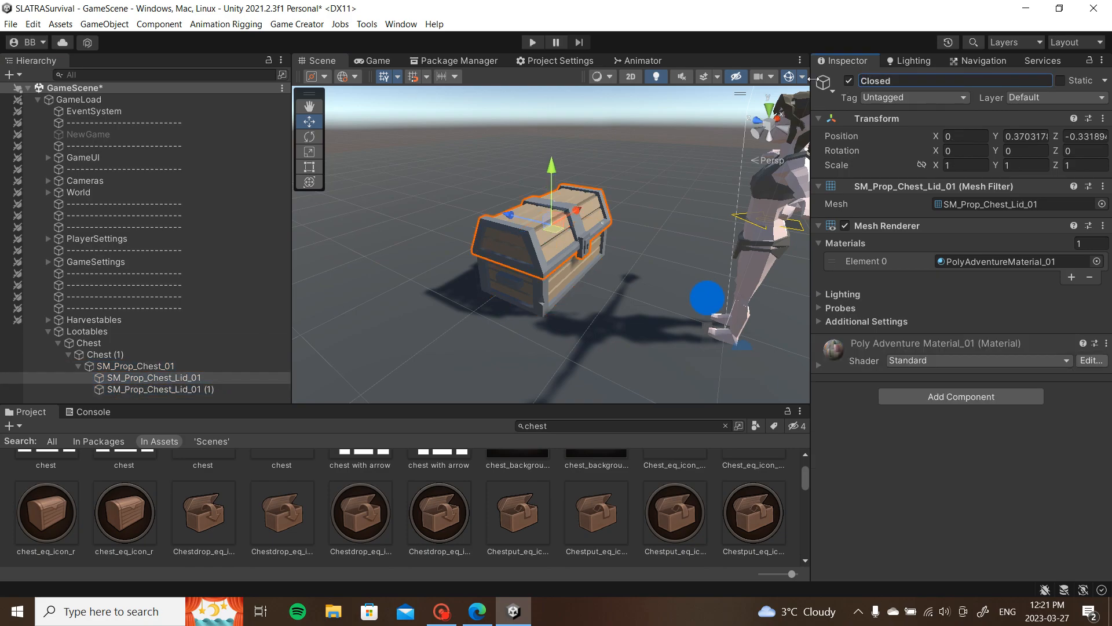
{"action": "key", "text": "Return"}
Step: Rename the duplicated lid SM_Prop_Chest_Lid_01 (1) as Open
{"action": "left_click", "coordinate": [224, 388]}
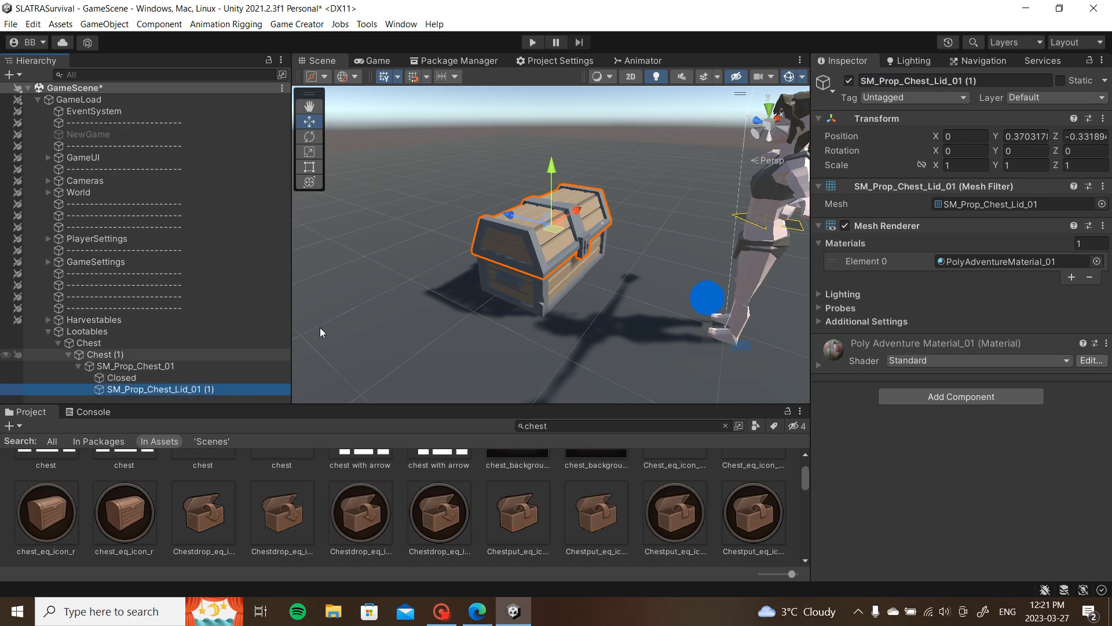
{"action": "left_click", "coordinate": [920, 77]}
{"action": "type", "text": "Ope"}
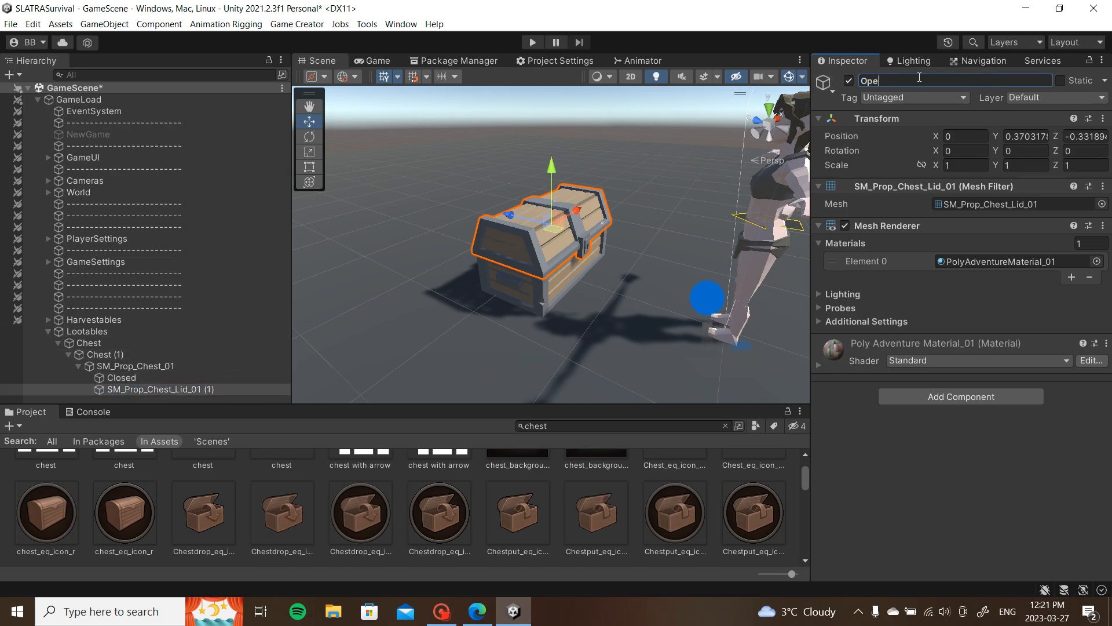
{"action": "key", "text": "Return"}
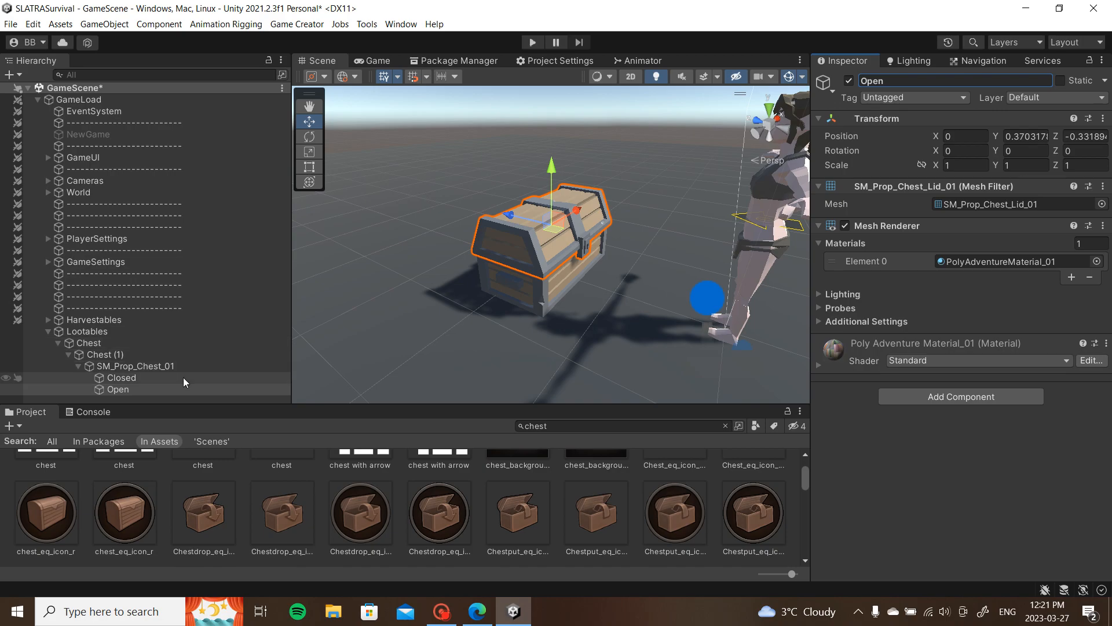
Step: Deactivate the Closed lid object
{"action": "scroll", "coordinate": [504, 268], "scroll_direction": "up", "scroll_amount": 2}
{"action": "left_click_drag", "start_coordinate": [504, 268], "coordinate": [584, 308], "text": "alt"}
{"action": "left_click", "coordinate": [206, 378]}
{"action": "key", "text": "alt+shift+a"}
Step: Rotate the Open lid to -75 on X and place it at Y 0.38, Z -0.281 so it sits open on the chest's back edge
{"action": "left_click", "coordinate": [206, 389]}
{"action": "key", "text": "e"}
{"action": "left_click_drag", "start_coordinate": [548, 282], "coordinate": [430, 159]}
{"action": "key", "text": "w"}
{"action": "left_click_drag", "start_coordinate": [547, 182], "coordinate": [484, 163]}
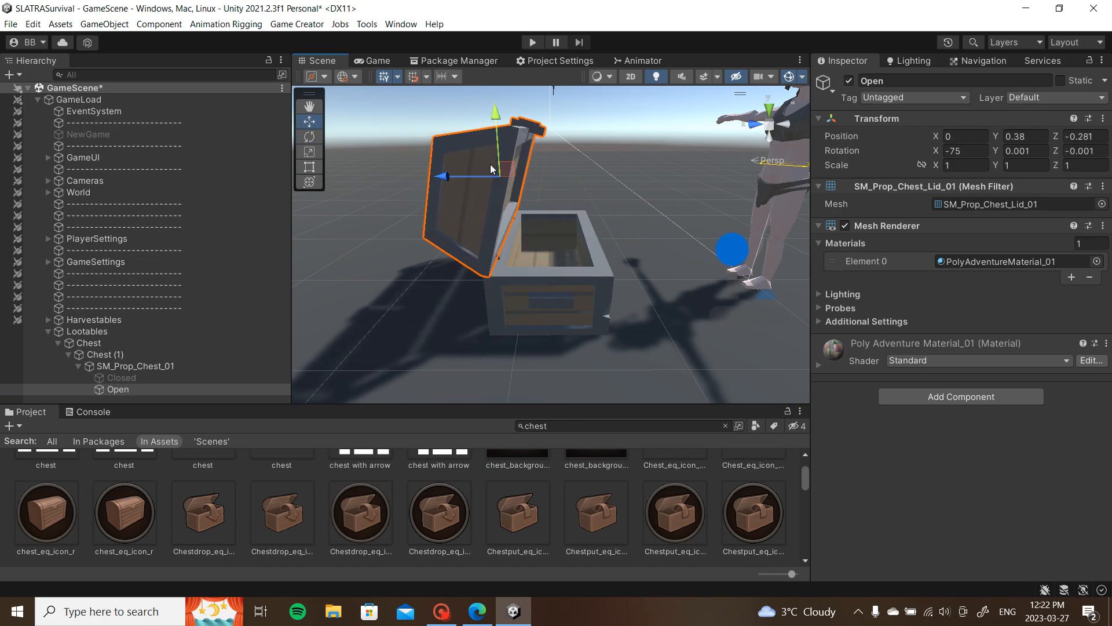
{"action": "scroll", "coordinate": [516, 236], "scroll_direction": "up", "scroll_amount": 3}
{"action": "left_click_drag", "start_coordinate": [516, 237], "coordinate": [475, 248], "text": "alt"}
{"action": "left_click", "coordinate": [586, 179]}
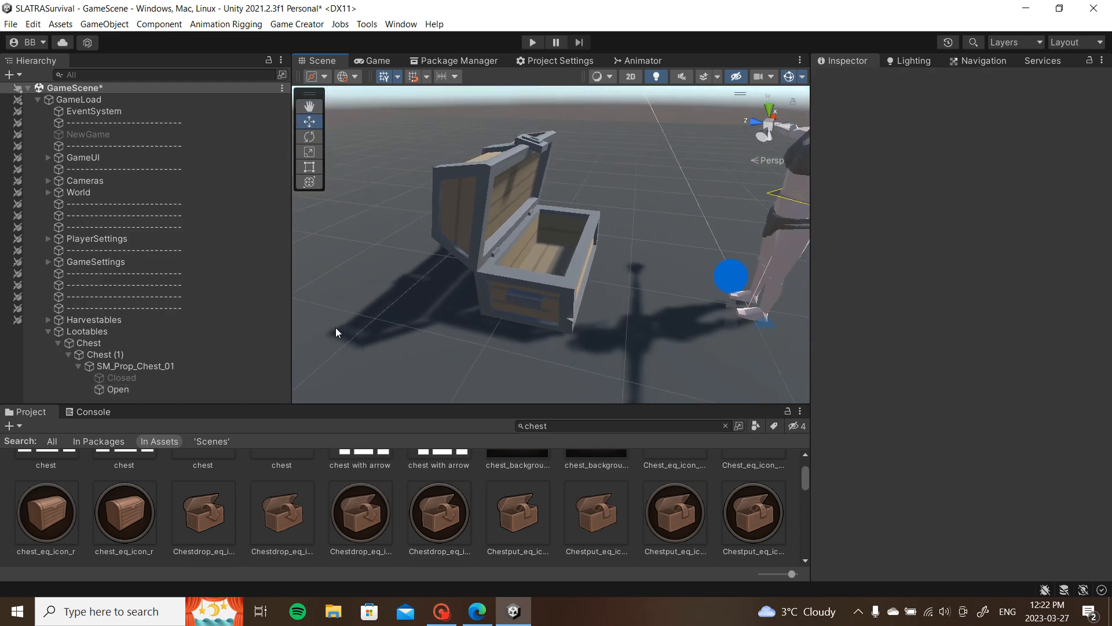
Step: Deactivate the Open lid and reactivate the Closed lid
{"action": "left_click", "coordinate": [126, 388]}
{"action": "key", "text": "alt+shift+a"}
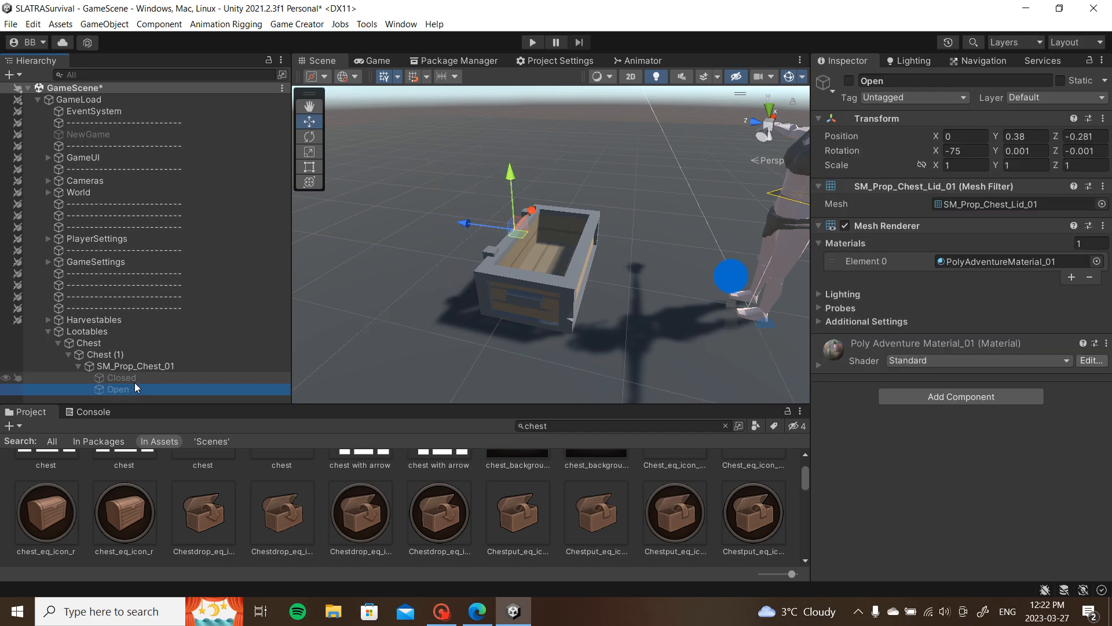
{"action": "left_click", "coordinate": [124, 378]}
{"action": "key", "text": "alt+shift+a"}
{"action": "left_click_drag", "start_coordinate": [481, 260], "coordinate": [524, 235], "text": "alt"}
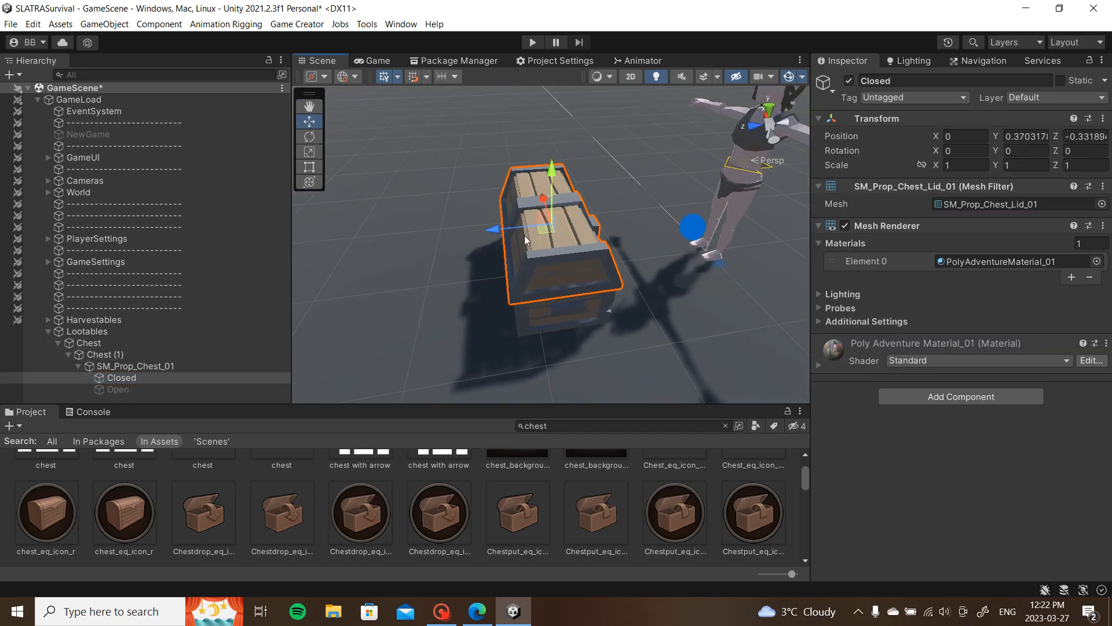
Step: Move Chest (1) away from the character to about Z -0.867
{"action": "left_click", "coordinate": [152, 364]}
{"action": "left_click", "coordinate": [149, 352]}
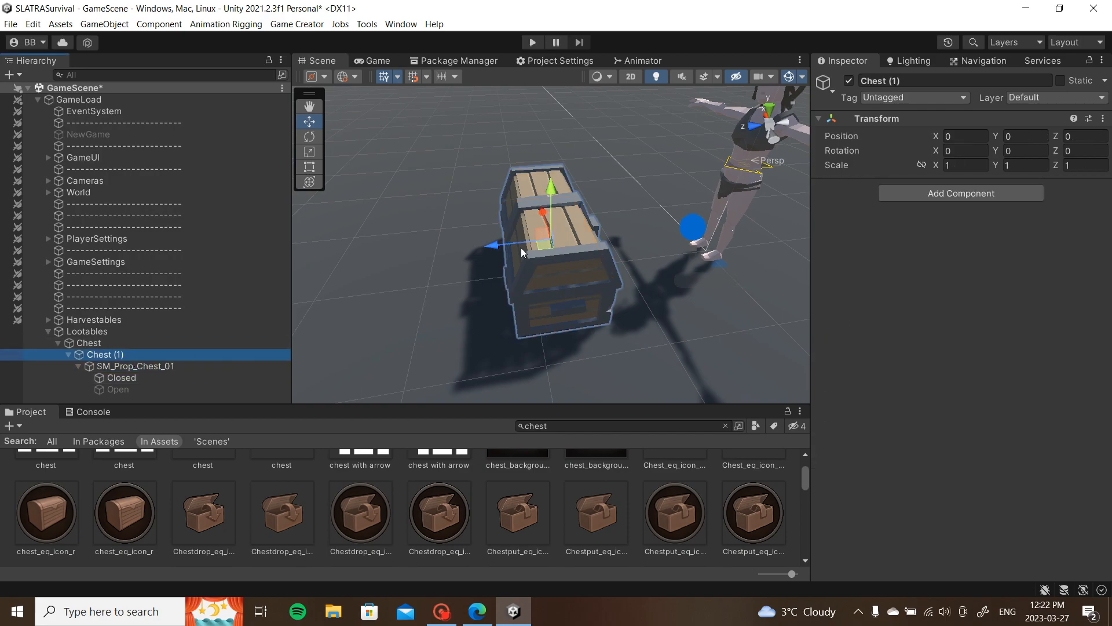
{"action": "left_click_drag", "start_coordinate": [537, 245], "coordinate": [440, 257]}
{"action": "key", "text": "ctrl+z"}
{"action": "scroll", "coordinate": [491, 233], "scroll_direction": "down", "scroll_amount": 3}
{"action": "left_click_drag", "start_coordinate": [571, 266], "coordinate": [499, 225], "text": "alt"}
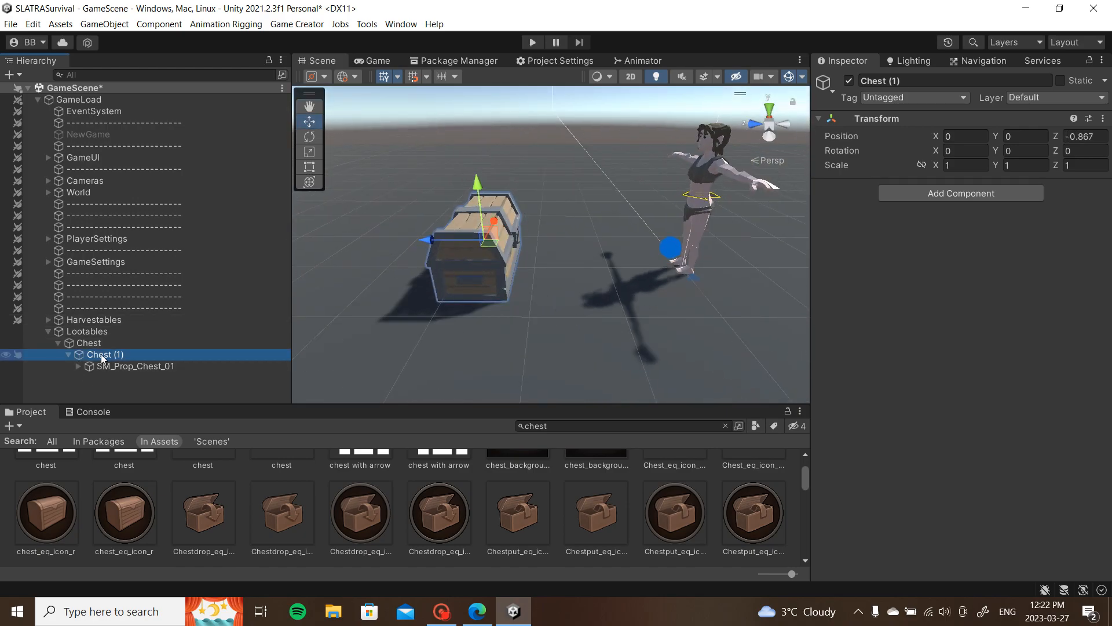
Step: Create an empty child object named Collision under Chest (1)
{"action": "right_click", "coordinate": [102, 355]}
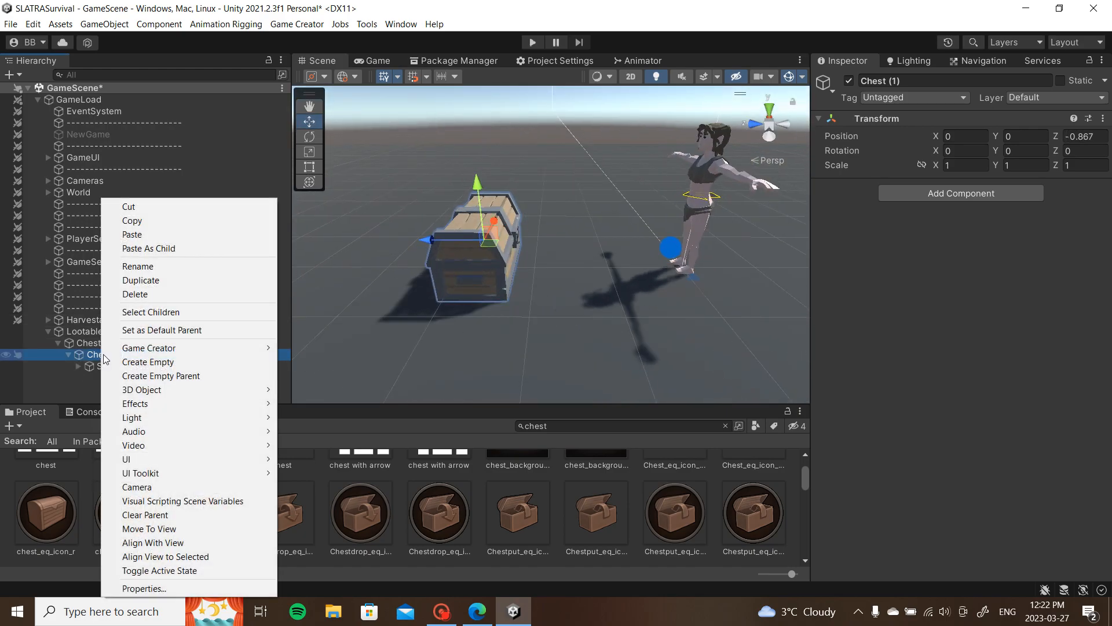
{"action": "left_click", "coordinate": [135, 362]}
{"action": "type", "text": "Collision"}
{"action": "key", "text": "Return"}
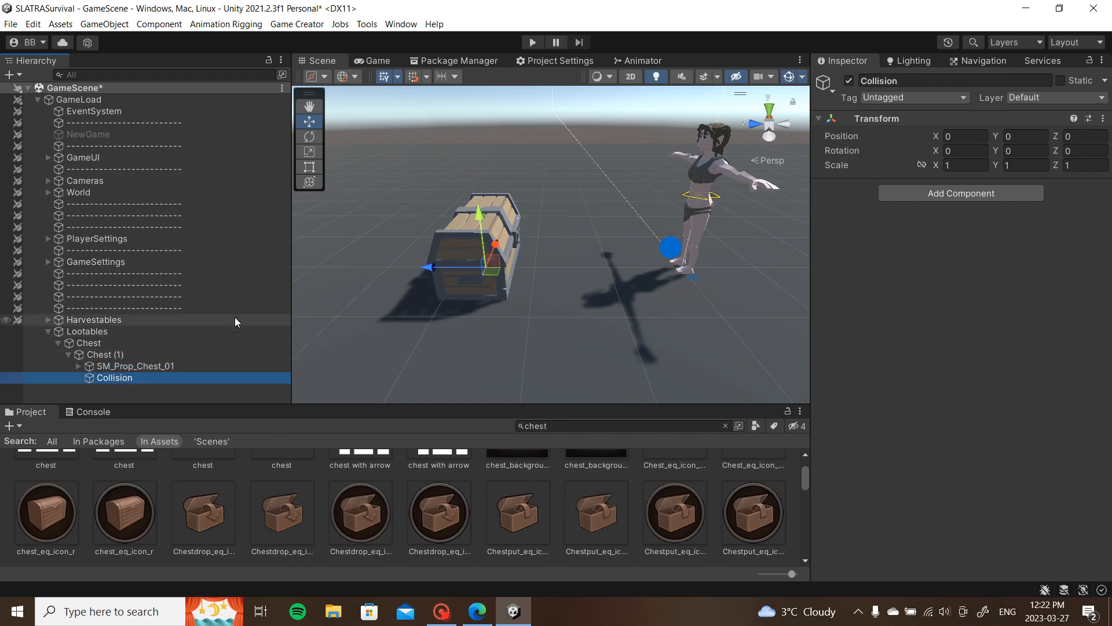
Step: Add a Box Collider component to the Collision object and make it a trigger
{"action": "left_click", "coordinate": [923, 191]}
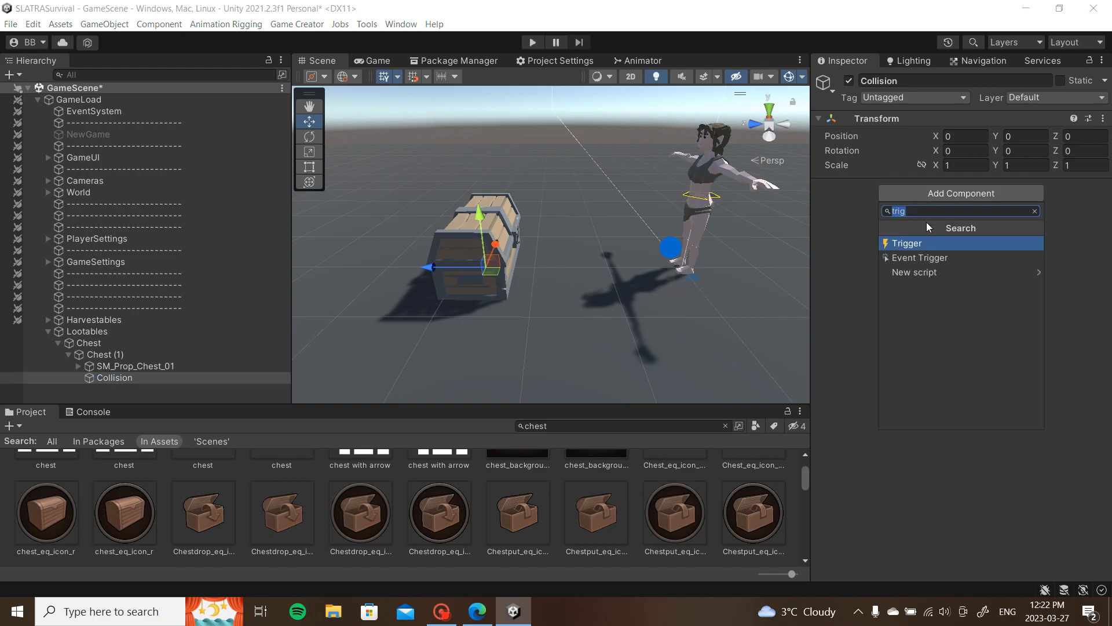
{"action": "type", "text": "box"}
{"action": "left_click", "coordinate": [936, 244]}
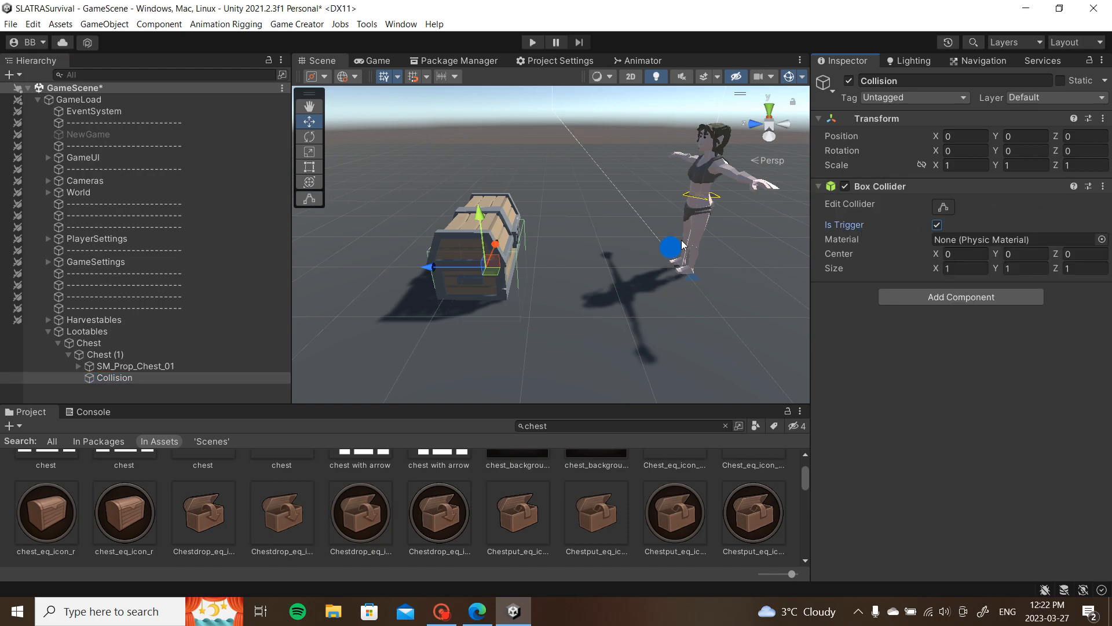
Step: Move the Collision object out in front of the chest to about Z 0.949
{"action": "left_click_drag", "start_coordinate": [485, 264], "coordinate": [512, 269]}
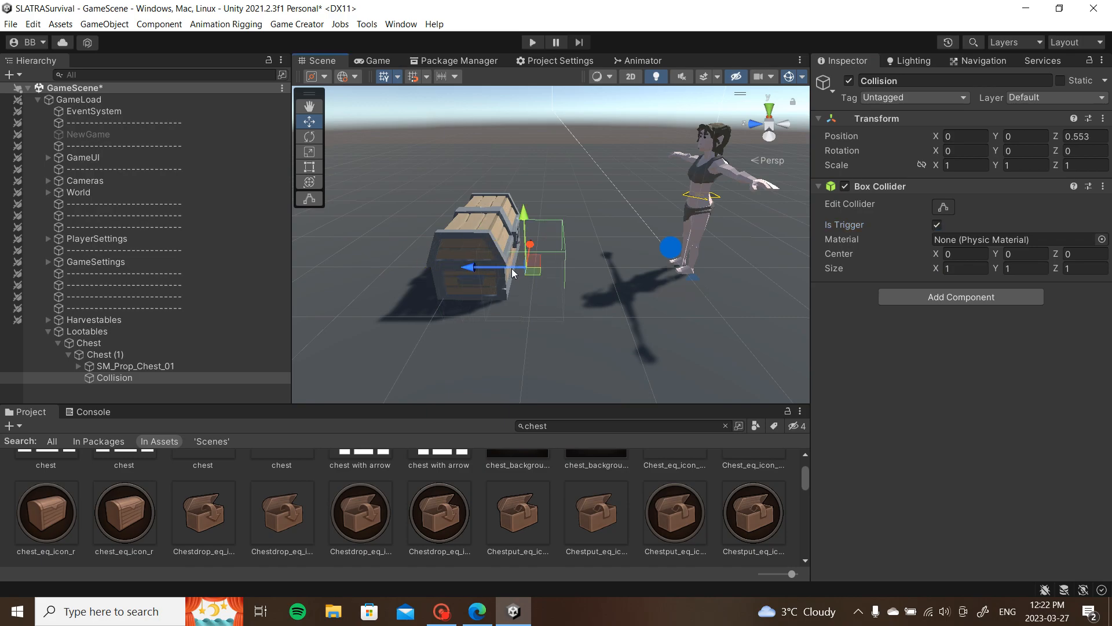
{"action": "key", "text": "f"}
{"action": "scroll", "coordinate": [585, 252], "scroll_direction": "down", "scroll_amount": 6}
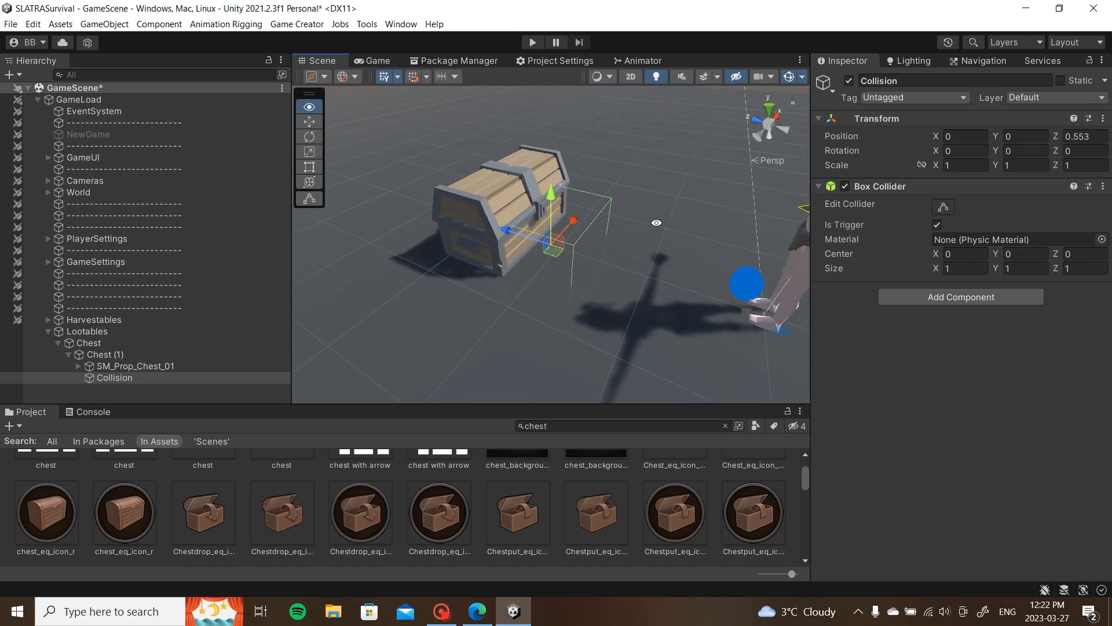
{"action": "left_click_drag", "start_coordinate": [513, 249], "coordinate": [219, 311]}
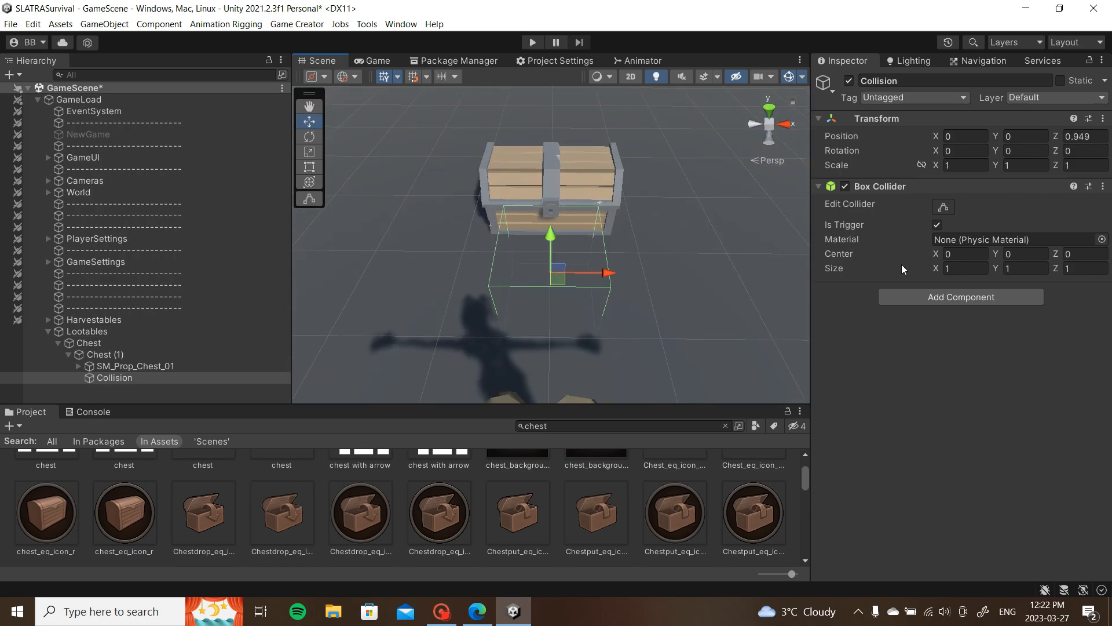
Step: Size the box collider to about 1.45 × 1.54 × 0.63 with center Y 0.77, and move Collision to about Z 0.732
{"action": "left_click_drag", "start_coordinate": [936, 269], "coordinate": [1047, 272]}
{"action": "left_click", "coordinate": [993, 255]}
{"action": "left_click_drag", "start_coordinate": [567, 279], "coordinate": [995, 219], "text": "alt"}
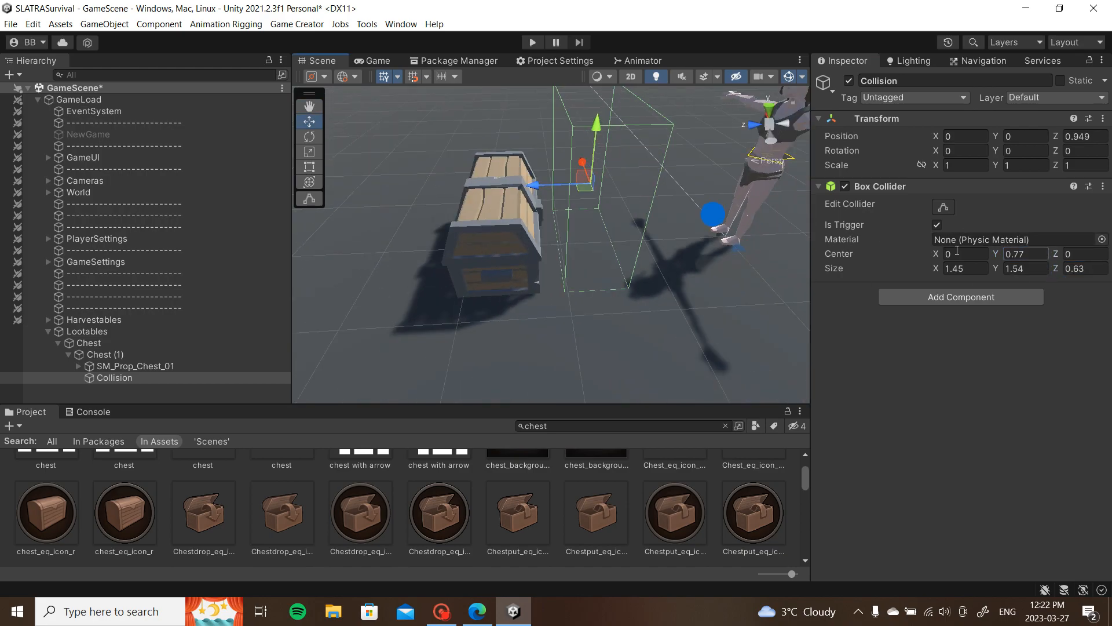
{"action": "left_click_drag", "start_coordinate": [558, 189], "coordinate": [616, 262]}
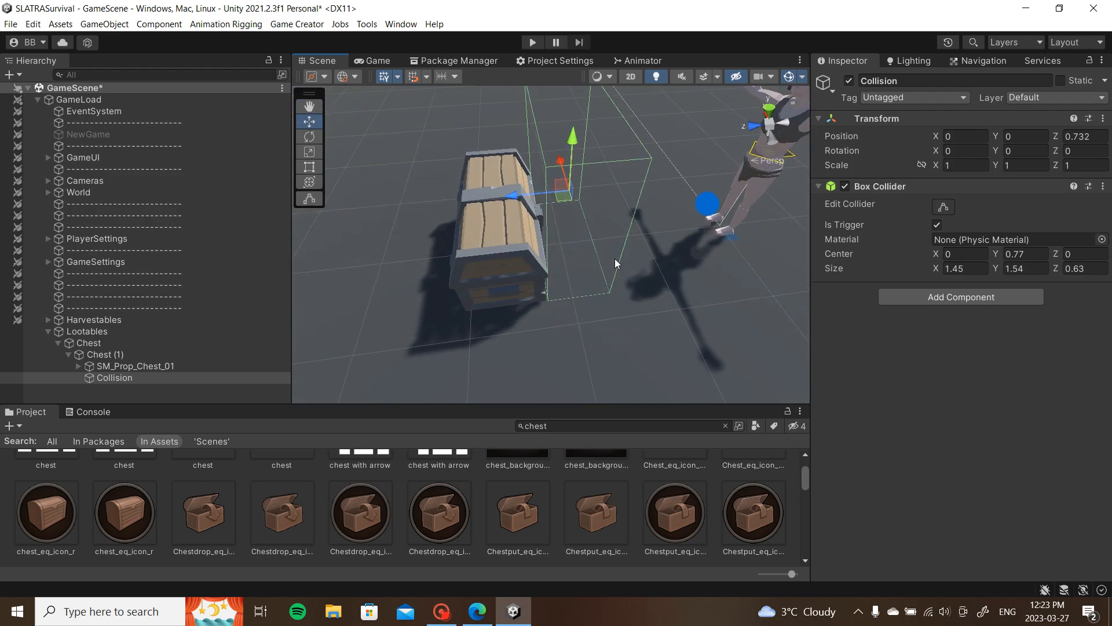
Step: Create an empty child object named Marker under Chest (1) and add a Marker component to it
{"action": "right_click", "coordinate": [138, 359]}
{"action": "left_click", "coordinate": [208, 362]}
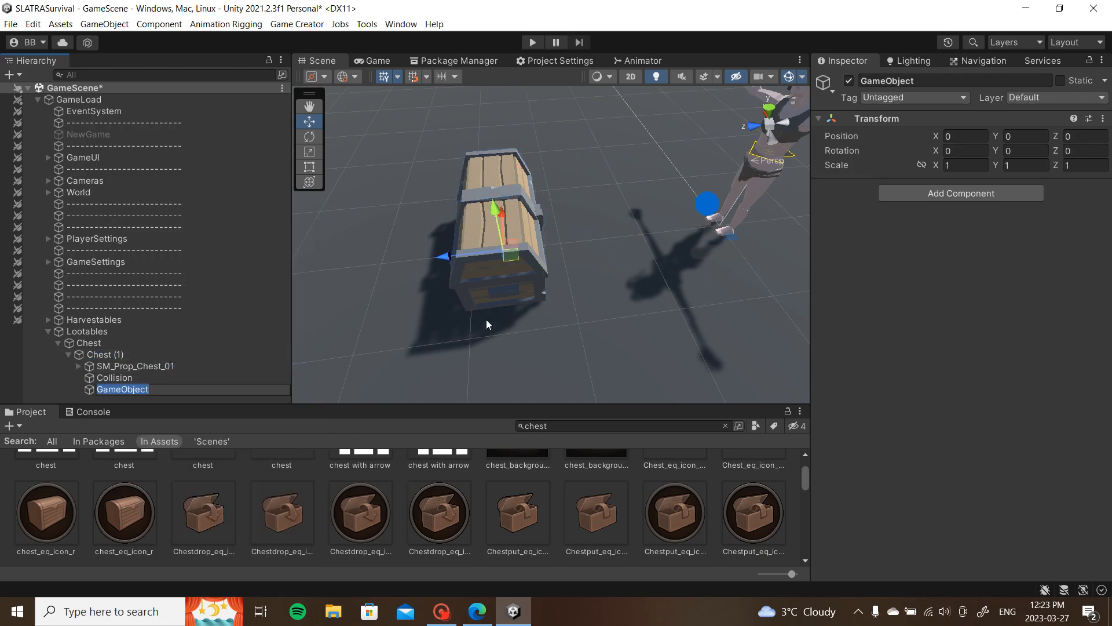
{"action": "type", "text": "Marker"}
{"action": "key", "text": "Return"}
{"action": "left_click", "coordinate": [966, 193]}
{"action": "type", "text": "ma"}
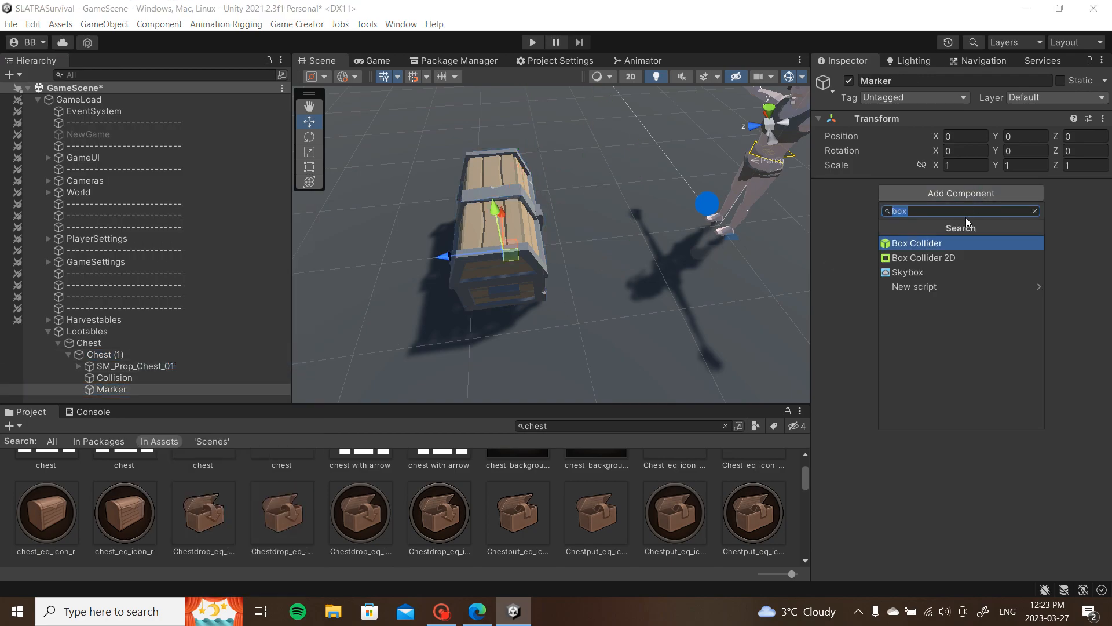
{"action": "type", "text": "rker"}
{"action": "key", "text": "Return"}
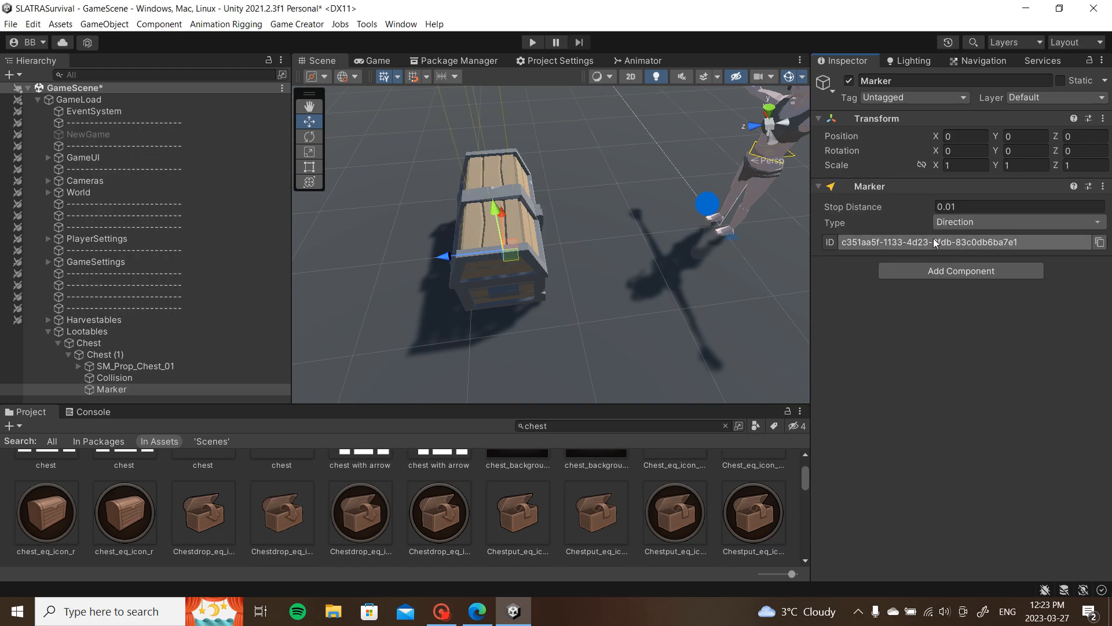
Step: Raise the Marker above the chest to about Y 1.003 and rotate it to -180 on Y
{"action": "left_click_drag", "start_coordinate": [494, 210], "coordinate": [481, 120]}
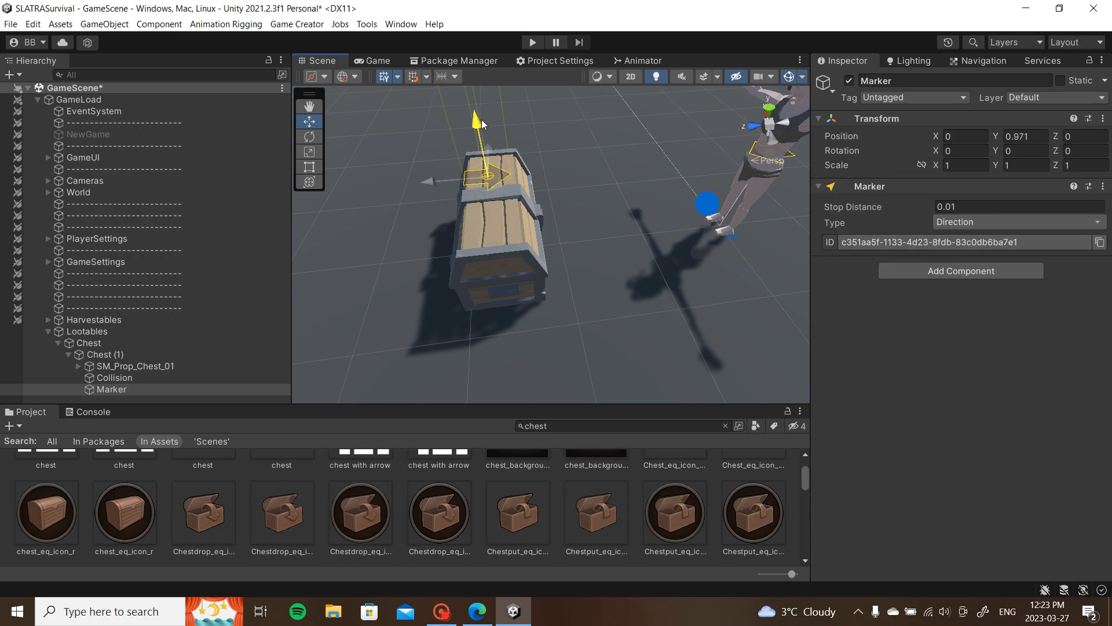
{"action": "key", "text": "e"}
{"action": "mouse_move", "coordinate": [510, 215]}
{"action": "left_mouse_down", "text": "ctrl"}
{"action": "mouse_move", "coordinate": [885, 210]}
{"action": "mouse_move", "coordinate": [876, 218]}
{"action": "left_mouse_up", "text": "ctrl"}
{"action": "mouse_move", "coordinate": [473, 225]}
{"action": "left_mouse_down", "text": "alt"}
{"action": "mouse_move", "coordinate": [724, 133]}
{"action": "mouse_move", "coordinate": [556, 214]}
{"action": "mouse_move", "coordinate": [229, 156]}
{"action": "mouse_move", "coordinate": [32, 163]}
{"action": "mouse_move", "coordinate": [486, 228]}
{"action": "left_mouse_up", "text": "alt"}
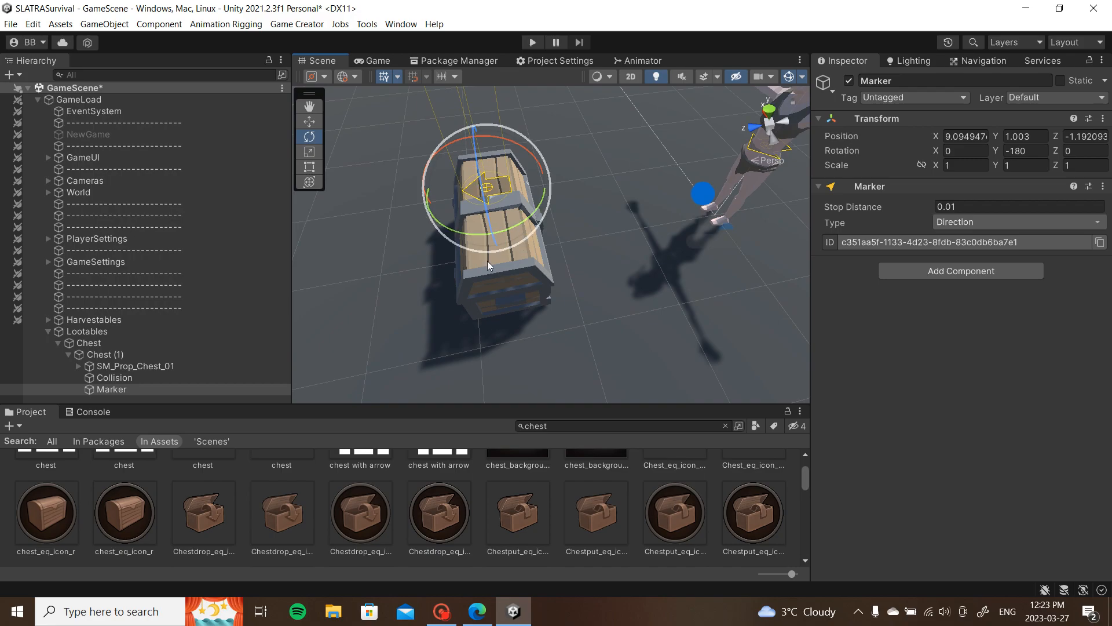
Step: Create an empty child object named Script under Chest (1)
{"action": "left_click", "coordinate": [117, 378]}
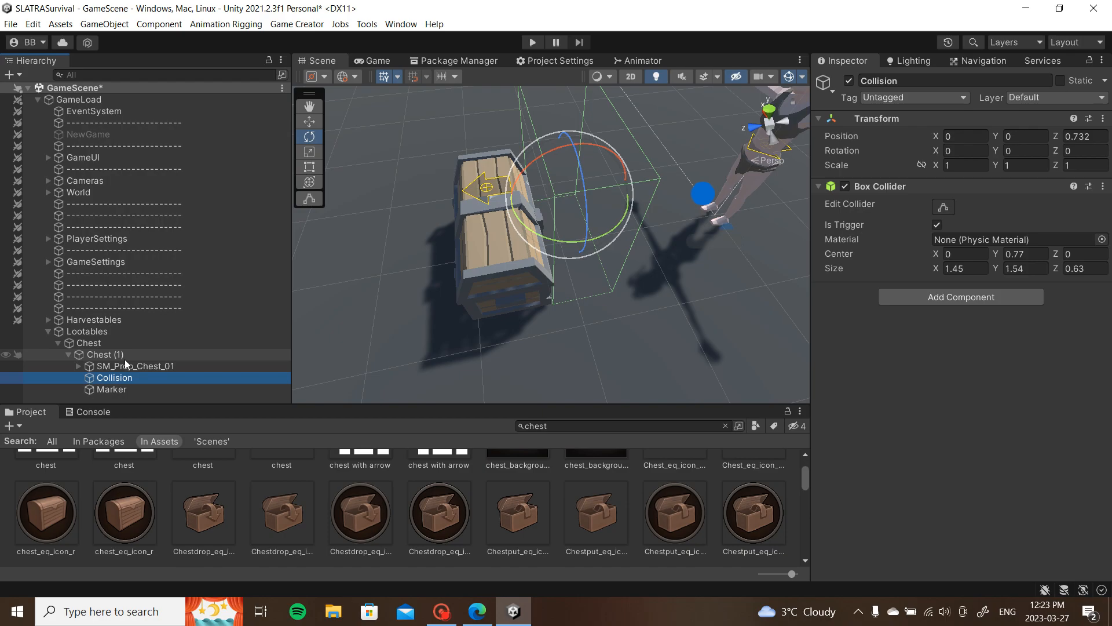
{"action": "right_click", "coordinate": [125, 354]}
{"action": "left_click", "coordinate": [185, 360]}
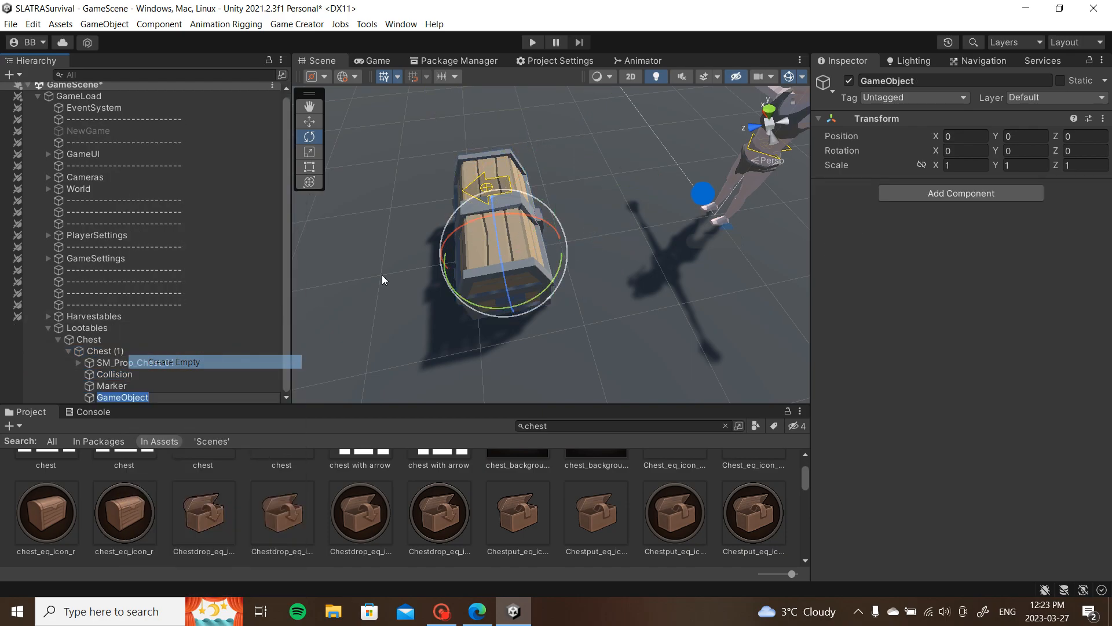
{"action": "type", "text": "Script"}
{"action": "key", "text": "Return"}
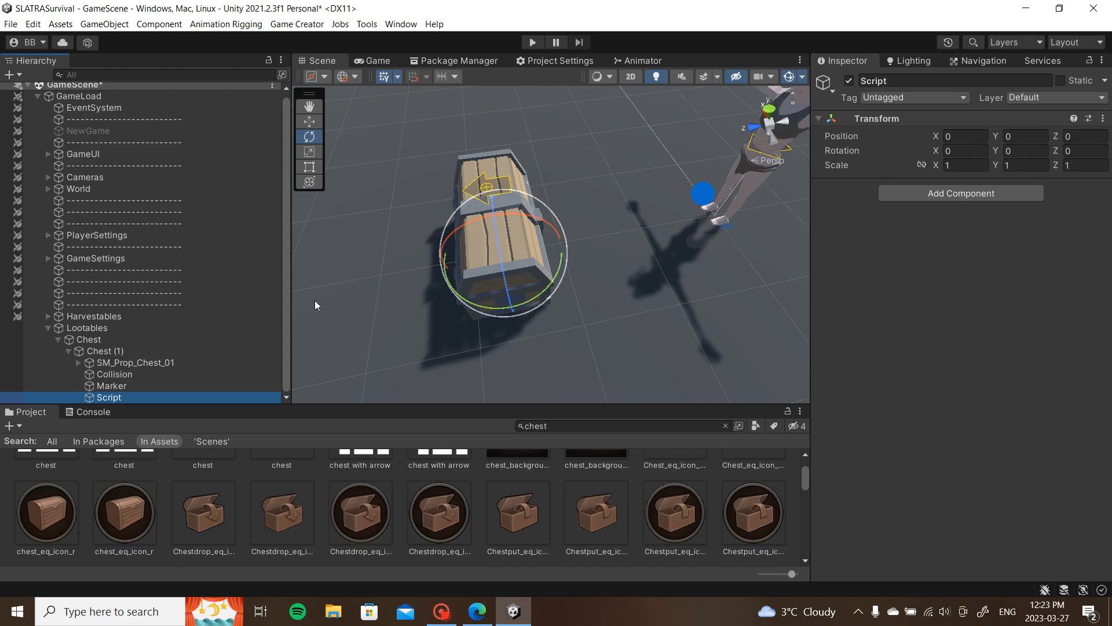
Step: Move the Closed and Open lids out of SM_Prop_Chest_01 to sit directly under Chest (1)
{"action": "left_click", "coordinate": [193, 375]}
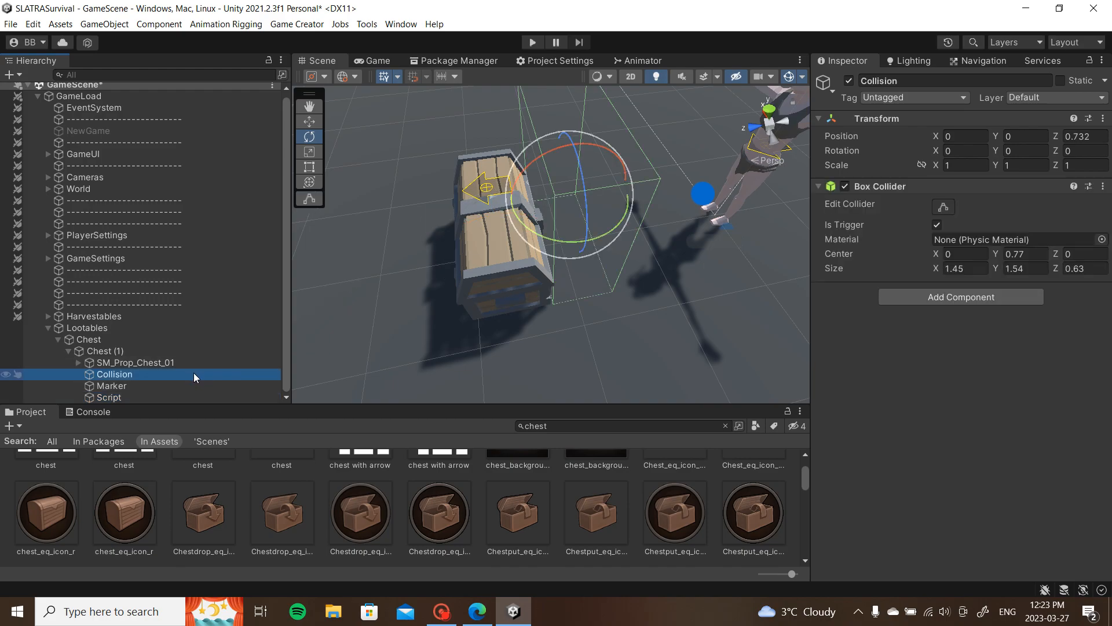
{"action": "left_click", "coordinate": [204, 350]}
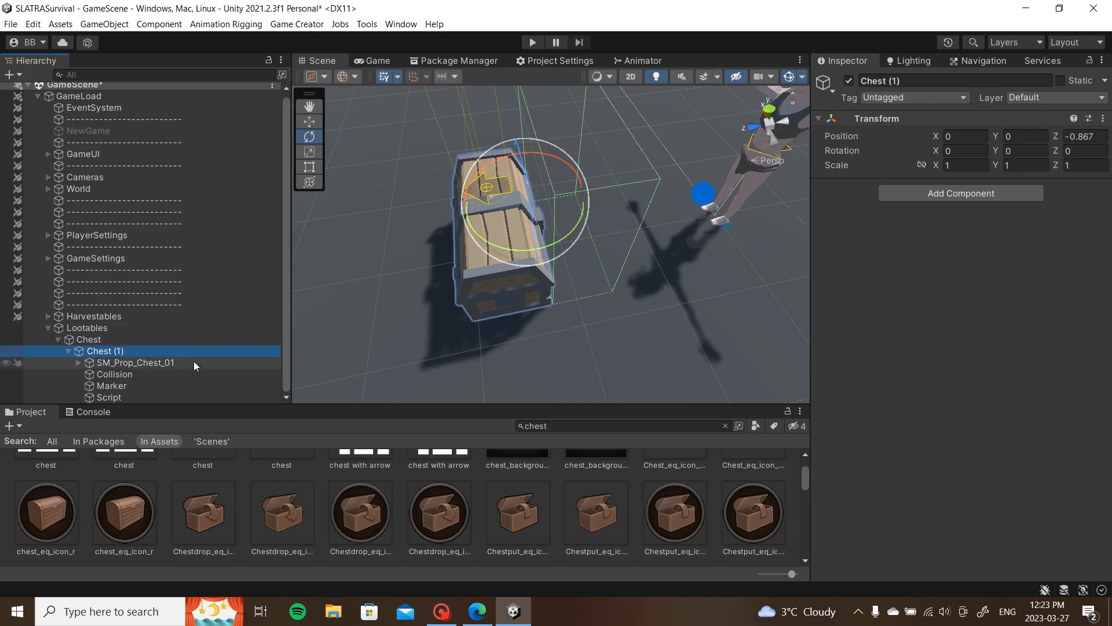
{"action": "left_click", "coordinate": [79, 363]}
{"action": "left_click", "coordinate": [122, 374]}
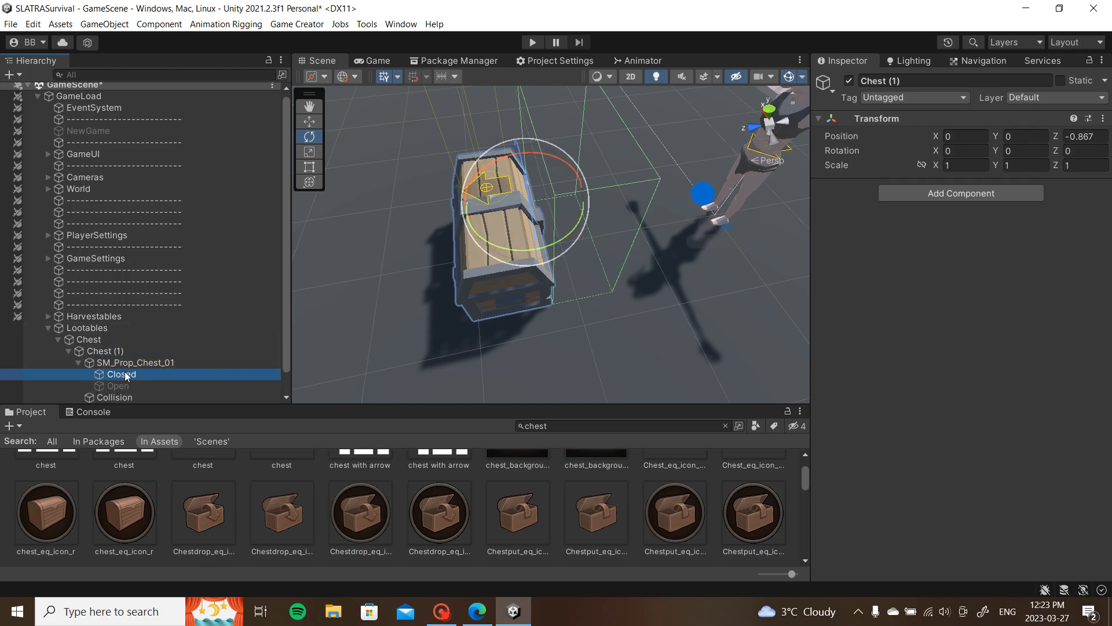
{"action": "left_click", "coordinate": [126, 382], "text": "shift"}
{"action": "left_click_drag", "start_coordinate": [128, 376], "coordinate": [123, 335]}
Step: Add a Trigger component to the Collision object
{"action": "left_click", "coordinate": [125, 374]}
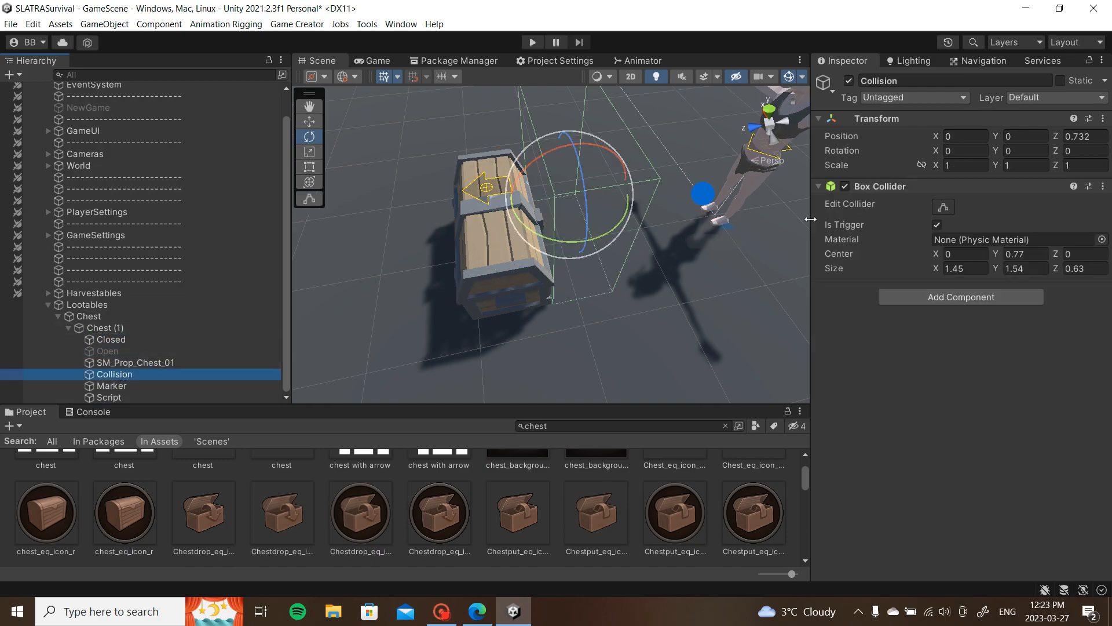
{"action": "left_click", "coordinate": [972, 296]}
{"action": "type", "text": "tr"}
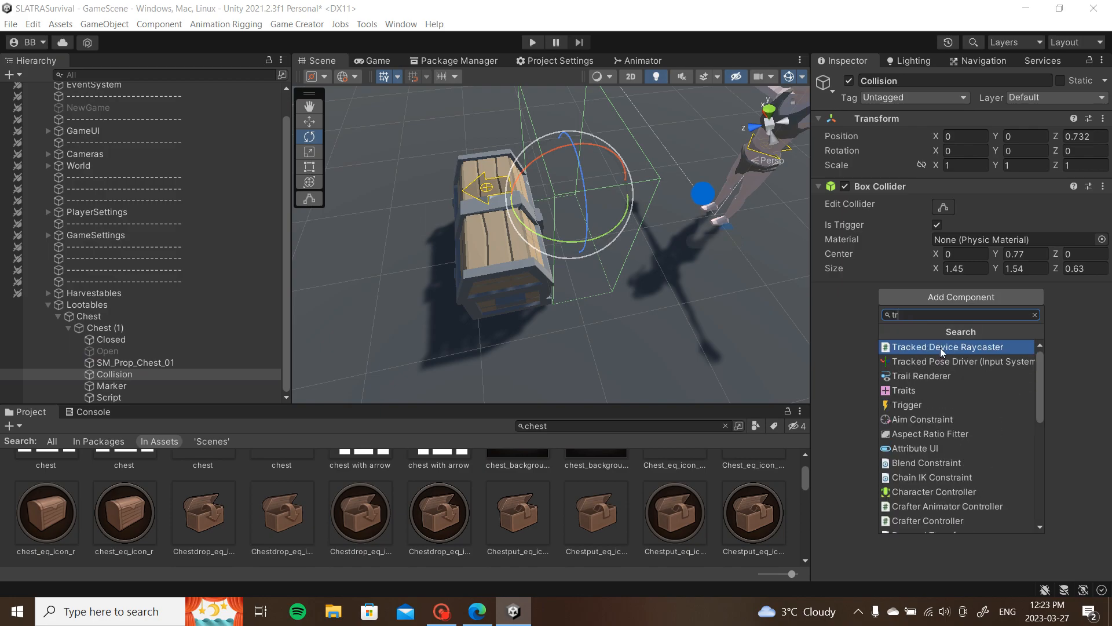
{"action": "type", "text": "ig"}
Step: Set the trigger's event to On Trigger Enter Tag with the Player tag
{"action": "left_click", "coordinate": [937, 310]}
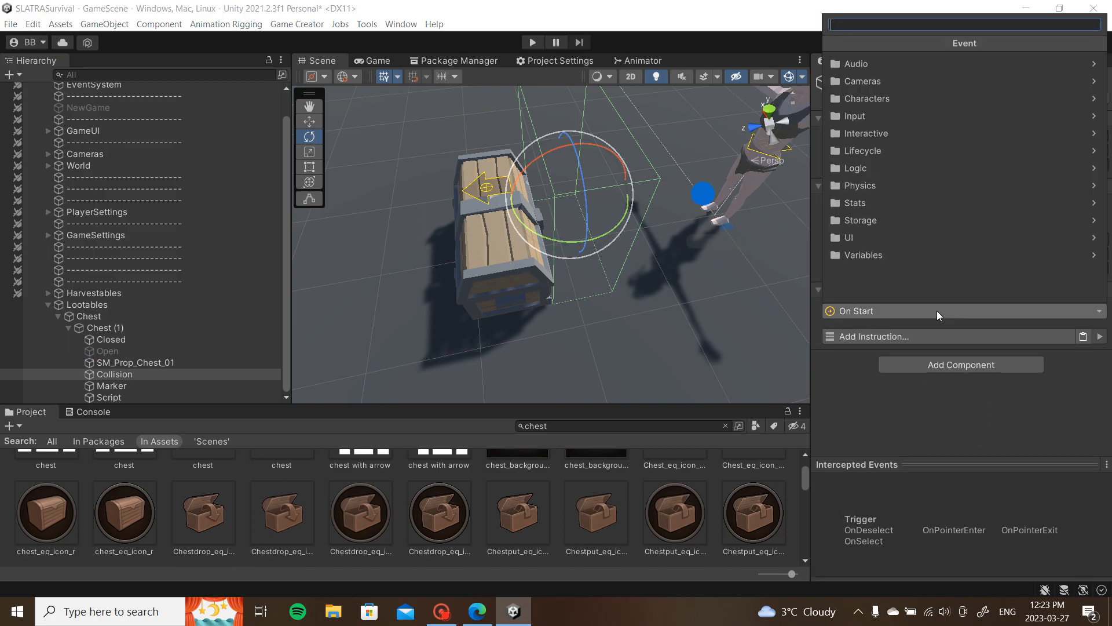
{"action": "type", "text": "tag"}
{"action": "left_click", "coordinate": [923, 67]}
{"action": "left_click", "coordinate": [1027, 333]}
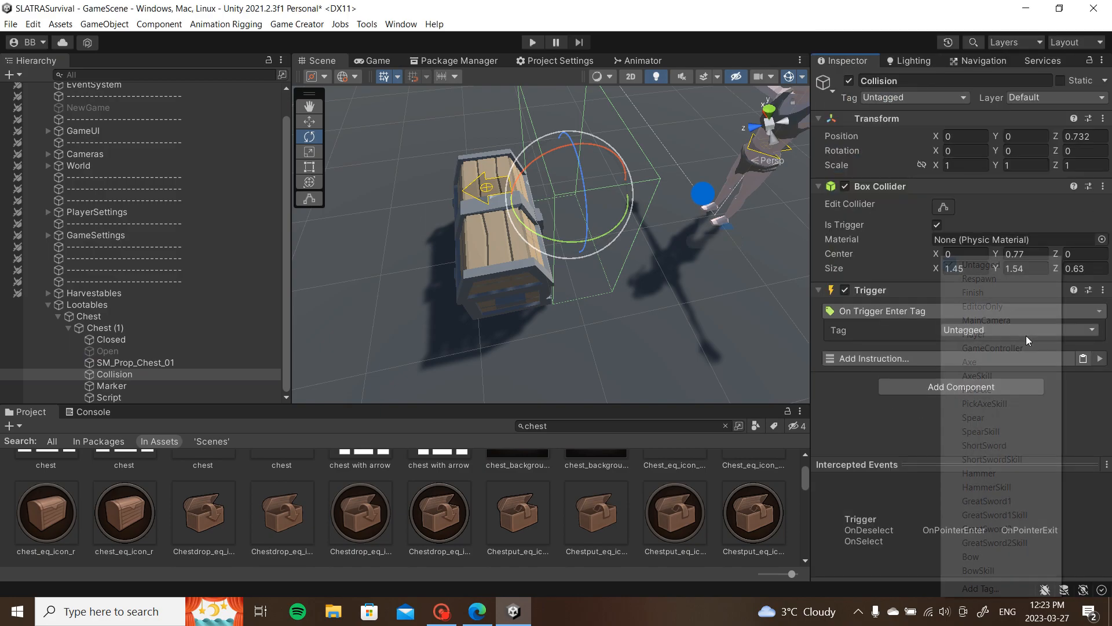
{"action": "left_click", "coordinate": [1007, 337]}
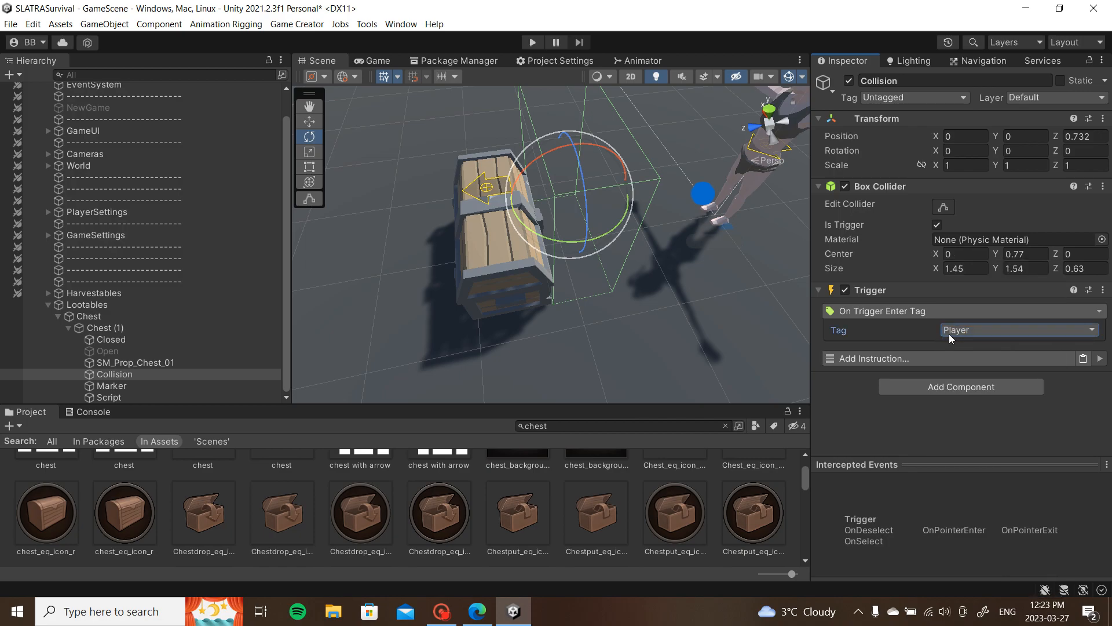
Step: Add a Gesture instruction to the Collision object's trigger
{"action": "left_click", "coordinate": [930, 358]}
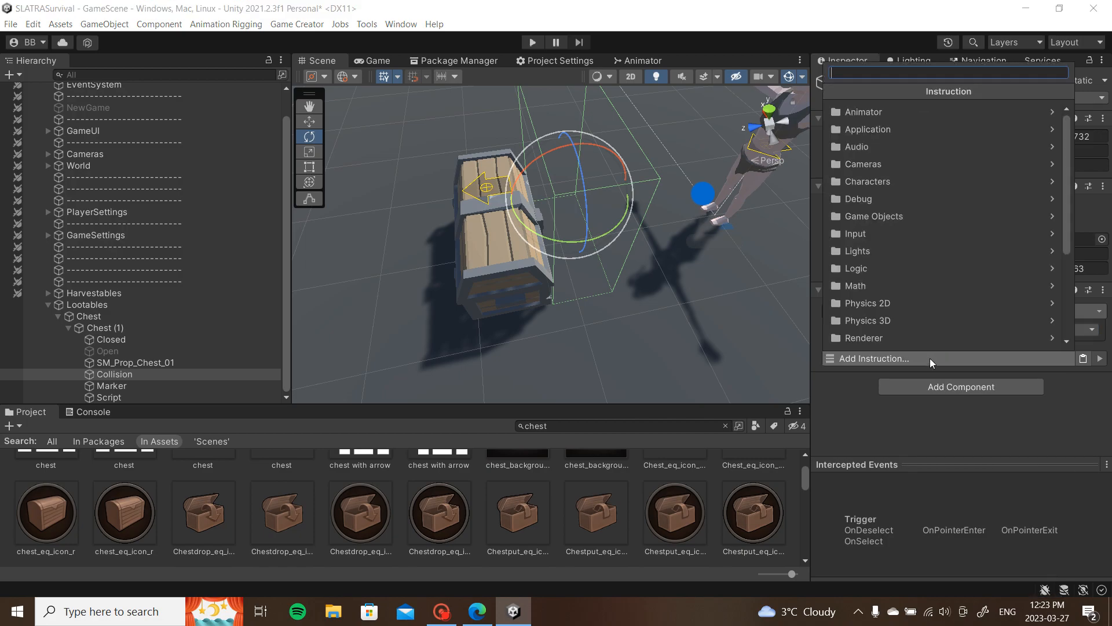
{"action": "type", "text": "se"}
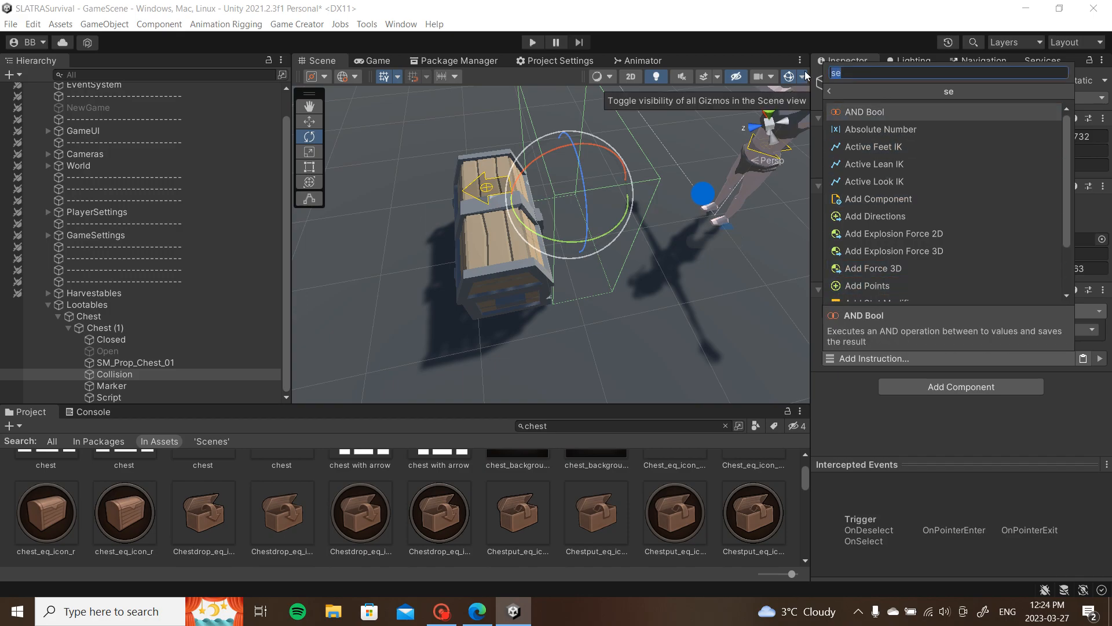
{"action": "type", "text": "gesture"}
{"action": "left_click", "coordinate": [908, 116]}
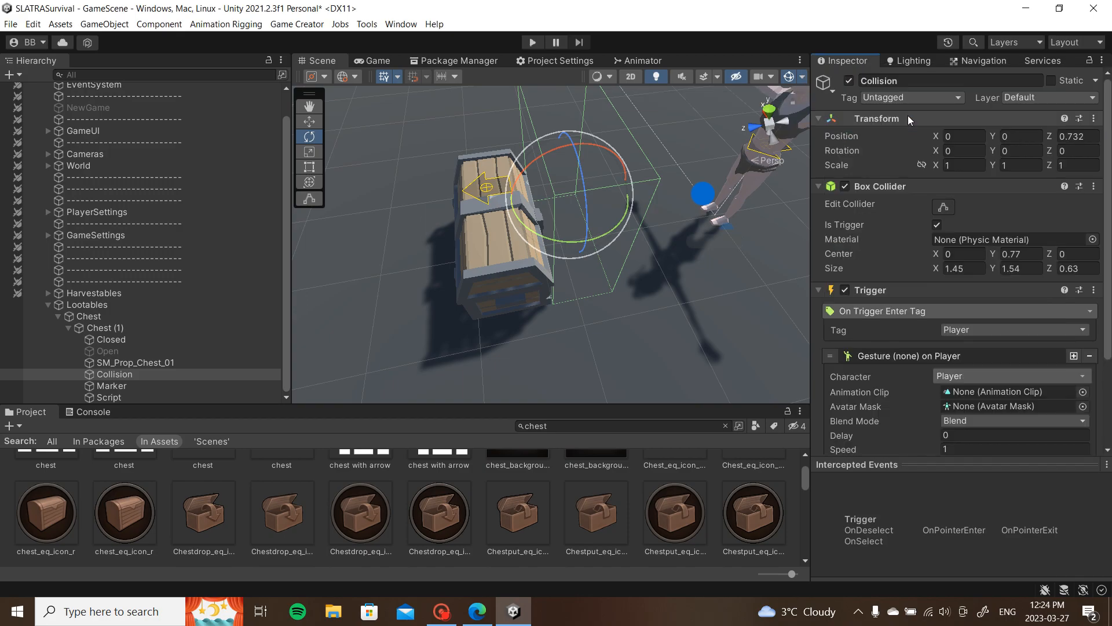
Step: Assign Villager@Gathering01 from the Villager Animations' Work/Gathering folder as the gesture's animation clip
{"action": "scroll", "coordinate": [997, 341], "scroll_direction": "down", "scroll_amount": 3}
{"action": "left_click", "coordinate": [725, 426]}
{"action": "scroll", "coordinate": [724, 475], "scroll_direction": "up", "scroll_amount": 5}
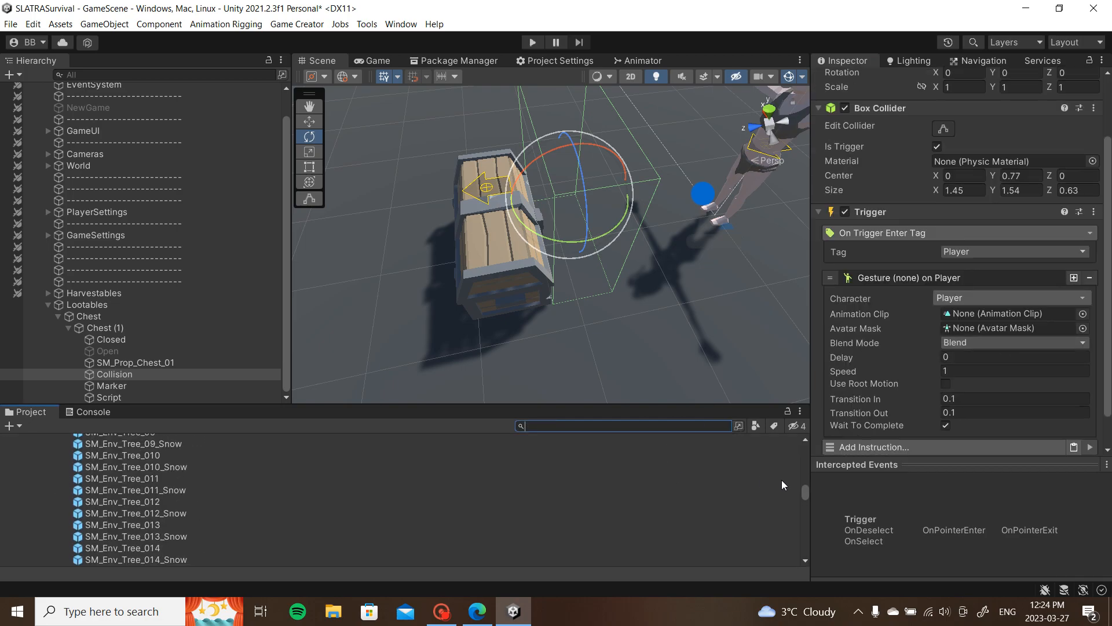
{"action": "left_click_drag", "start_coordinate": [804, 490], "coordinate": [799, 445]}
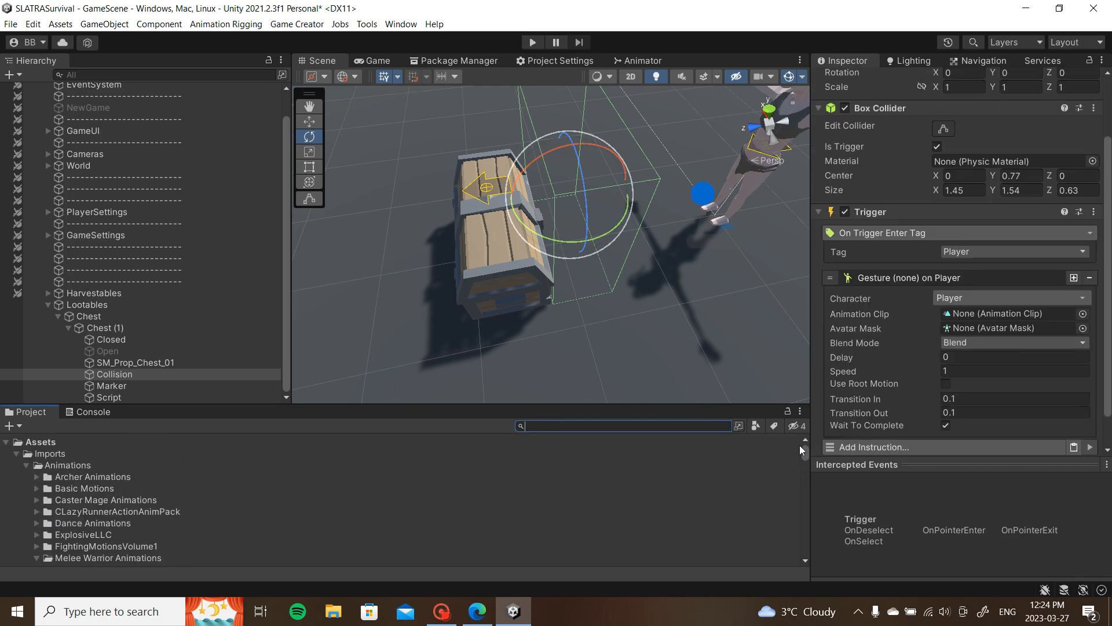
{"action": "scroll", "coordinate": [35, 481], "scroll_direction": "down", "scroll_amount": 3}
{"action": "scroll", "coordinate": [43, 488], "scroll_direction": "up", "scroll_amount": 2}
{"action": "left_click", "coordinate": [35, 471]}
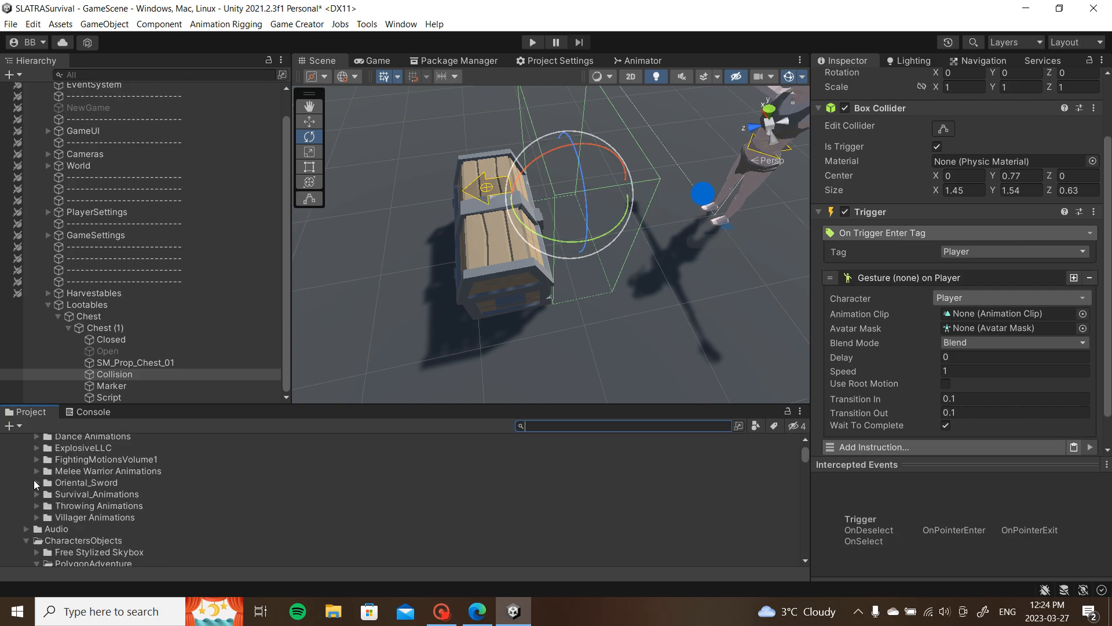
{"action": "left_click", "coordinate": [37, 517]}
{"action": "scroll", "coordinate": [45, 514], "scroll_direction": "down", "scroll_amount": 5}
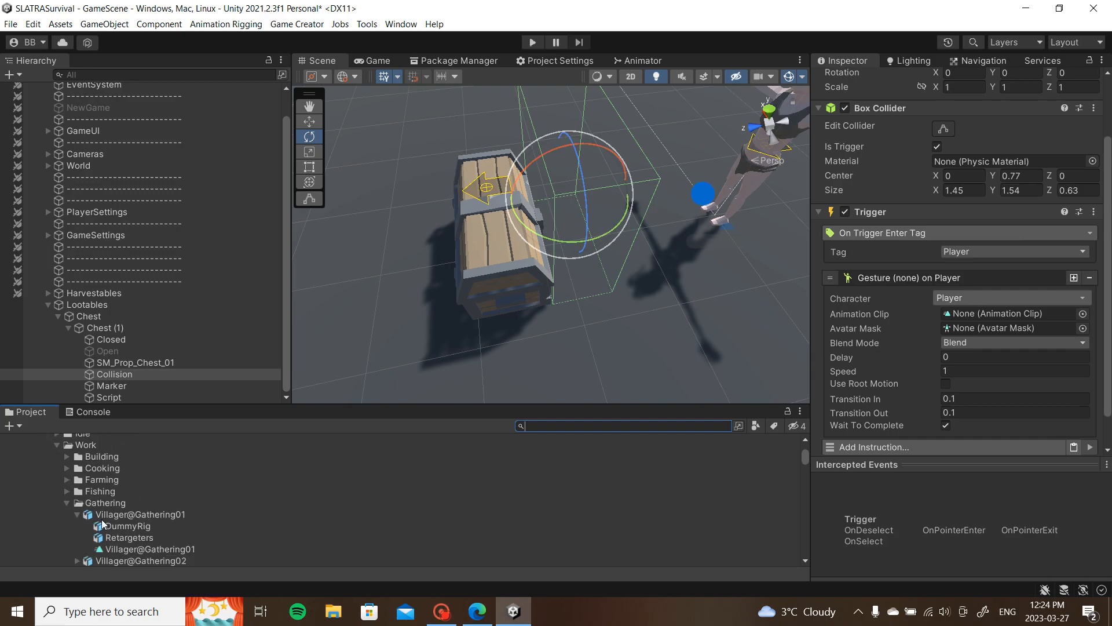
{"action": "left_click_drag", "start_coordinate": [155, 551], "coordinate": [1002, 314]}
Step: Preview the Villager@Gathering01 animation clip, and collapse the Villager Animations folders
{"action": "left_click", "coordinate": [257, 562]}
{"action": "left_click", "coordinate": [829, 477]}
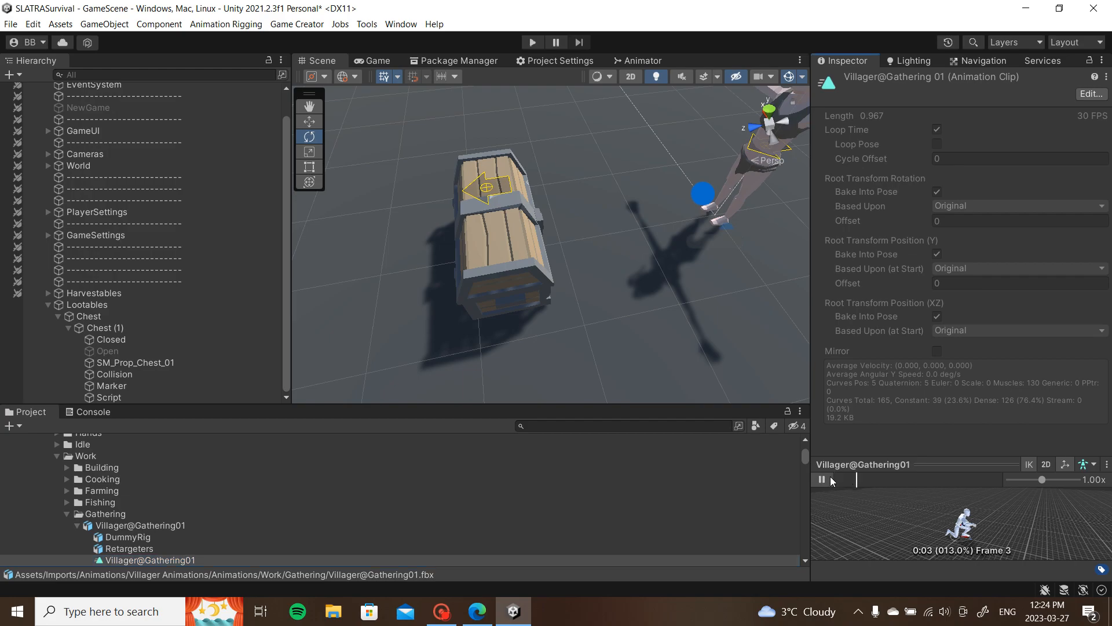
{"action": "left_click", "coordinate": [832, 478]}
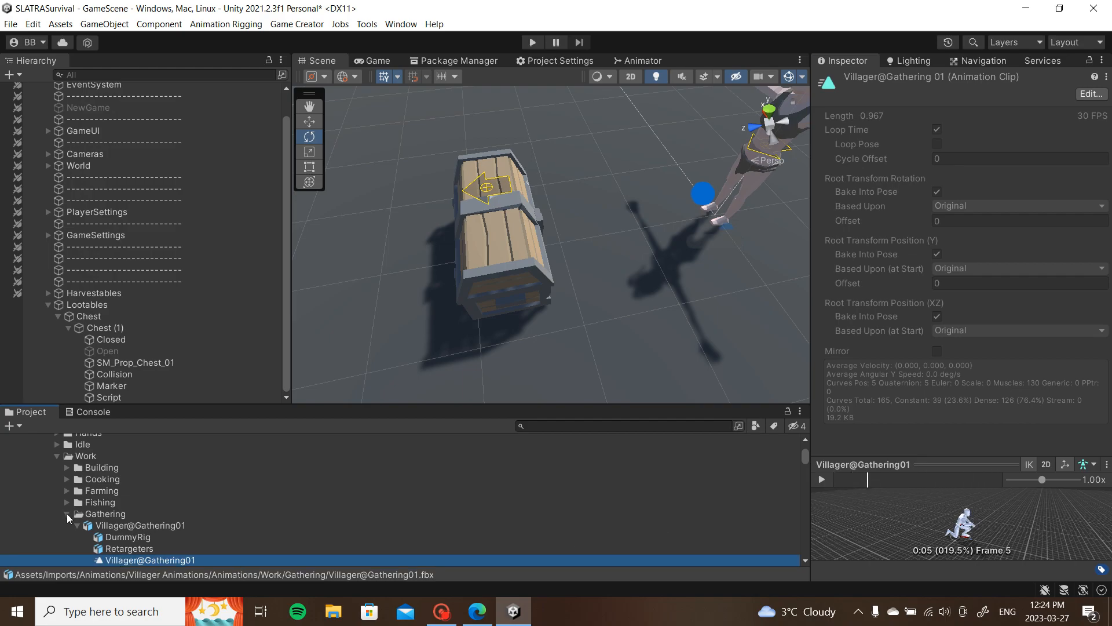
{"action": "left_click", "coordinate": [67, 513]}
{"action": "left_click", "coordinate": [58, 458]}
{"action": "scroll", "coordinate": [57, 466], "scroll_direction": "up", "scroll_amount": 2}
{"action": "left_click", "coordinate": [36, 484]}
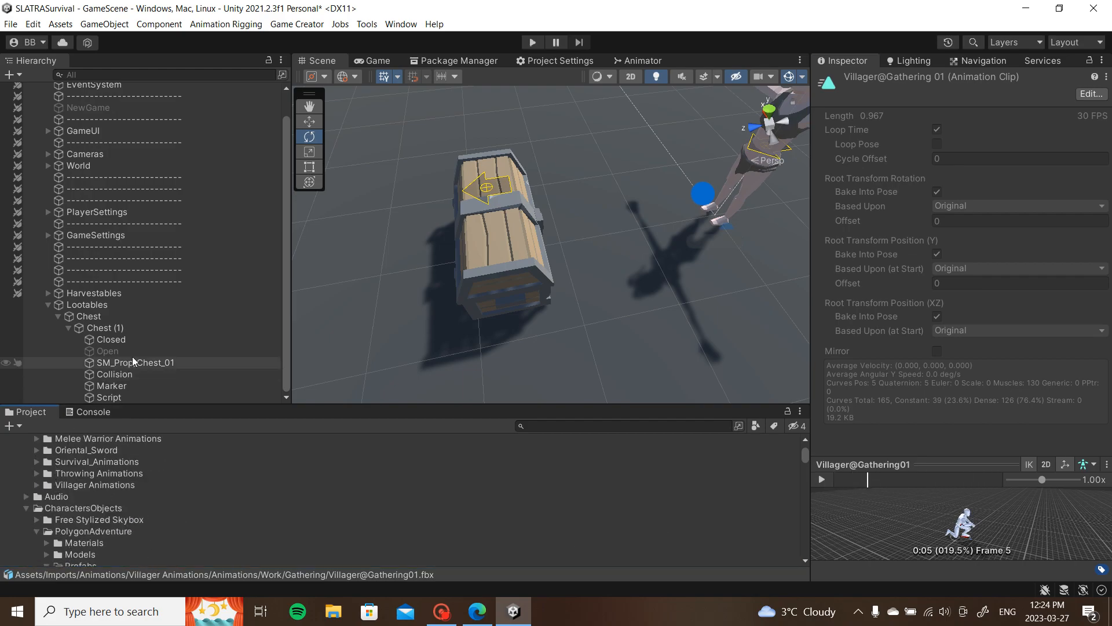
Step: Enable Use Root Motion on the Collision trigger's Villager@Gathering01 gesture, and collapse the instruction
{"action": "left_click", "coordinate": [159, 375]}
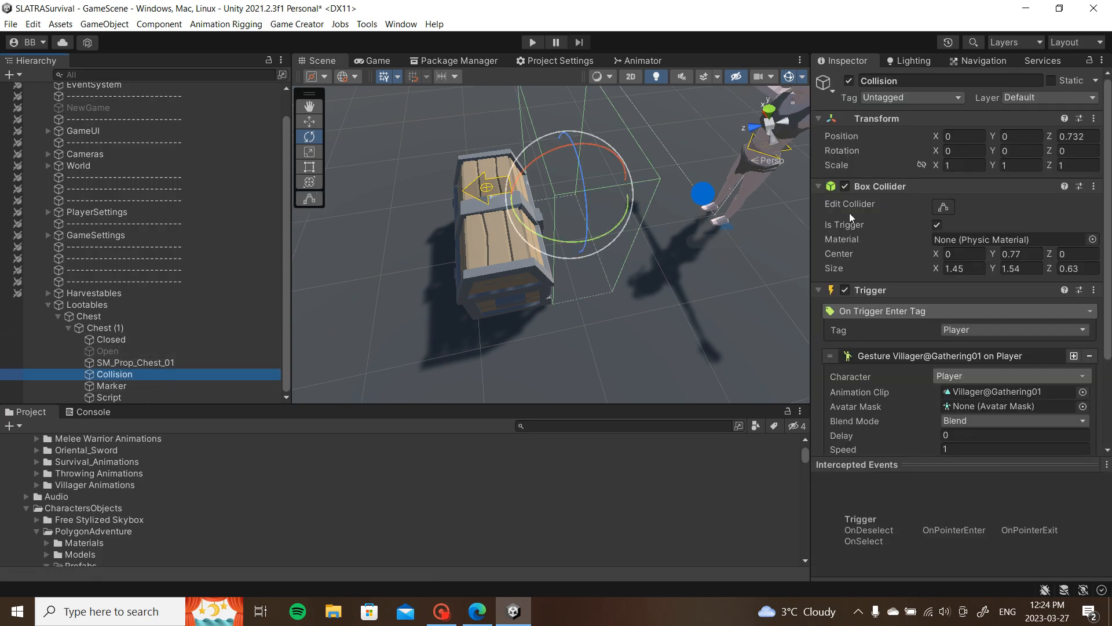
{"action": "scroll", "coordinate": [991, 282], "scroll_direction": "down", "scroll_amount": 3}
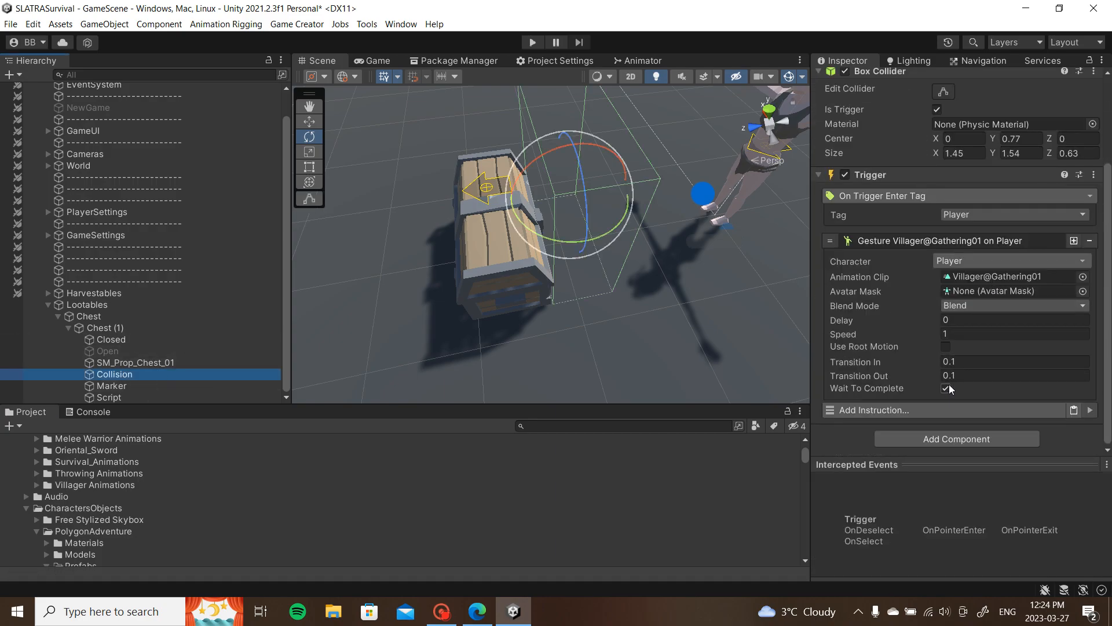
{"action": "left_click", "coordinate": [946, 347]}
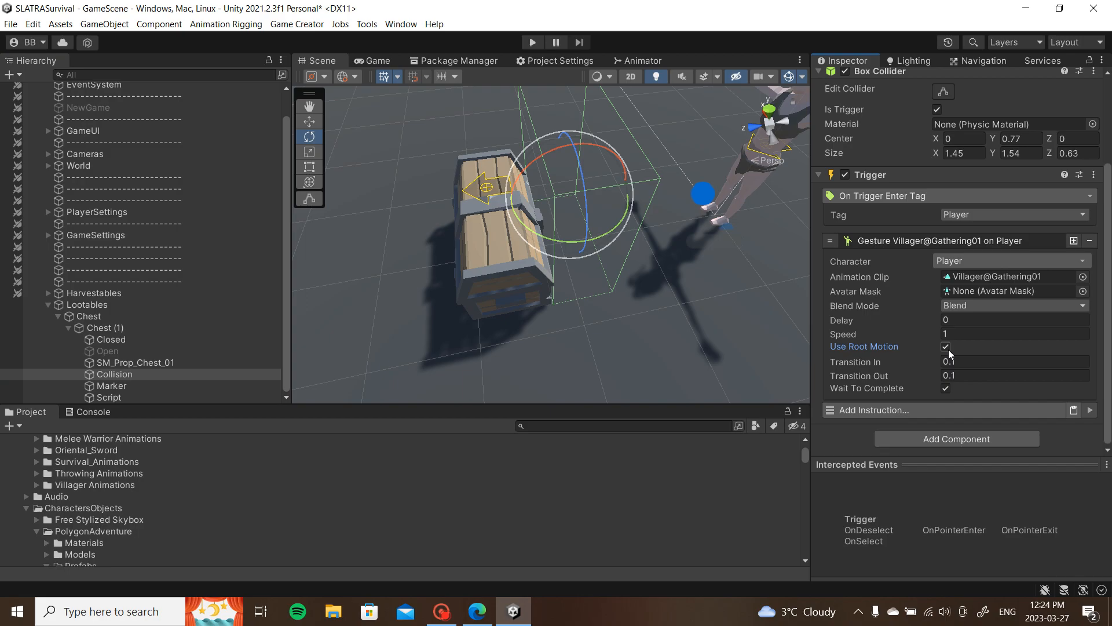
{"action": "left_click", "coordinate": [944, 242]}
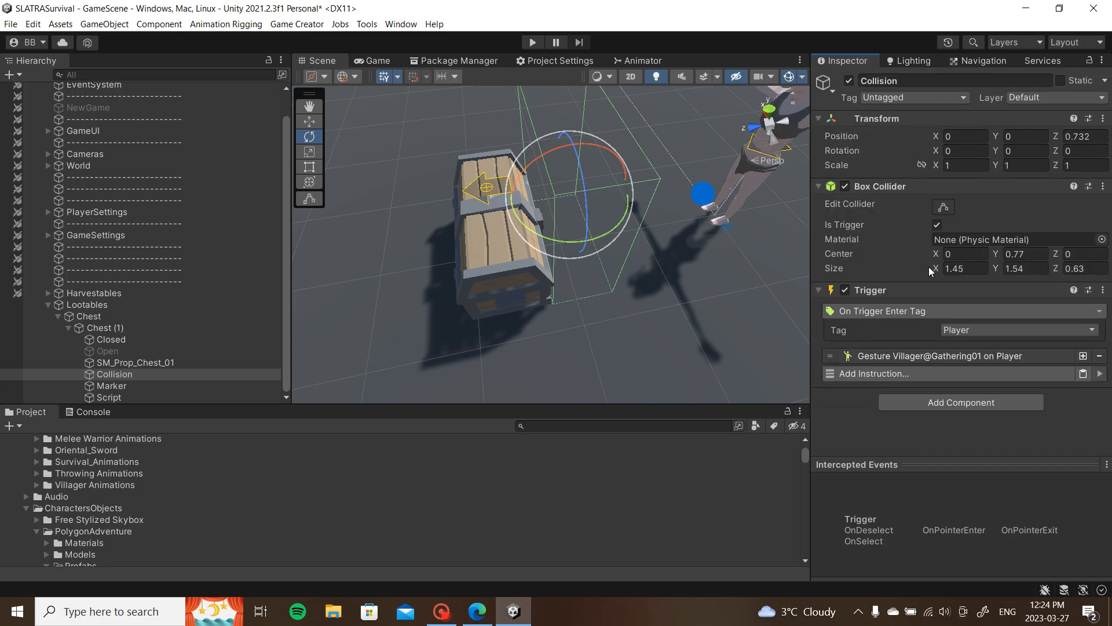
Step: Add a Set Character Rotation instruction to the trigger and place it above the gesture
{"action": "left_click", "coordinate": [935, 376]}
{"action": "type", "text": "rotate"}
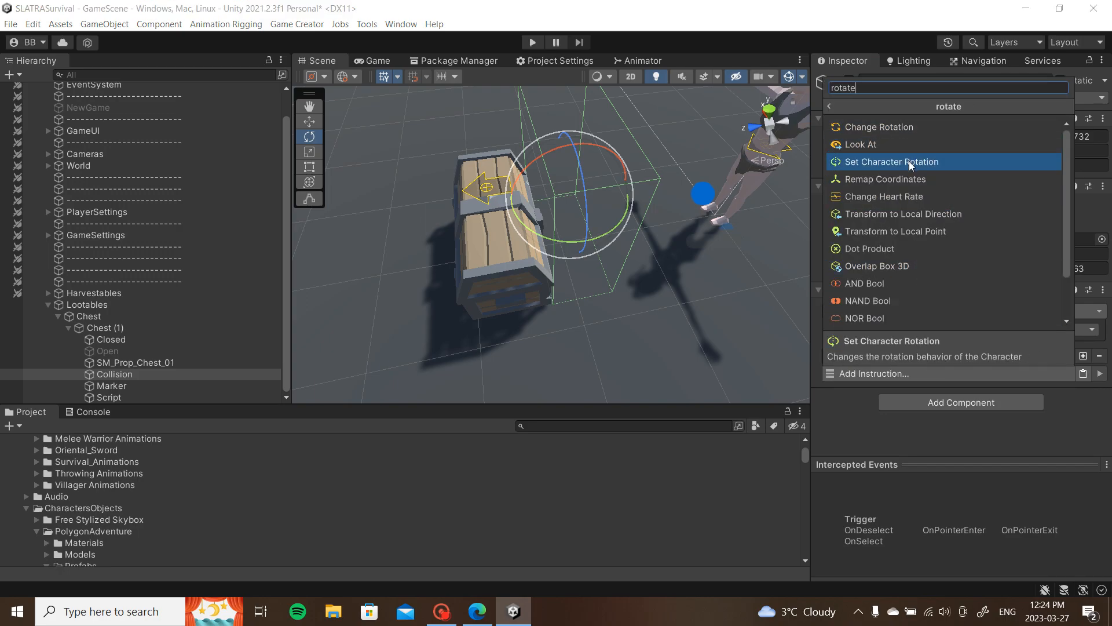
{"action": "left_click", "coordinate": [909, 161]}
{"action": "left_click_drag", "start_coordinate": [863, 370], "coordinate": [863, 354]}
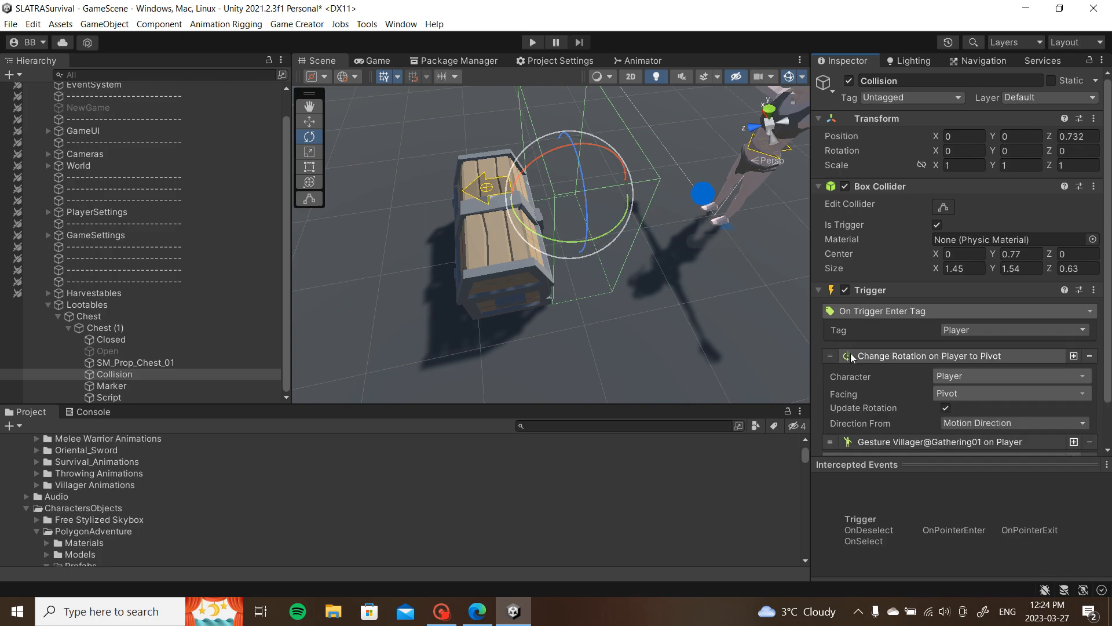
Step: Set the rotation instruction's facing to Look at Target with Game Object as the target type, and collapse the instruction
{"action": "left_click", "coordinate": [997, 391]}
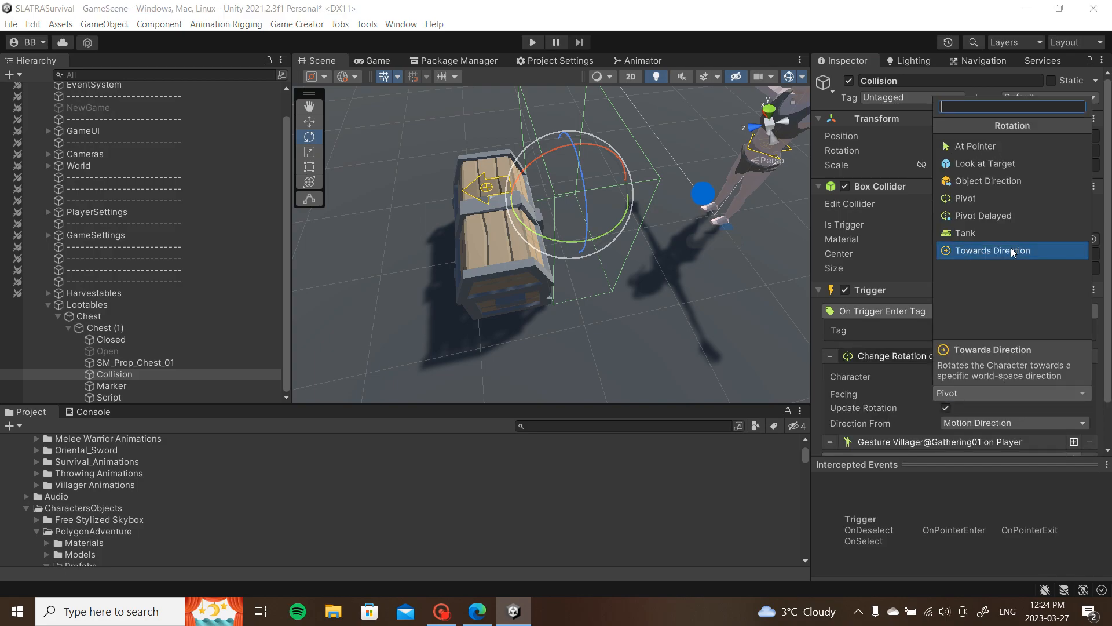
{"action": "left_click", "coordinate": [1038, 164]}
{"action": "scroll", "coordinate": [1014, 393], "scroll_direction": "down", "scroll_amount": 2}
{"action": "left_click", "coordinate": [1012, 388]}
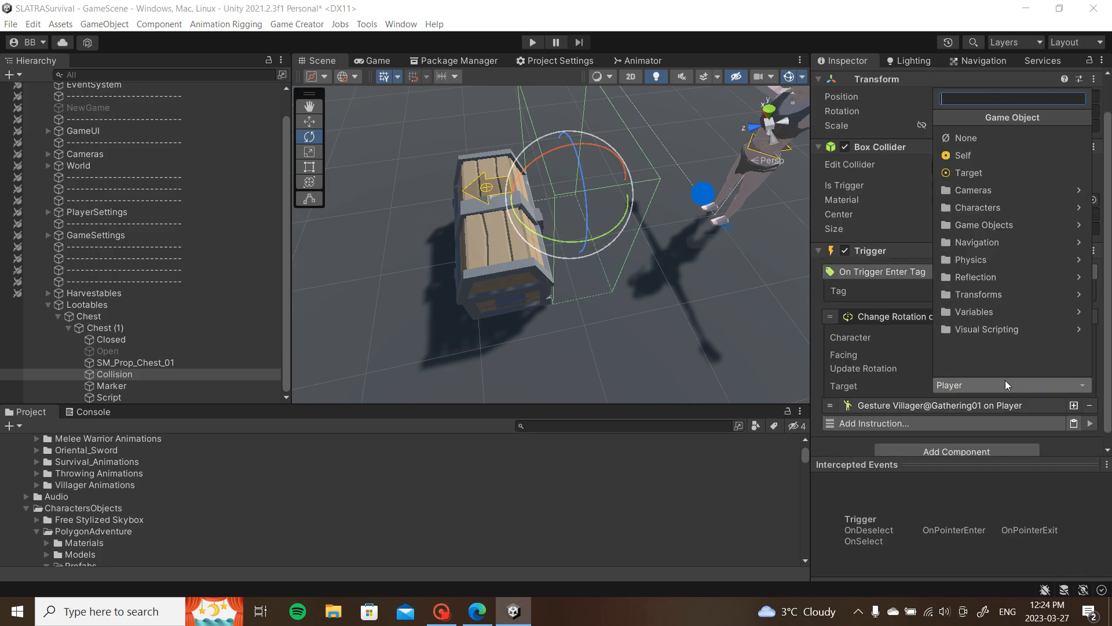
{"action": "left_click", "coordinate": [1004, 241]}
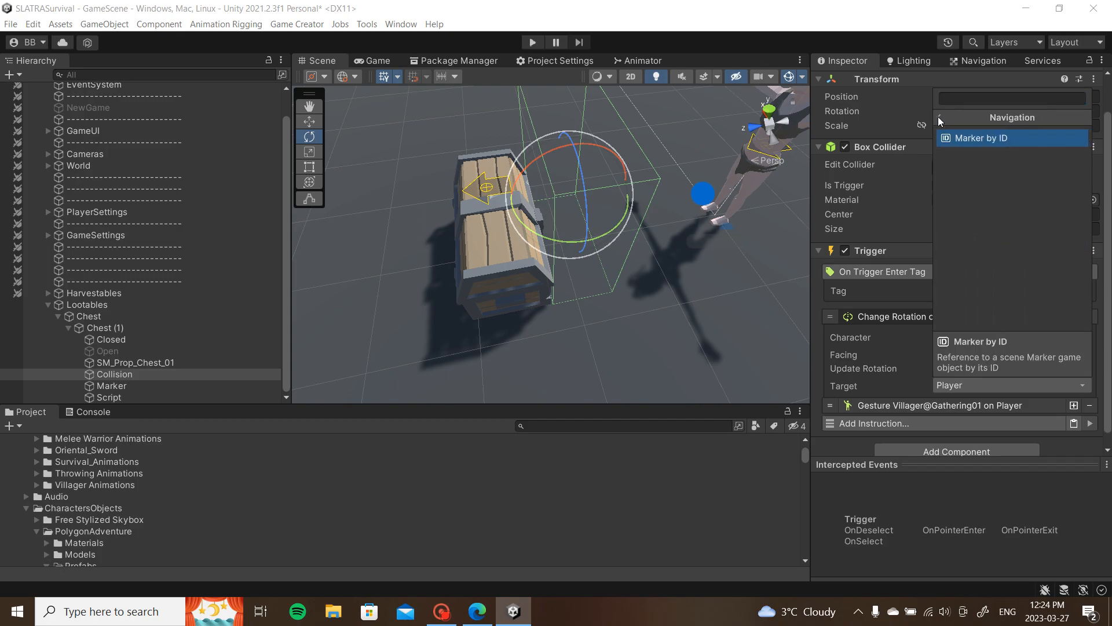
{"action": "left_click", "coordinate": [939, 117]}
{"action": "left_click", "coordinate": [1006, 225]}
{"action": "left_click", "coordinate": [1001, 174]}
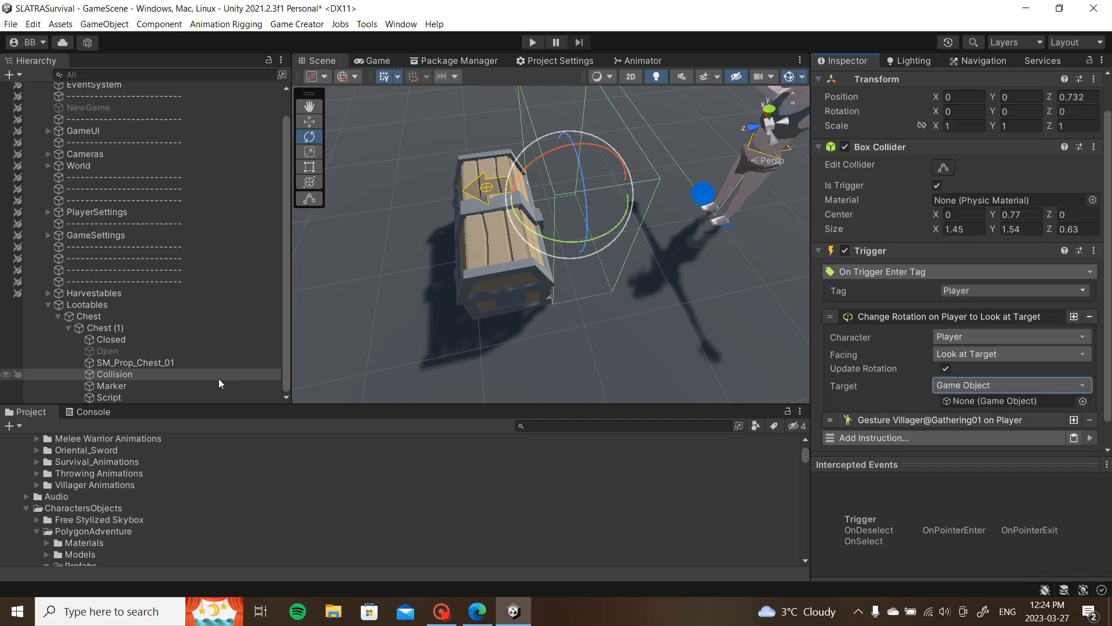
{"action": "left_click", "coordinate": [982, 317]}
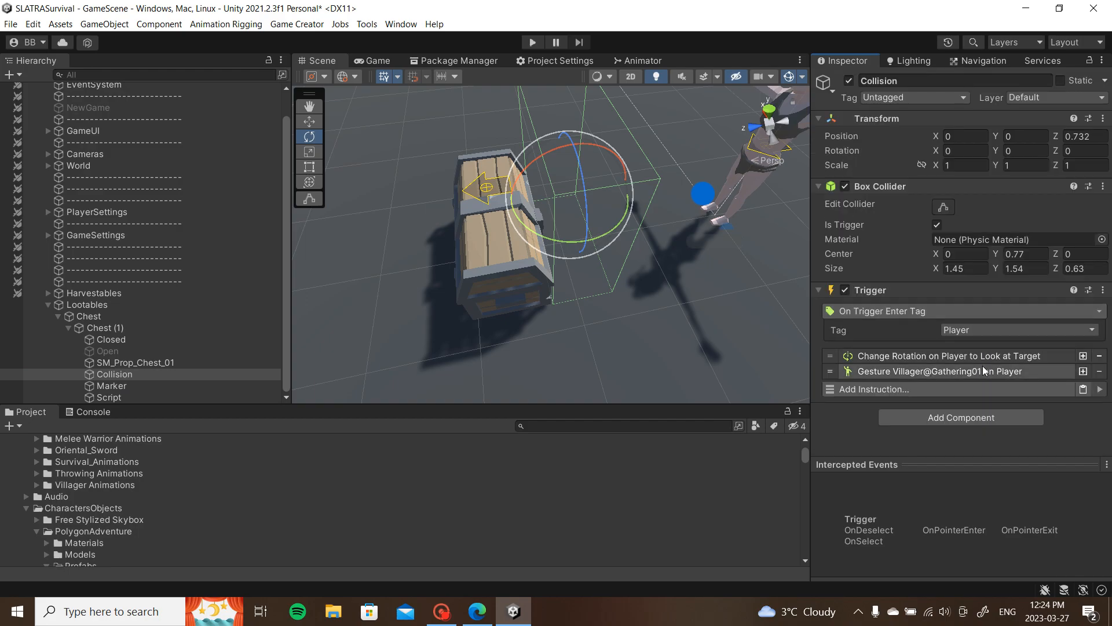
Step: Copy the Change Rotation instruction below the gesture and set the copy's facing to Pivot
{"action": "right_click", "coordinate": [1025, 357]}
{"action": "left_click", "coordinate": [1035, 367]}
{"action": "right_click", "coordinate": [1009, 370]}
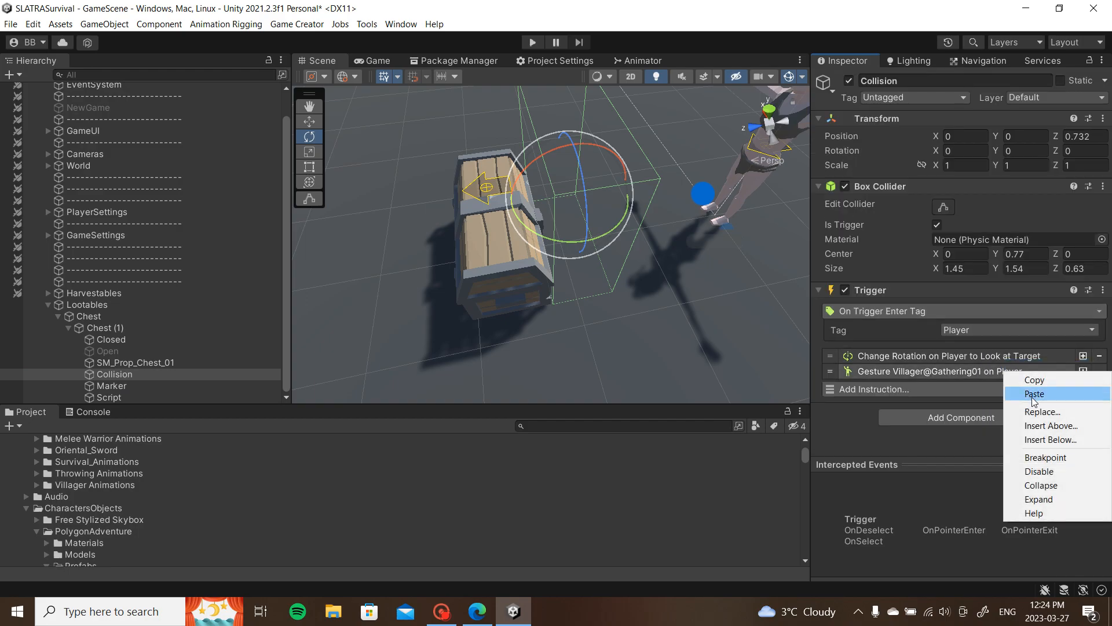
{"action": "left_click", "coordinate": [1019, 394]}
{"action": "left_click", "coordinate": [987, 390]}
{"action": "scroll", "coordinate": [987, 390], "scroll_direction": "down", "scroll_amount": 3}
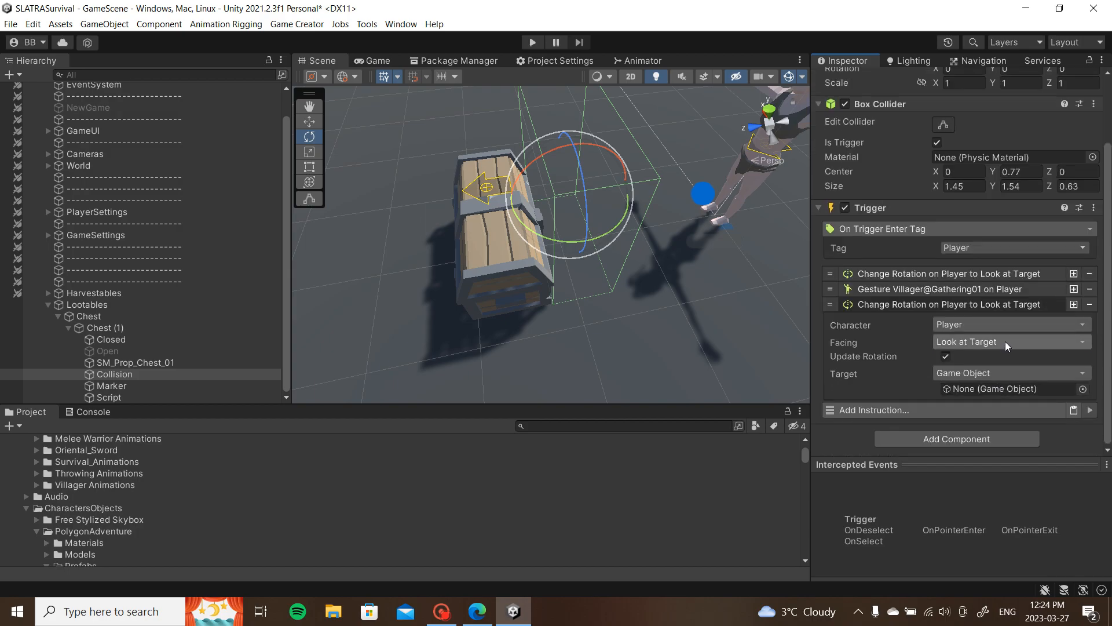
{"action": "left_click", "coordinate": [1006, 342]}
{"action": "left_click", "coordinate": [961, 149]}
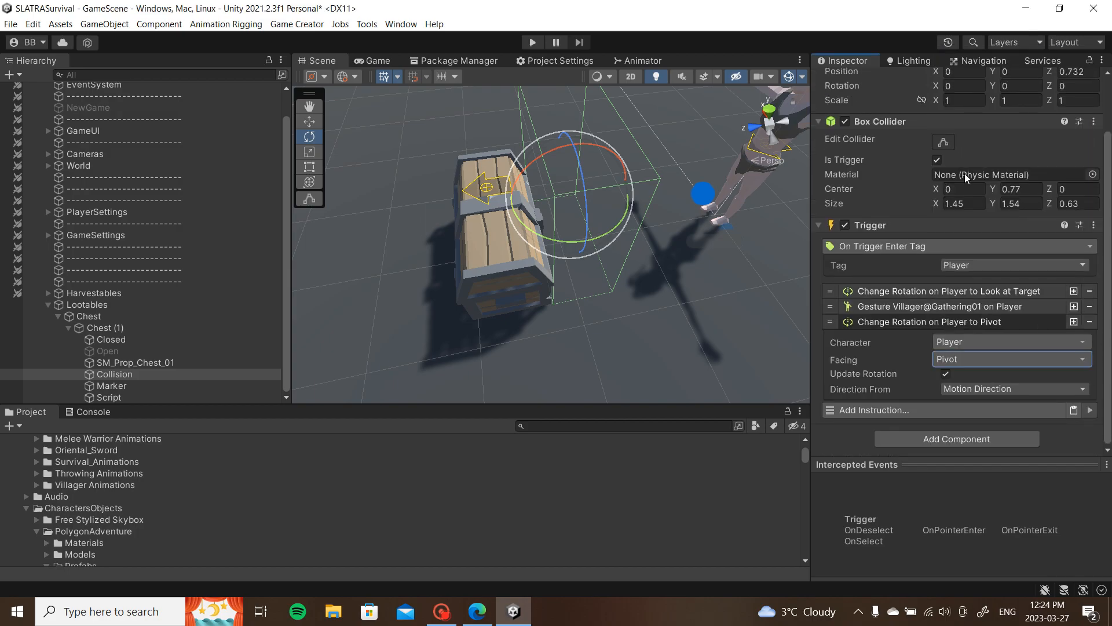
{"action": "left_click", "coordinate": [944, 319]}
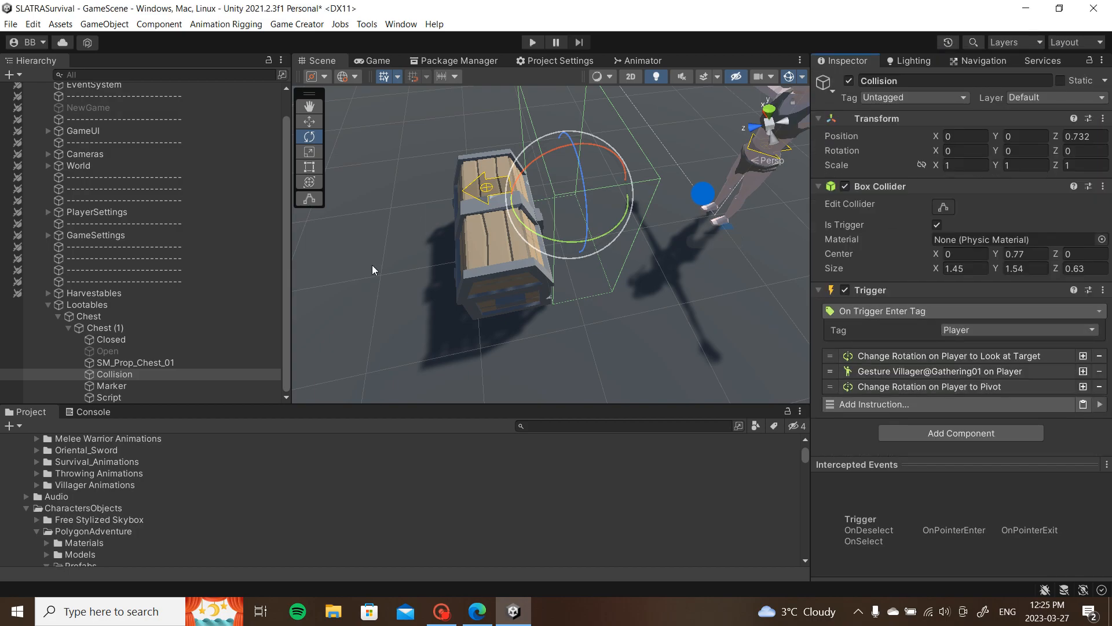
Step: Duplicate CameraShotInventory in the Cameras group and rename the copy CameraShotLoot
{"action": "scroll", "coordinate": [174, 238], "scroll_direction": "up", "scroll_amount": 2}
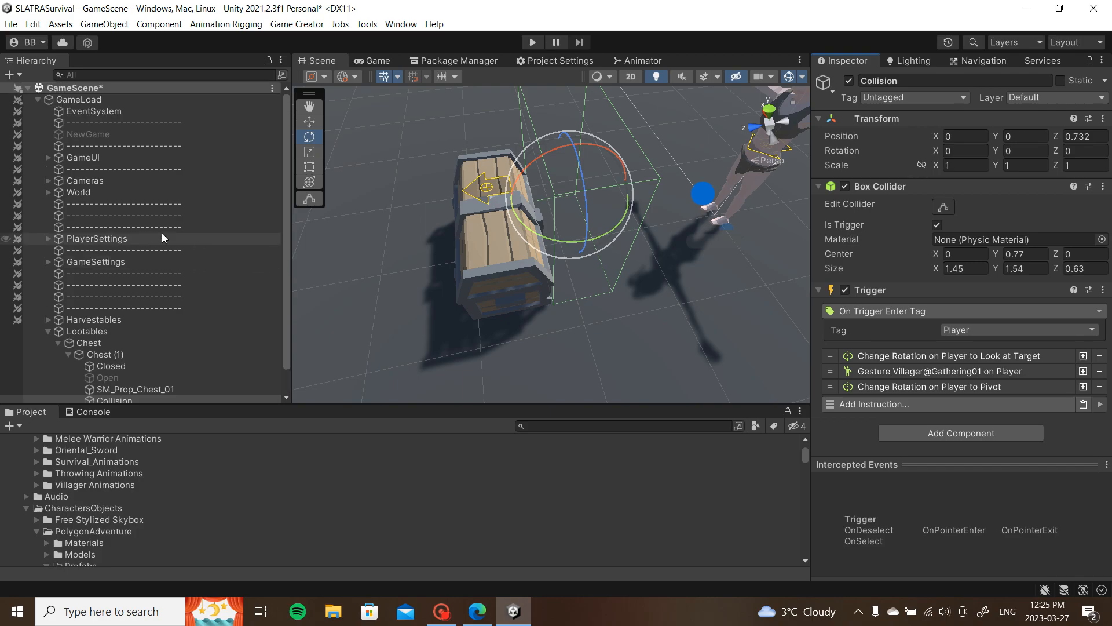
{"action": "left_click", "coordinate": [48, 181]}
{"action": "left_click", "coordinate": [127, 218]}
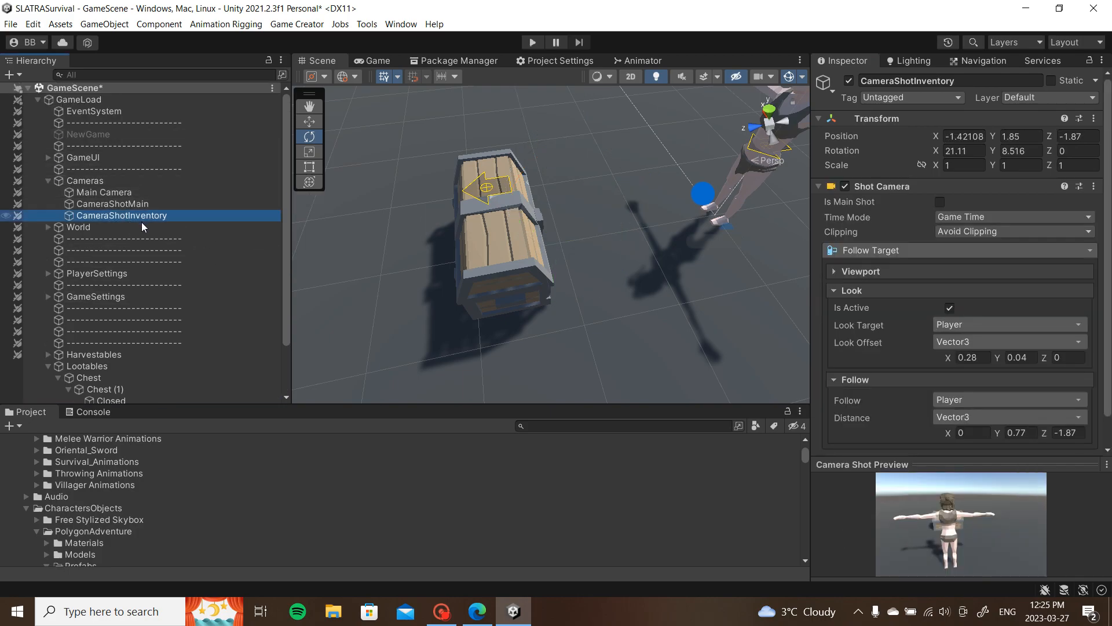
{"action": "key", "text": "ctrl+d"}
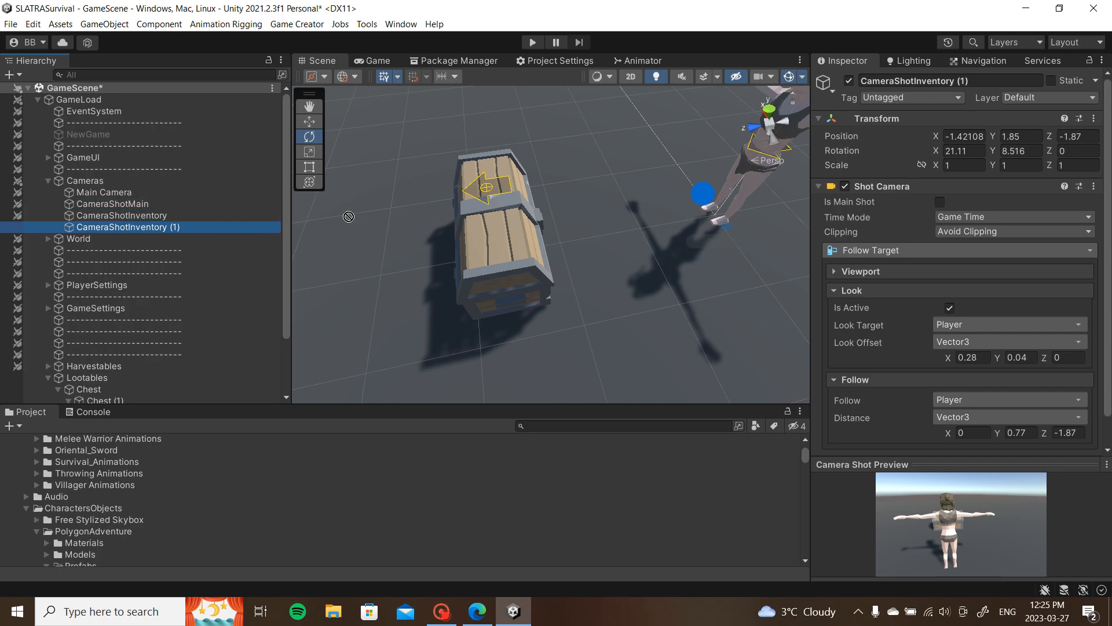
{"action": "left_click", "coordinate": [971, 84]}
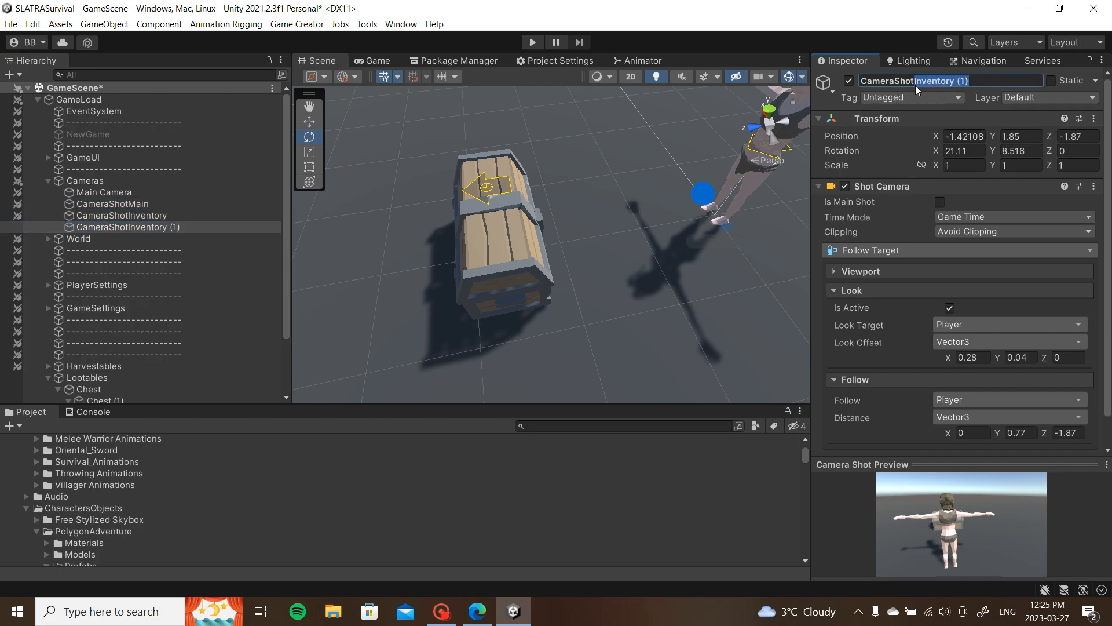
{"action": "type", "text": "Loot"}
{"action": "scroll", "coordinate": [965, 187], "scroll_direction": "down", "scroll_amount": 1}
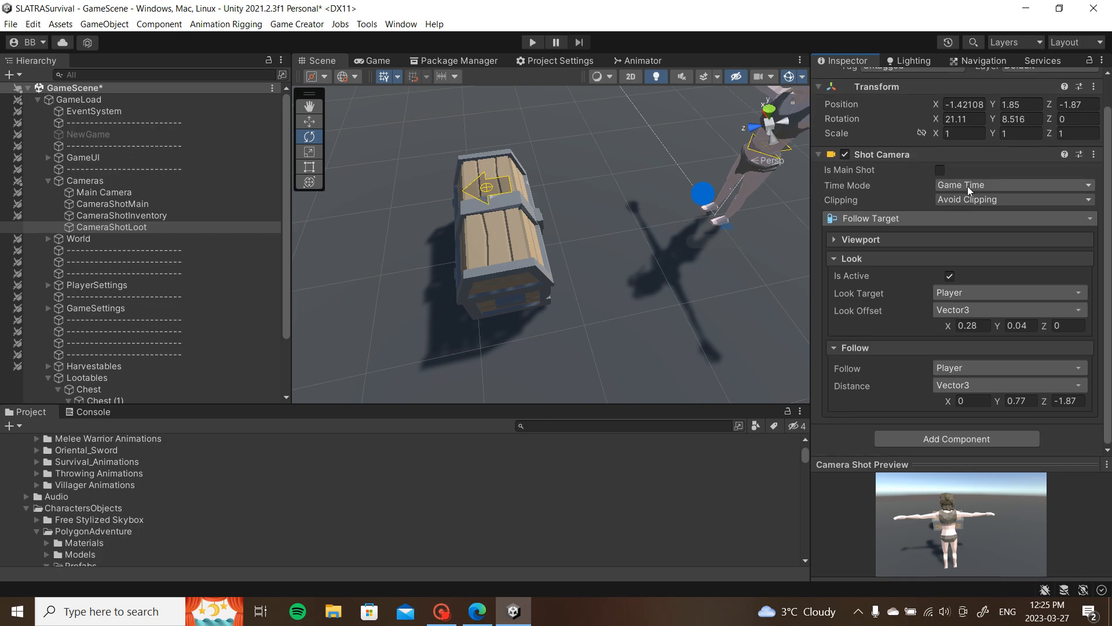
Step: Add a Change to Shot instruction to the Collision object's trigger and move it to the start of the instruction list
{"action": "scroll", "coordinate": [163, 262], "scroll_direction": "down", "scroll_amount": 3}
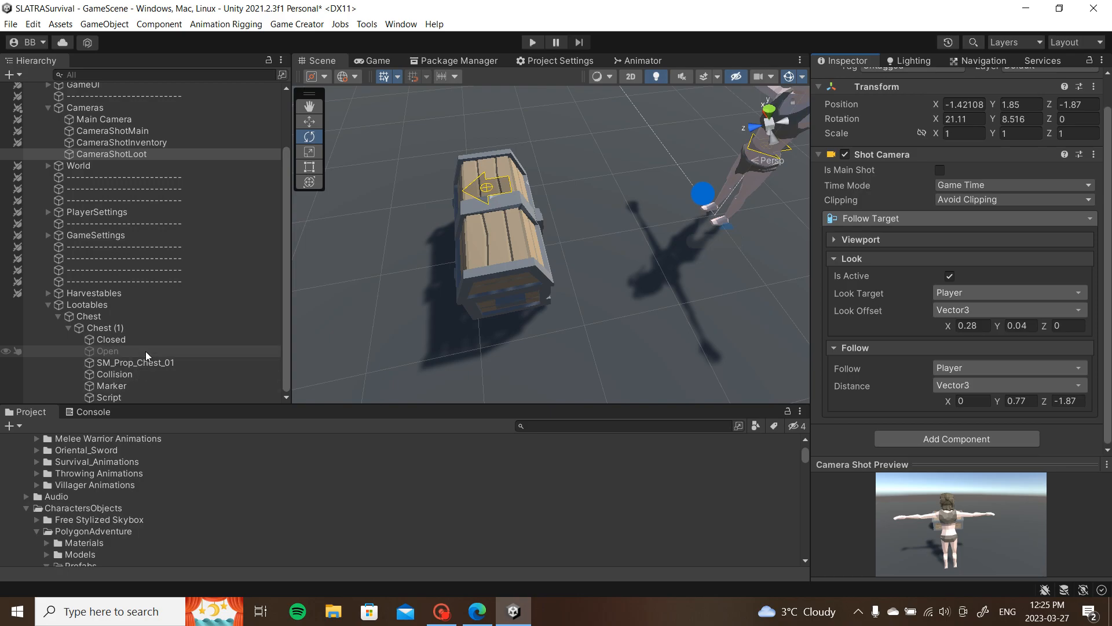
{"action": "left_click", "coordinate": [144, 373]}
{"action": "left_click", "coordinate": [923, 402]}
{"action": "type", "text": "shot"}
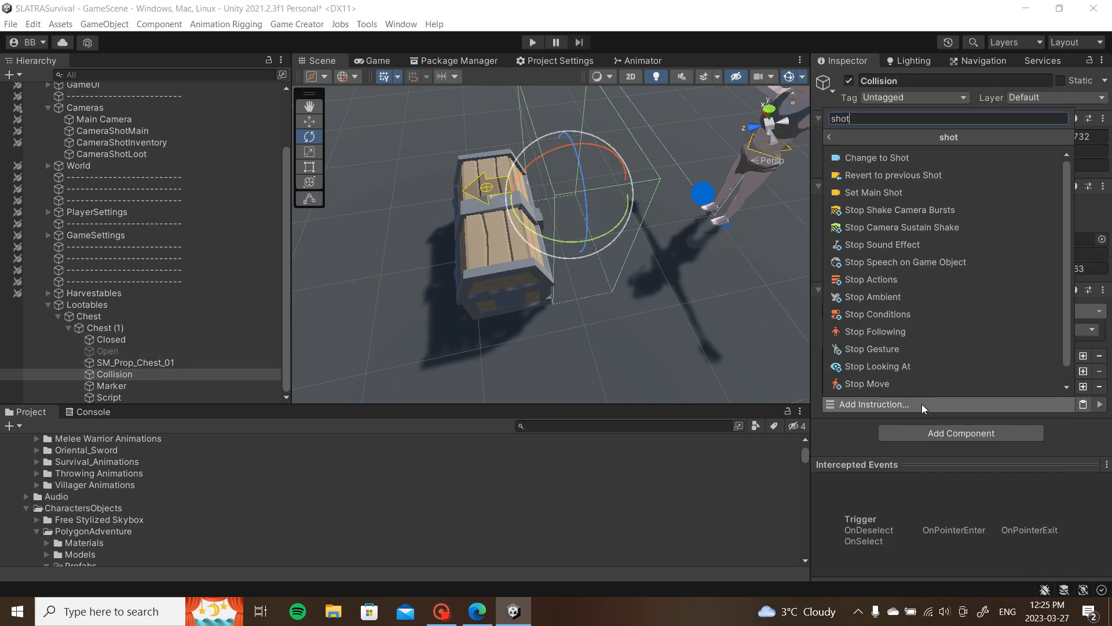
{"action": "left_click", "coordinate": [922, 157]}
{"action": "left_click_drag", "start_coordinate": [830, 402], "coordinate": [829, 356]}
Step: Assign CameraShotLoot as the instruction's shot, set its duration to 0.5, and collapse the instruction
{"action": "left_click_drag", "start_coordinate": [130, 154], "coordinate": [988, 408]}
{"action": "left_click", "coordinate": [937, 436]}
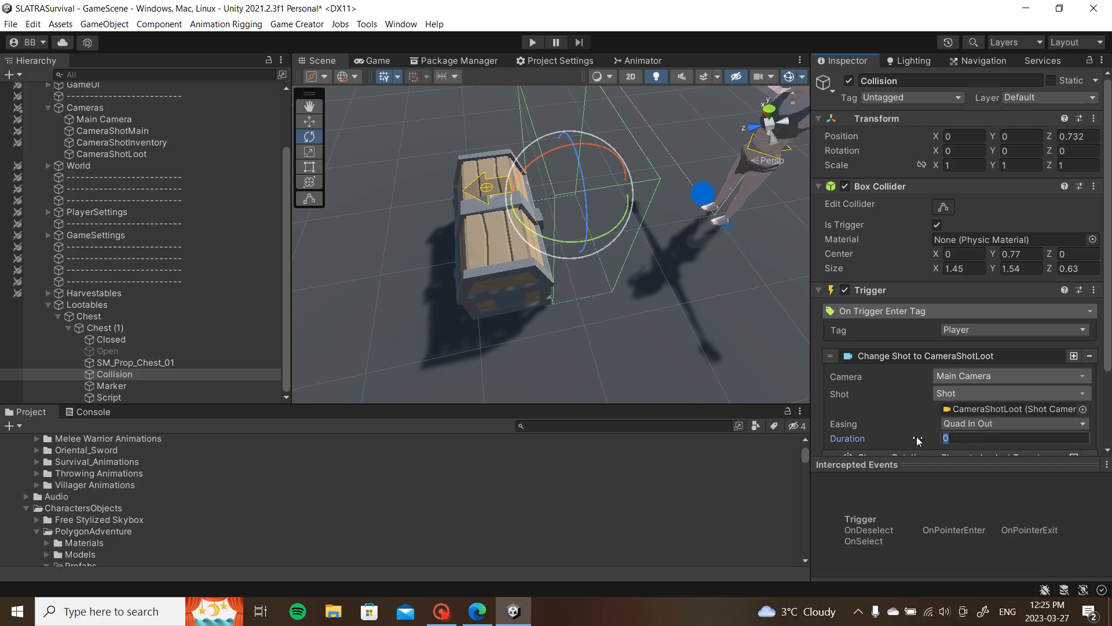
{"action": "type", "text": ".5"}
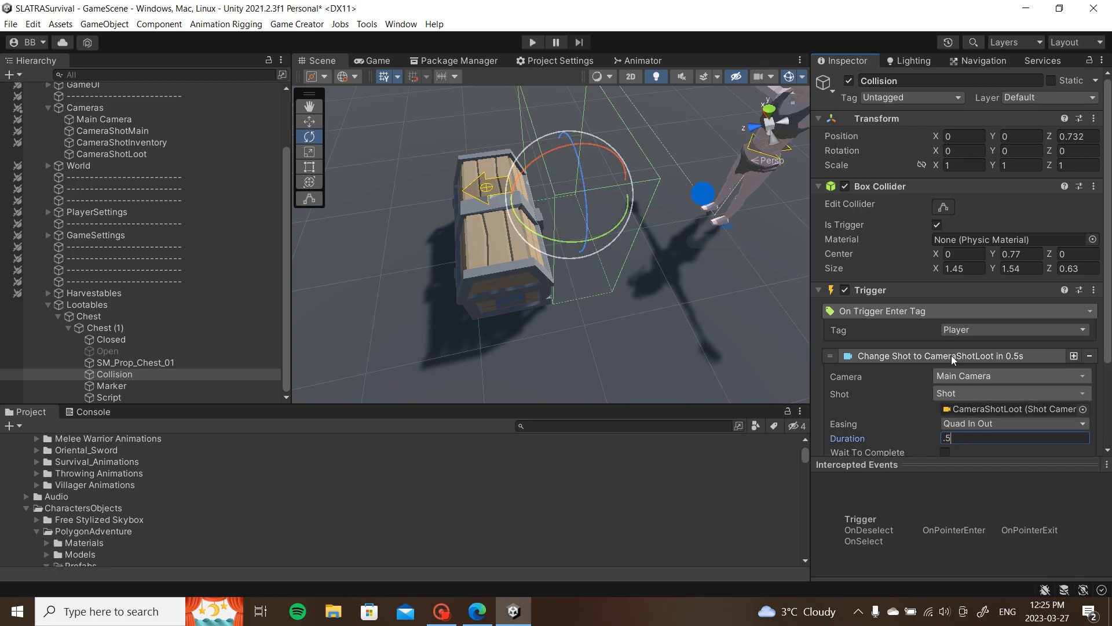
{"action": "scroll", "coordinate": [909, 373], "scroll_direction": "down", "scroll_amount": 2}
{"action": "left_click", "coordinate": [921, 317]}
Step: Copy the Change Shot instruction to the end of the trigger's list and assign CameraShotMain as the copy's shot
{"action": "right_click", "coordinate": [933, 347]}
{"action": "left_click", "coordinate": [967, 356]}
{"action": "right_click", "coordinate": [935, 393]}
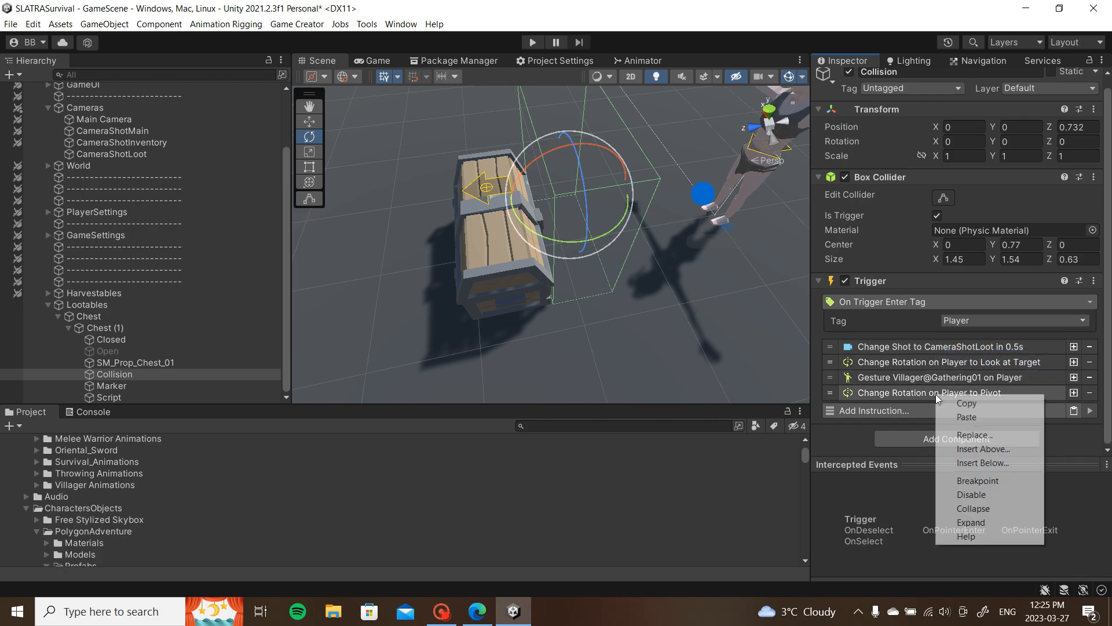
{"action": "left_click", "coordinate": [965, 416]}
{"action": "left_click", "coordinate": [964, 413]}
{"action": "left_click_drag", "start_coordinate": [151, 134], "coordinate": [977, 374]}
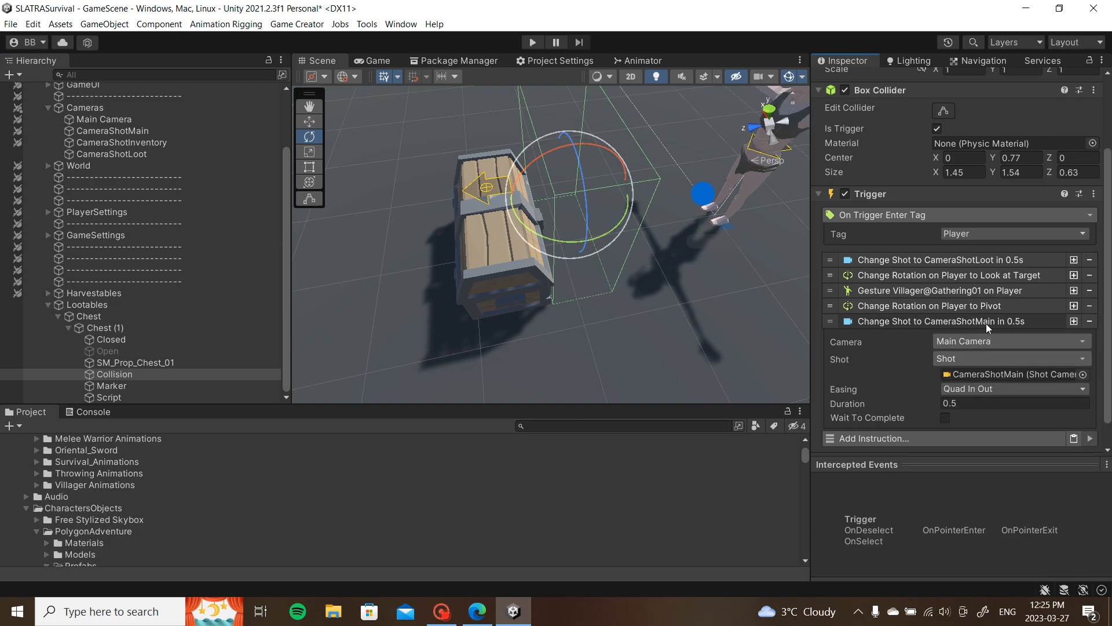
{"action": "left_click", "coordinate": [986, 322]}
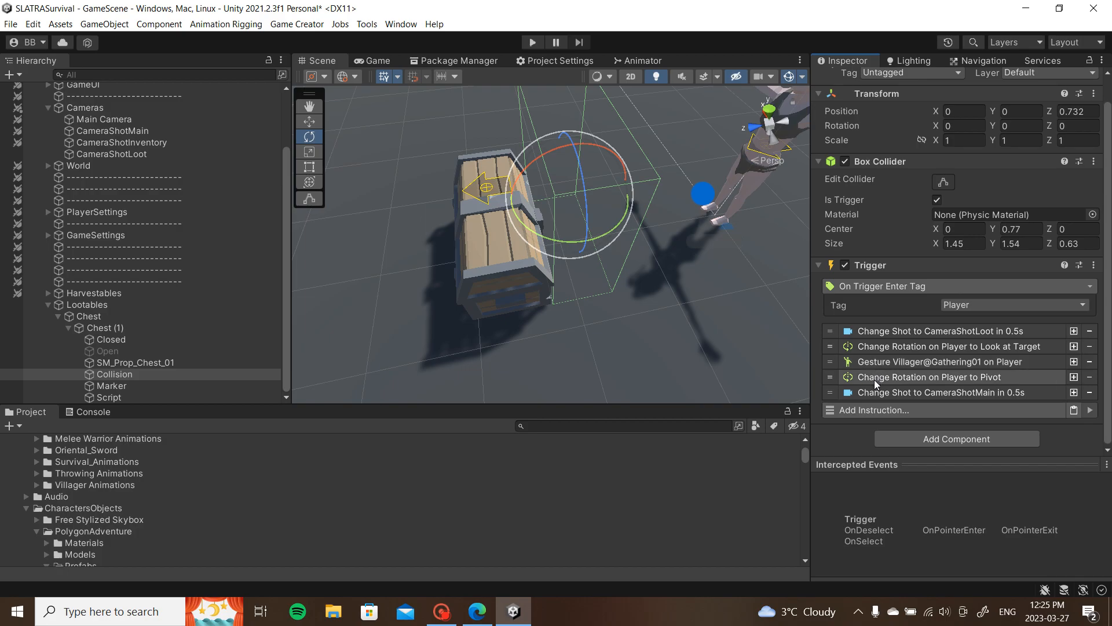
Step: Add a Set Active instruction that sets the chest's Open object to True, and place it above the gesture
{"action": "left_click", "coordinate": [933, 410]}
{"action": "type", "text": "se"}
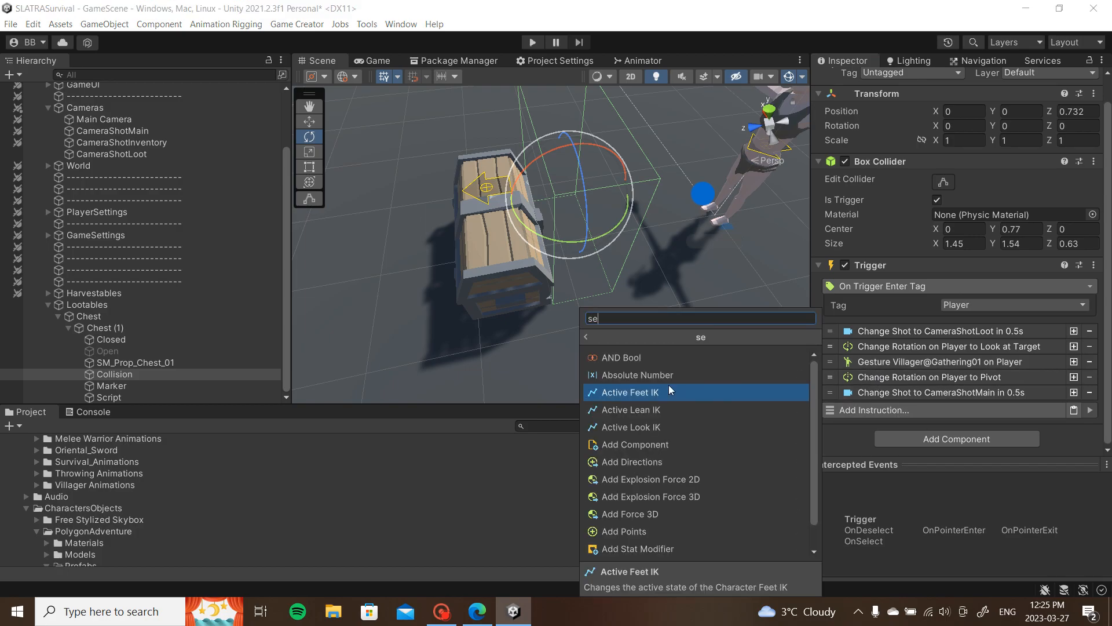
{"action": "type", "text": "t"}
{"action": "left_click", "coordinate": [662, 357]}
{"action": "left_click_drag", "start_coordinate": [983, 436], "coordinate": [986, 444]}
{"action": "left_click", "coordinate": [952, 409]}
{"action": "left_click_drag", "start_coordinate": [829, 405], "coordinate": [834, 353]}
Step: Duplicate the Set Active instruction and make the copy set the chest's Closed object to False
{"action": "left_click", "coordinate": [1074, 361]}
{"action": "left_click", "coordinate": [961, 377]}
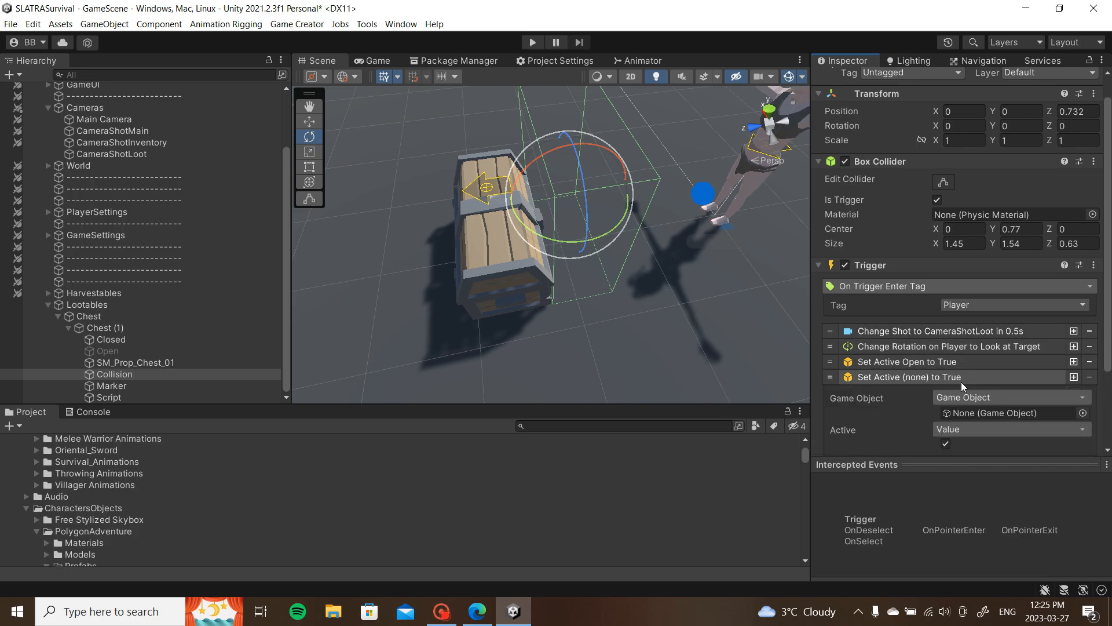
{"action": "scroll", "coordinate": [962, 381], "scroll_direction": "down", "scroll_amount": 3}
{"action": "left_click", "coordinate": [946, 342]}
{"action": "left_click_drag", "start_coordinate": [113, 339], "coordinate": [974, 311]}
{"action": "left_click", "coordinate": [972, 275]}
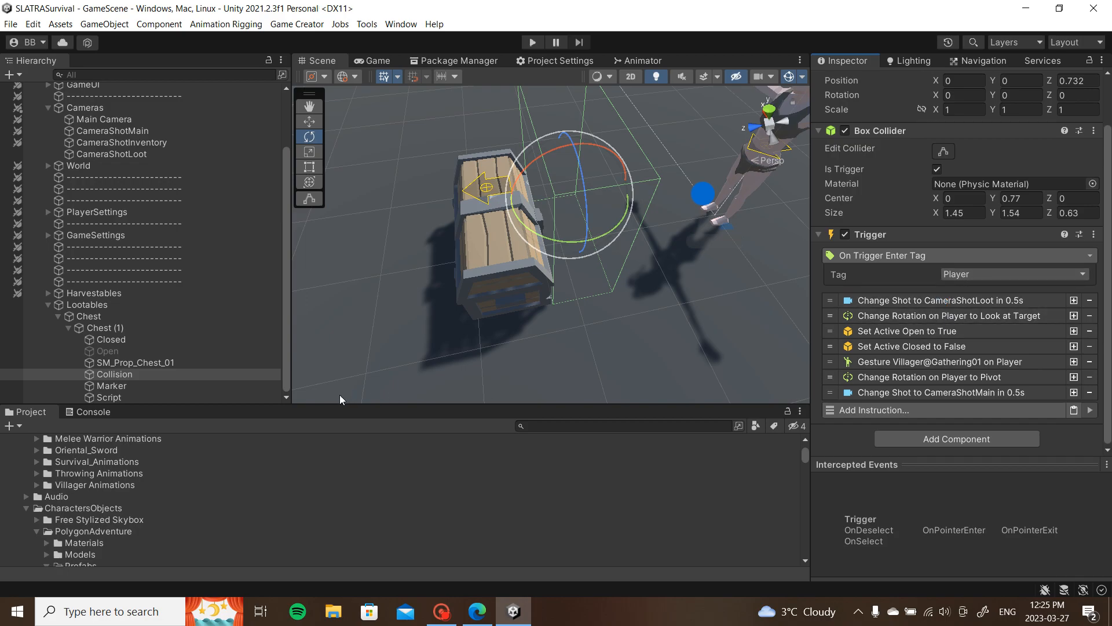
Step: Duplicate Set Active Open, assign the chest's Script object to the copy, and move the copy to the end of the trigger's instructions
{"action": "left_click", "coordinate": [1073, 331]}
{"action": "left_click", "coordinate": [1001, 343]}
{"action": "left_click_drag", "start_coordinate": [97, 398], "coordinate": [988, 380]}
{"action": "left_click", "coordinate": [980, 348]}
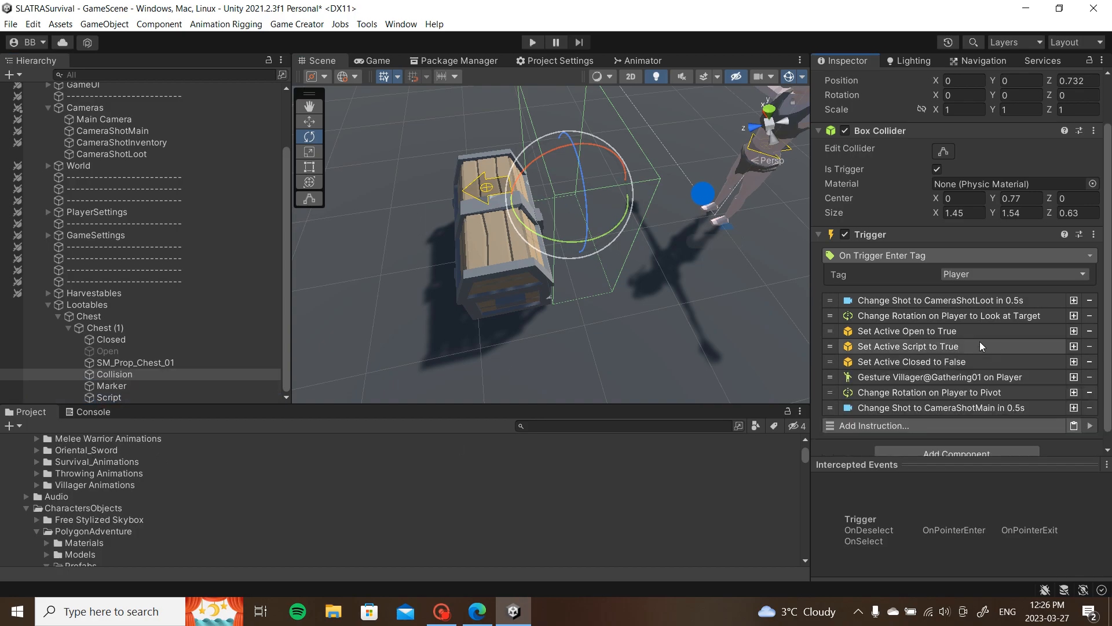
{"action": "scroll", "coordinate": [985, 329], "scroll_direction": "down", "scroll_amount": 1}
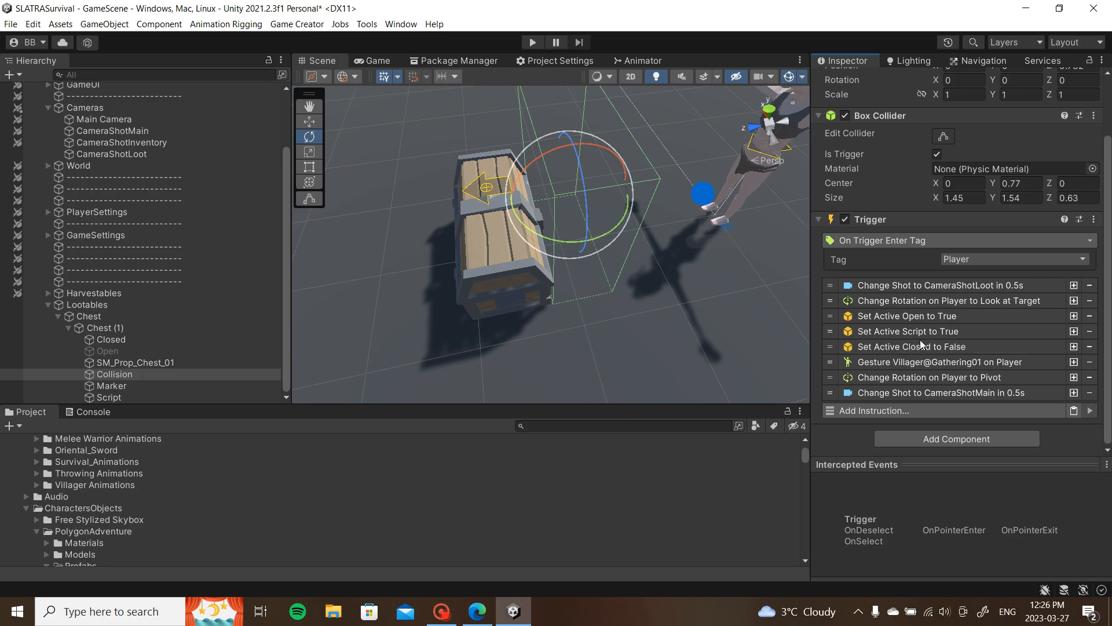
{"action": "left_click_drag", "start_coordinate": [829, 332], "coordinate": [872, 393]}
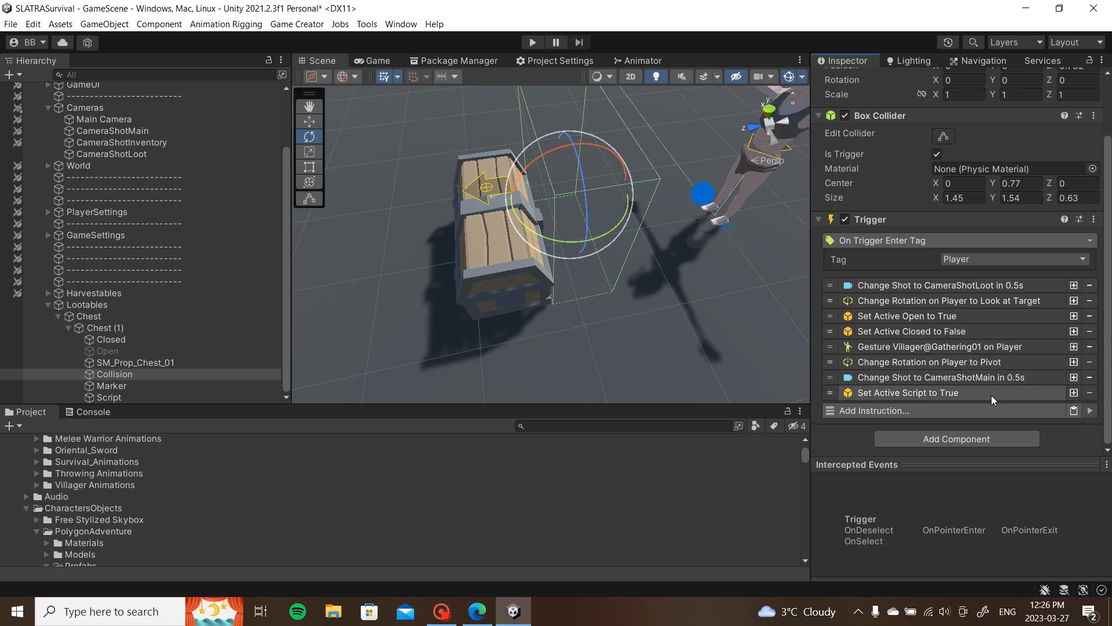
{"action": "left_click", "coordinate": [885, 410]}
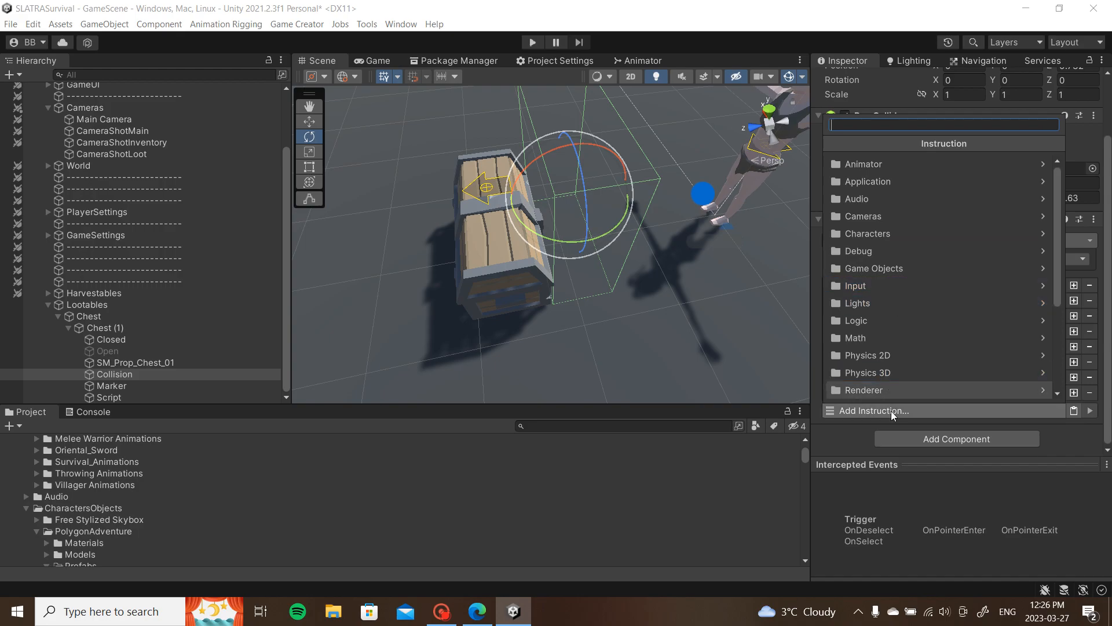
{"action": "left_click", "coordinate": [898, 37]}
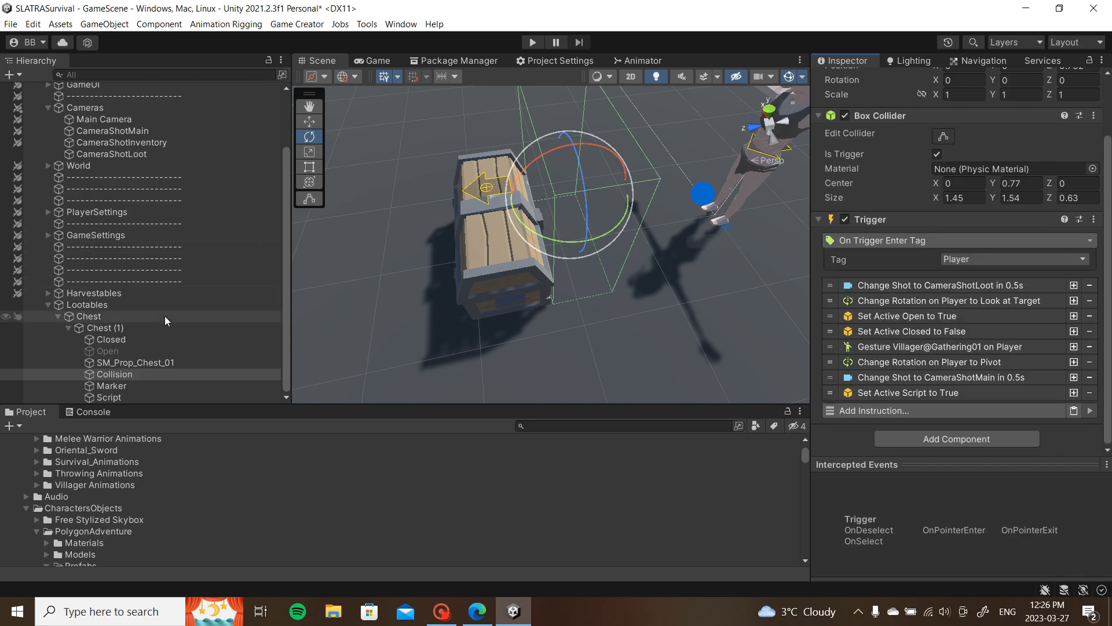
Step: Add a Traits component to the Chest (1) object and assign the AI class to it
{"action": "left_click", "coordinate": [155, 329]}
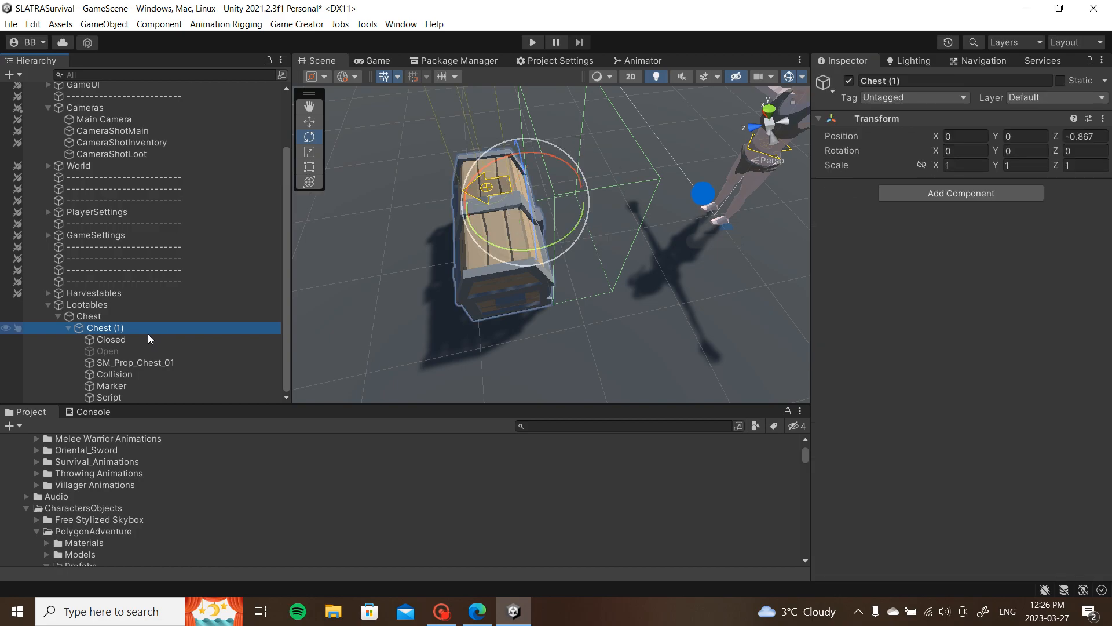
{"action": "left_click", "coordinate": [978, 197]}
{"action": "type", "text": "trai"}
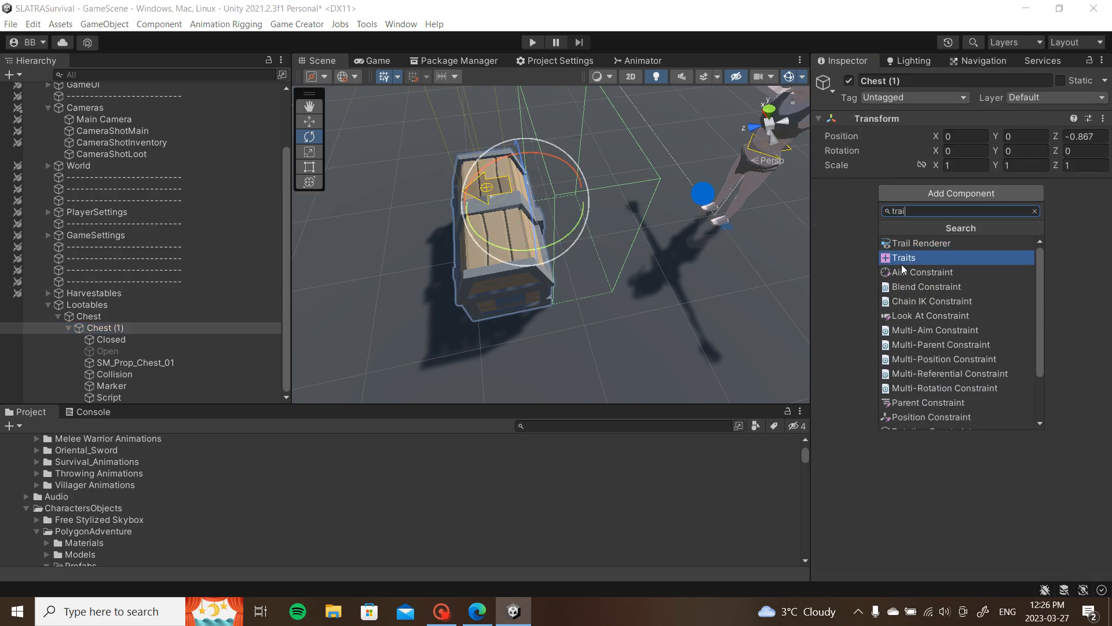
{"action": "left_click", "coordinate": [903, 260]}
{"action": "left_click", "coordinate": [975, 189]}
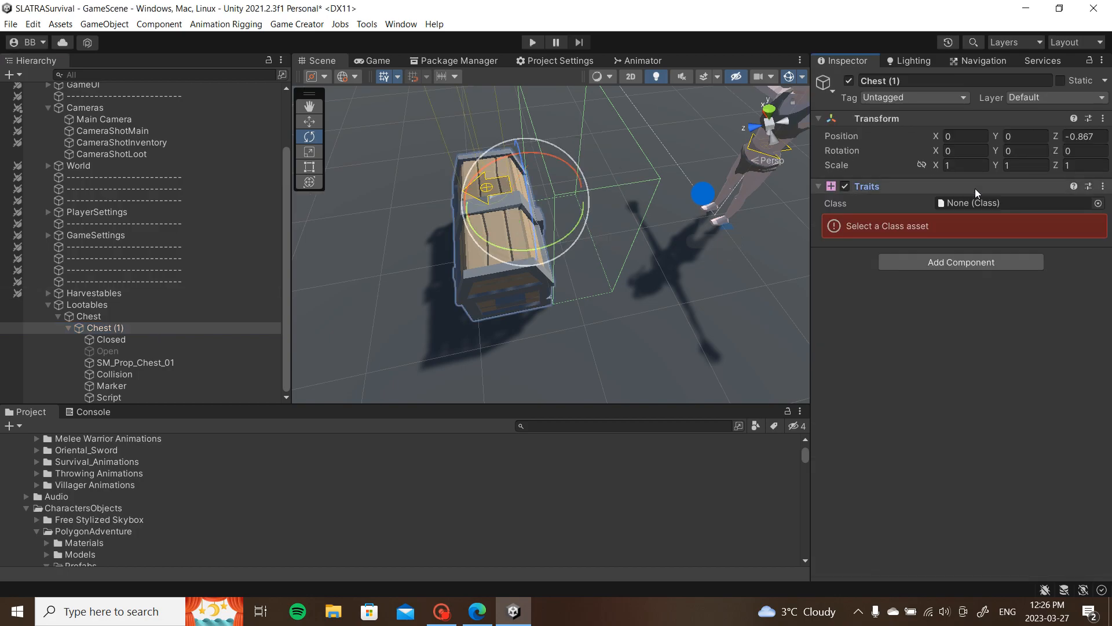
{"action": "left_click", "coordinate": [1097, 203]}
{"action": "left_click", "coordinate": [763, 164]}
{"action": "left_click", "coordinate": [763, 164]}
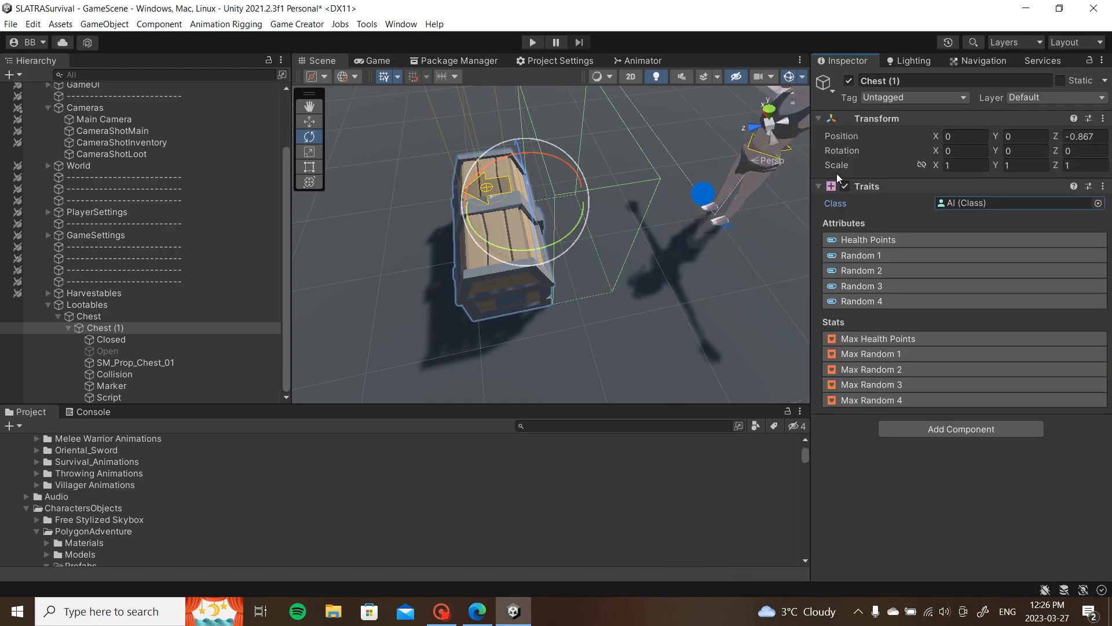
Step: Override the start percent of attributes Random 1 to Random 4, setting Random 1, 2 and 3 to 0 and lowering Random 4 as well
{"action": "left_click", "coordinate": [893, 287]}
{"action": "left_click", "coordinate": [897, 270]}
{"action": "left_click", "coordinate": [898, 255]}
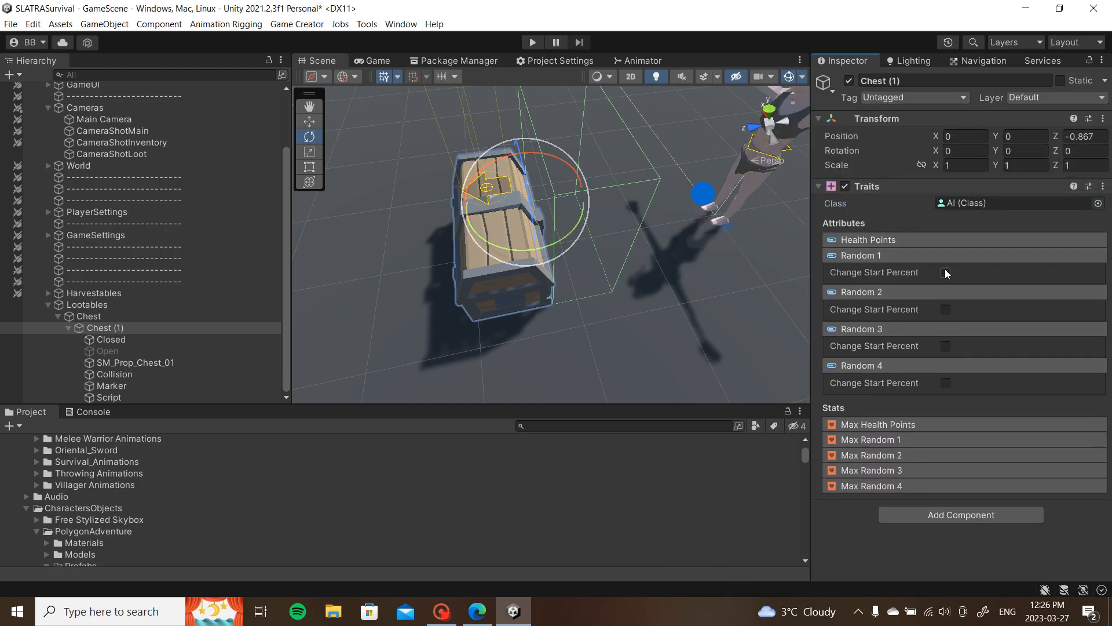
{"action": "left_click", "coordinate": [945, 272]}
{"action": "left_click", "coordinate": [946, 323]}
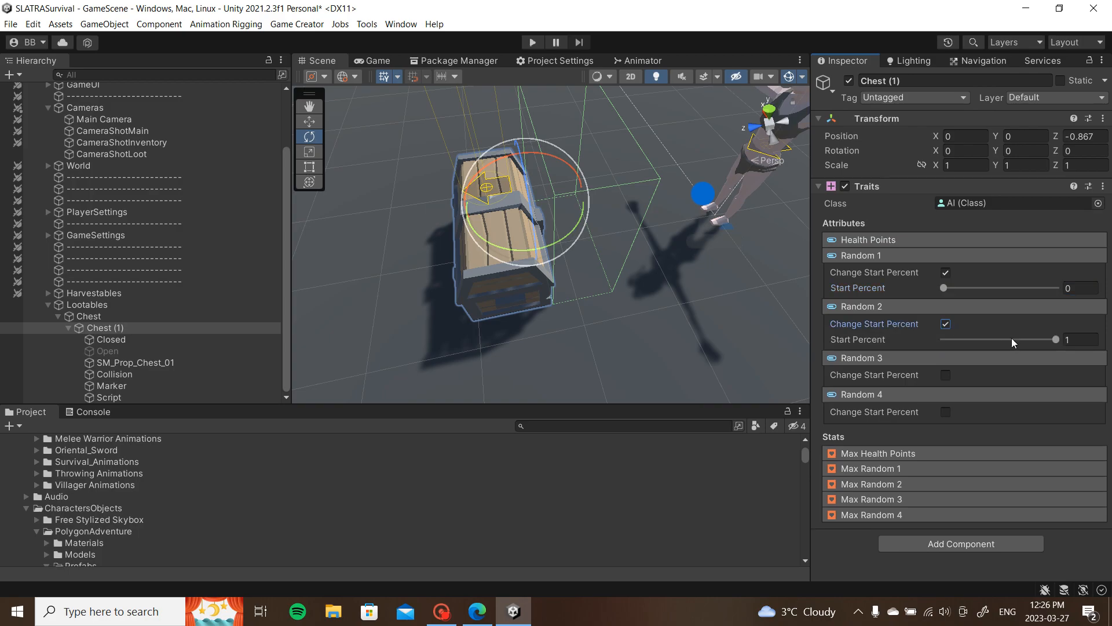
{"action": "left_click", "coordinate": [947, 375]}
{"action": "left_click", "coordinate": [945, 427]}
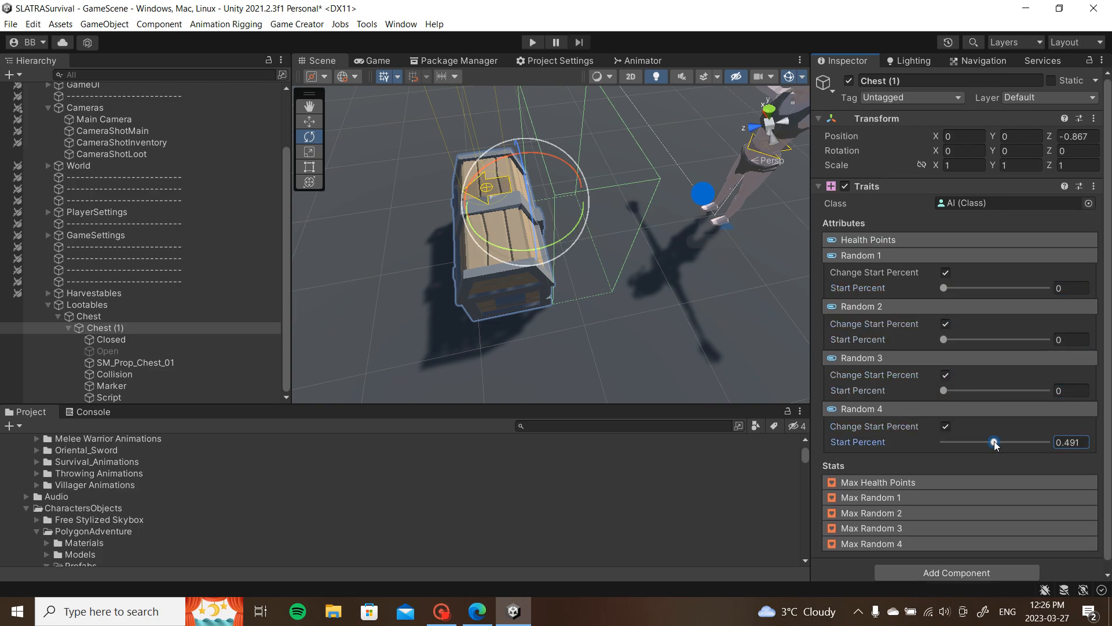
{"action": "left_click", "coordinate": [881, 410]}
{"action": "left_click", "coordinate": [881, 356]}
{"action": "left_click", "coordinate": [896, 307]}
{"action": "left_click", "coordinate": [893, 256]}
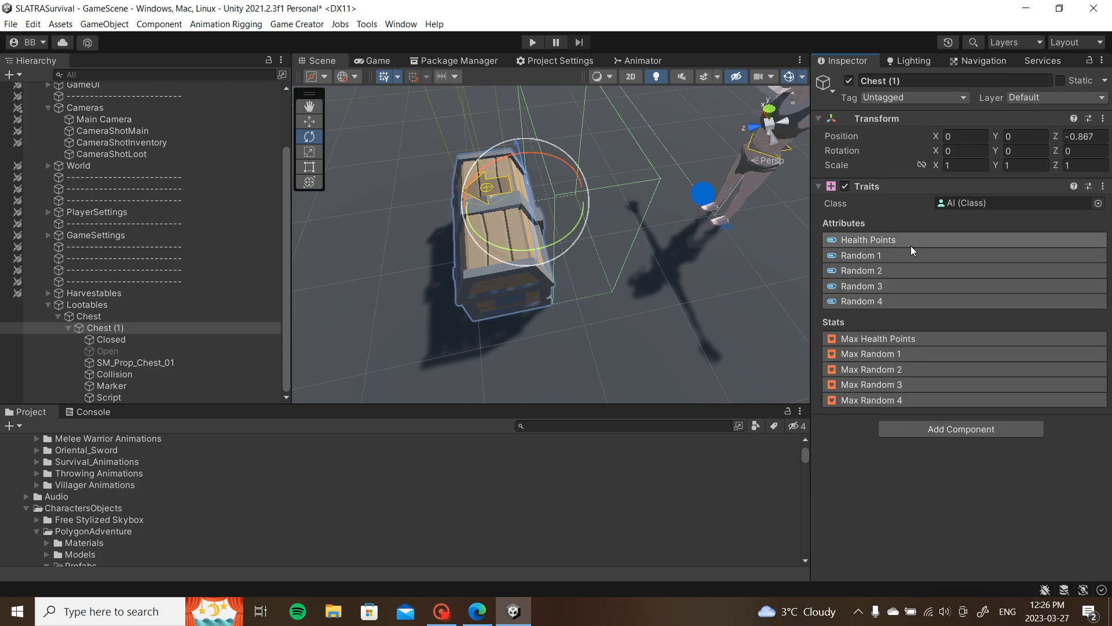
Step: Enable the start percent override for the Health Points attribute in the chest's Traits
{"action": "left_click", "coordinate": [911, 240]}
{"action": "left_click", "coordinate": [946, 257]}
{"action": "left_click", "coordinate": [941, 238]}
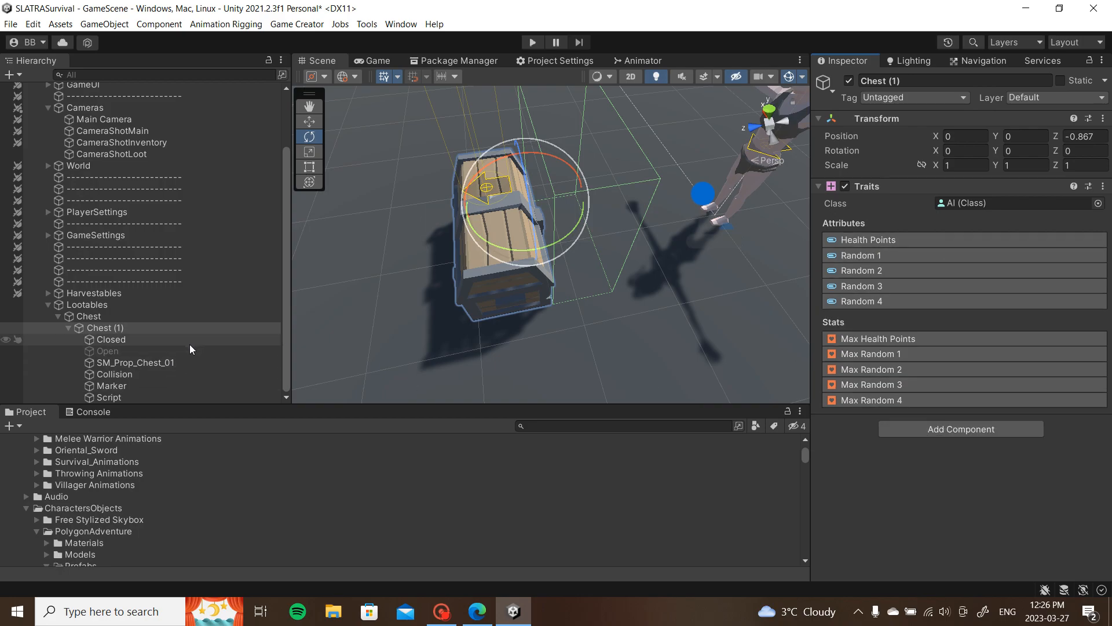
{"action": "left_click", "coordinate": [142, 396]}
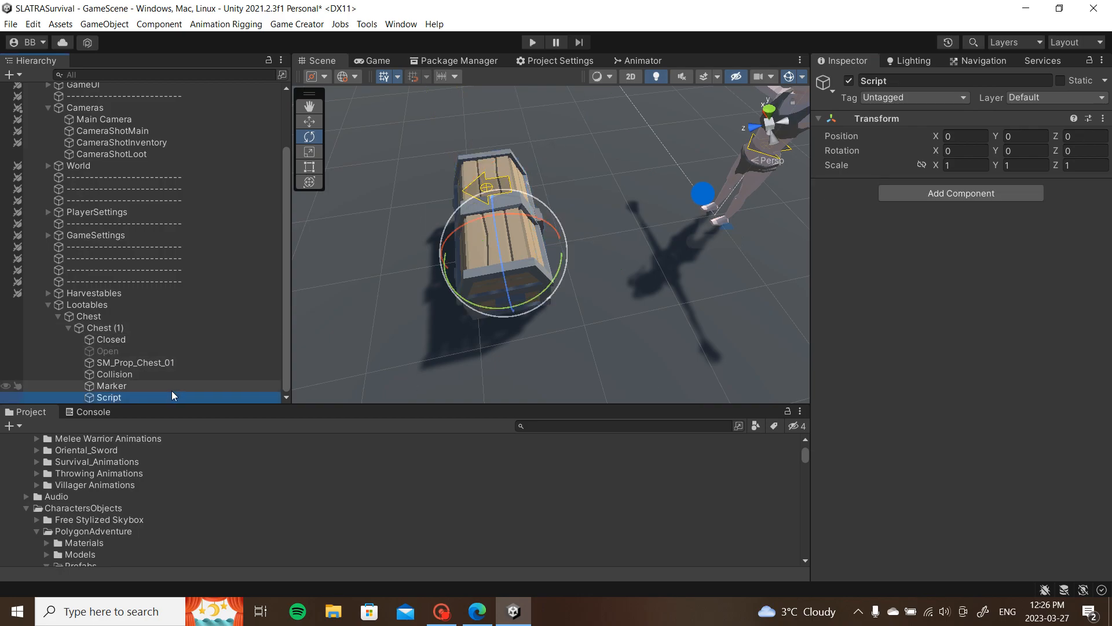
{"action": "left_click", "coordinate": [915, 195]}
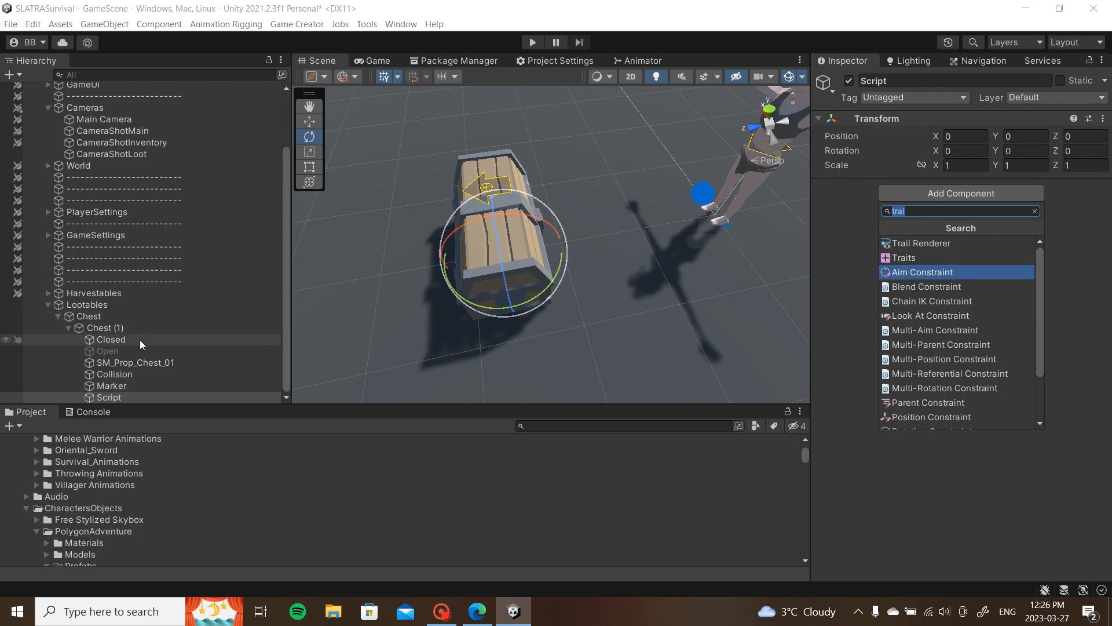
{"action": "left_click", "coordinate": [116, 340]}
Step: Add an attribute-changing instruction to the Collision object's trigger and move it to the start of the instruction list
{"action": "left_click", "coordinate": [127, 375]}
{"action": "scroll", "coordinate": [962, 272], "scroll_direction": "down", "scroll_amount": 3}
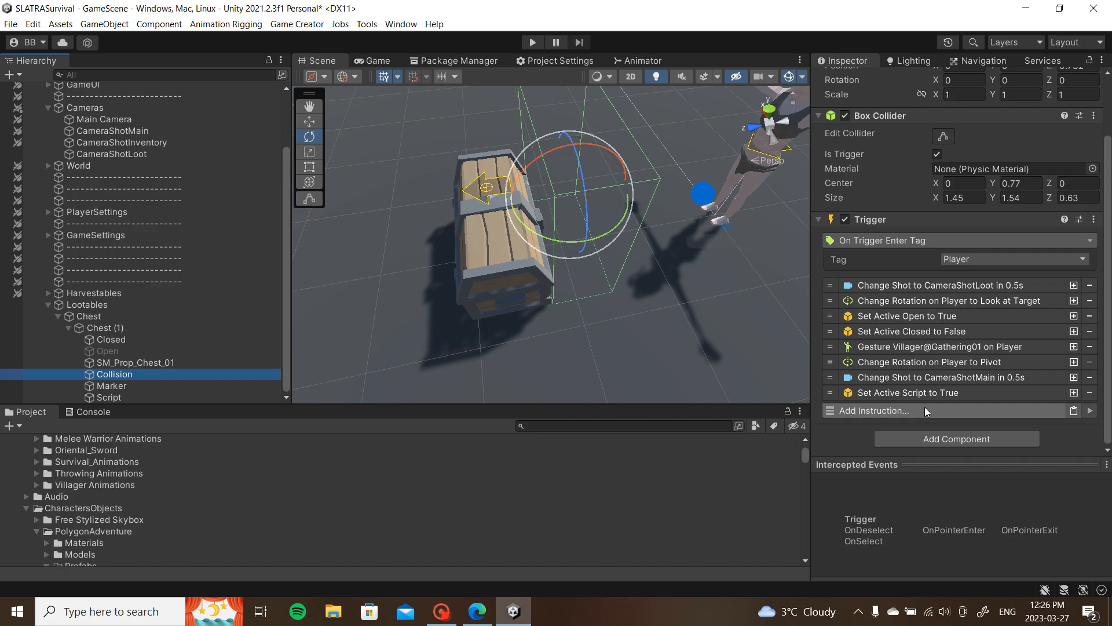
{"action": "left_click", "coordinate": [913, 348]}
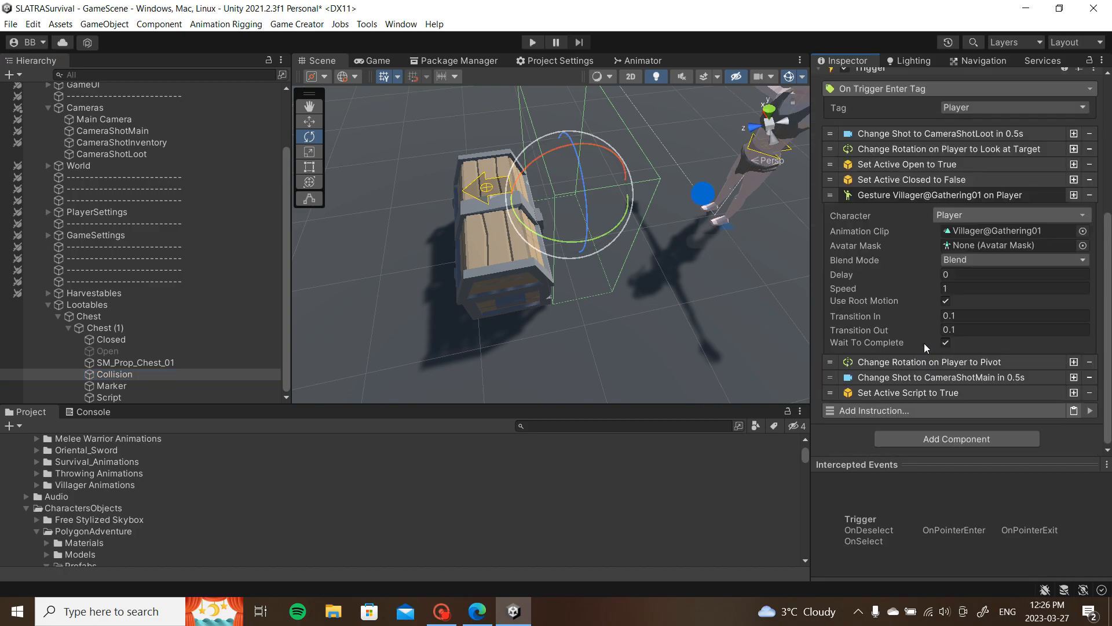
{"action": "left_click", "coordinate": [912, 195]}
{"action": "left_click", "coordinate": [922, 409]}
{"action": "scroll", "coordinate": [892, 290], "scroll_direction": "down", "scroll_amount": 3}
{"action": "left_click", "coordinate": [913, 260]}
{"action": "left_click", "coordinate": [946, 196]}
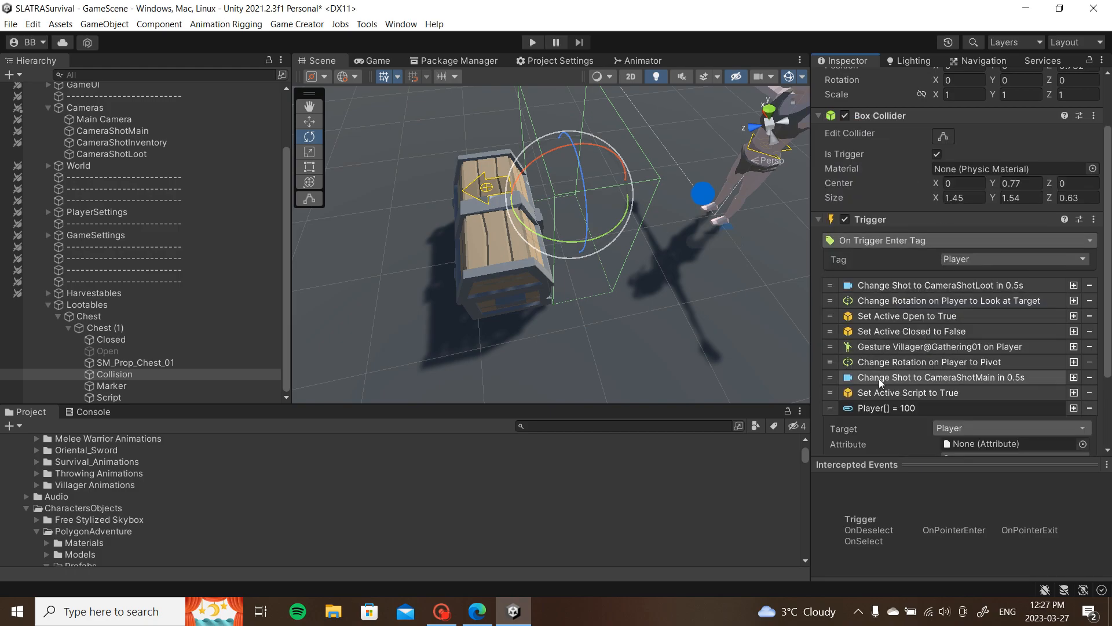
{"action": "left_click_drag", "start_coordinate": [832, 407], "coordinate": [845, 282]}
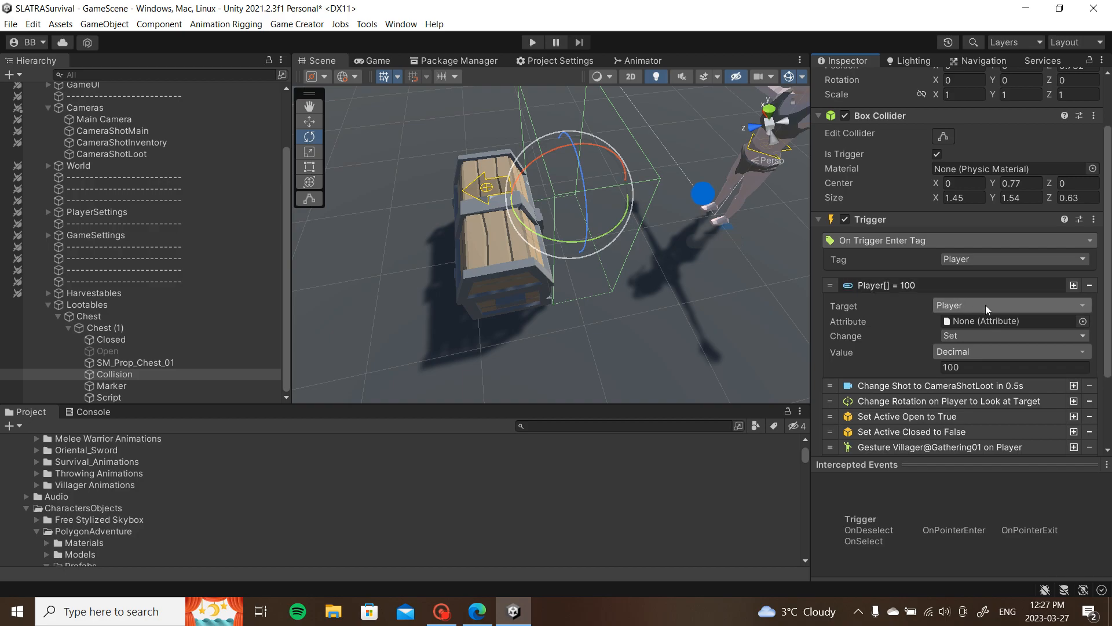
Step: Target the attribute instruction at the Chest (1) game object and choose Random 1 as its attribute
{"action": "left_click", "coordinate": [1077, 307]}
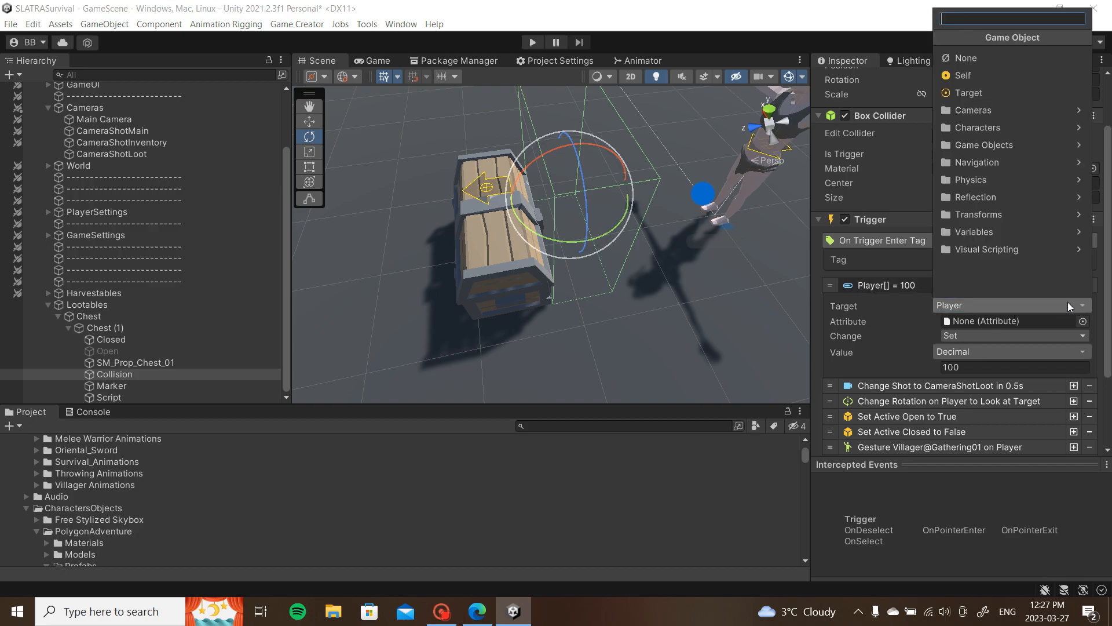
{"action": "left_click", "coordinate": [997, 144]}
{"action": "left_click", "coordinate": [998, 93]}
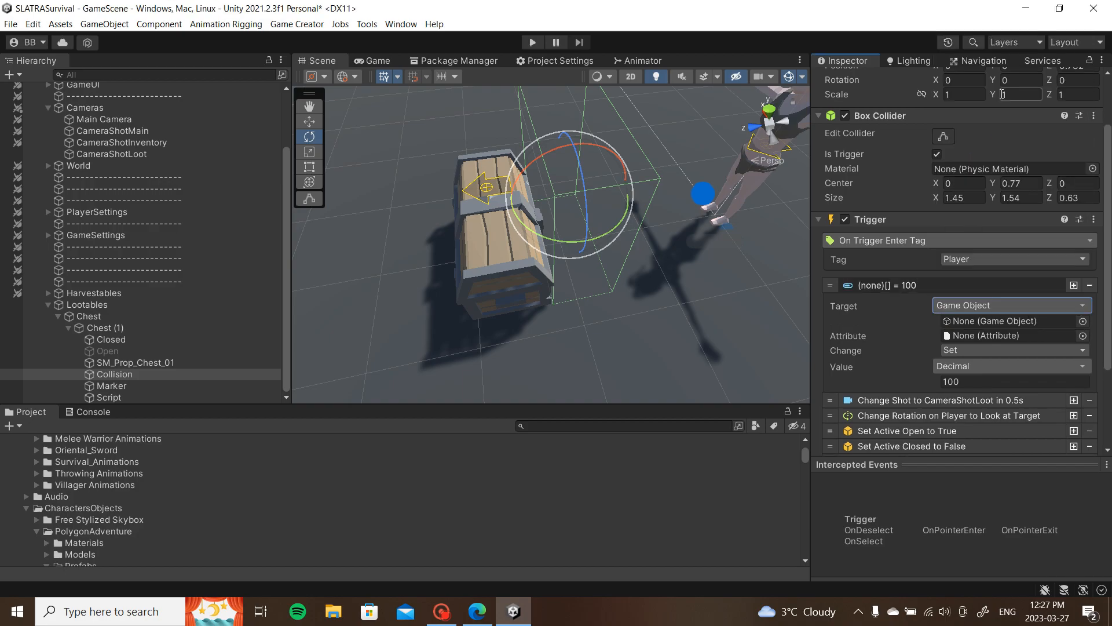
{"action": "left_click_drag", "start_coordinate": [132, 329], "coordinate": [1018, 322]}
{"action": "left_click", "coordinate": [1083, 336]}
{"action": "left_click", "coordinate": [966, 342]}
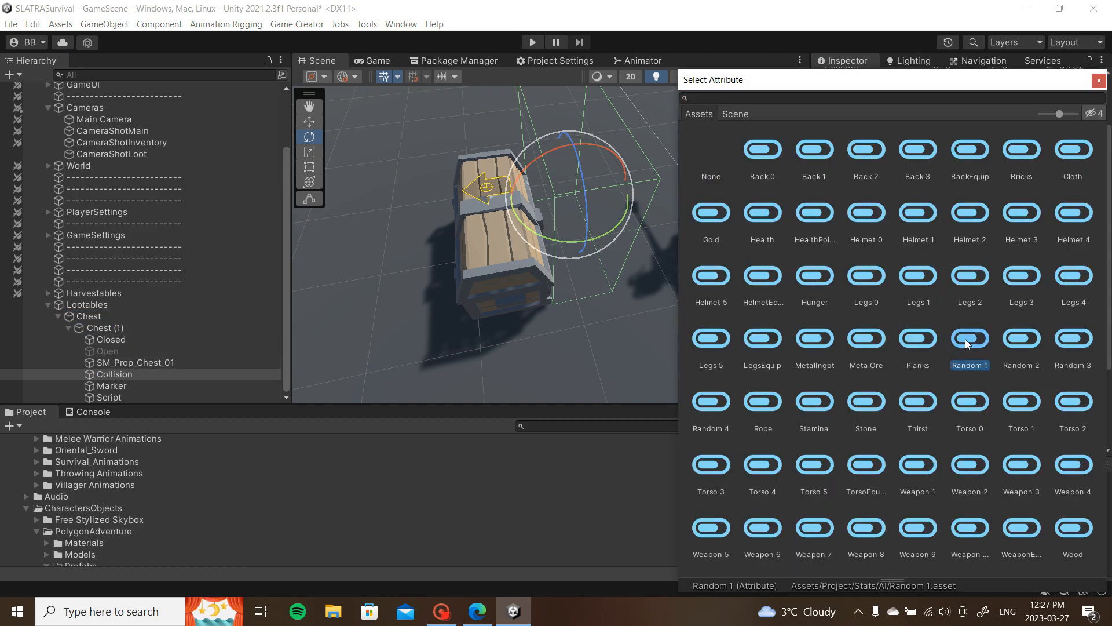
{"action": "left_click", "coordinate": [966, 342]}
Step: Set the Random 1 instruction's value to a Random Range from 0 to 100
{"action": "left_click", "coordinate": [988, 364]}
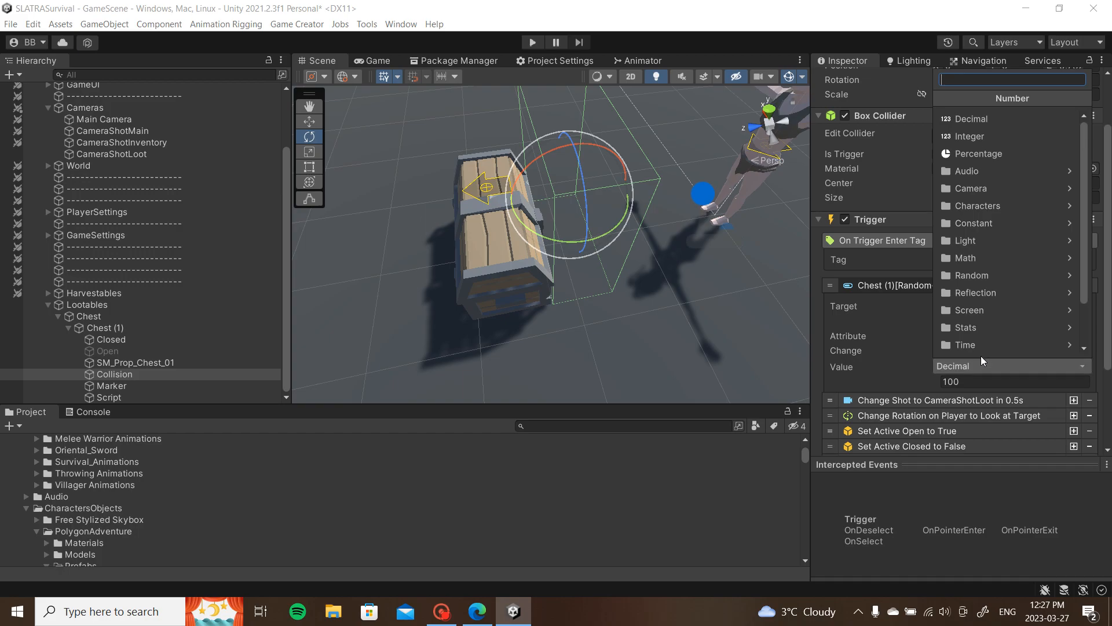
{"action": "left_click", "coordinate": [995, 269]}
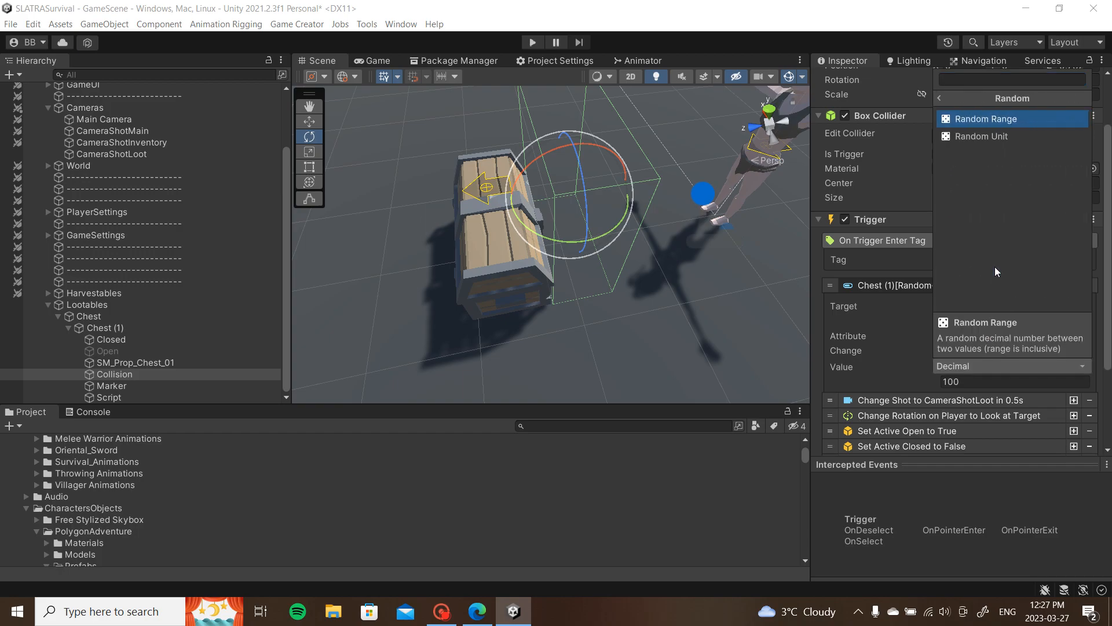
{"action": "left_click", "coordinate": [1010, 119]}
{"action": "left_click", "coordinate": [920, 382]}
{"action": "type", "text": "0"}
{"action": "left_click", "coordinate": [892, 396]}
{"action": "type", "text": "100"}
{"action": "left_click", "coordinate": [965, 284]}
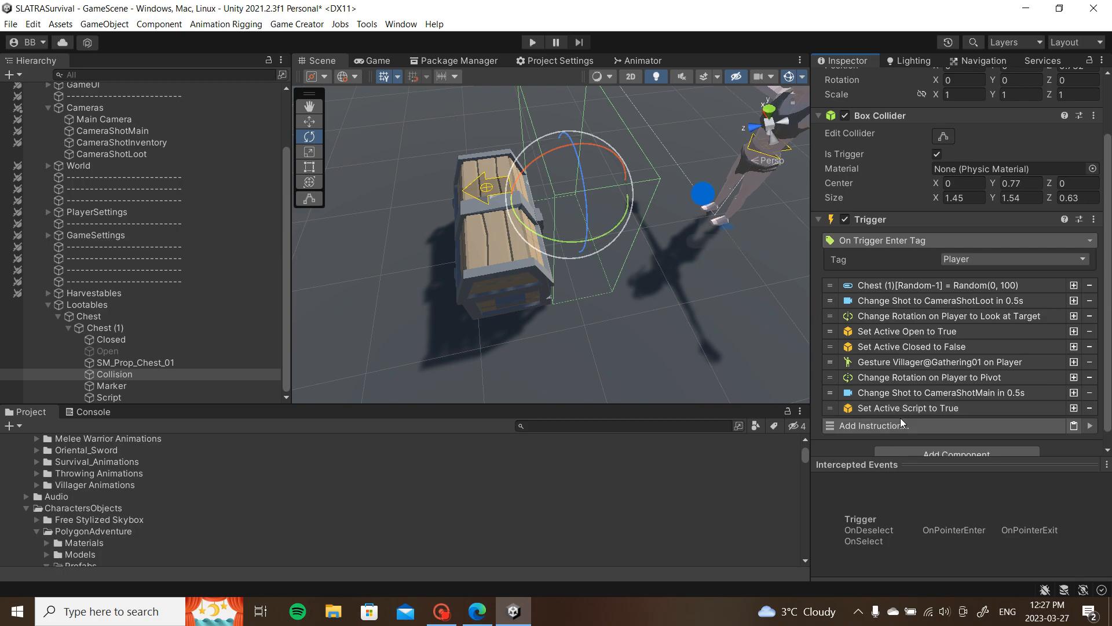
{"action": "scroll", "coordinate": [916, 401], "scroll_direction": "down", "scroll_amount": 1}
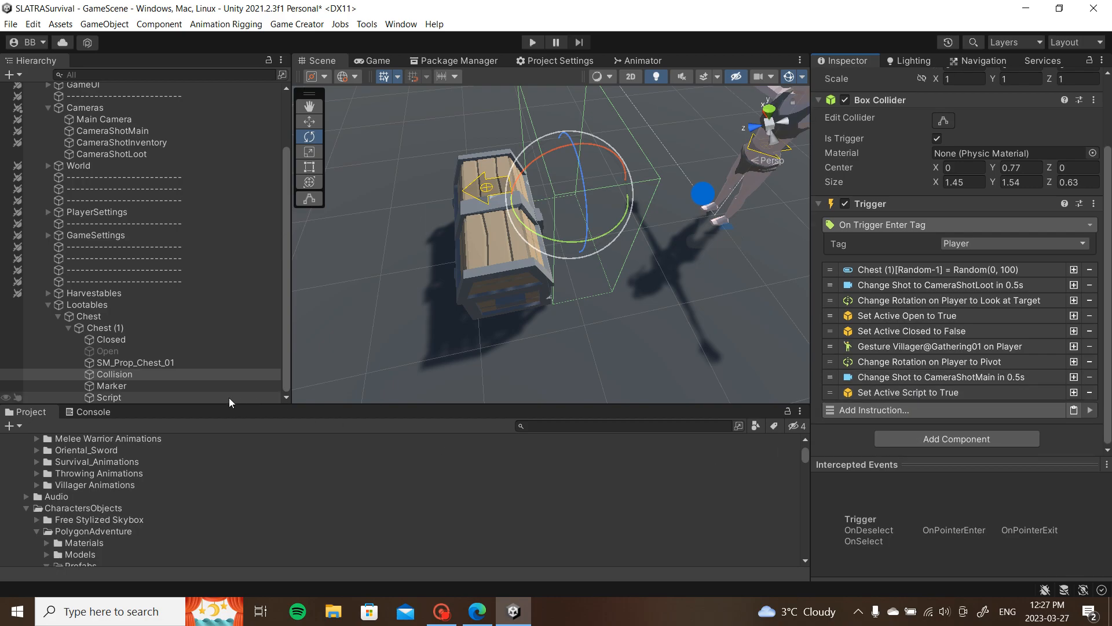
Step: Play-test the scene by walking the player to the chest and away again, and stop the game
{"action": "left_click", "coordinate": [534, 42]}
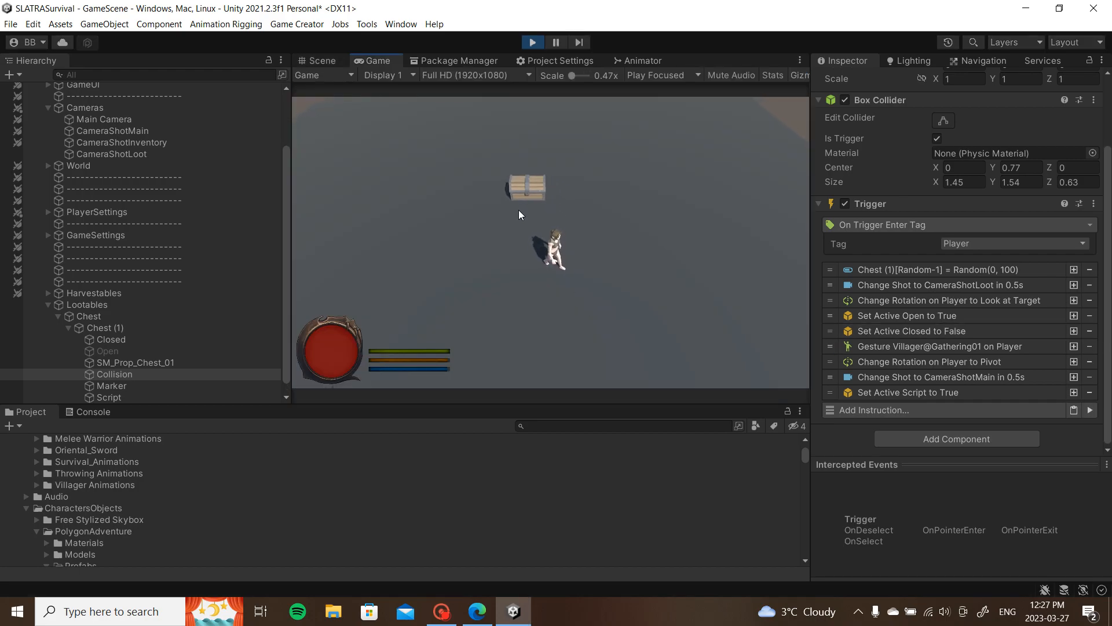
{"action": "left_click", "coordinate": [521, 196]}
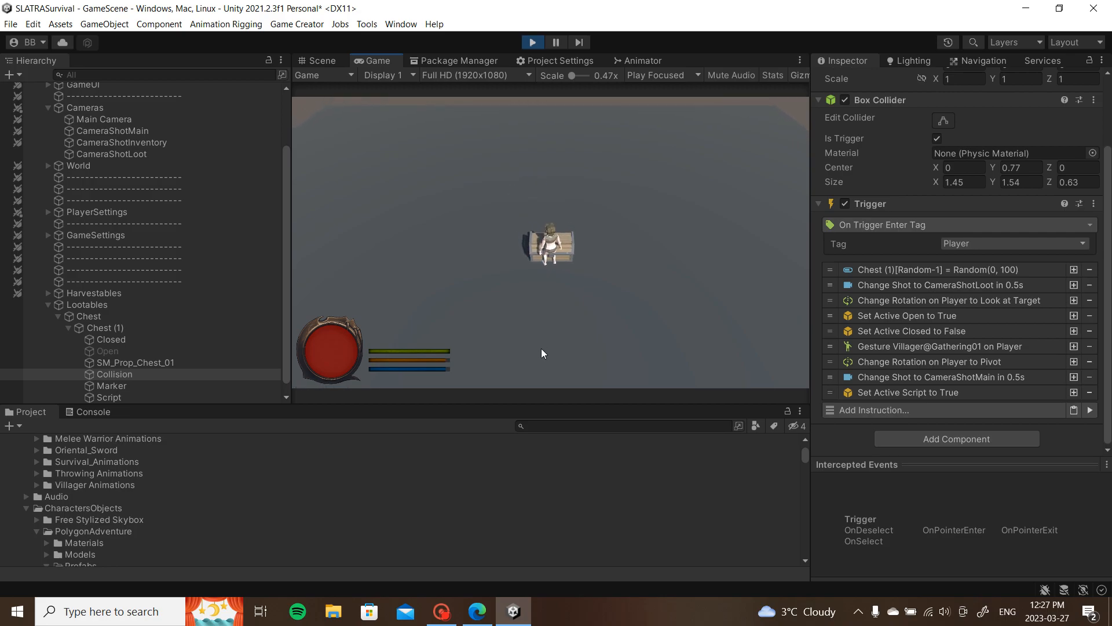
{"action": "left_click", "coordinate": [547, 325]}
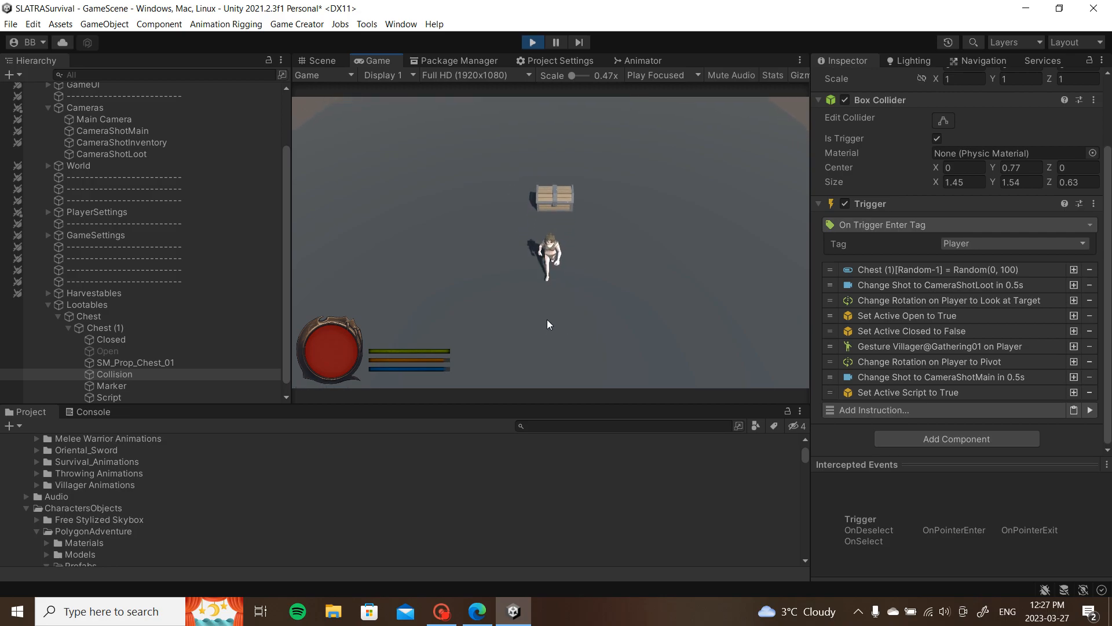
{"action": "left_click", "coordinate": [551, 200]}
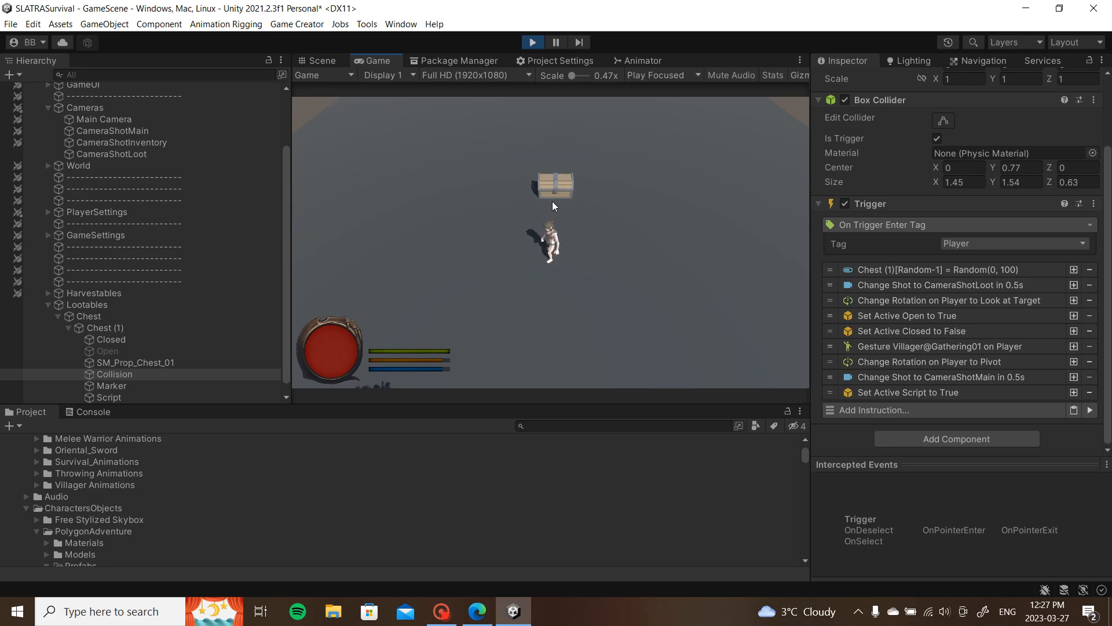
{"action": "left_click", "coordinate": [540, 47]}
Step: Assign the Player tag to the Player object under PlayerSettings
{"action": "scroll", "coordinate": [922, 236], "scroll_direction": "up", "scroll_amount": 2}
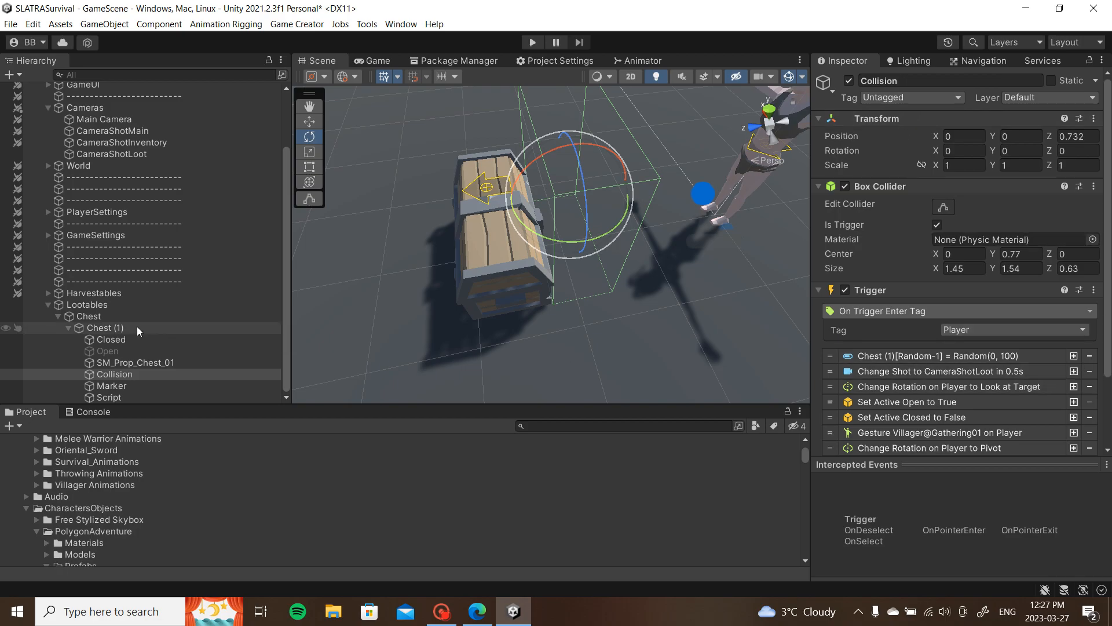
{"action": "left_click", "coordinate": [46, 213]}
{"action": "left_click", "coordinate": [73, 224]}
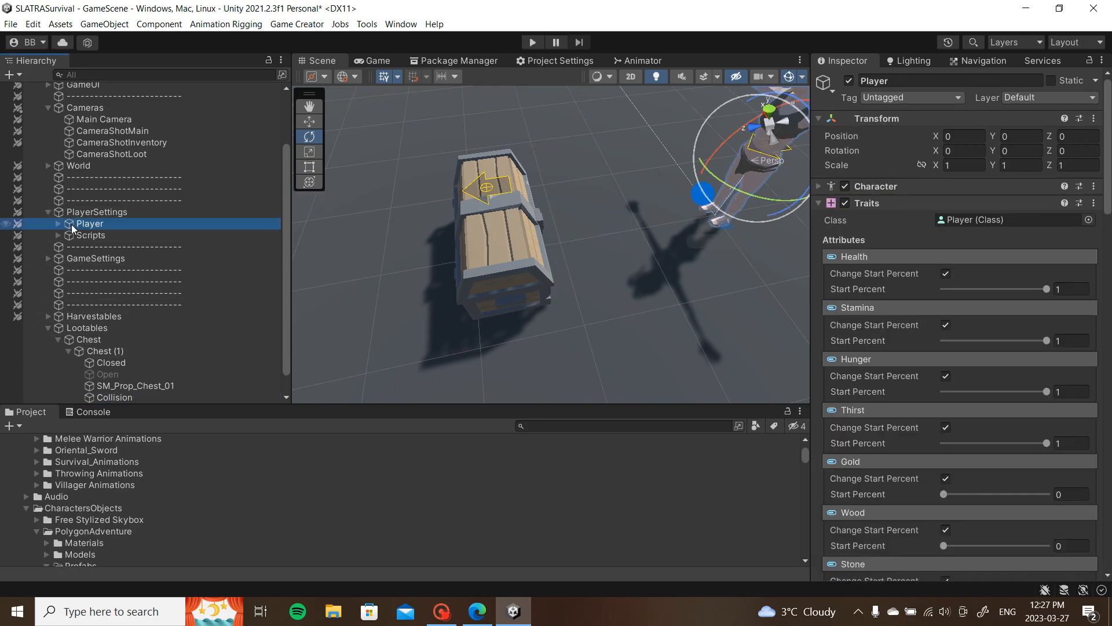
{"action": "left_click", "coordinate": [956, 98]}
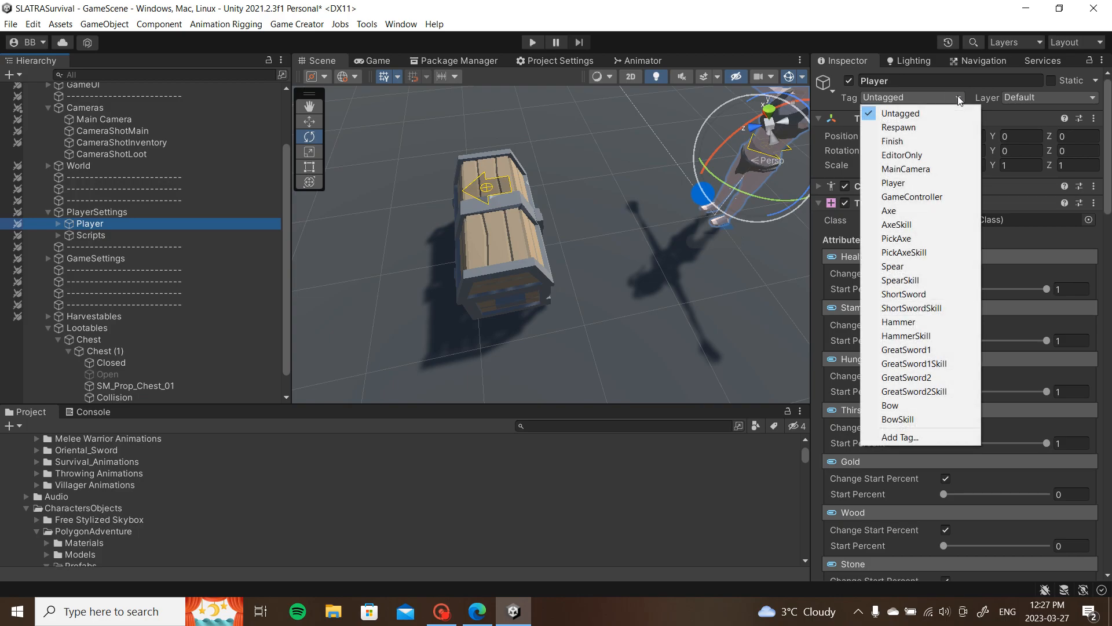
{"action": "left_click", "coordinate": [920, 186]}
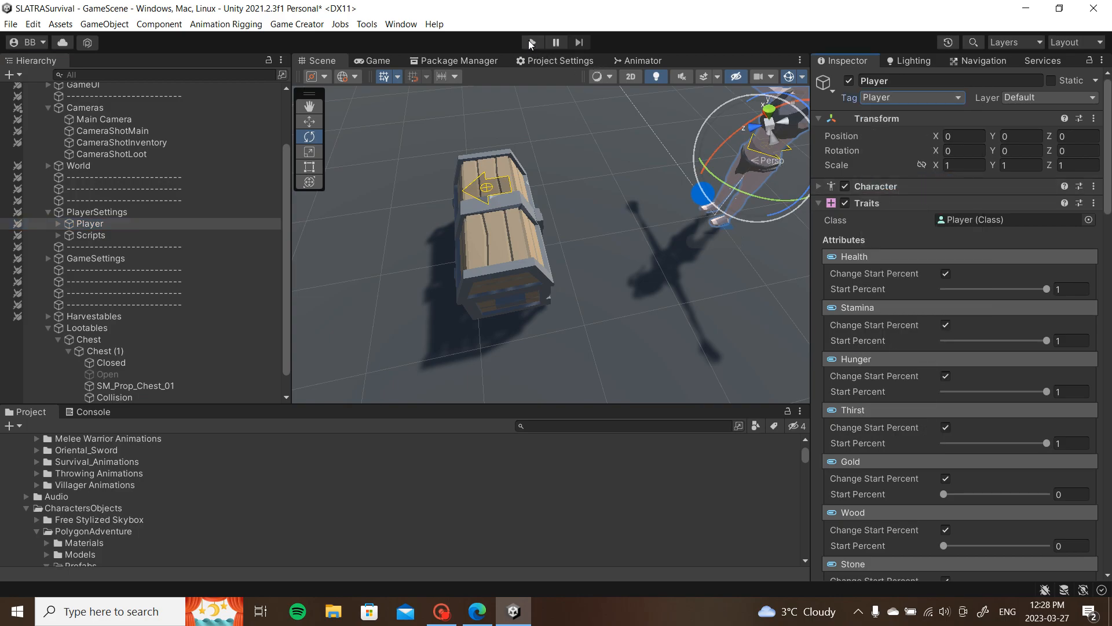
Step: Run the game again with the tagged player, test the chest's looting trigger, and stop playing
{"action": "left_click", "coordinate": [532, 43]}
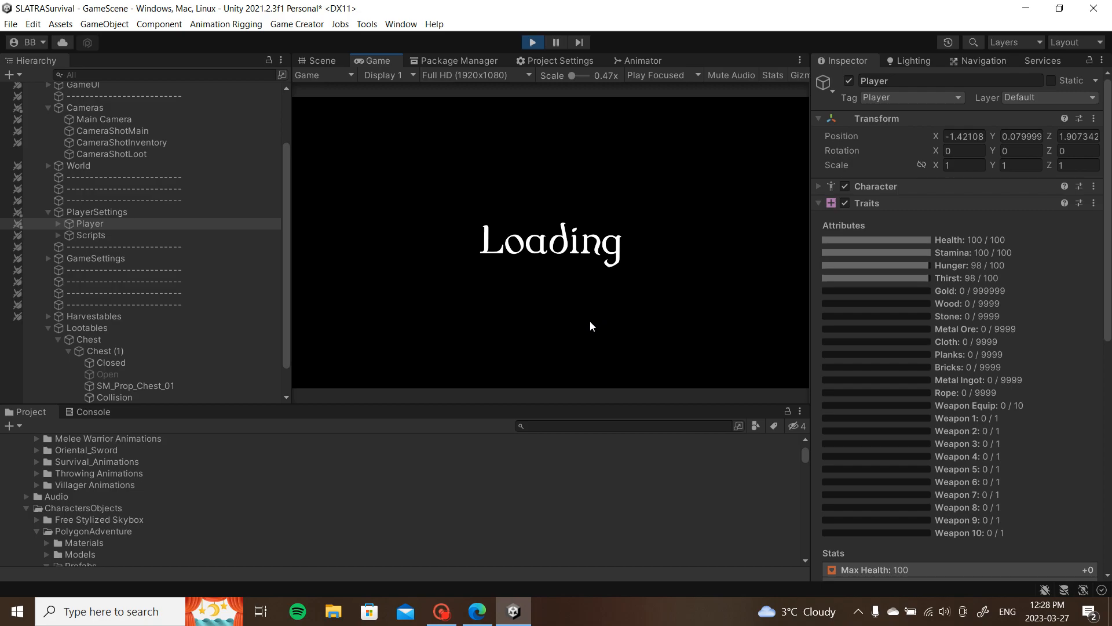
{"action": "key", "text": "w"}
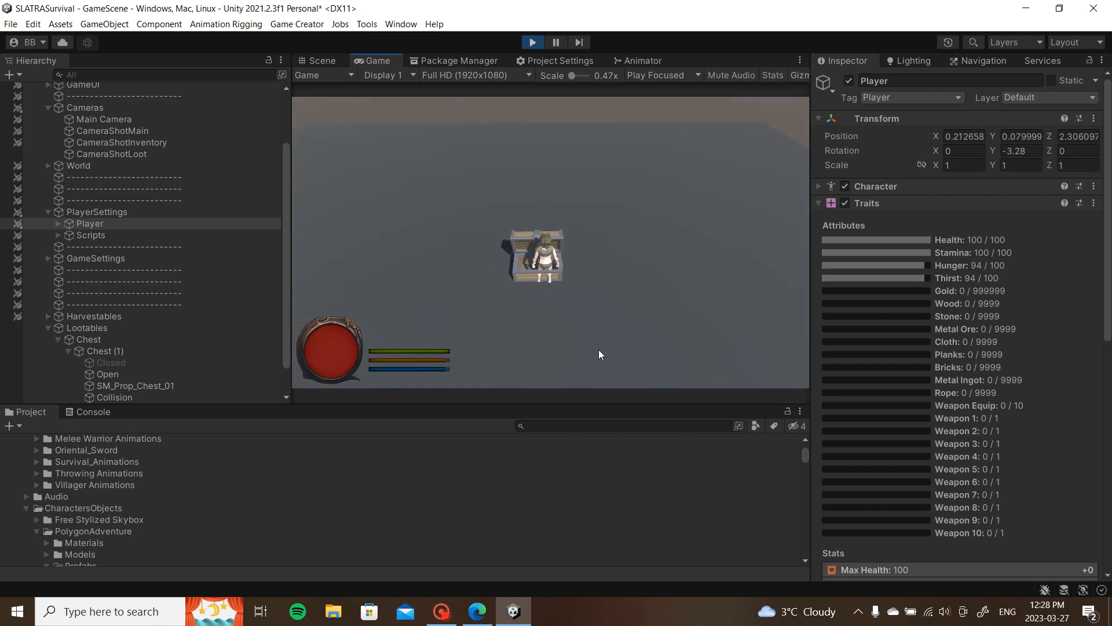
{"action": "left_click", "coordinate": [561, 315]}
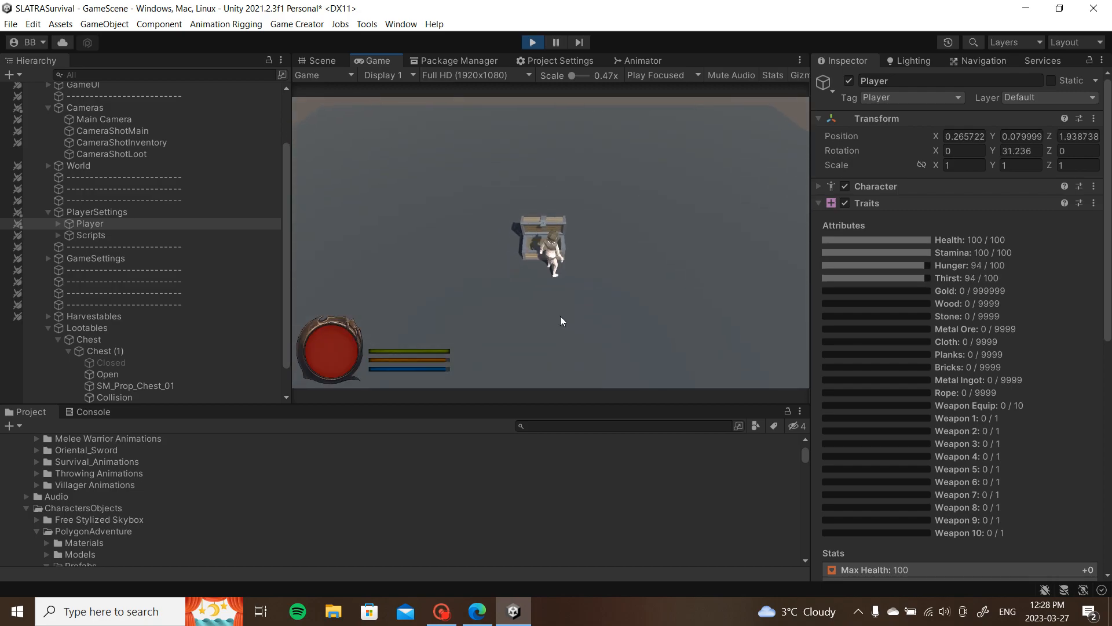
{"action": "left_click", "coordinate": [544, 213]}
{"action": "left_click", "coordinate": [530, 232]}
{"action": "left_click", "coordinate": [506, 232]}
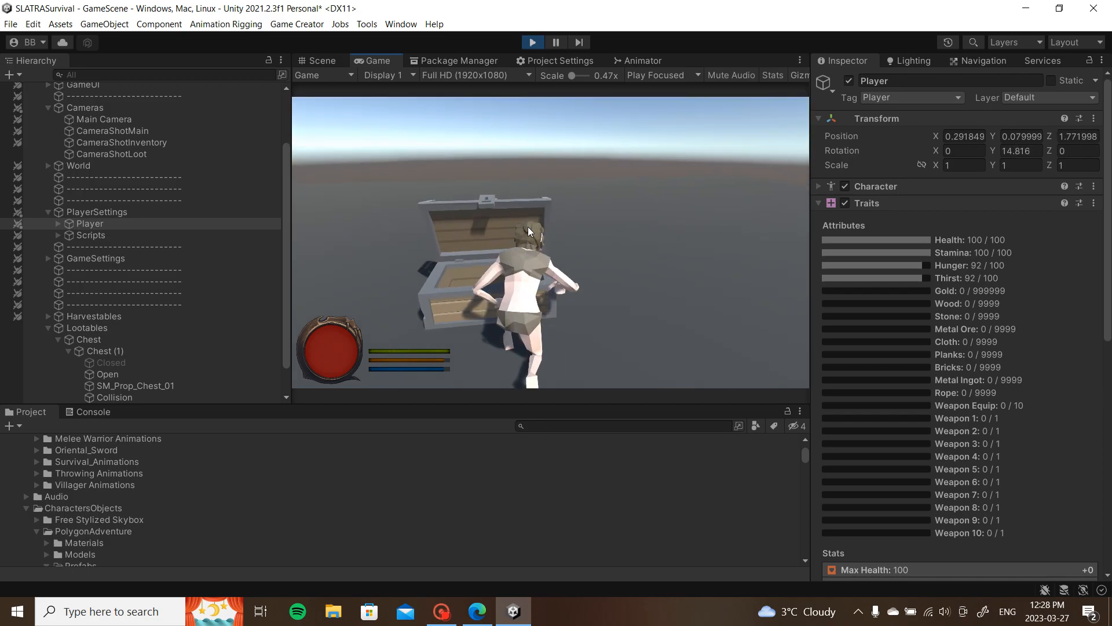
{"action": "left_click", "coordinate": [533, 42]}
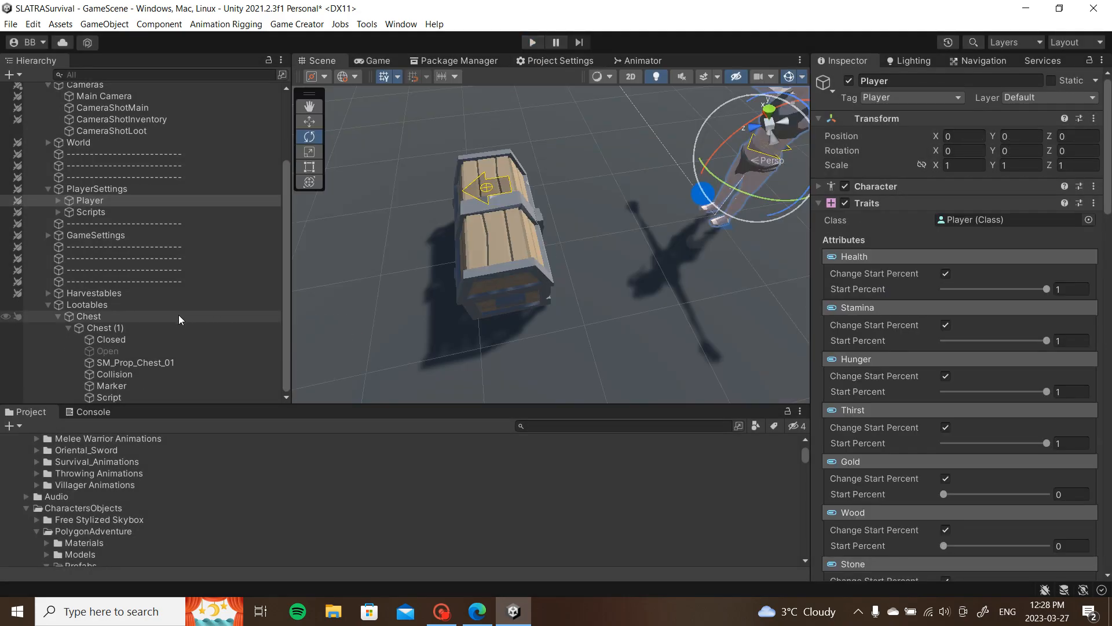
Step: Add a final Set Active instruction to the Collision object's trigger that sets Collision to False
{"action": "left_click", "coordinate": [114, 374]}
{"action": "scroll", "coordinate": [988, 332], "scroll_direction": "down", "scroll_amount": 5}
{"action": "left_click", "coordinate": [1073, 393]}
{"action": "left_click", "coordinate": [1011, 409]}
{"action": "scroll", "coordinate": [984, 409], "scroll_direction": "down", "scroll_amount": 3}
{"action": "left_click", "coordinate": [946, 389]}
{"action": "left_click_drag", "start_coordinate": [108, 351], "coordinate": [974, 358]}
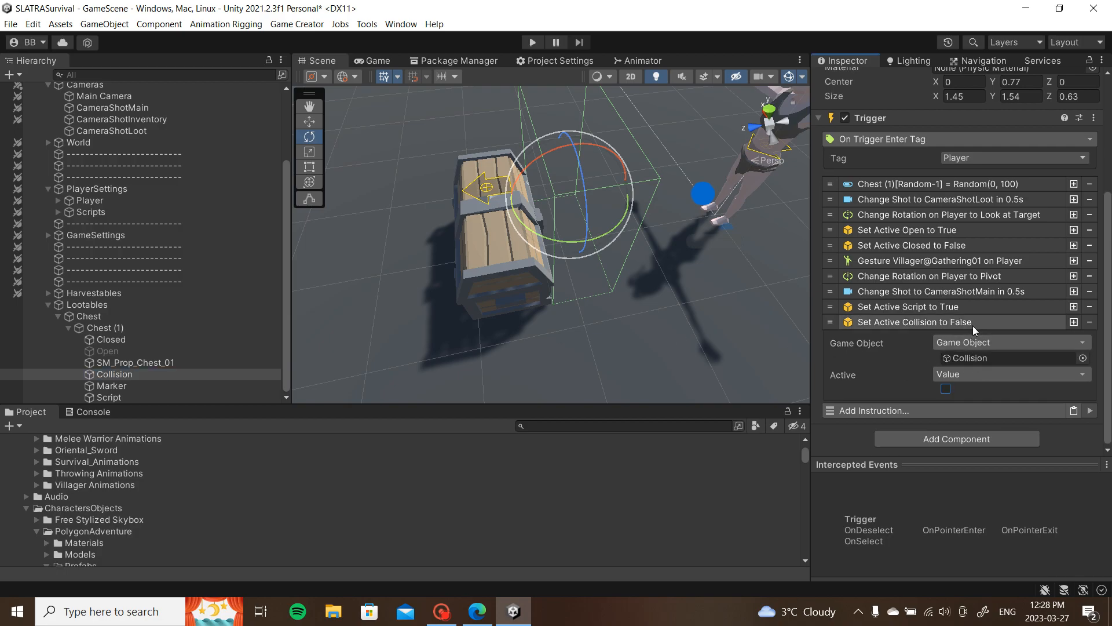
{"action": "left_click", "coordinate": [972, 323]}
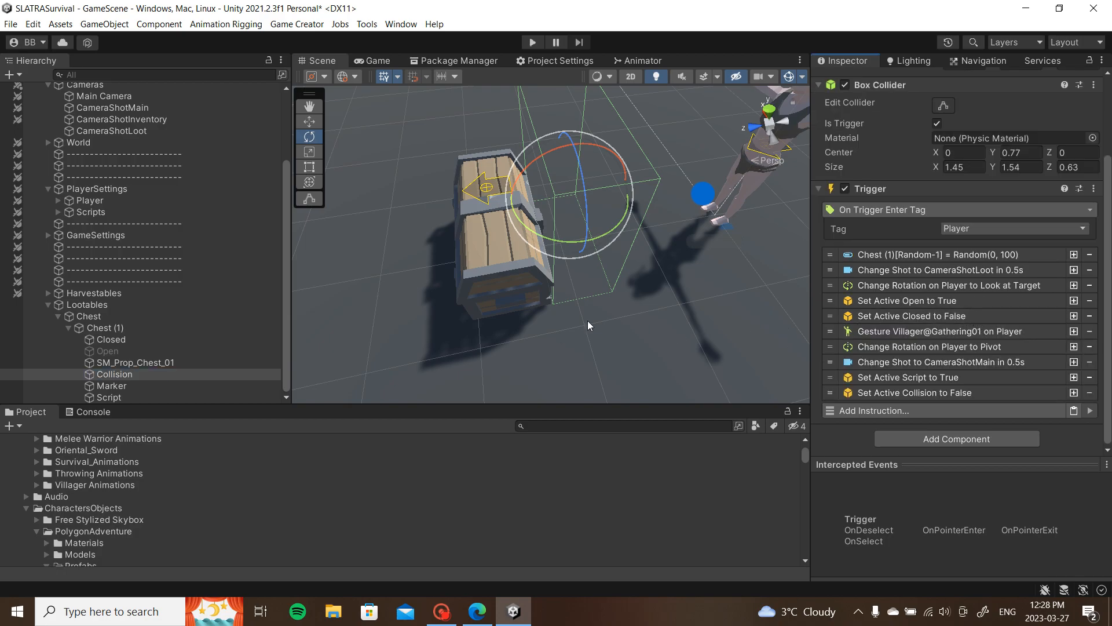
Step: Add a Box Collider component to the Chest (1) object
{"action": "left_click", "coordinate": [155, 327]}
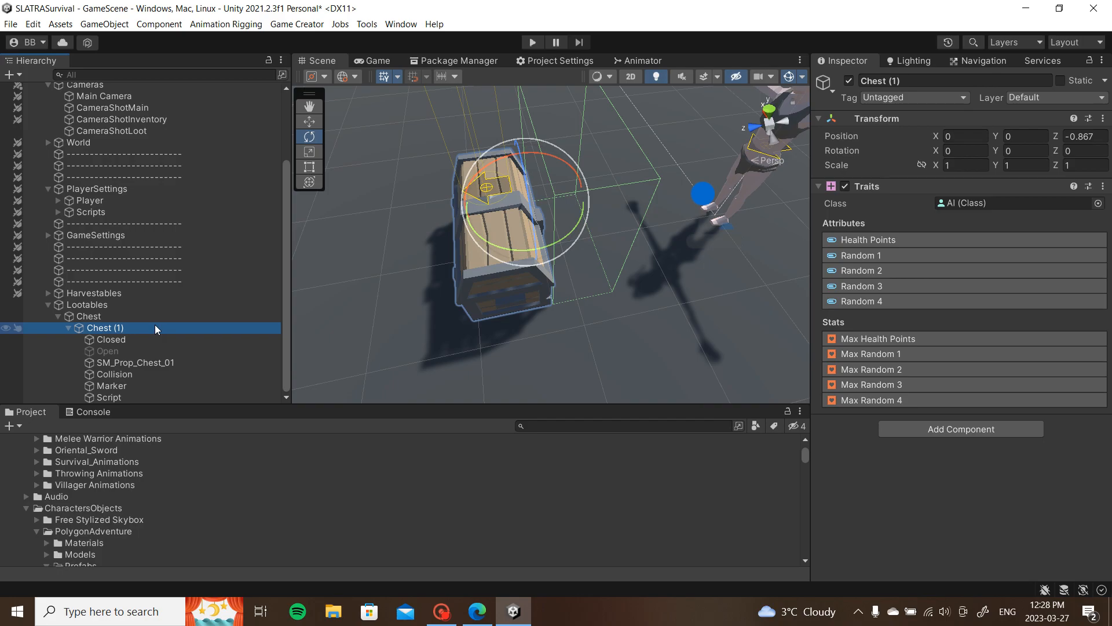
{"action": "left_click", "coordinate": [114, 339]}
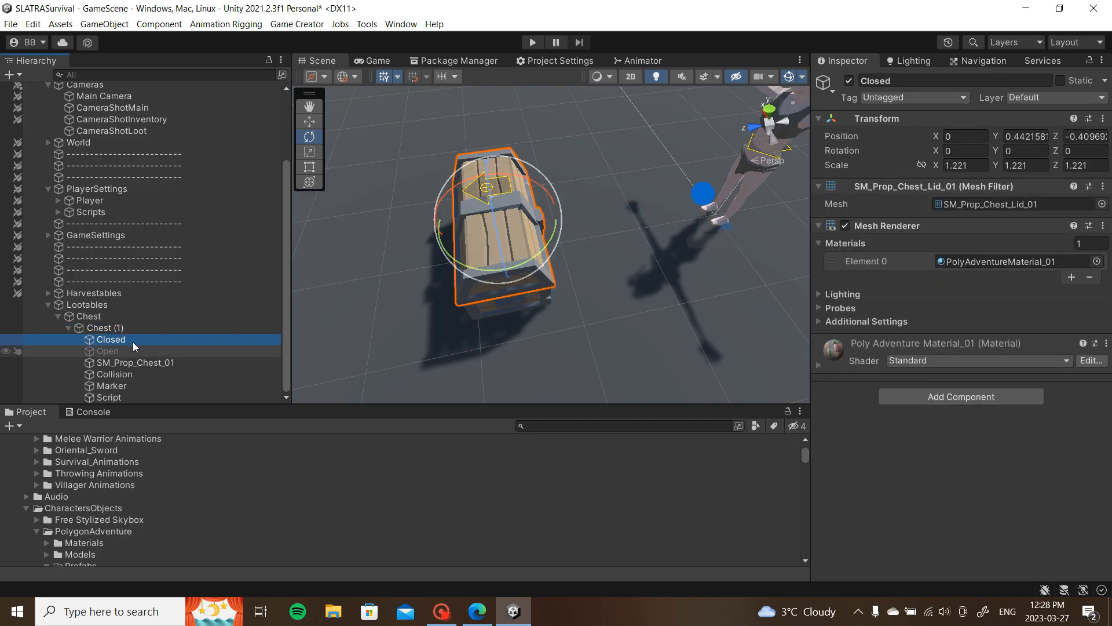
{"action": "left_click", "coordinate": [136, 328]}
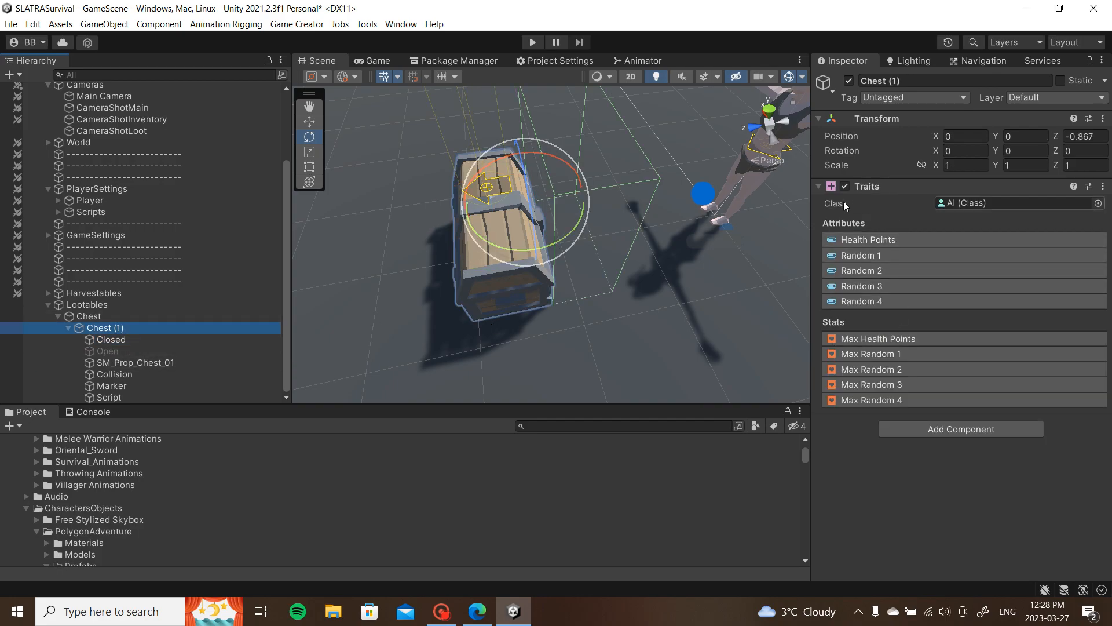
{"action": "left_click", "coordinate": [185, 340]}
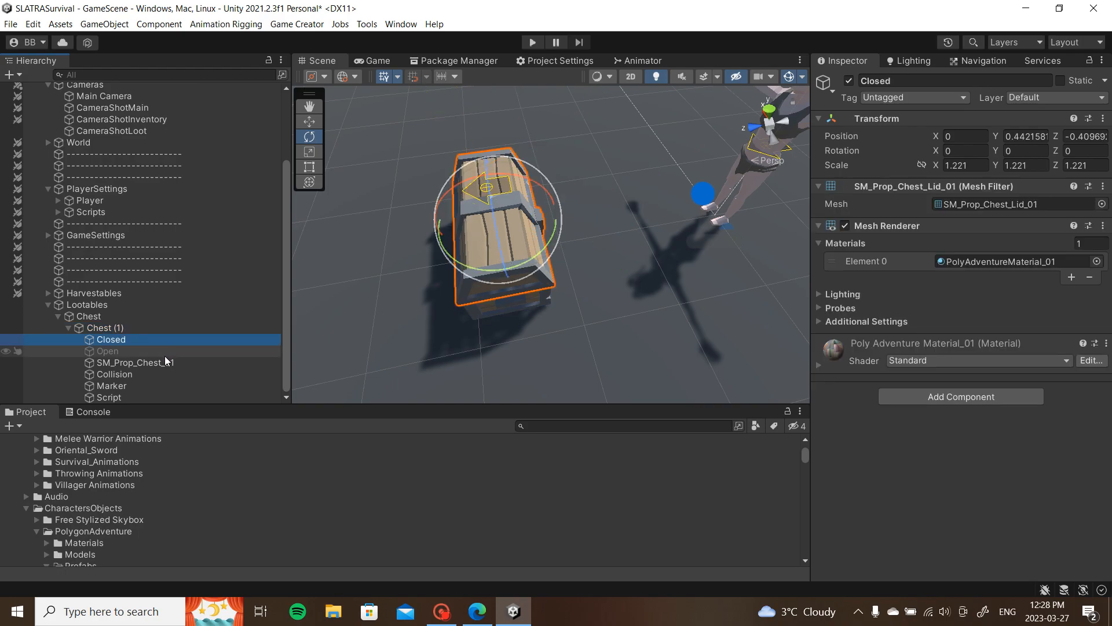
{"action": "left_click", "coordinate": [165, 359]}
{"action": "left_click", "coordinate": [176, 329]}
{"action": "left_click", "coordinate": [179, 319]}
{"action": "left_click", "coordinate": [174, 326]}
{"action": "left_click", "coordinate": [940, 432]}
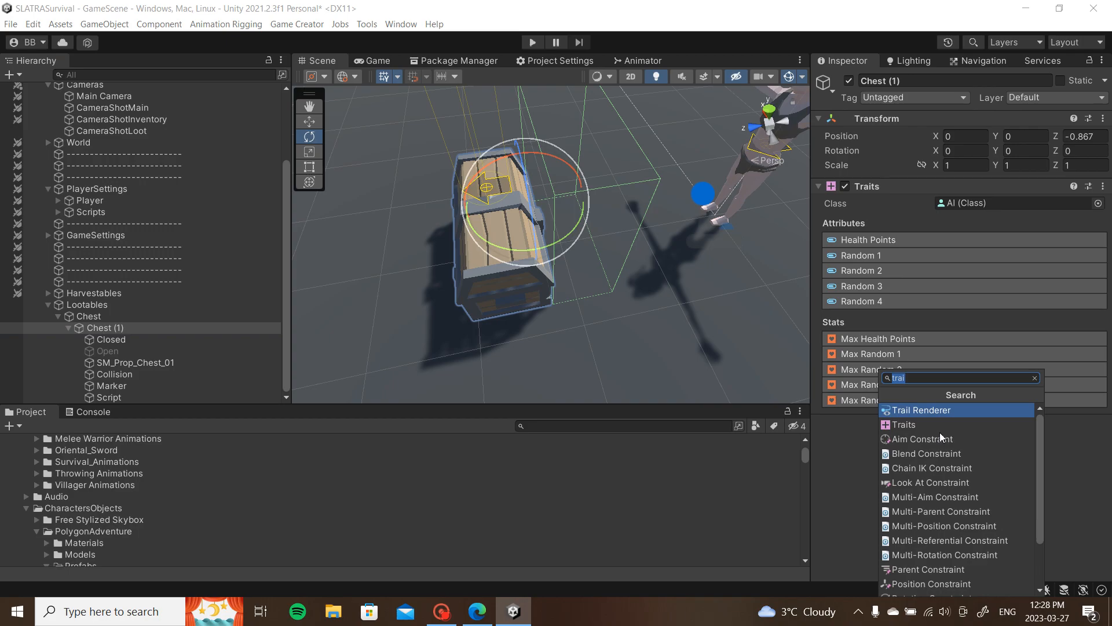
{"action": "type", "text": "box"}
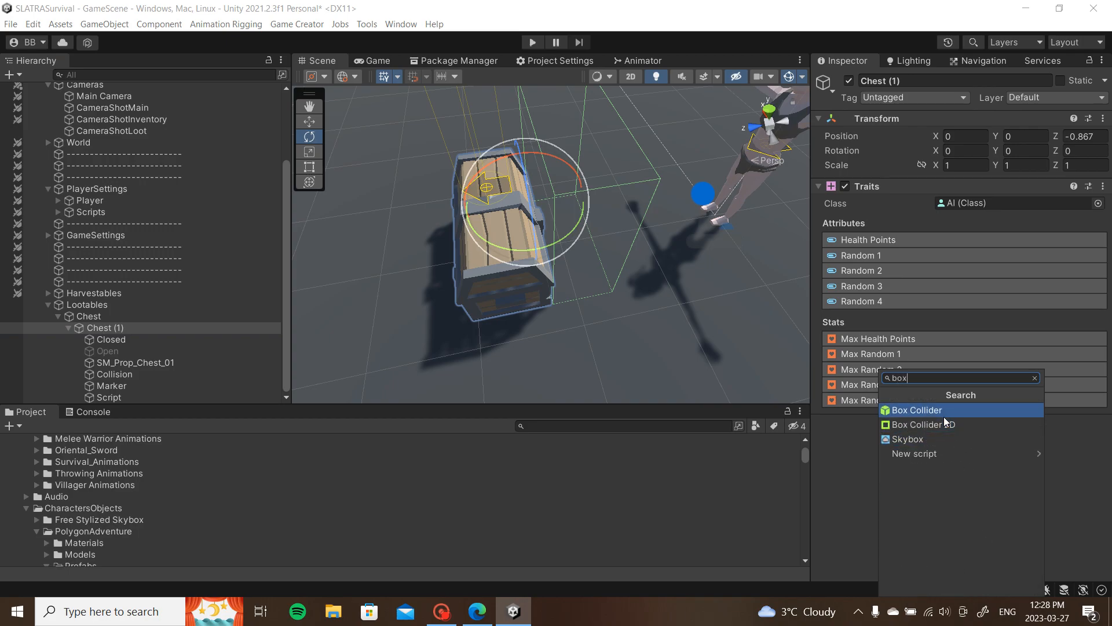
{"action": "left_click", "coordinate": [944, 414]}
Step: Set the chest Box Collider's size to 1.75 on X and 3 on Y
{"action": "left_click_drag", "start_coordinate": [572, 311], "coordinate": [553, 313], "text": "alt"}
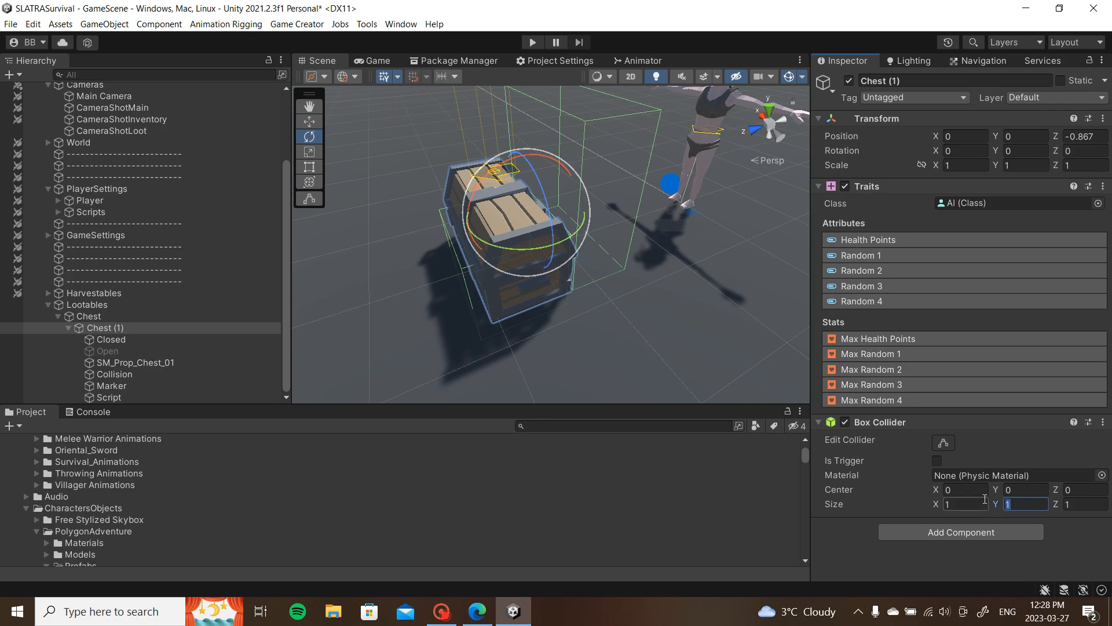
{"action": "type", "text": "4"}
{"action": "type", "text": "3"}
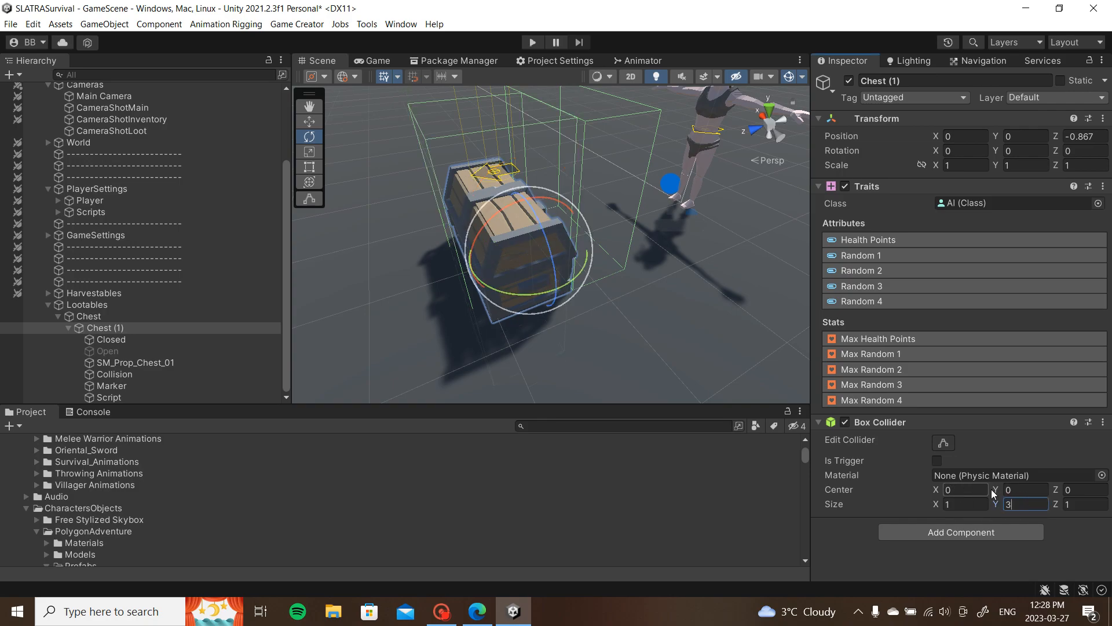
{"action": "left_click", "coordinate": [967, 505]}
{"action": "type", "text": "2"}
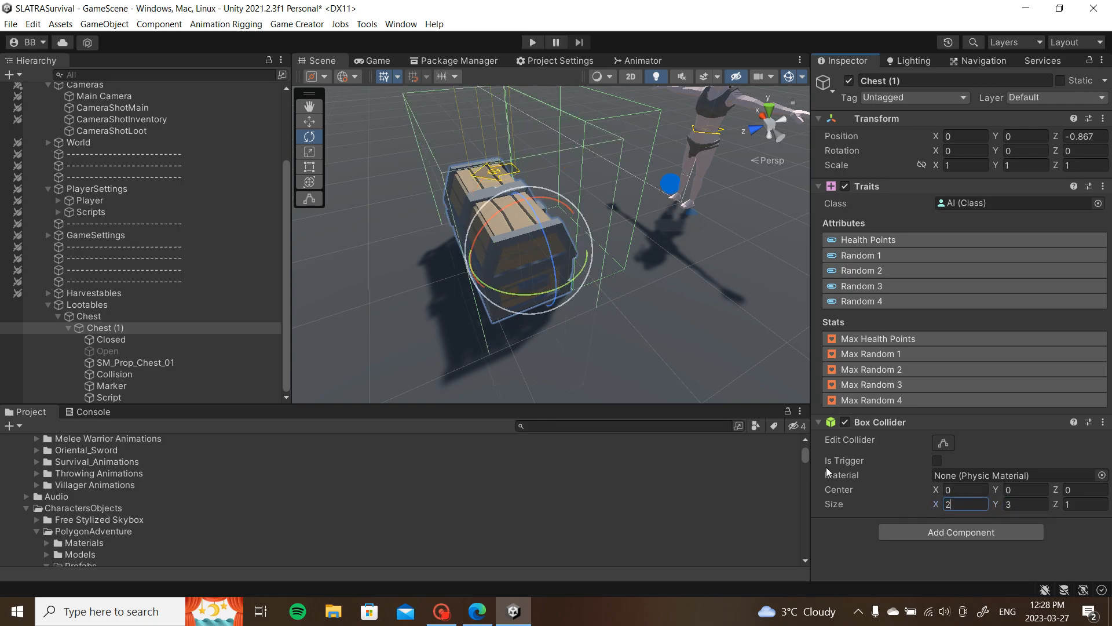
{"action": "left_click_drag", "start_coordinate": [578, 340], "coordinate": [862, 395], "text": "alt"}
{"action": "left_click_drag", "start_coordinate": [932, 503], "coordinate": [929, 506]}
Step: Set the chest Box Collider's Y size to 1 and its Y center to 0.51
{"action": "left_click_drag", "start_coordinate": [627, 330], "coordinate": [627, 212], "text": "alt"}
{"action": "left_click", "coordinate": [1008, 505]}
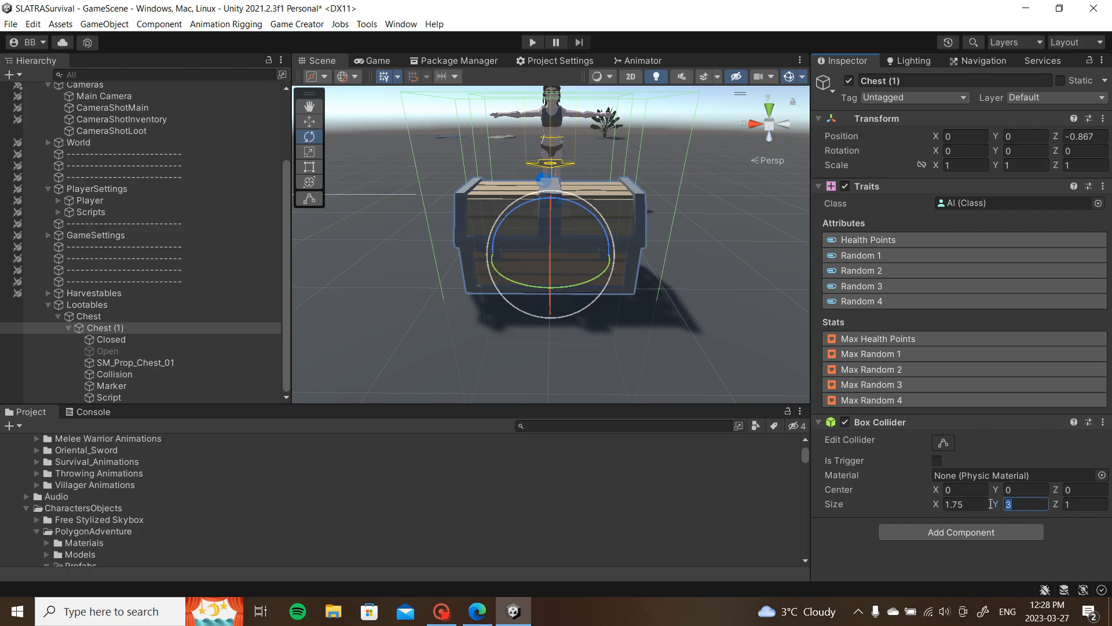
{"action": "type", "text": "1"}
{"action": "left_click", "coordinate": [998, 492]}
{"action": "left_click_drag", "start_coordinate": [998, 489], "coordinate": [1014, 494]}
{"action": "left_click_drag", "start_coordinate": [696, 287], "coordinate": [354, 346], "text": "alt"}
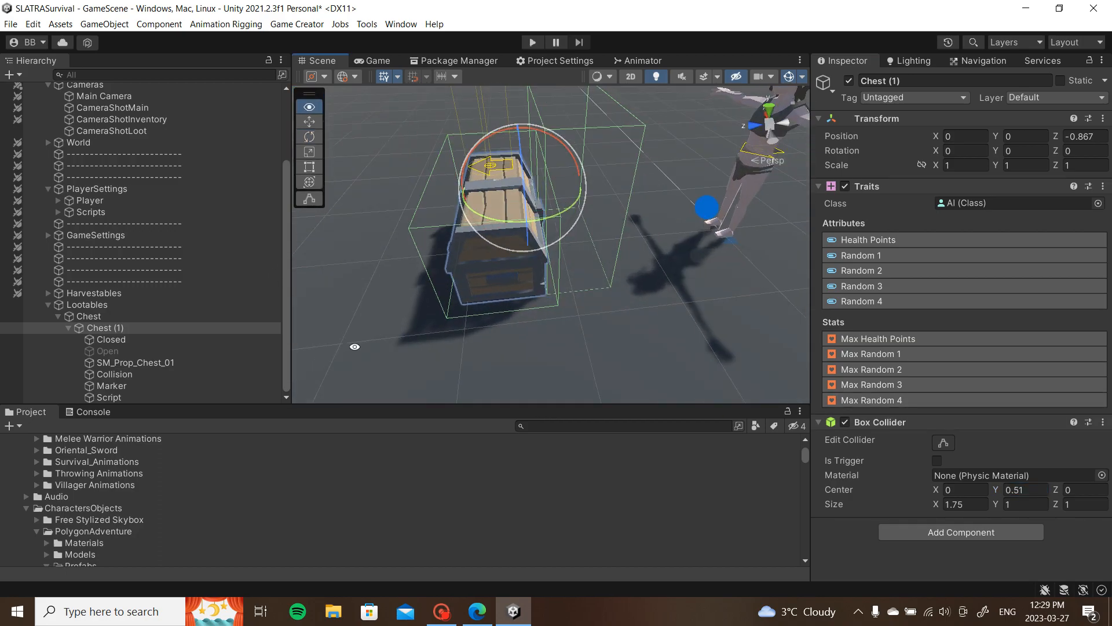
Step: Add a Trigger component to the Script object under Chest (1) and set its event to On Enable
{"action": "left_click", "coordinate": [67, 328]}
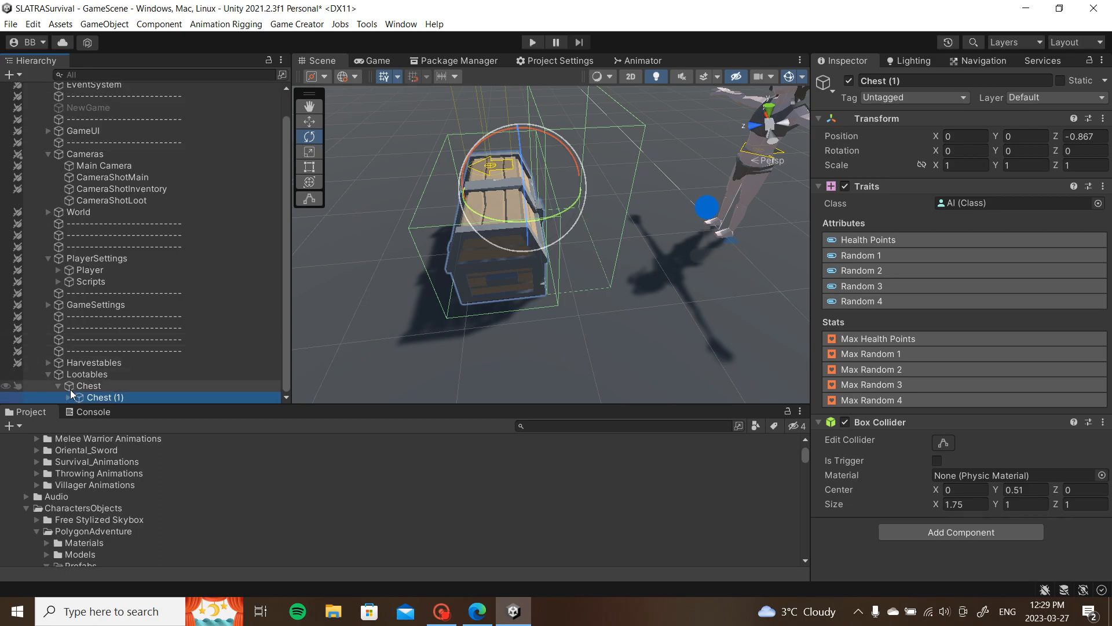
{"action": "key", "text": "Right"}
{"action": "left_click", "coordinate": [124, 398]}
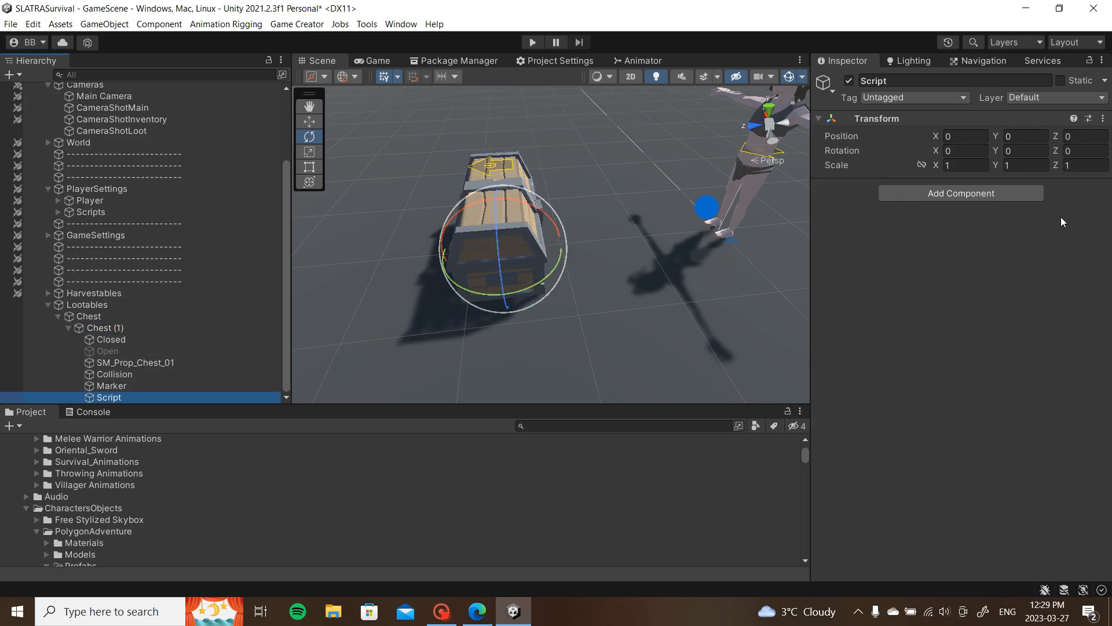
{"action": "left_click", "coordinate": [1010, 196]}
{"action": "type", "text": "trig"}
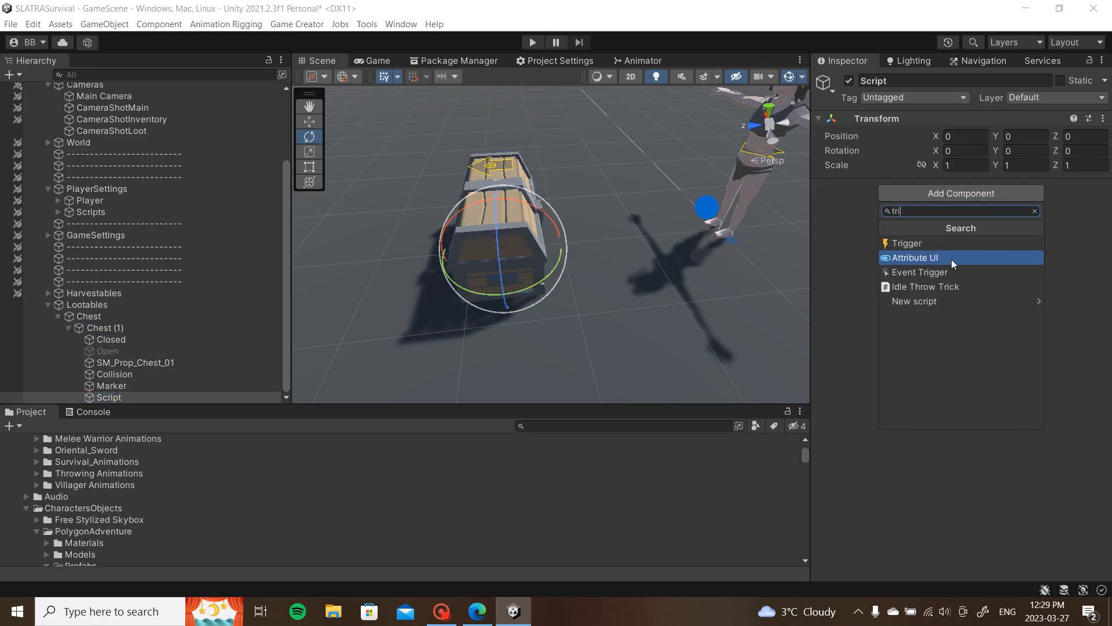
{"action": "left_click", "coordinate": [945, 244]}
{"action": "left_click", "coordinate": [920, 211]}
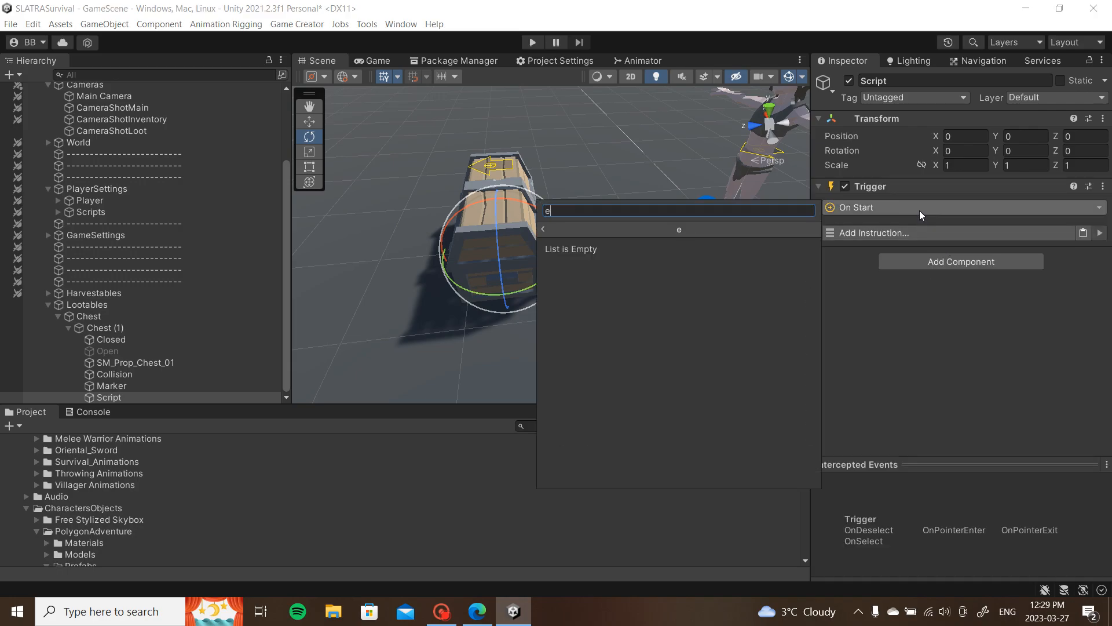
{"action": "left_click", "coordinate": [649, 265]}
Step: Deactivate the Script object and review the instructions in Collision's trigger
{"action": "left_click", "coordinate": [185, 394]}
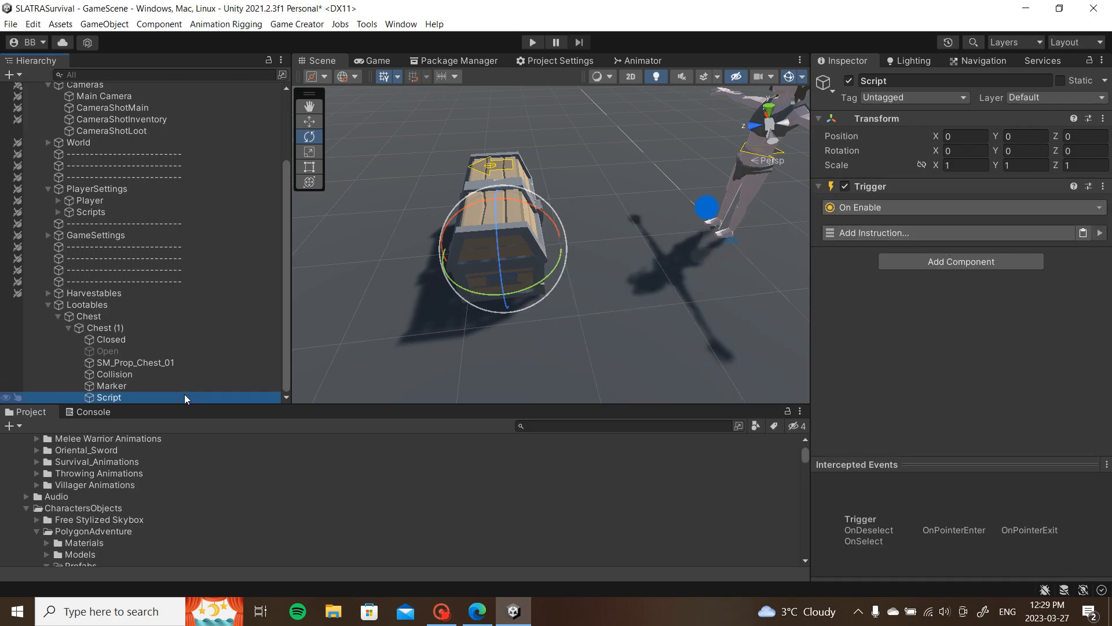
{"action": "key", "text": "alt+shift+a"}
{"action": "left_click", "coordinate": [138, 373]}
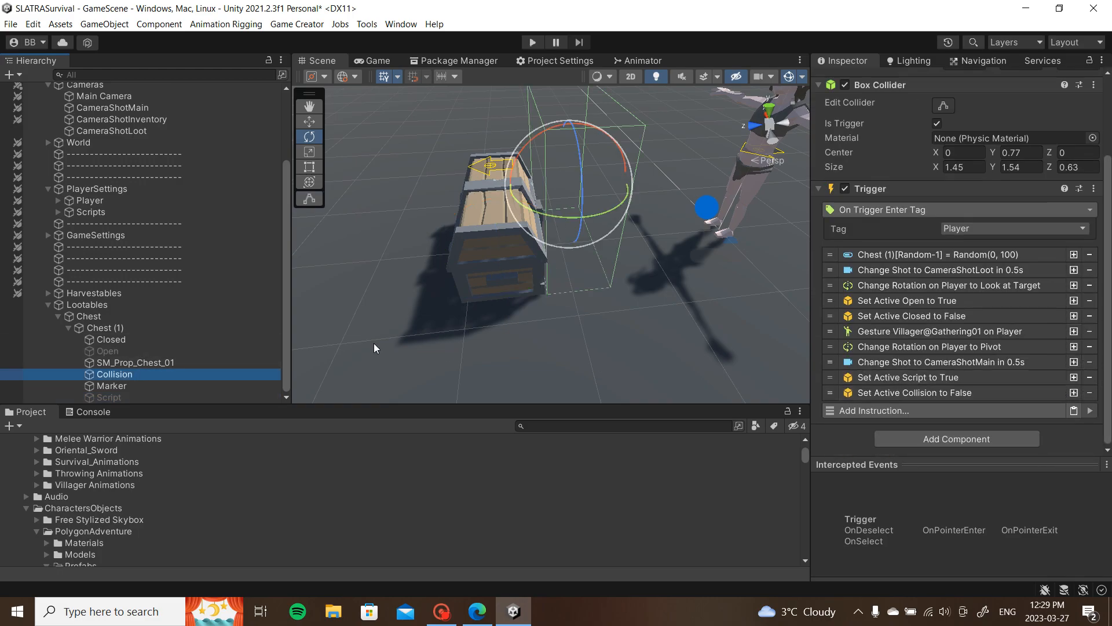
Step: Add an instruction to the Script object's On Enable trigger that runs Conditions and waits
{"action": "left_click", "coordinate": [172, 395]}
{"action": "left_click", "coordinate": [897, 232]}
{"action": "type", "text": "run"}
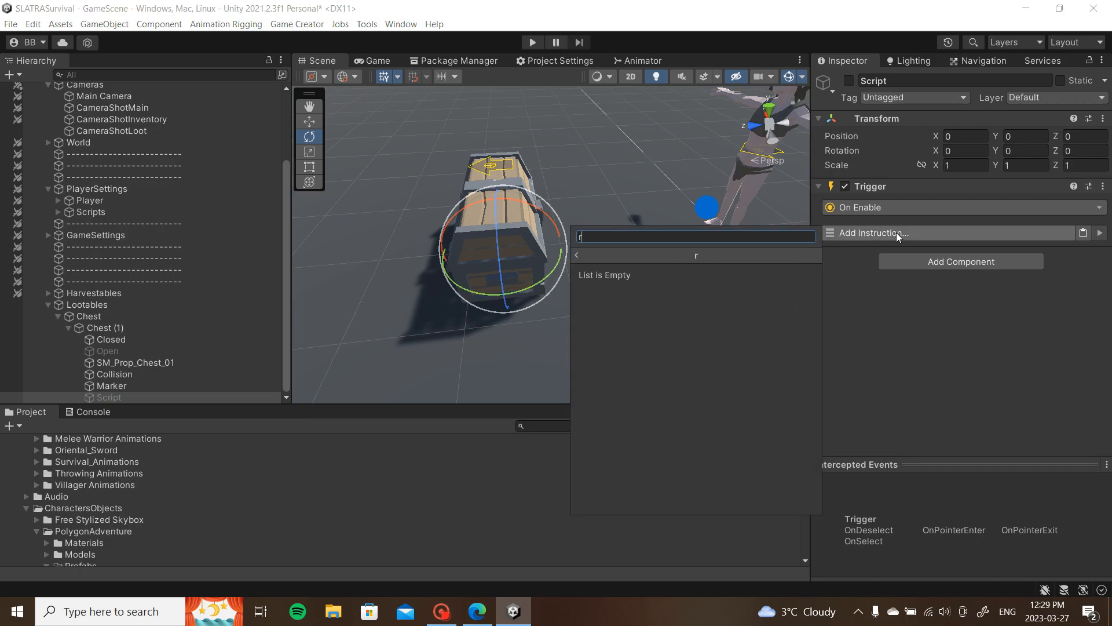
{"action": "left_click", "coordinate": [718, 293]}
Step: Add a Conditions component to the Script object and assign it to the trigger's run instruction
{"action": "left_click", "coordinate": [903, 326]}
{"action": "type", "text": "condit"}
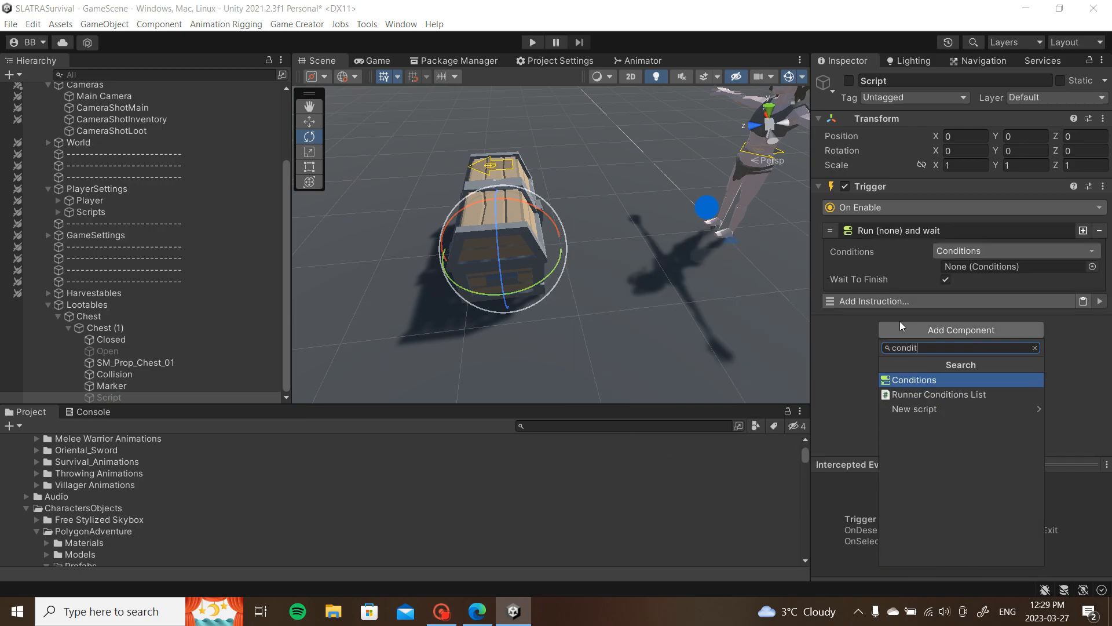
{"action": "left_click", "coordinate": [912, 381]}
{"action": "left_click_drag", "start_coordinate": [940, 326], "coordinate": [989, 267]}
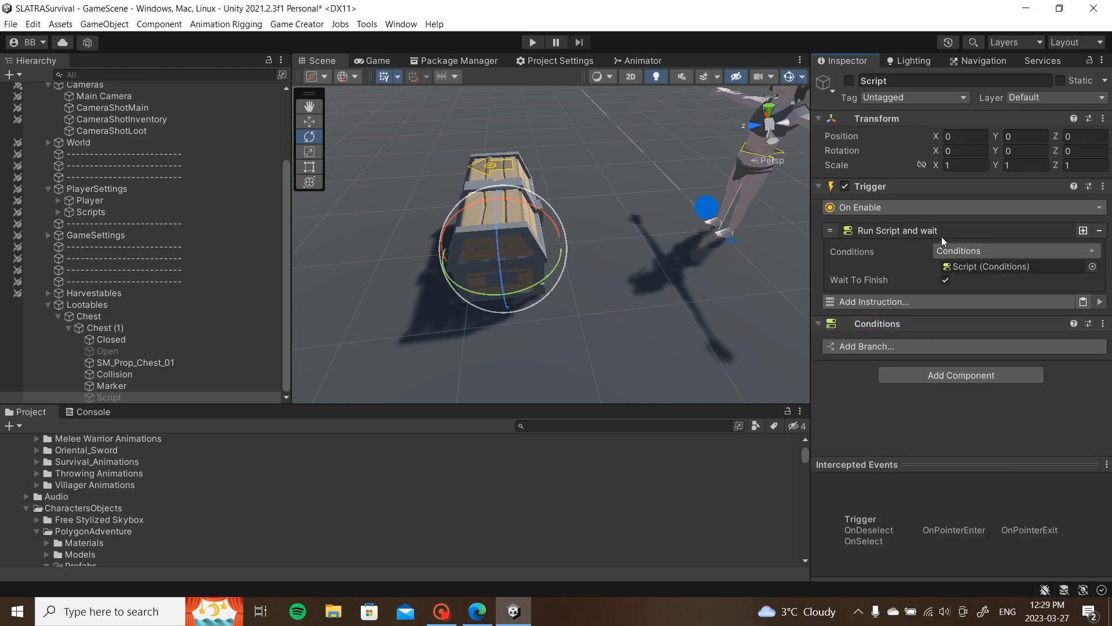
{"action": "left_click", "coordinate": [941, 236]}
Step: Add a branch to the Conditions component with a Compare Attribute condition from the Stats category
{"action": "left_click", "coordinate": [995, 292]}
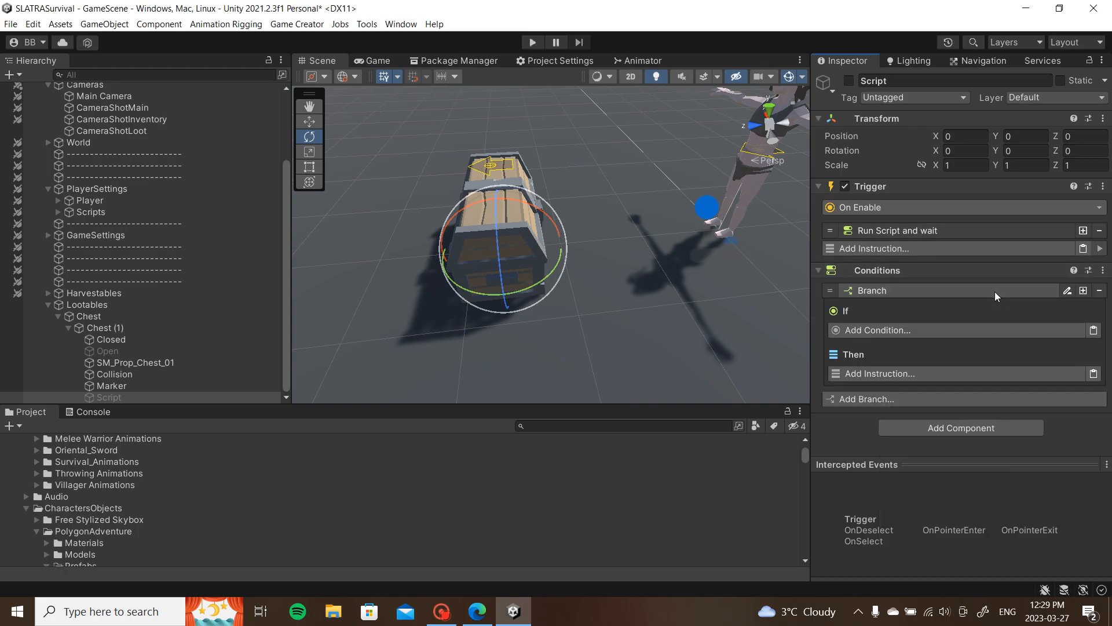
{"action": "left_click", "coordinate": [964, 329]}
{"action": "left_click", "coordinate": [892, 221]}
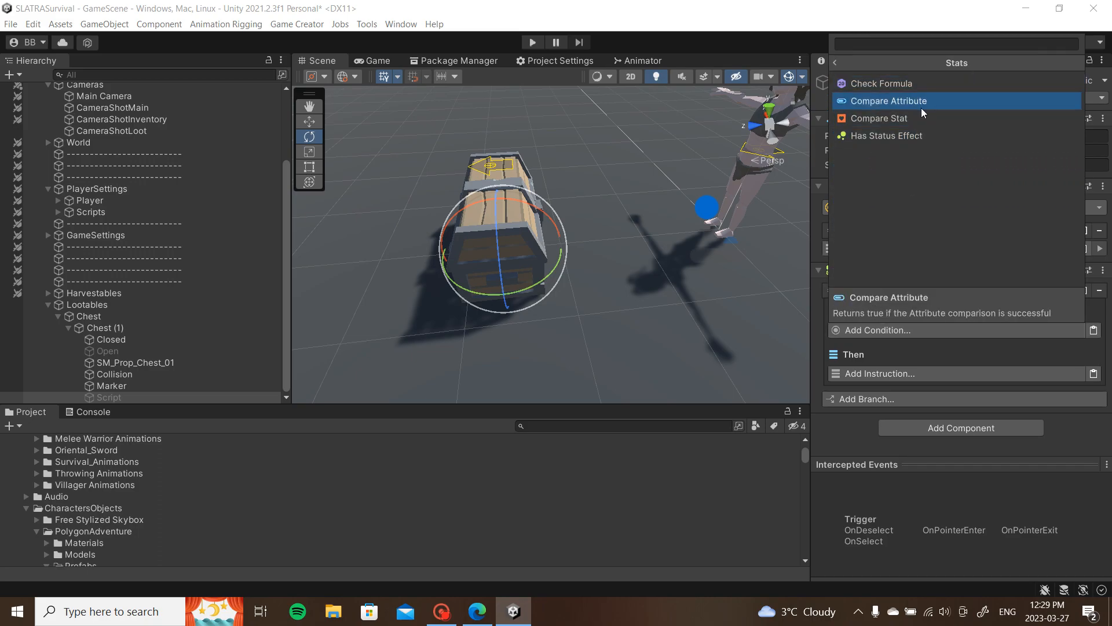
{"action": "left_click", "coordinate": [925, 102]}
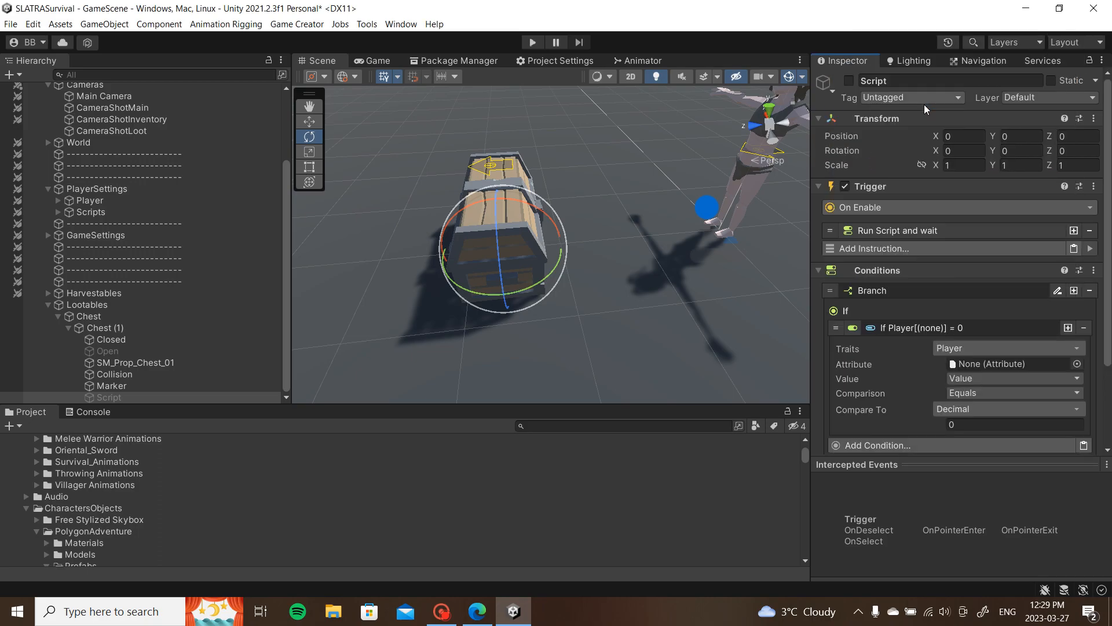
Step: Set the condition's Traits to the Chest (1) game object and its Attribute to Random 1
{"action": "left_click", "coordinate": [1065, 347]}
{"action": "left_click", "coordinate": [989, 187]}
{"action": "left_click", "coordinate": [983, 137]}
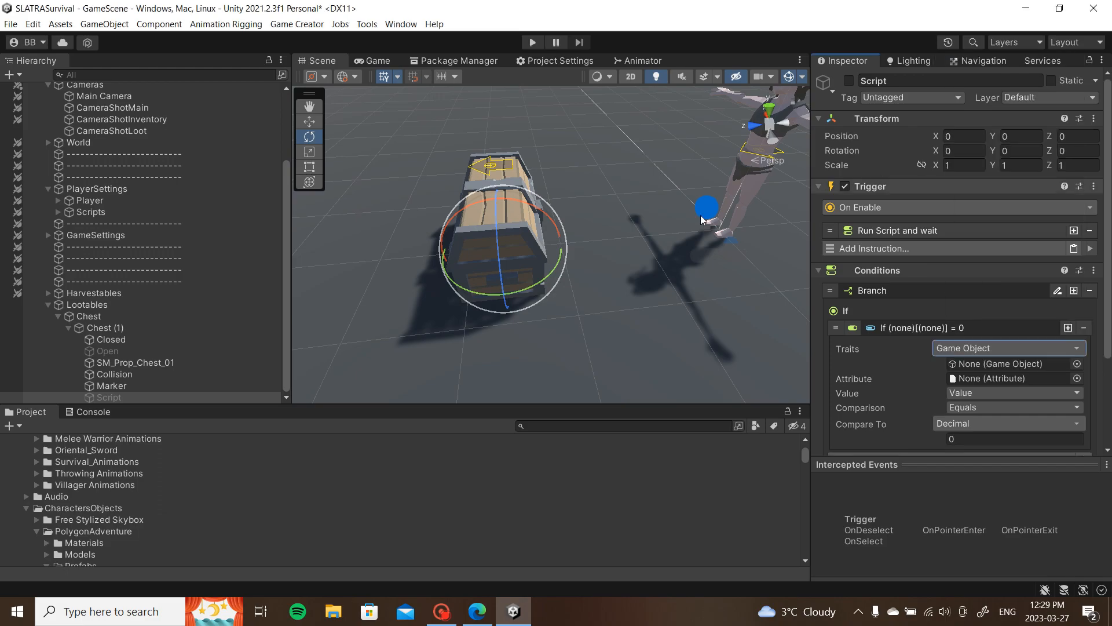
{"action": "left_click", "coordinate": [1077, 378]}
{"action": "double_click", "coordinate": [972, 340]}
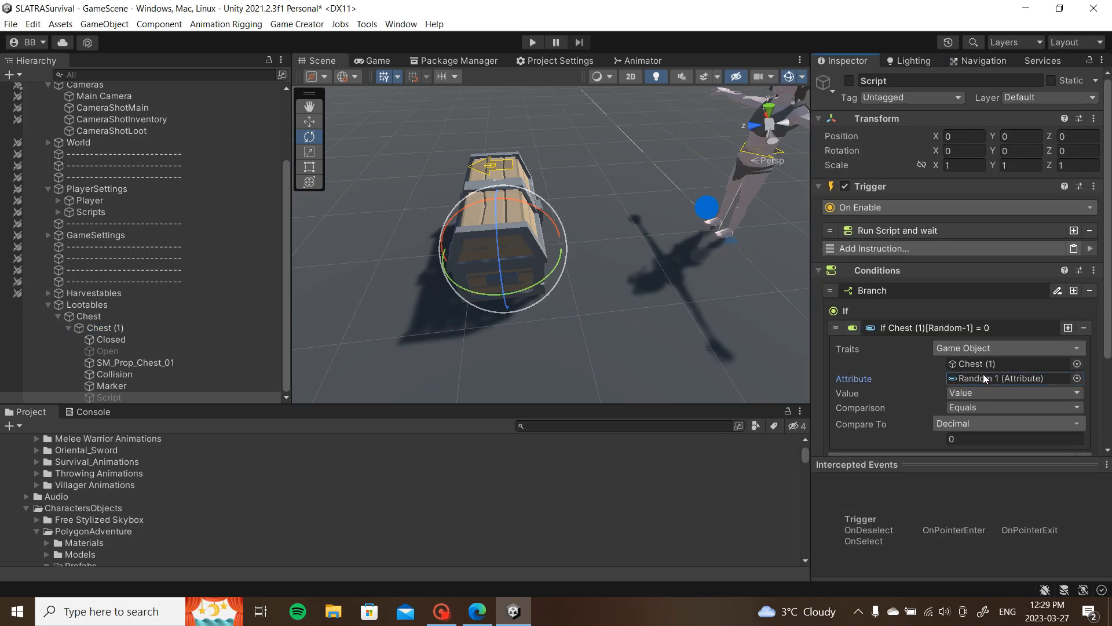
Step: Set the condition's comparison to Less Or Equal with a decimal value of 20
{"action": "scroll", "coordinate": [985, 393], "scroll_direction": "down", "scroll_amount": 3}
{"action": "left_click", "coordinate": [1003, 329]}
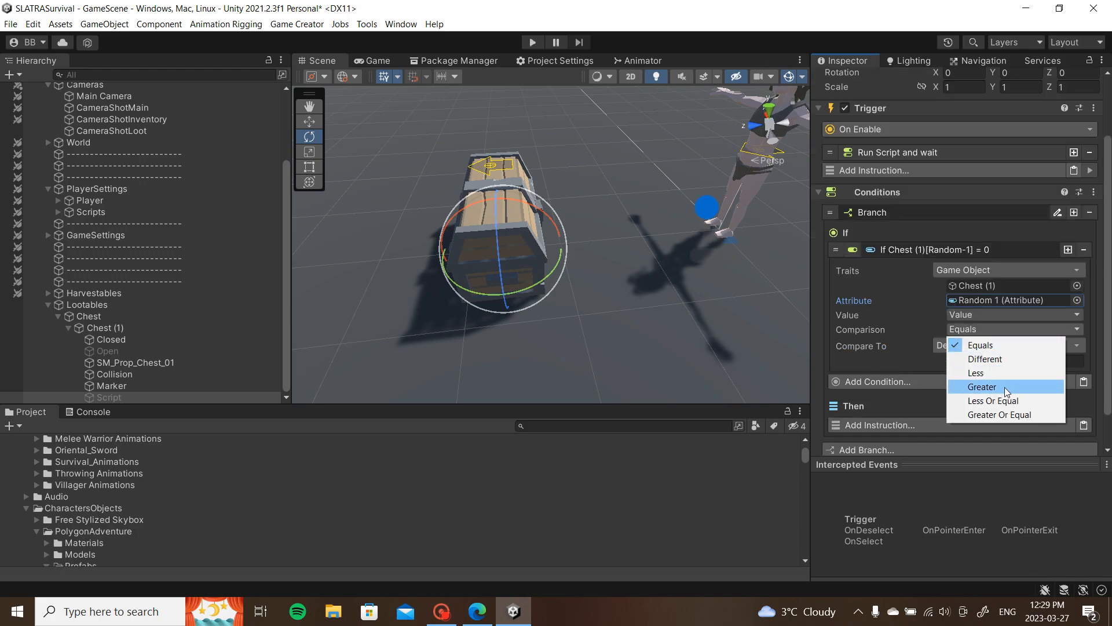
{"action": "left_click", "coordinate": [993, 400]}
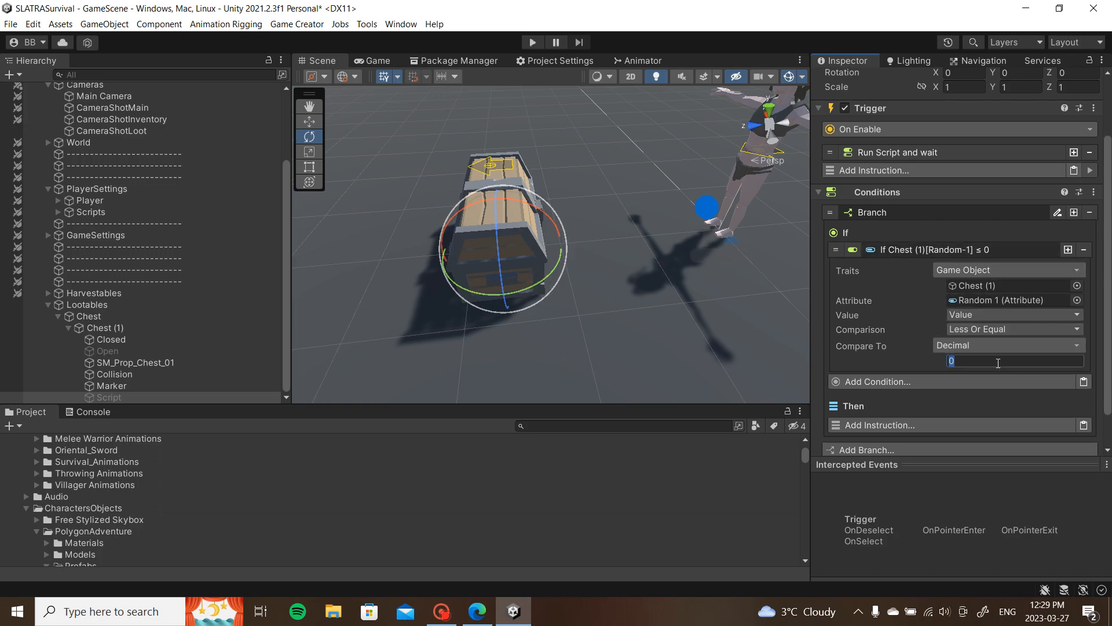
{"action": "left_click", "coordinate": [992, 253]}
{"action": "left_click", "coordinate": [996, 323]}
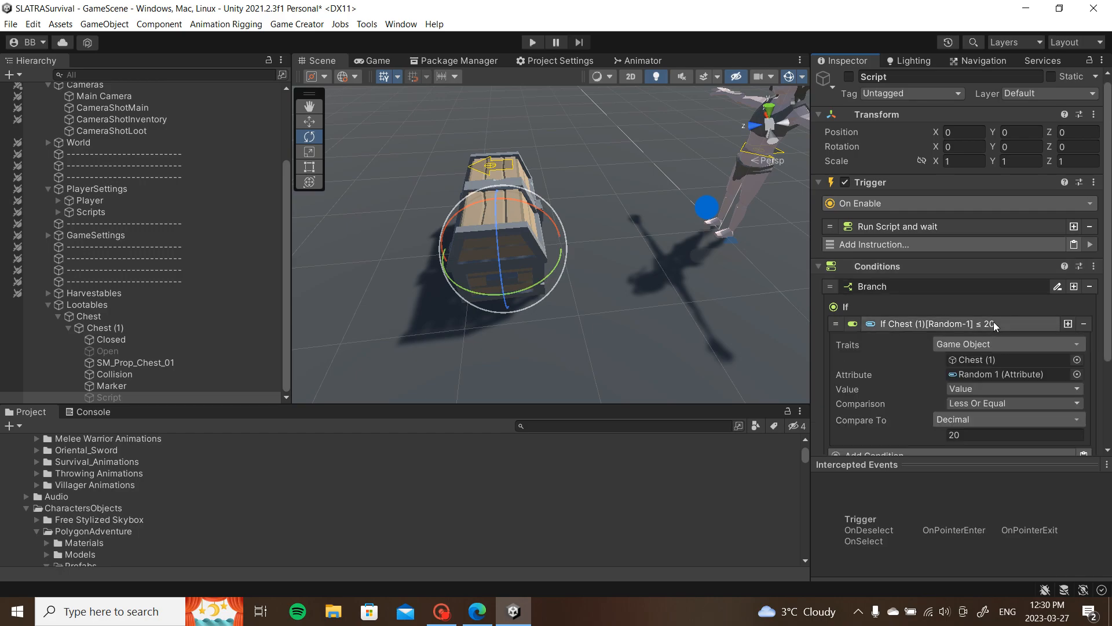
{"action": "scroll", "coordinate": [988, 331], "scroll_direction": "down", "scroll_amount": 3}
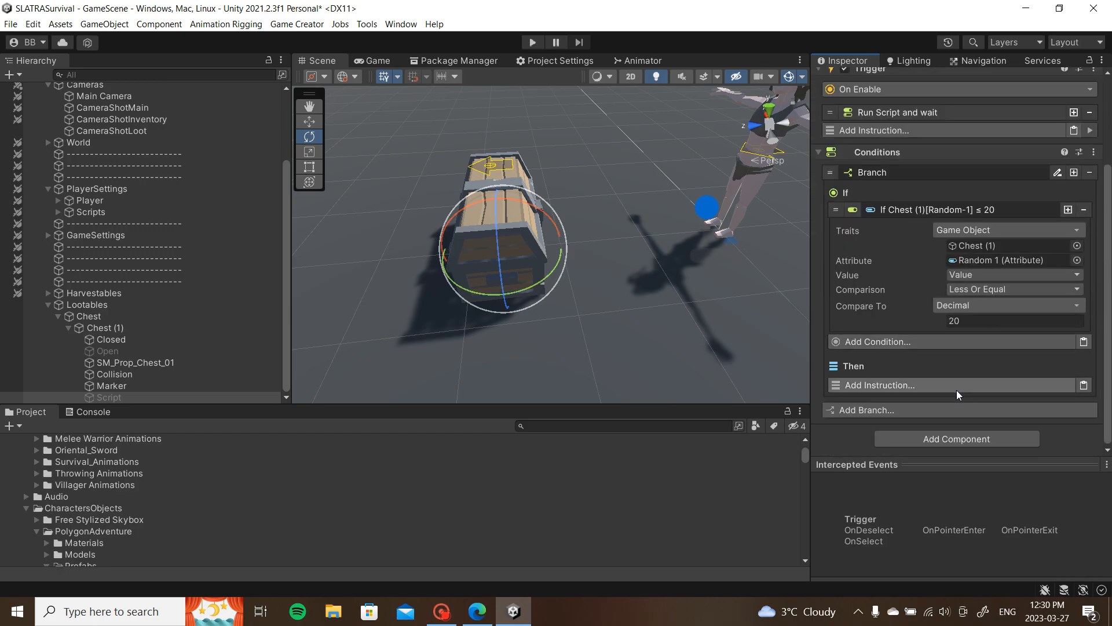
{"action": "left_click", "coordinate": [917, 209]}
Step: Add an attribute-change instruction from the Stats category to the branch's Then section
{"action": "left_click", "coordinate": [914, 384]}
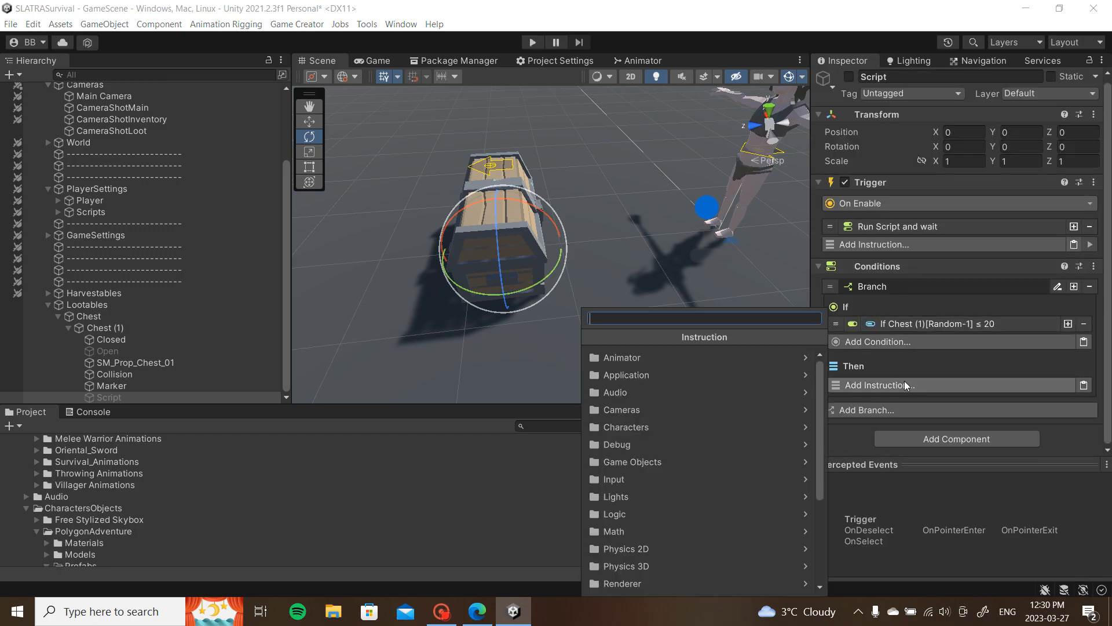
{"action": "scroll", "coordinate": [725, 457], "scroll_direction": "down", "scroll_amount": 5}
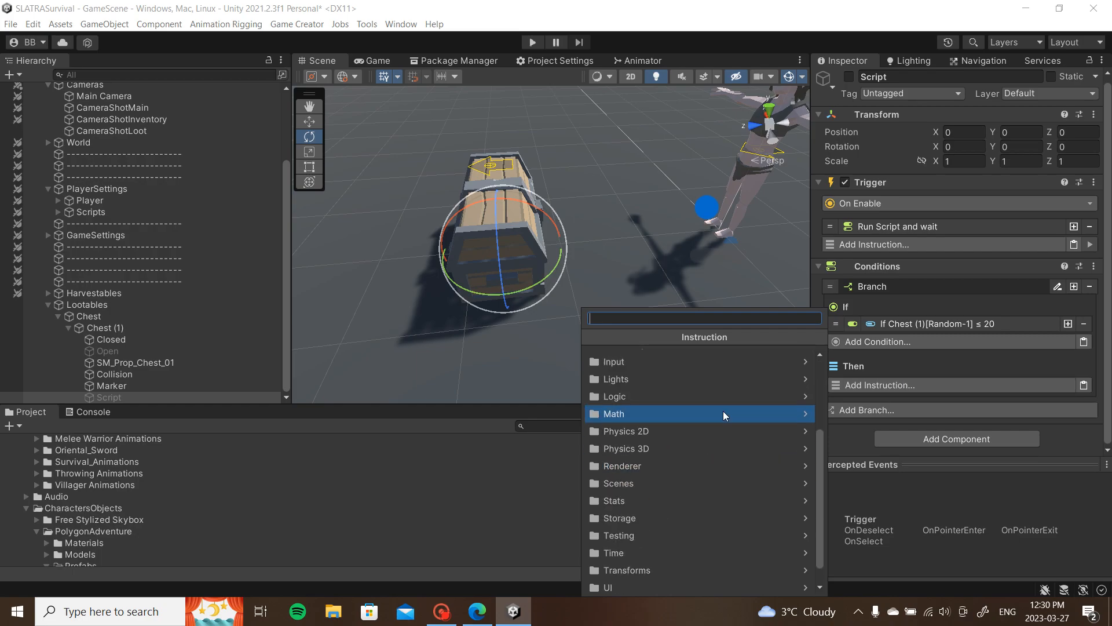
{"action": "left_click", "coordinate": [691, 499]}
{"action": "left_click", "coordinate": [669, 394]}
{"action": "scroll", "coordinate": [1037, 387], "scroll_direction": "down", "scroll_amount": 3}
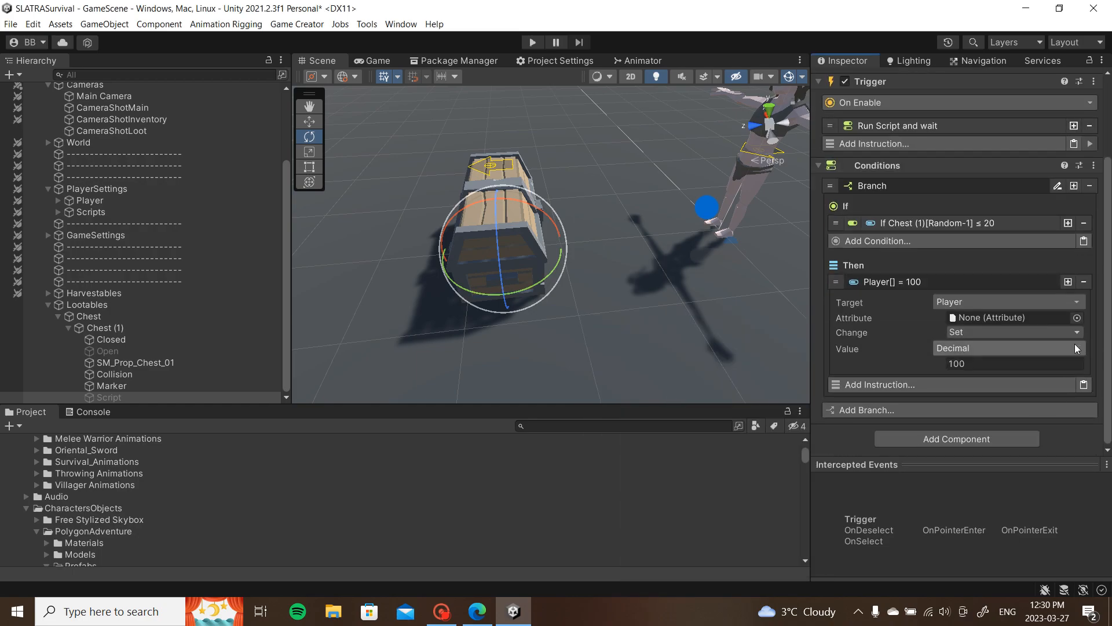
Step: Set the instruction's Attribute to Wood and its Change operation to Add
{"action": "left_click", "coordinate": [1077, 317]}
{"action": "double_click", "coordinate": [1066, 525]}
{"action": "left_click", "coordinate": [986, 335]}
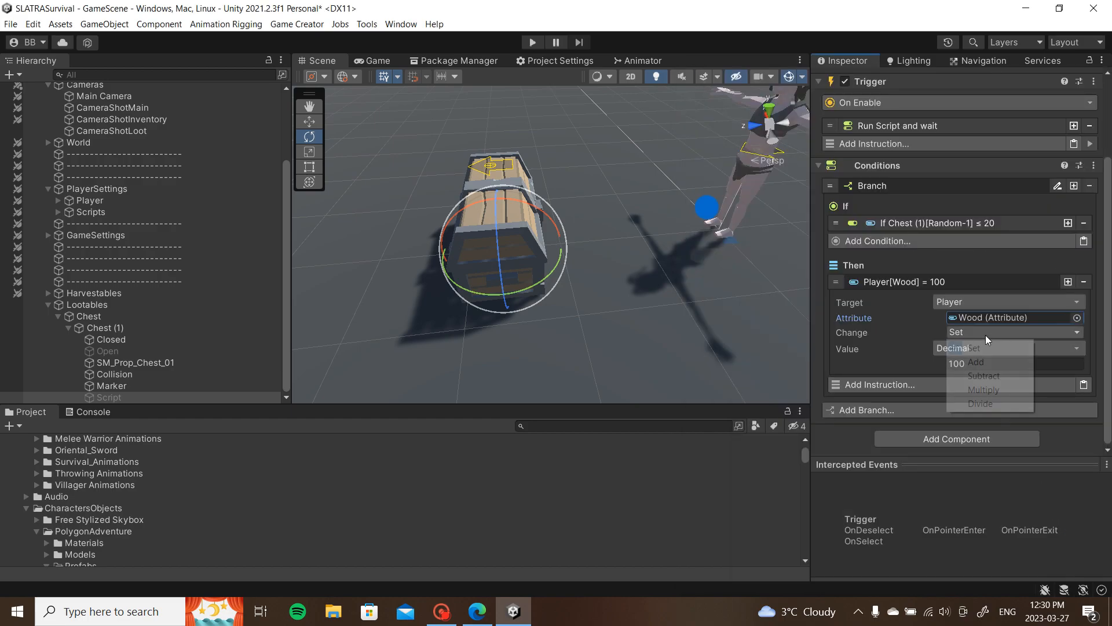
{"action": "left_click", "coordinate": [970, 354]}
Step: Set the Wood instruction's Value to a Random Range with a minimum of 1 and a maximum of 10
{"action": "left_click", "coordinate": [969, 351]}
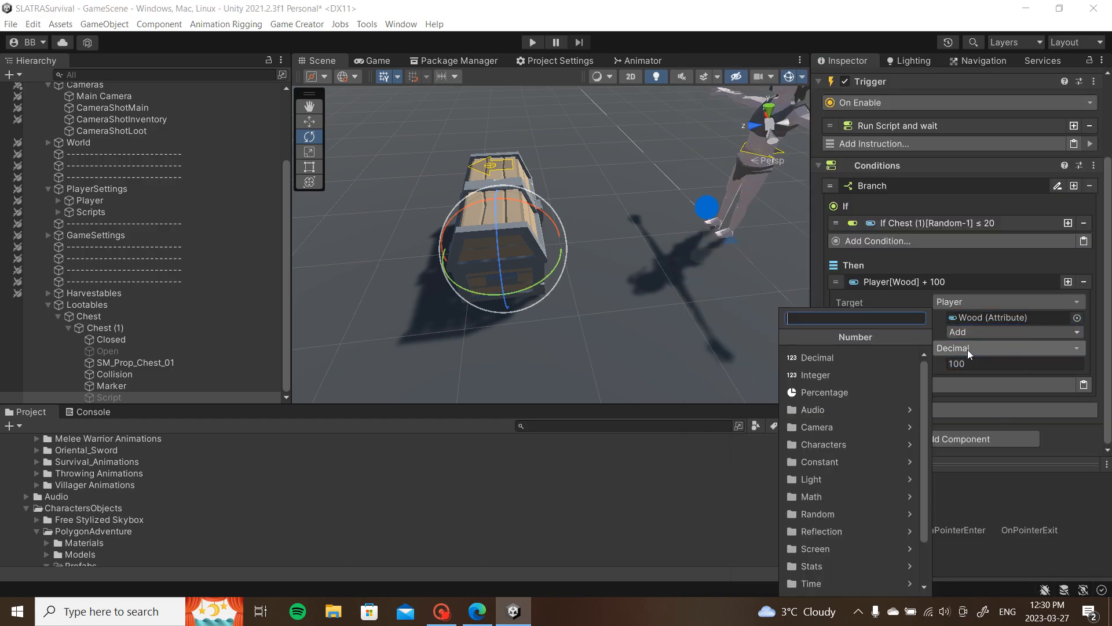
{"action": "left_click", "coordinate": [852, 516]}
{"action": "left_click", "coordinate": [833, 358]}
{"action": "left_click", "coordinate": [962, 363]}
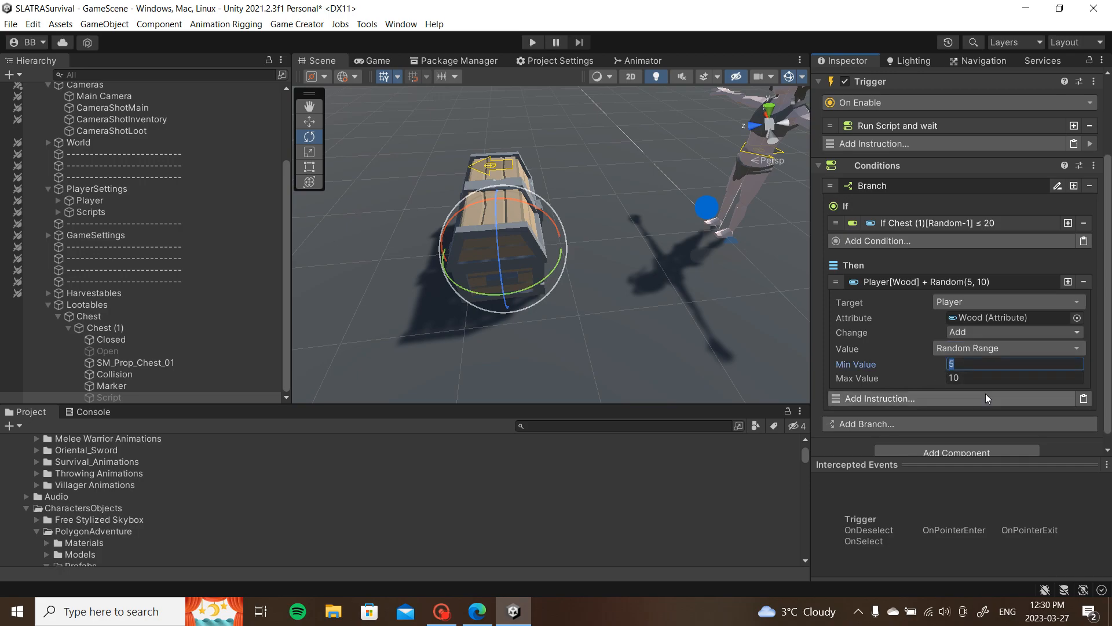
{"action": "type", "text": "3"}
{"action": "left_click", "coordinate": [932, 376]}
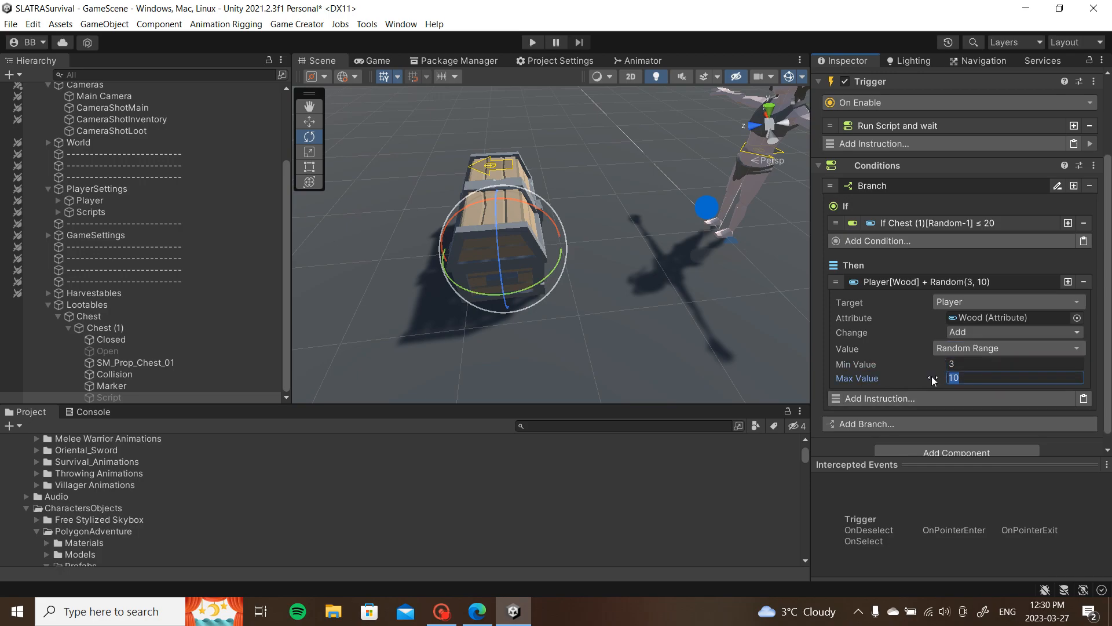
{"action": "left_click", "coordinate": [959, 365]}
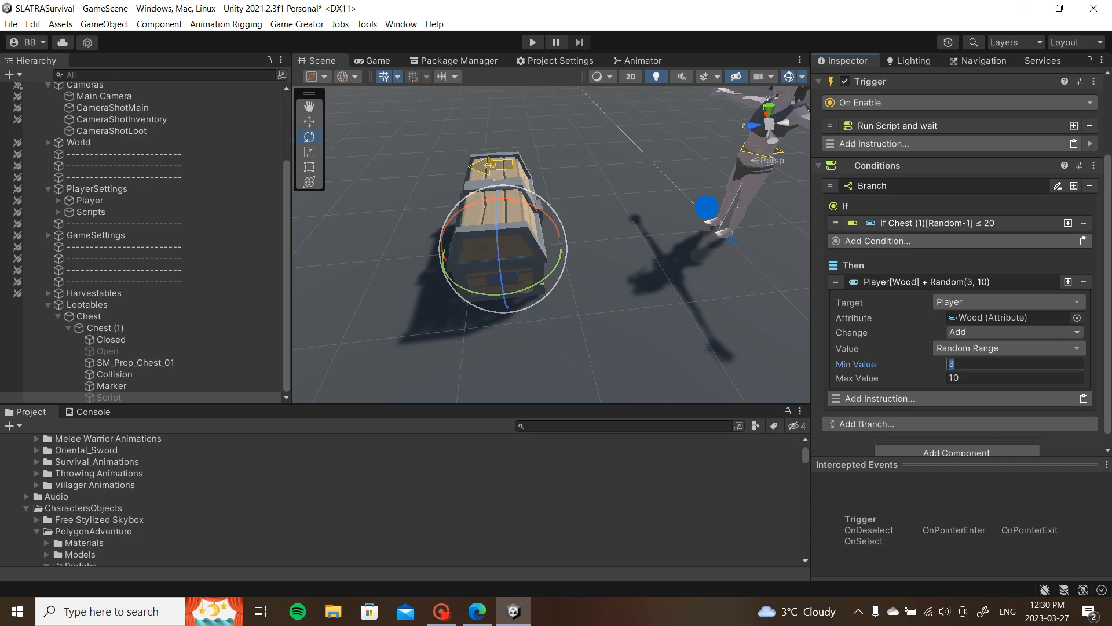
{"action": "key", "text": "BackSpace"}
{"action": "type", "text": "1"}
{"action": "left_click", "coordinate": [943, 279]}
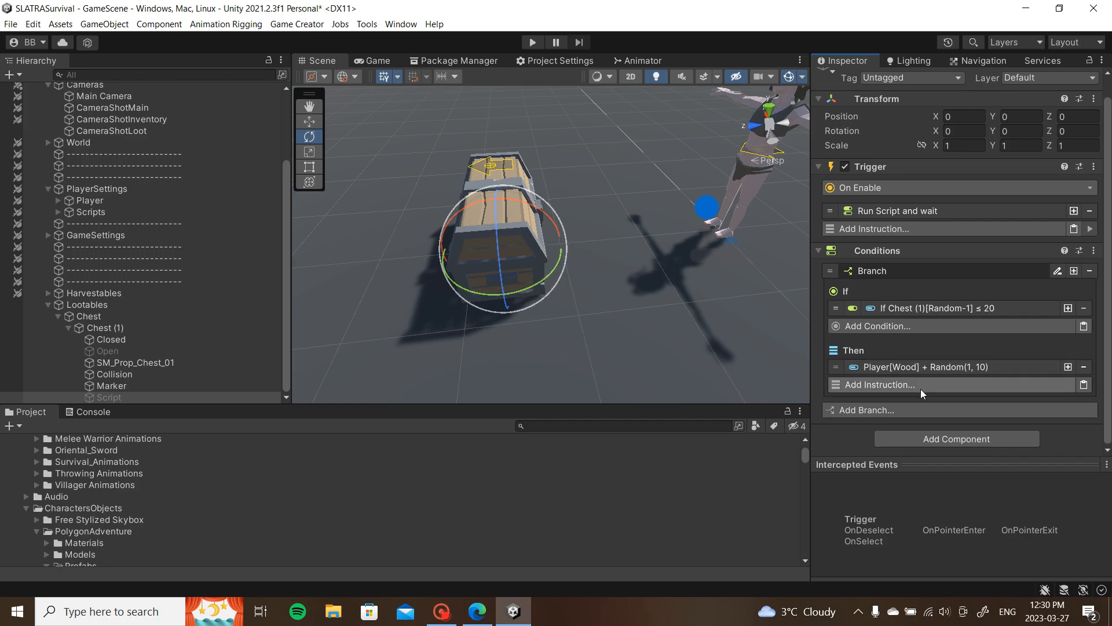
{"action": "left_click", "coordinate": [138, 376]}
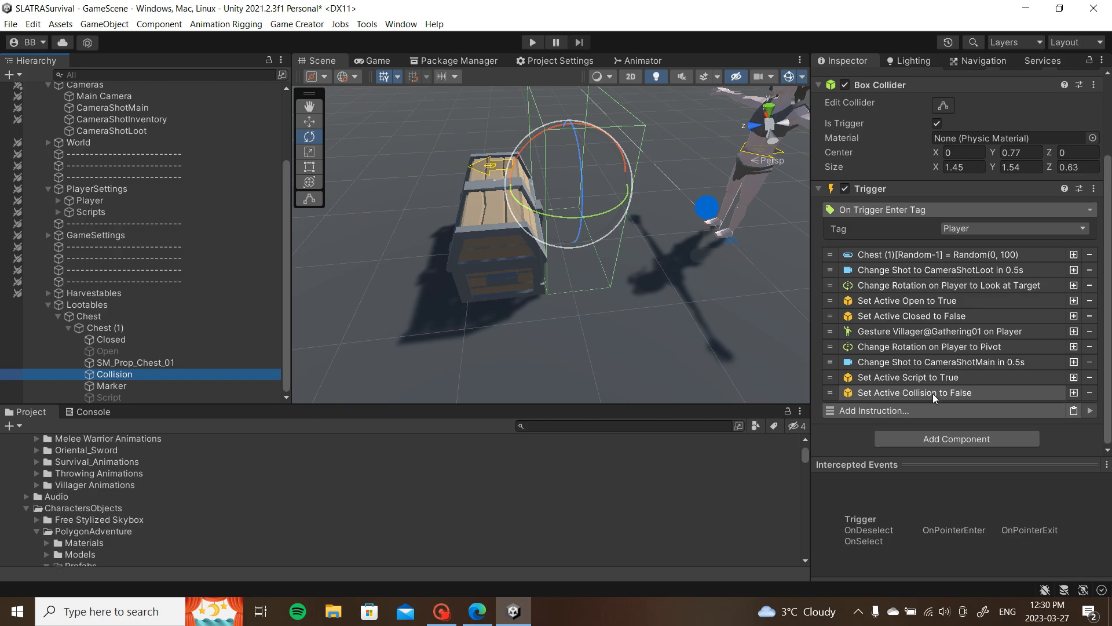
{"action": "left_click", "coordinate": [158, 396]}
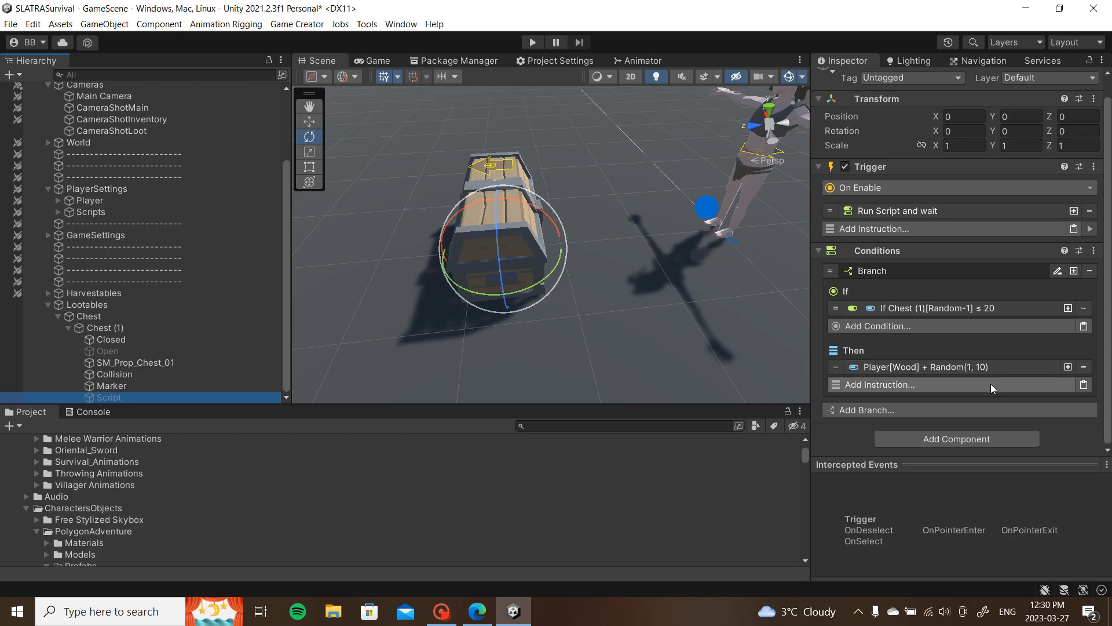
{"action": "left_click", "coordinate": [990, 383]}
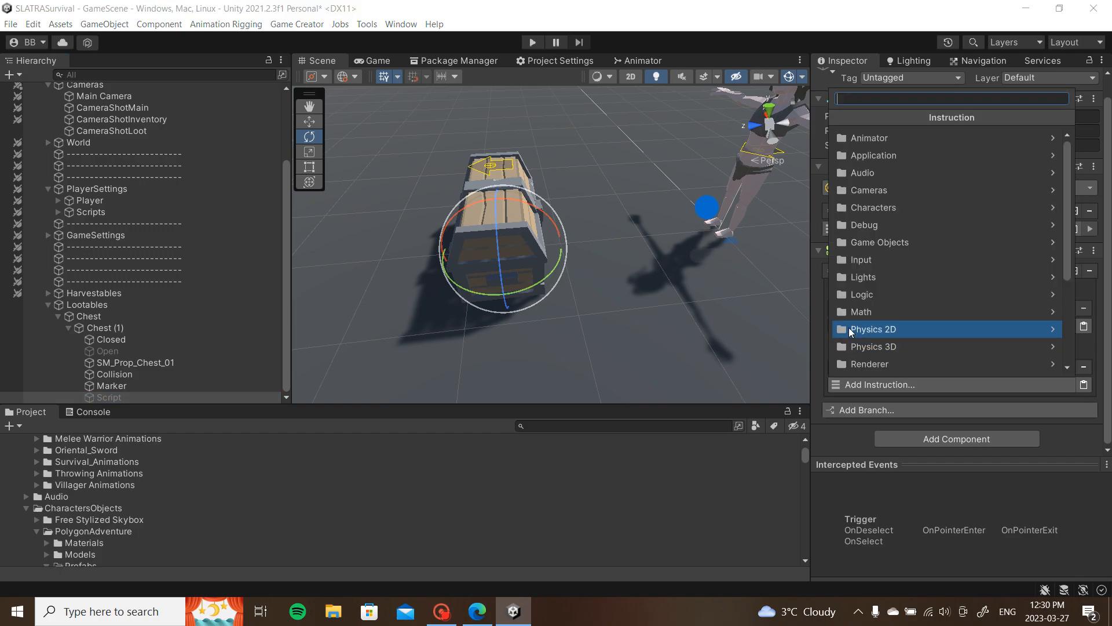
{"action": "type", "text": "wait"}
{"action": "left_click", "coordinate": [871, 153]}
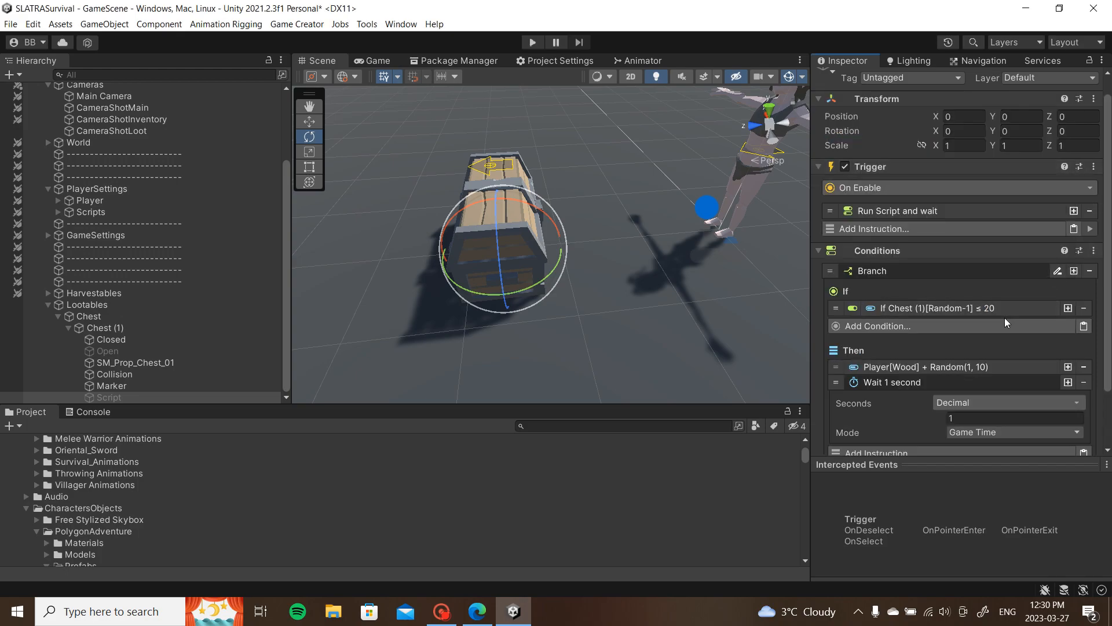
{"action": "scroll", "coordinate": [1004, 320], "scroll_direction": "down", "scroll_amount": 3}
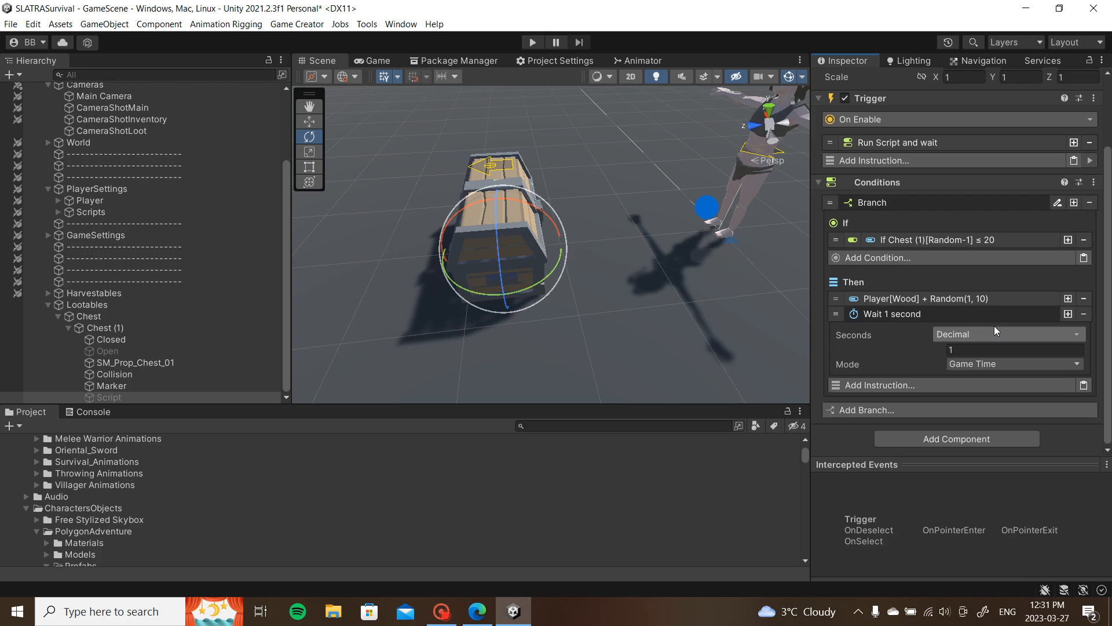
{"action": "left_click", "coordinate": [1086, 316]}
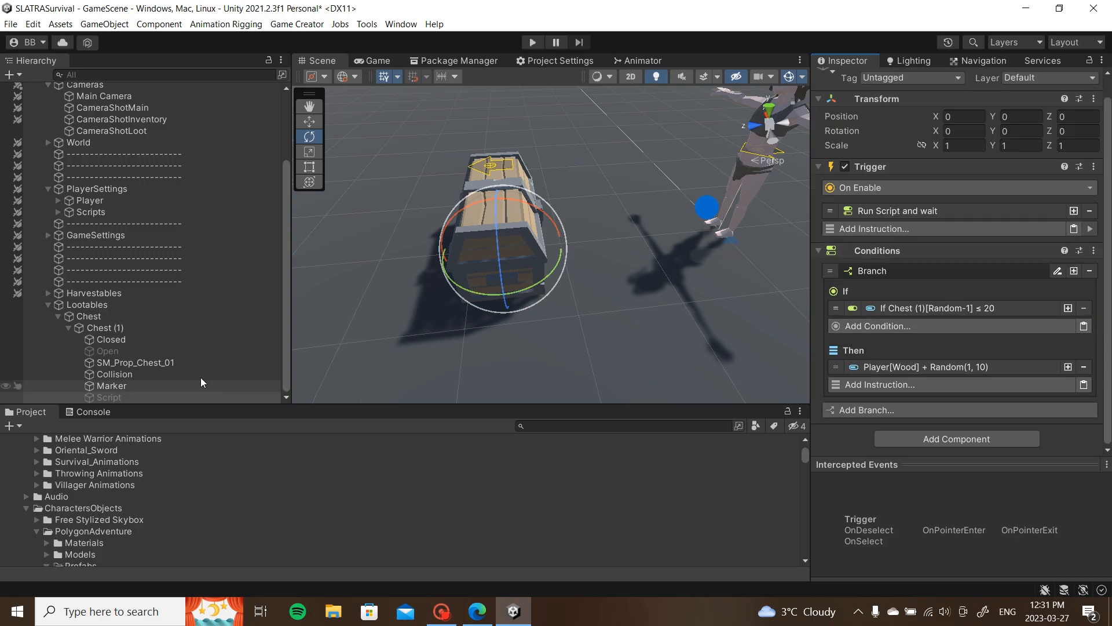
Step: Create an empty child object named Reset under Chest (1) and deactivate it
{"action": "right_click", "coordinate": [136, 328]}
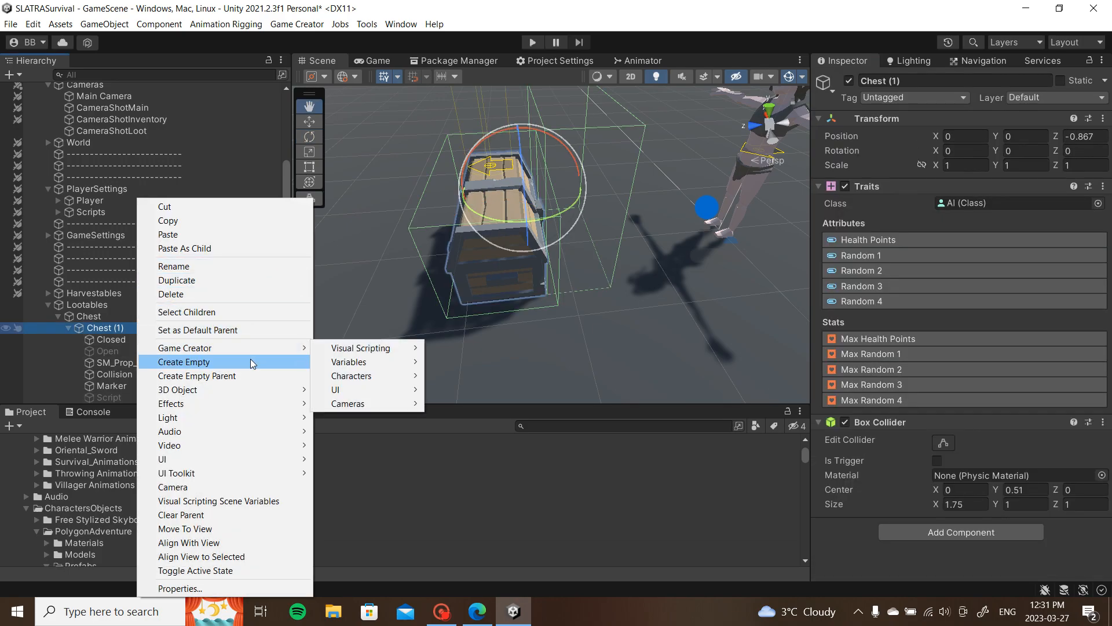
{"action": "left_click", "coordinate": [251, 362]}
{"action": "type", "text": "Reset"}
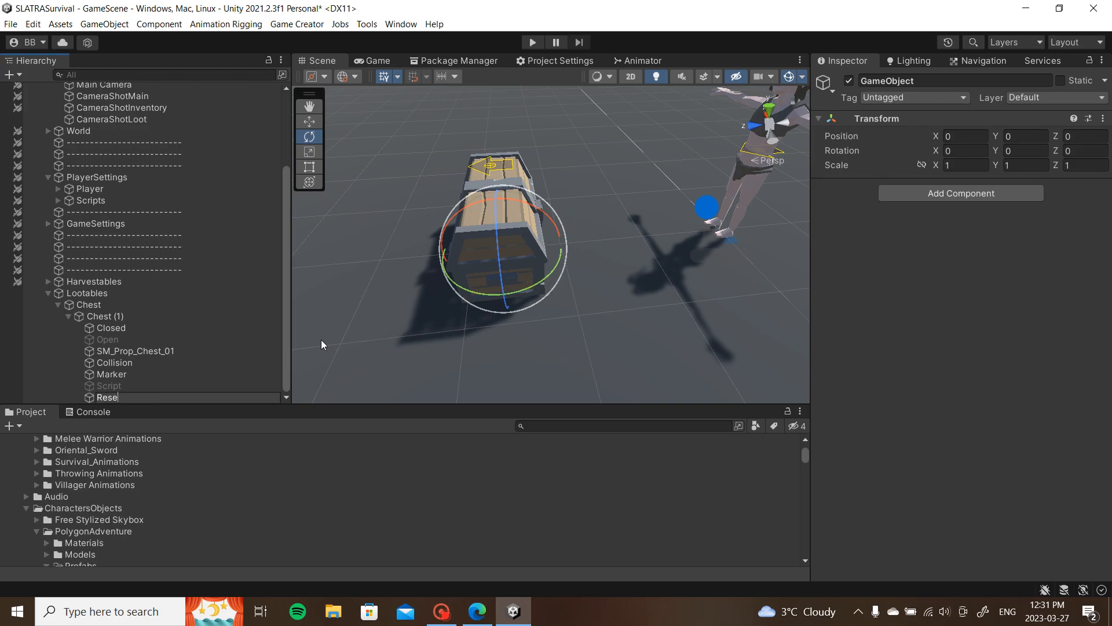
{"action": "key", "text": "Return"}
Step: Add a Set Active instruction to the Script branch's Then section that sets the Reset object to True
{"action": "left_click", "coordinate": [162, 385]}
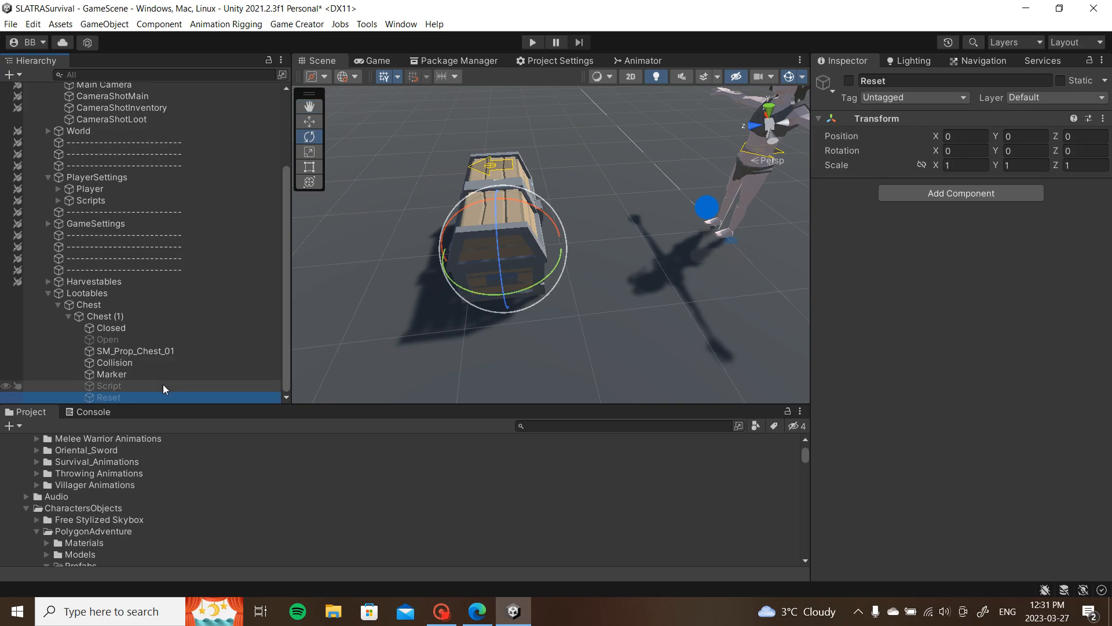
{"action": "scroll", "coordinate": [920, 305], "scroll_direction": "down", "scroll_amount": 2}
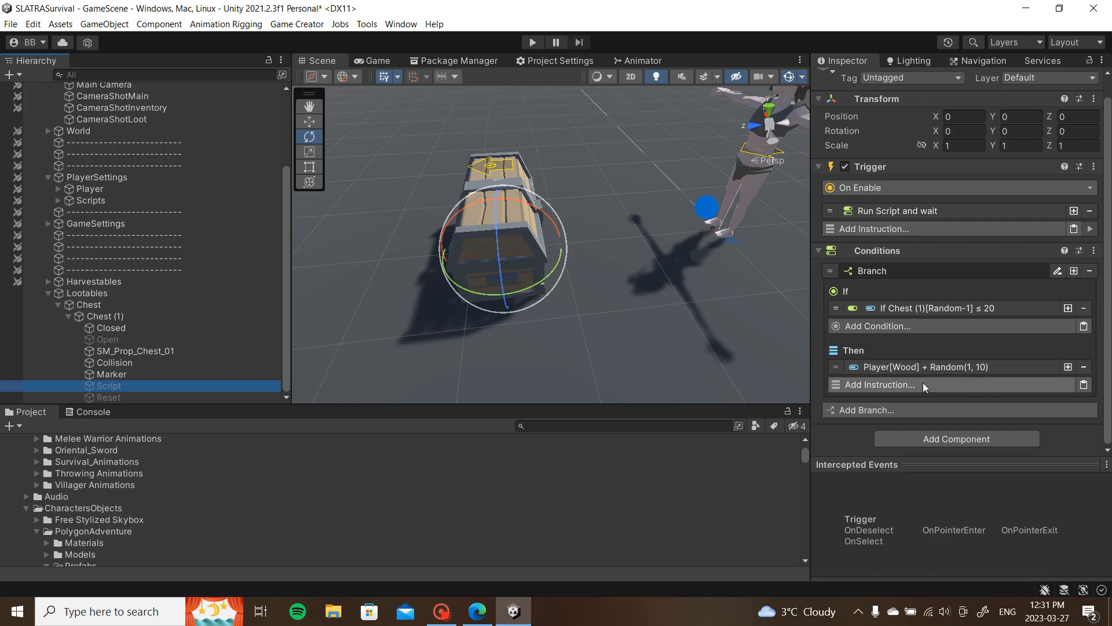
{"action": "left_click", "coordinate": [961, 383]}
{"action": "type", "text": "set"}
{"action": "left_click", "coordinate": [904, 140]}
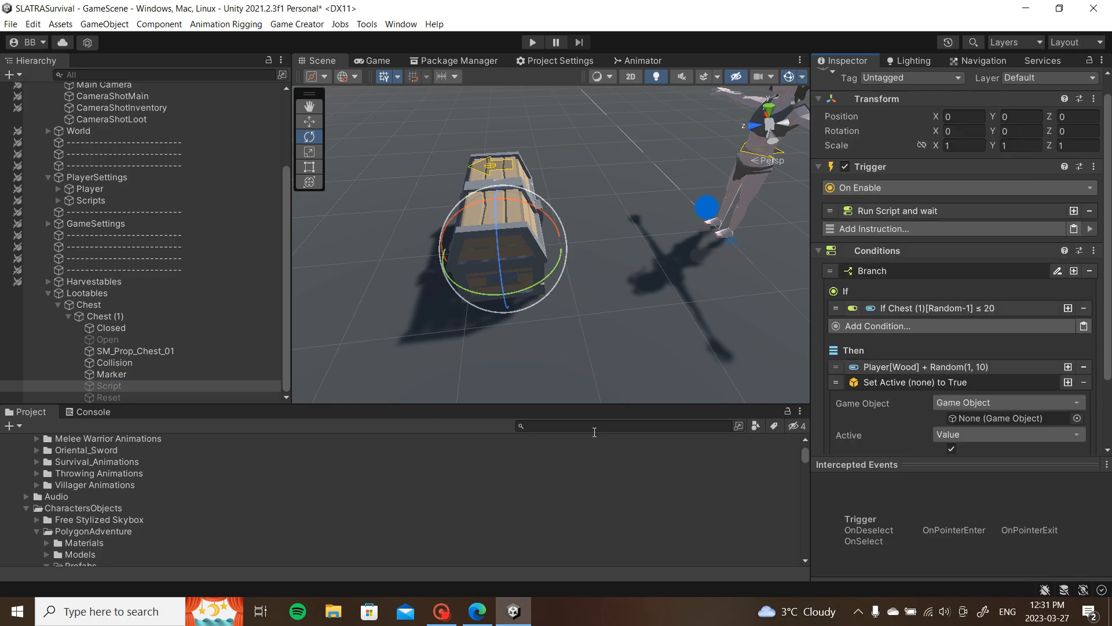
{"action": "left_click_drag", "start_coordinate": [134, 397], "coordinate": [975, 418]}
{"action": "left_click", "coordinate": [984, 383]}
Step: Duplicate the Set Active instruction and configure the copy to set Self to False
{"action": "left_click", "coordinate": [1066, 382]}
{"action": "left_click", "coordinate": [974, 398]}
{"action": "scroll", "coordinate": [971, 397], "scroll_direction": "down", "scroll_amount": 3}
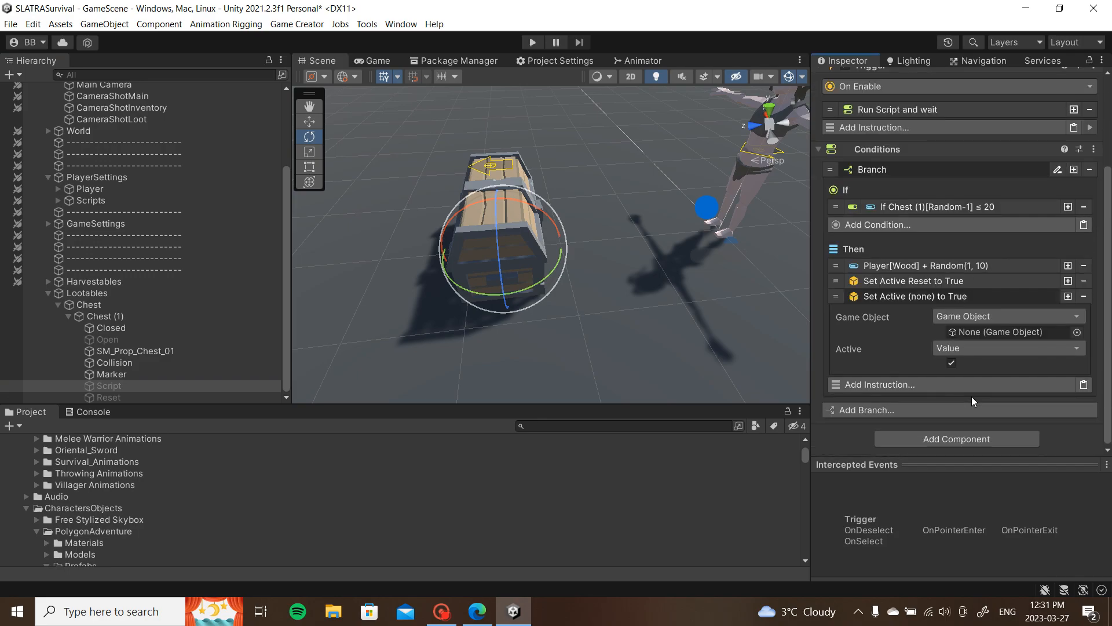
{"action": "left_click", "coordinate": [952, 362]}
{"action": "left_click", "coordinate": [1011, 316]}
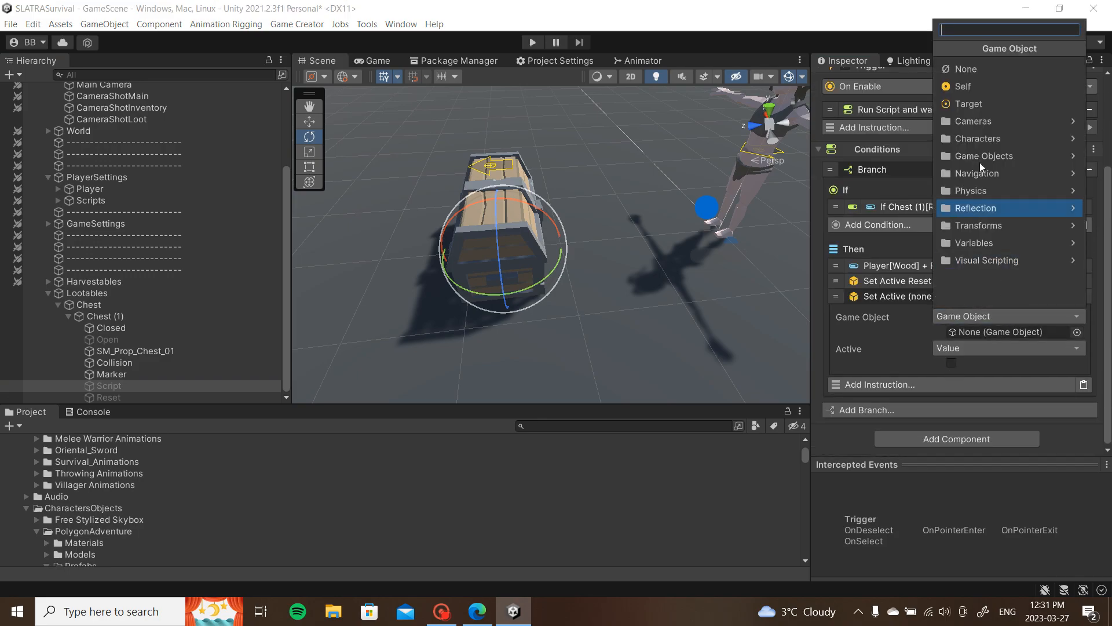
{"action": "left_click", "coordinate": [983, 87]}
{"action": "left_click", "coordinate": [950, 311]}
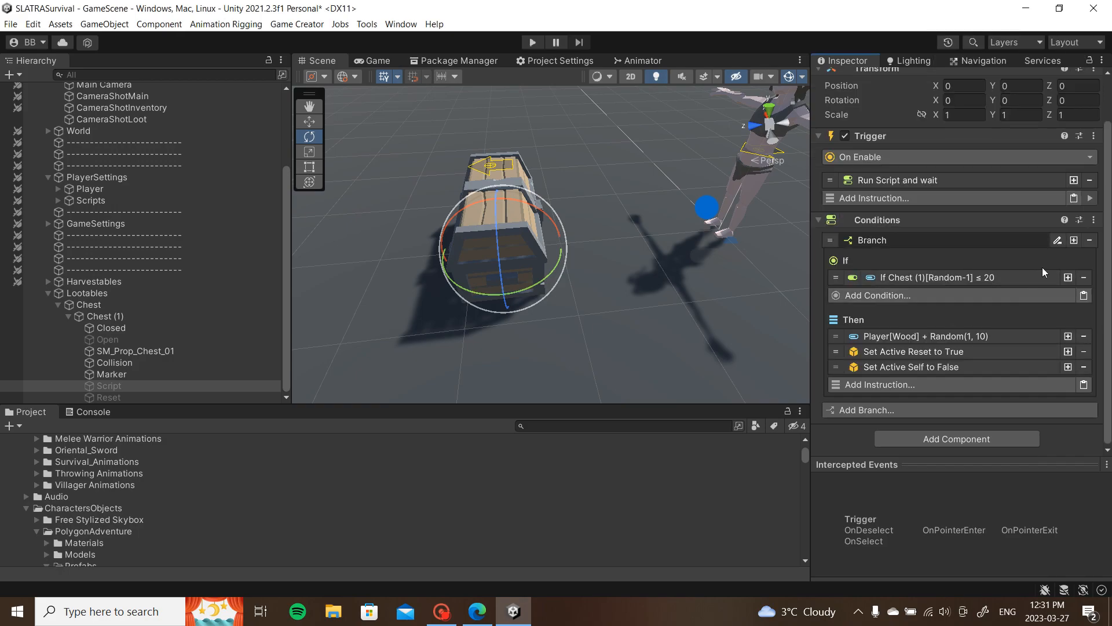
Step: Duplicate the whole branch and reassign the Reset object to the copy's Set Active True instruction
{"action": "left_click", "coordinate": [1074, 239]}
{"action": "left_click", "coordinate": [972, 363]}
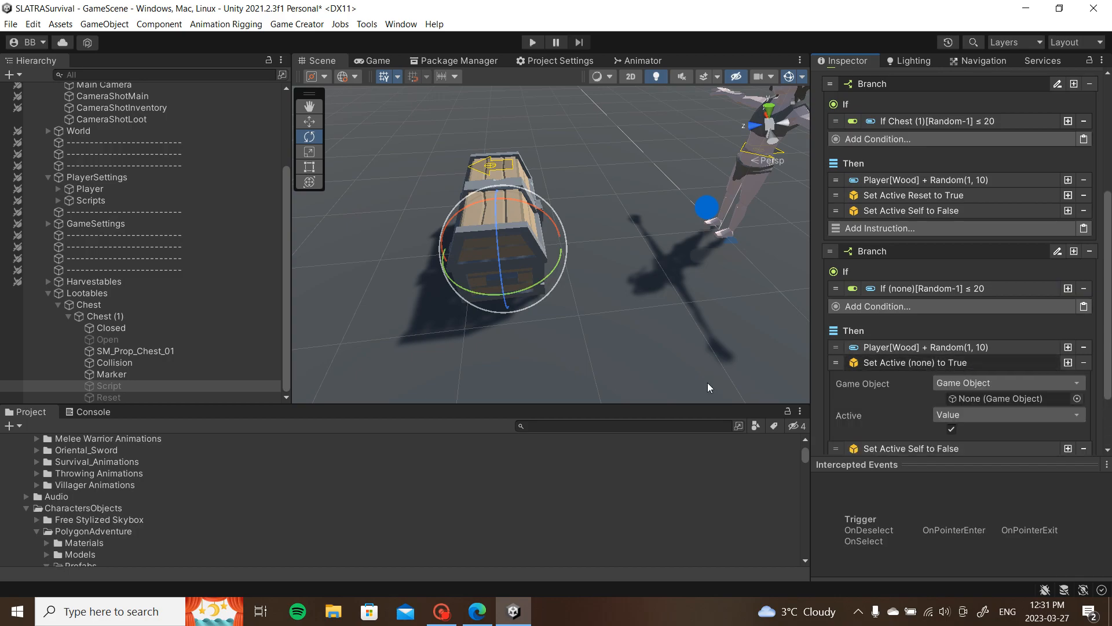
{"action": "left_click_drag", "start_coordinate": [144, 396], "coordinate": [986, 400]}
{"action": "left_click", "coordinate": [973, 363]}
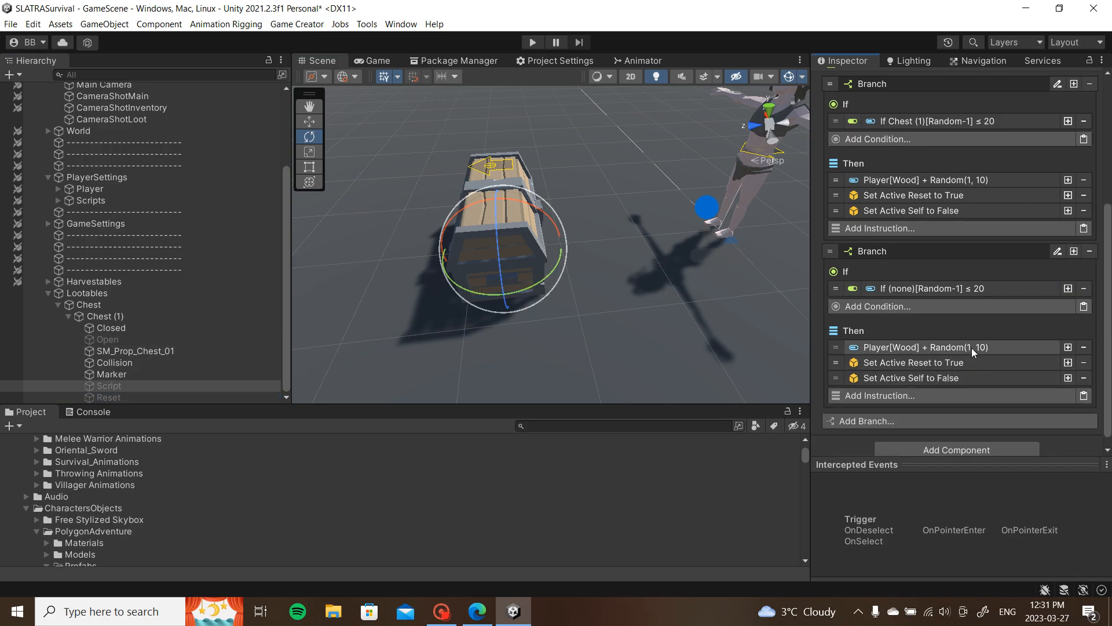
Step: Assign Chest (1) as the second branch condition's Traits object and set its comparison value to 40
{"action": "left_click", "coordinate": [944, 287]}
{"action": "left_click_drag", "start_coordinate": [130, 316], "coordinate": [1001, 325]}
{"action": "left_click", "coordinate": [966, 400]}
{"action": "type", "text": "40"}
{"action": "key", "text": "Return"}
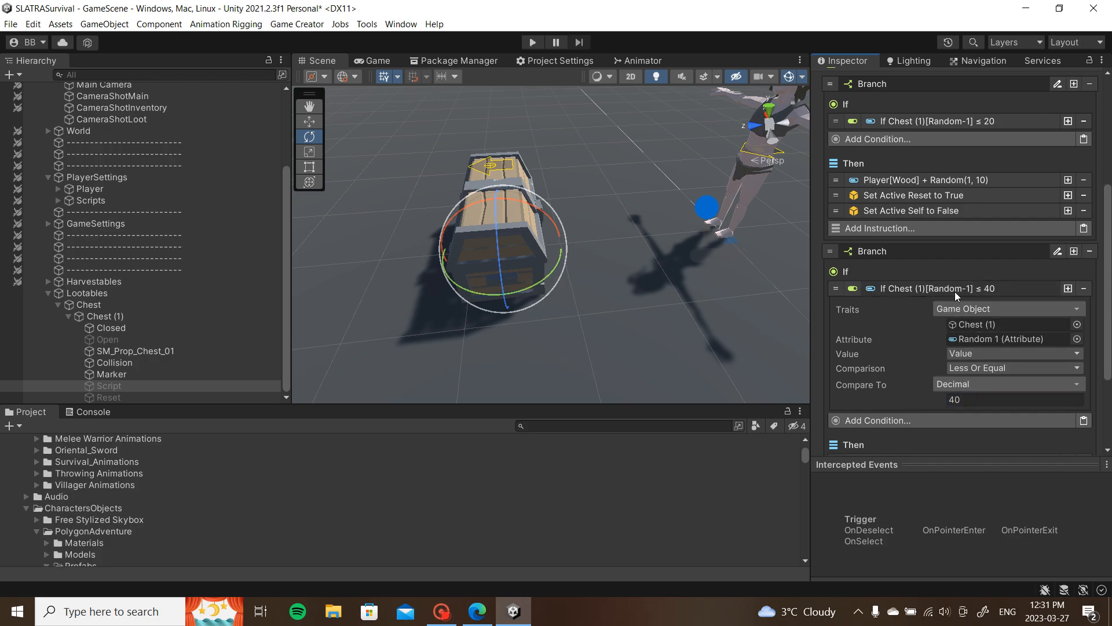
{"action": "left_click", "coordinate": [955, 291]}
Step: Change the attribute in the second branch's Player instruction to Stone
{"action": "left_click", "coordinate": [959, 346]}
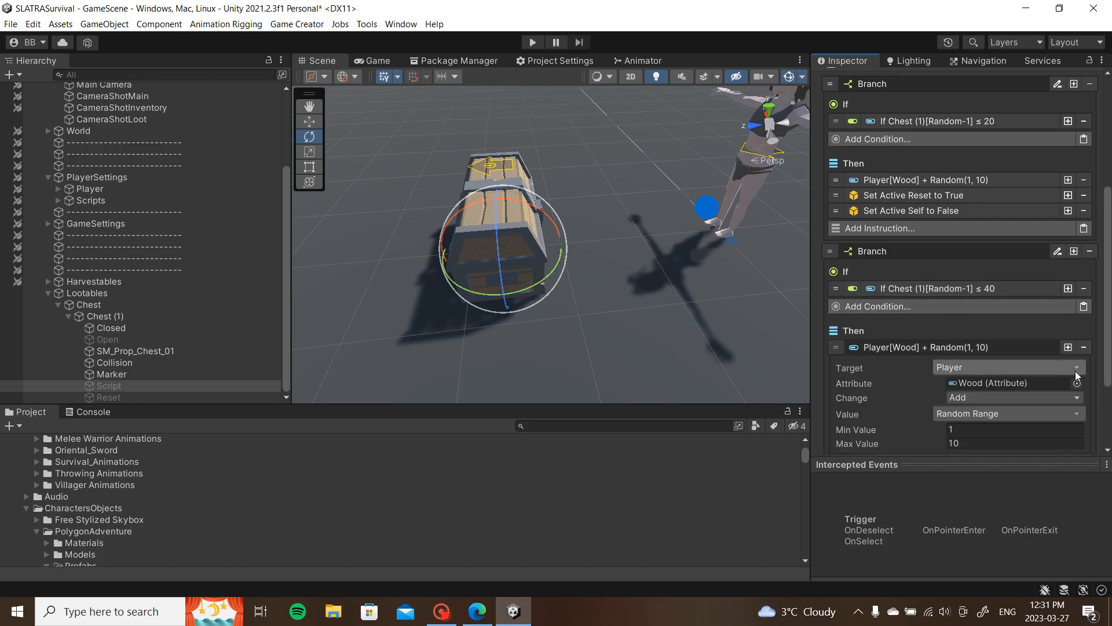
{"action": "left_click", "coordinate": [1077, 383]}
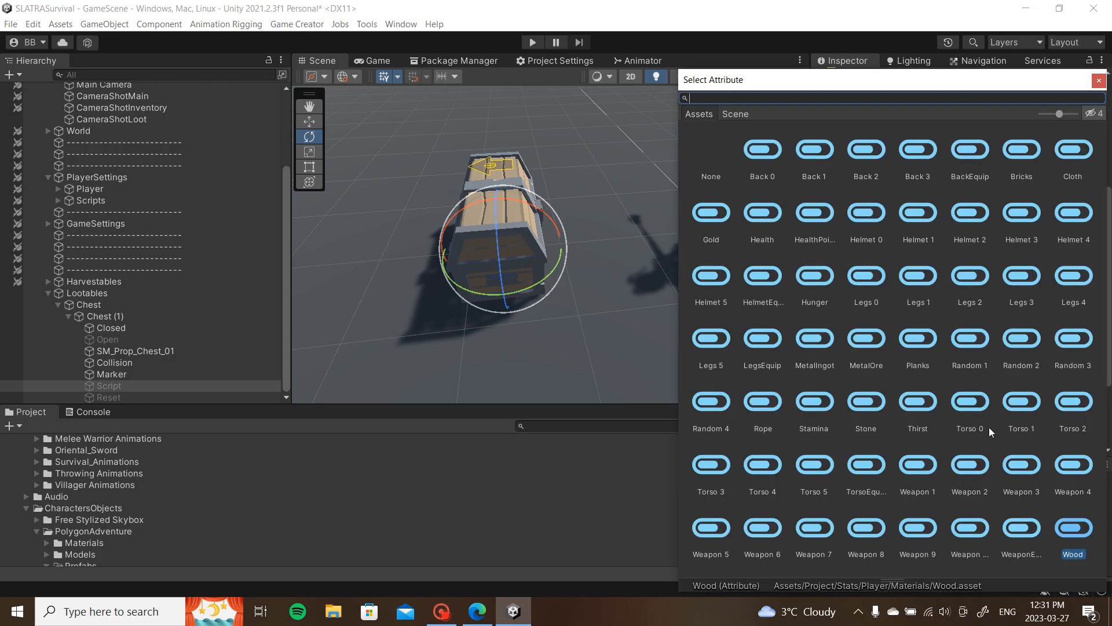
{"action": "double_click", "coordinate": [877, 422]}
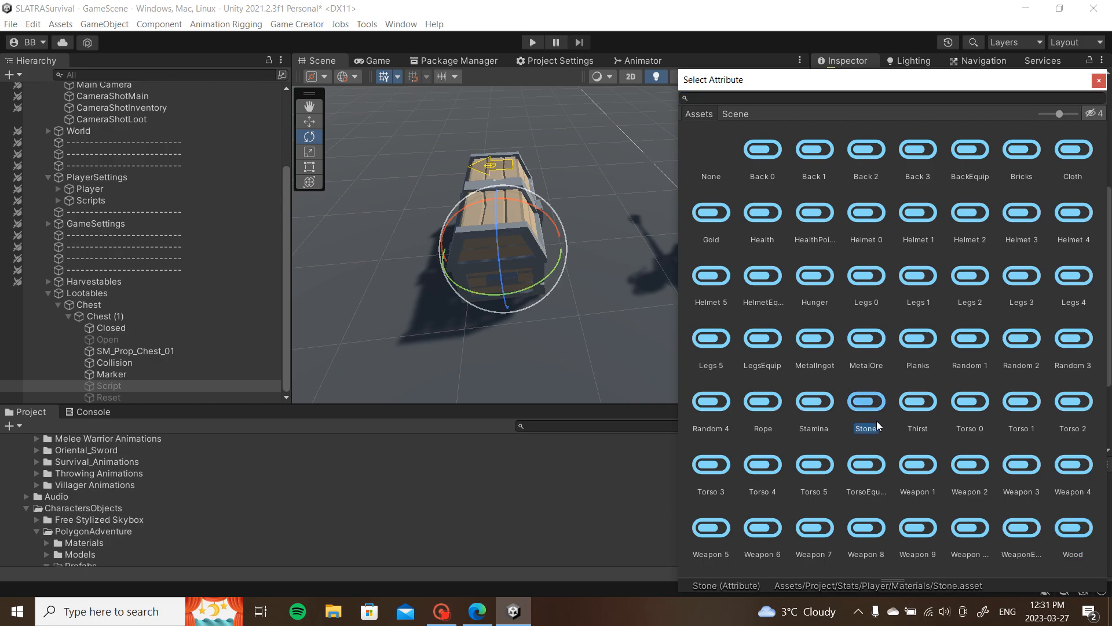
{"action": "left_click", "coordinate": [947, 346]}
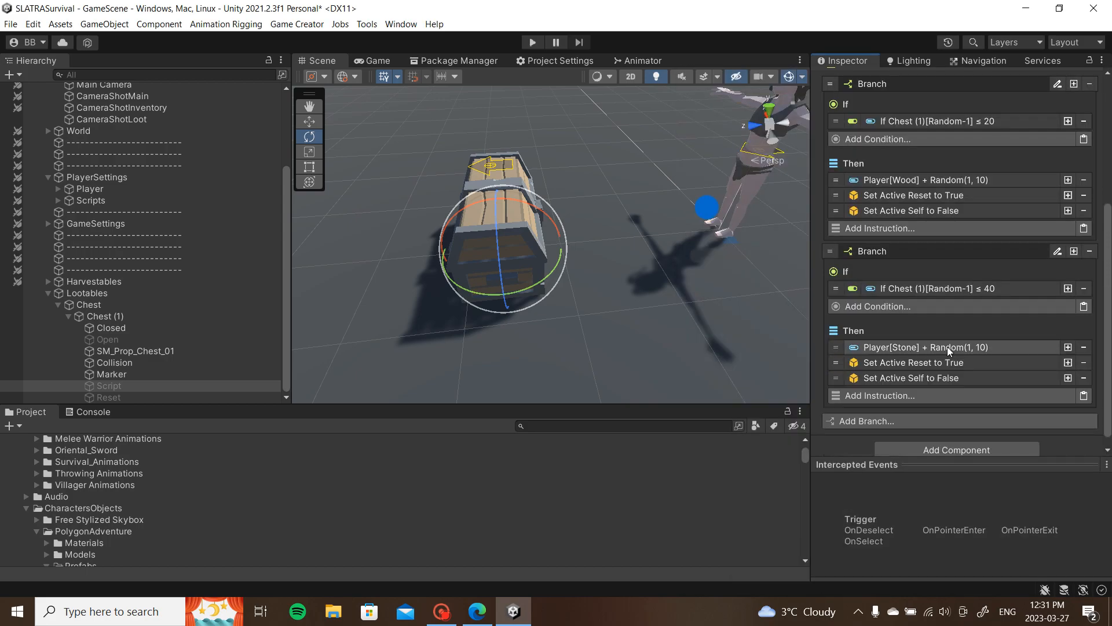
Step: Set the comparison value to 15 in the first branch's condition and 30 in the second branch's condition
{"action": "left_click", "coordinate": [968, 292]}
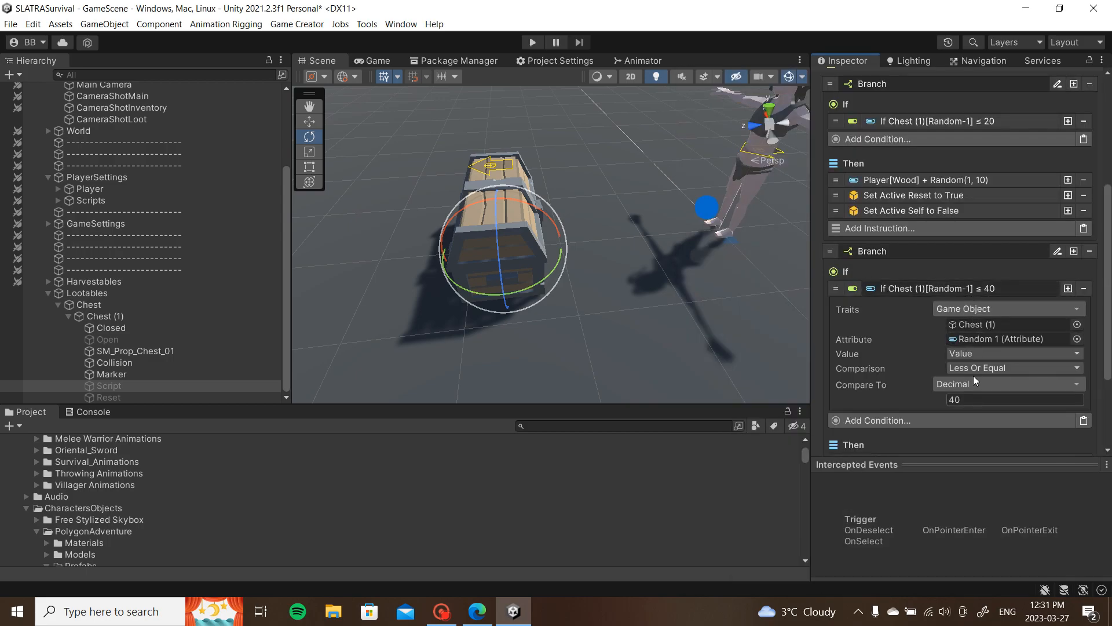
{"action": "left_click", "coordinate": [956, 121]}
{"action": "left_click", "coordinate": [956, 232]}
{"action": "type", "text": "15"}
{"action": "left_click", "coordinate": [959, 122]}
{"action": "left_click", "coordinate": [956, 400]}
{"action": "type", "text": "30"}
{"action": "left_click", "coordinate": [977, 288]}
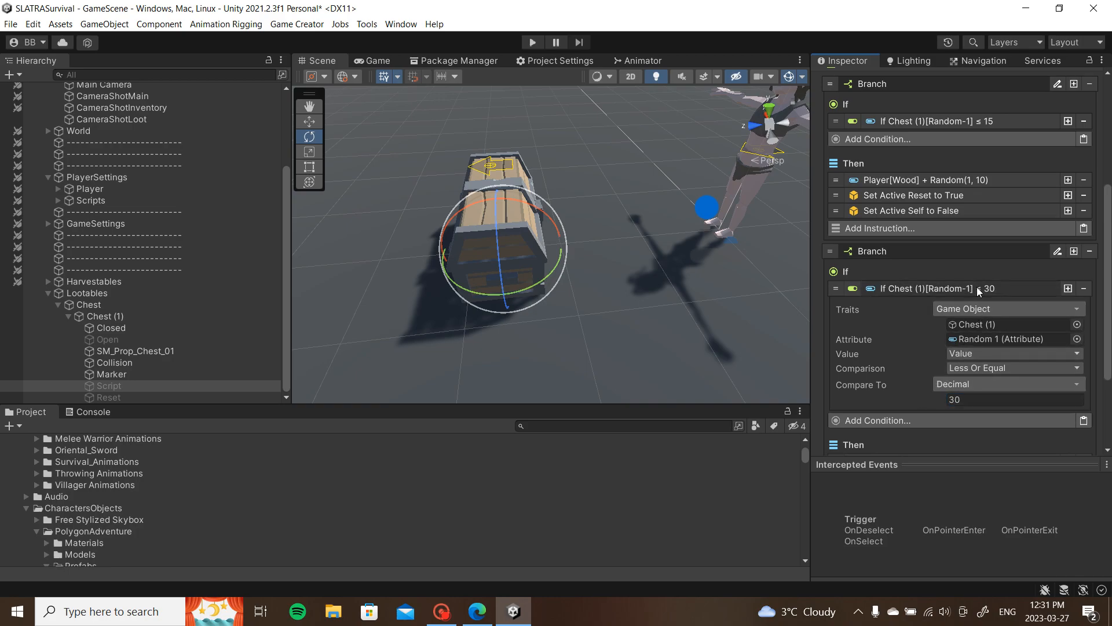
{"action": "left_click", "coordinate": [977, 286]}
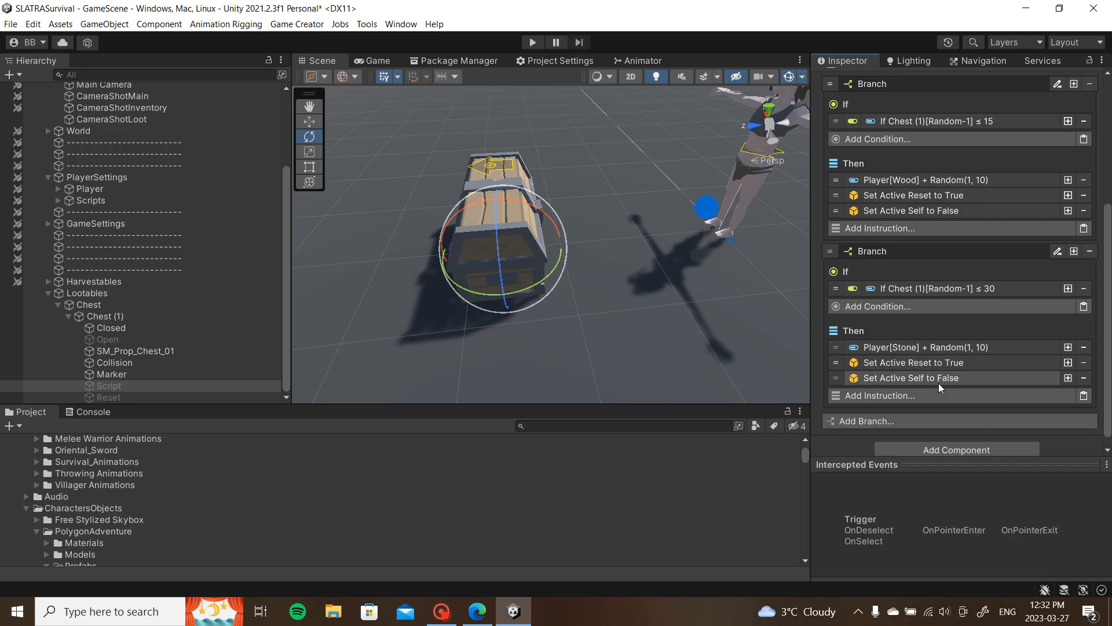
Step: Add a Trigger component to the Reset object and open its event selection
{"action": "left_click", "coordinate": [216, 398]}
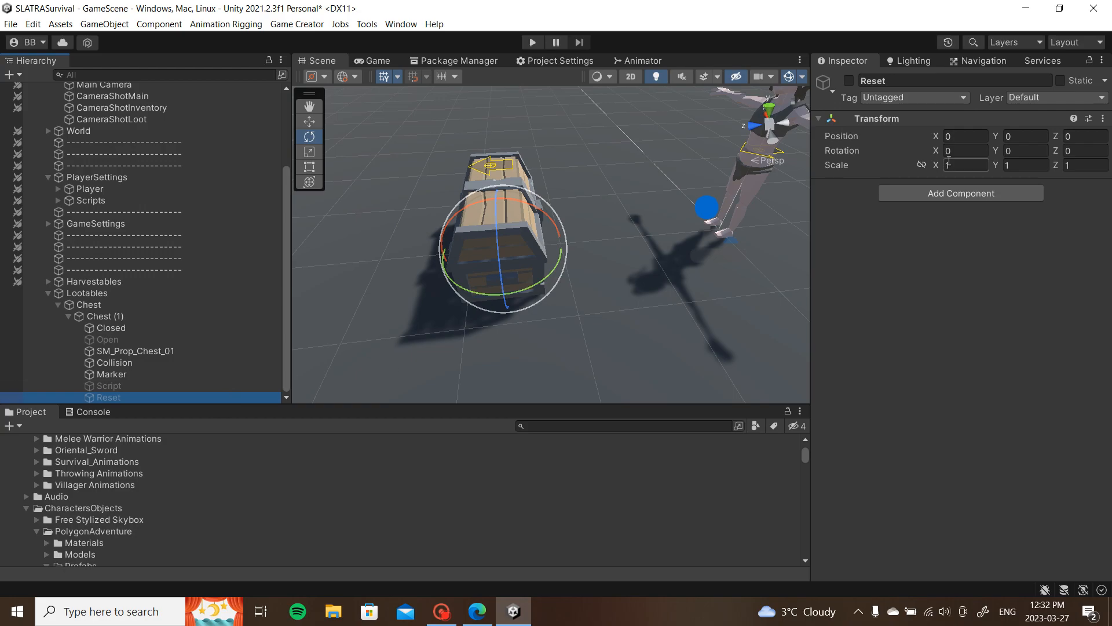
{"action": "left_click", "coordinate": [944, 192]}
{"action": "type", "text": "trig"}
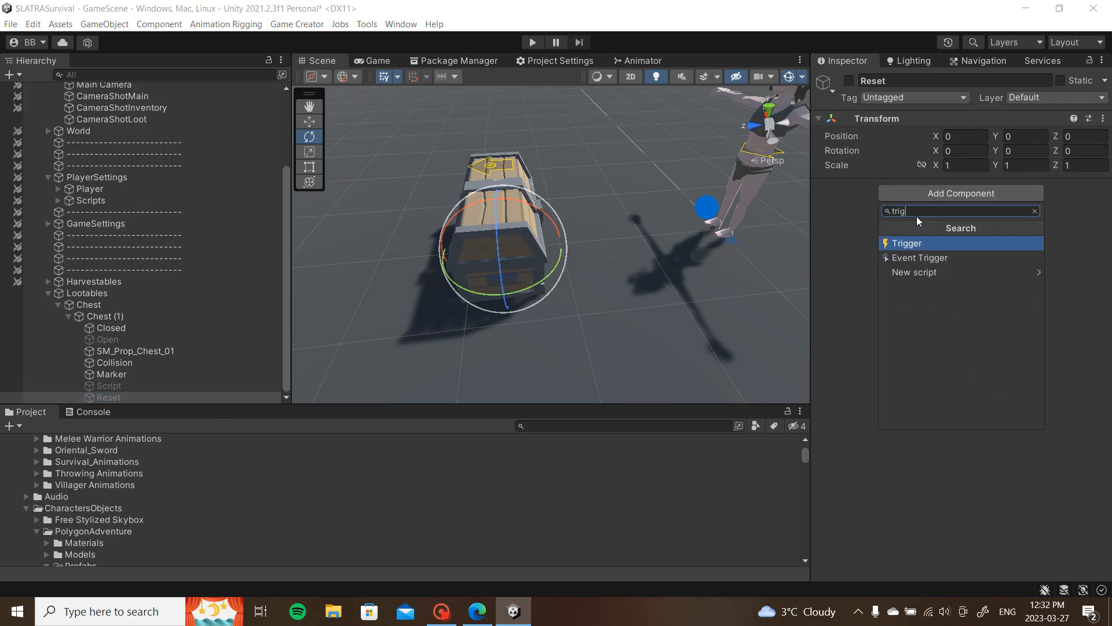
{"action": "left_click", "coordinate": [917, 243]}
{"action": "left_click", "coordinate": [898, 211]}
{"action": "type", "text": "eb"}
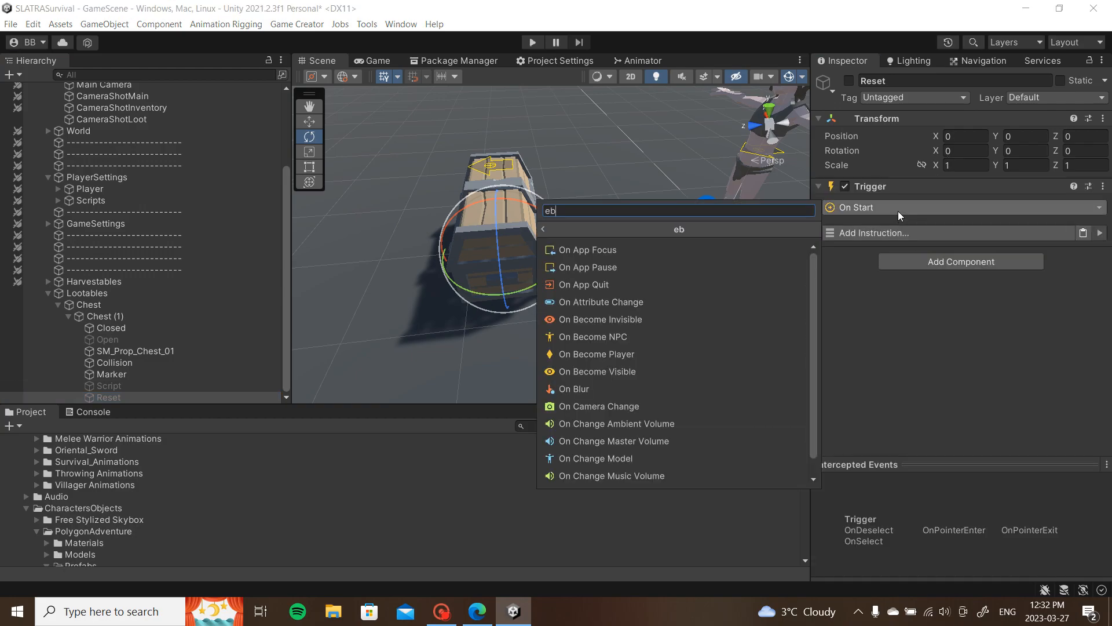
Step: Set the Reset object's trigger event to On Enable and add a Wait Seconds instruction
{"action": "left_click", "coordinate": [707, 269]}
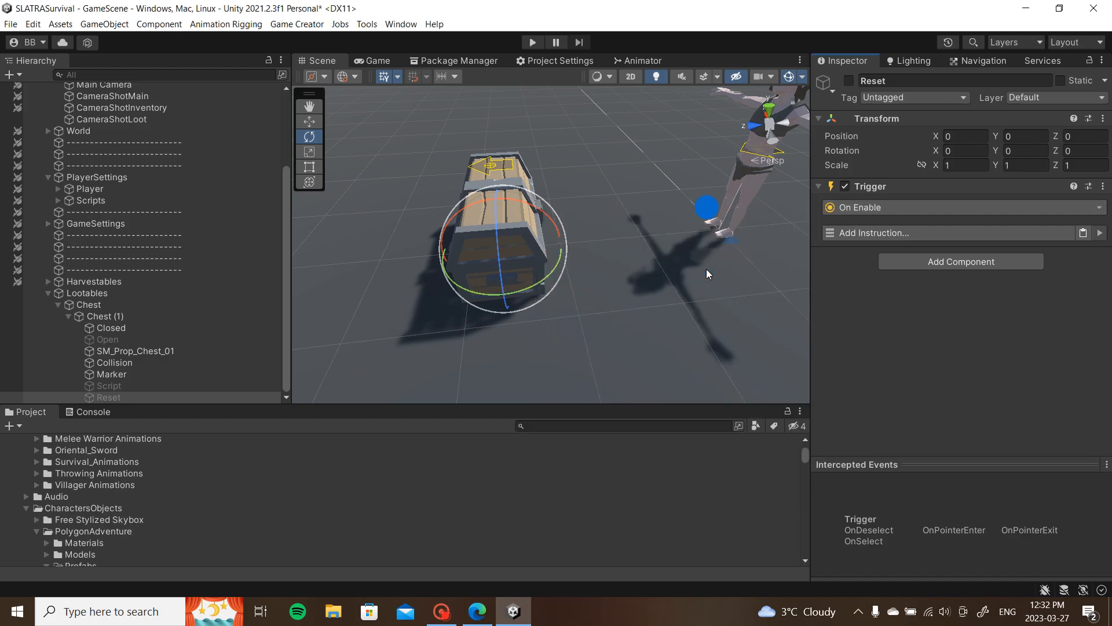
{"action": "left_click", "coordinate": [882, 238]}
{"action": "type", "text": "wait"}
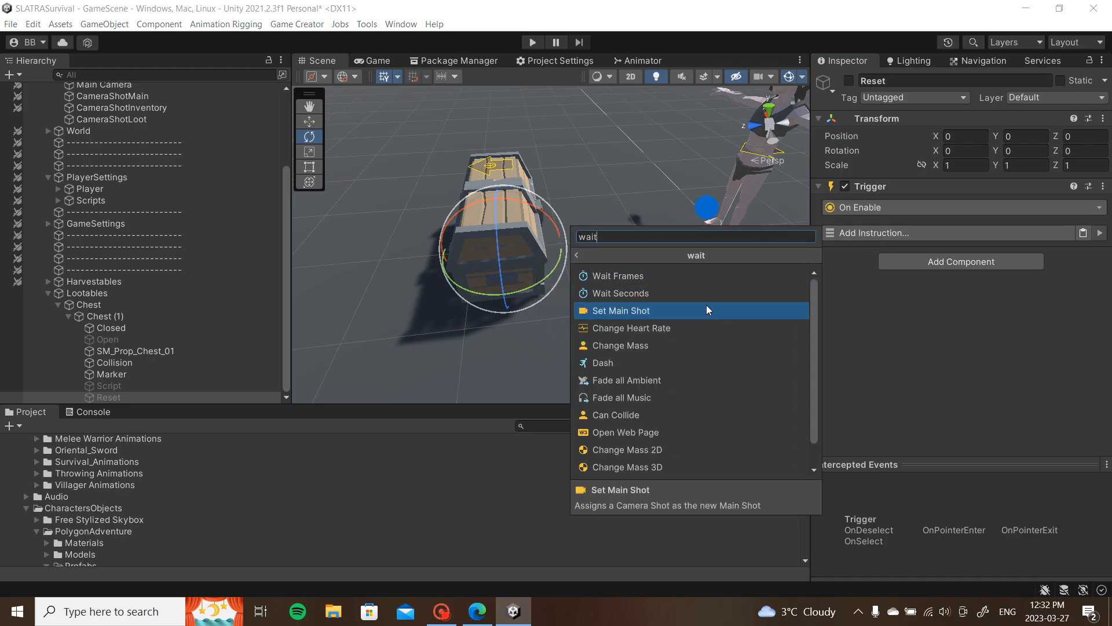
{"action": "left_click", "coordinate": [706, 303]}
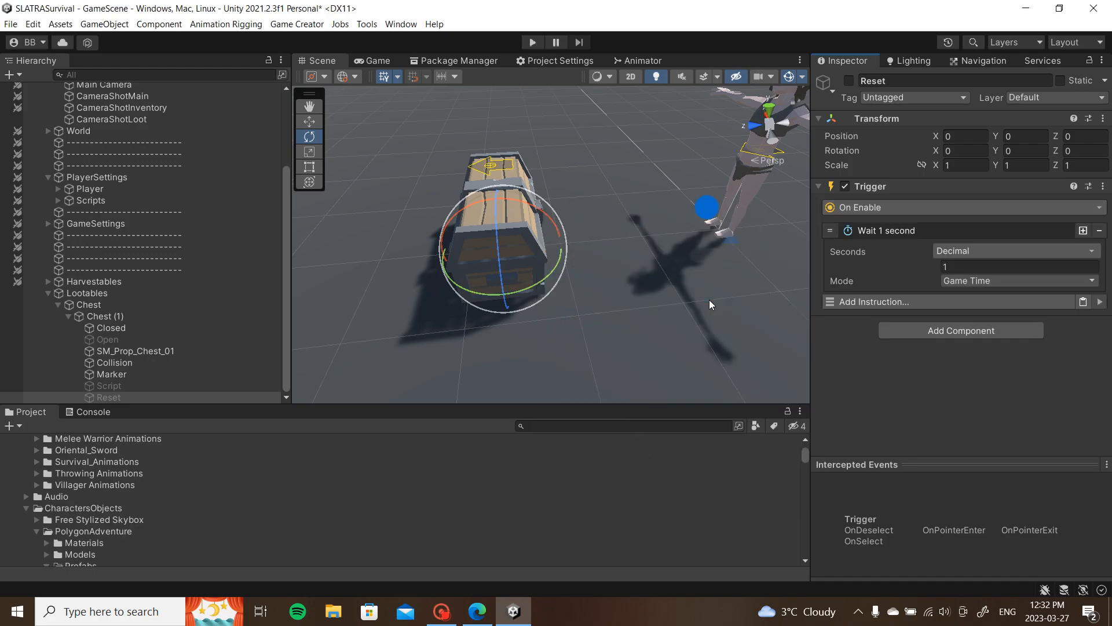
Step: Make the wait duration a Random Range with a minimum of 180 and a maximum of 300 seconds
{"action": "left_click", "coordinate": [978, 253]}
{"action": "left_click", "coordinate": [982, 282]}
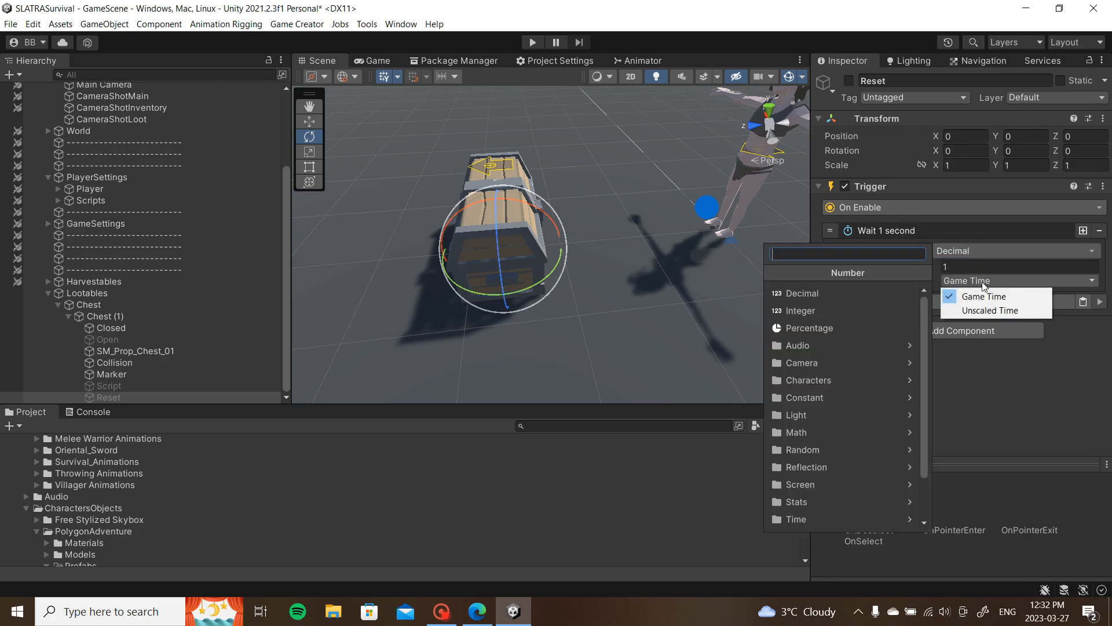
{"action": "left_click", "coordinate": [1009, 366]}
{"action": "left_click", "coordinate": [965, 252]}
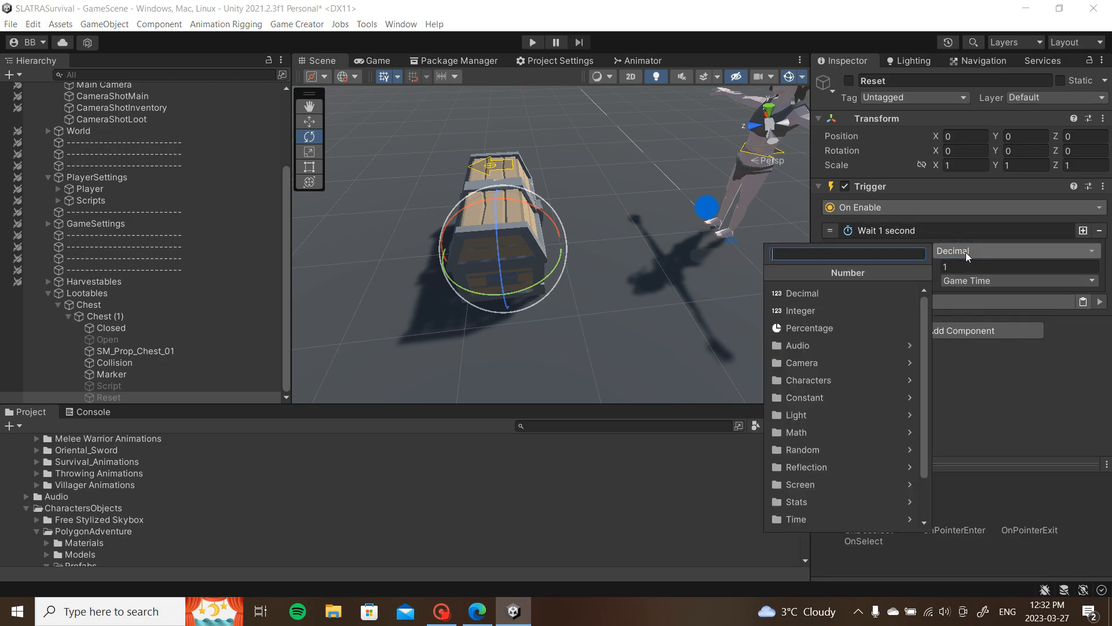
{"action": "left_click", "coordinate": [856, 449]}
{"action": "left_click", "coordinate": [846, 294]}
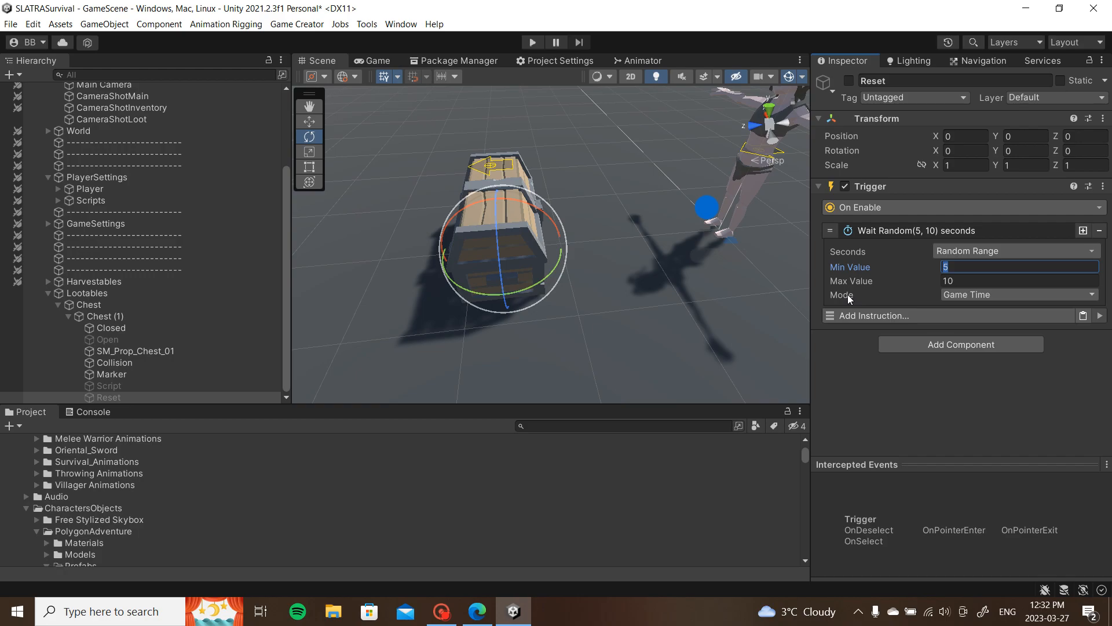
{"action": "type", "text": "180"}
{"action": "key", "text": "Tab"}
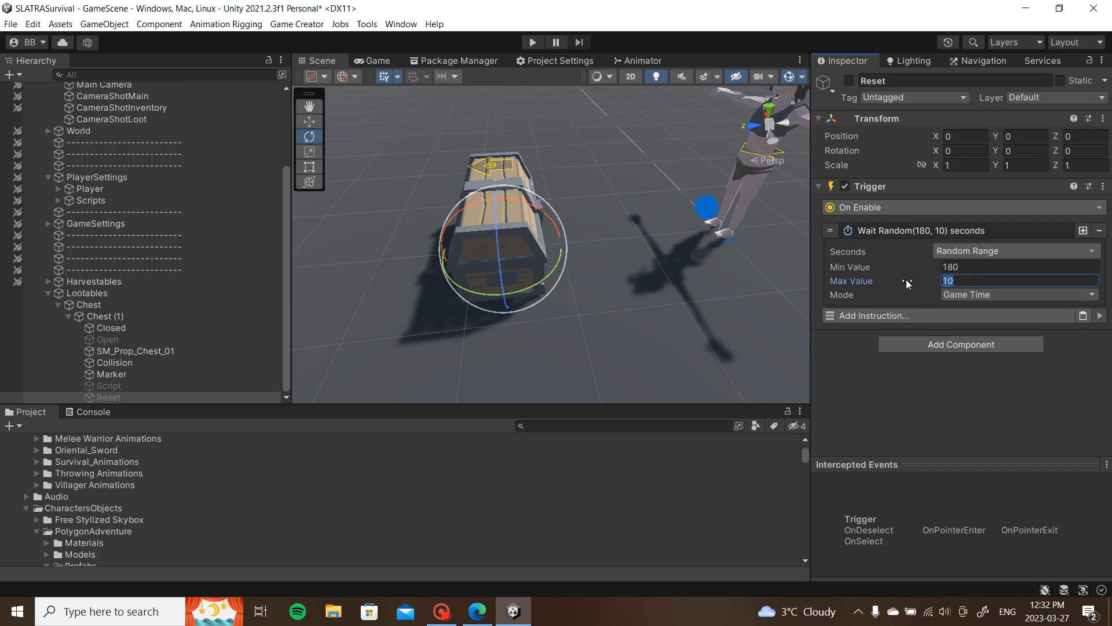
{"action": "type", "text": "300"}
{"action": "left_click", "coordinate": [986, 225]}
Step: Add a Set Active instruction that deactivates the chest's Open object after the wait
{"action": "left_click", "coordinate": [973, 249]}
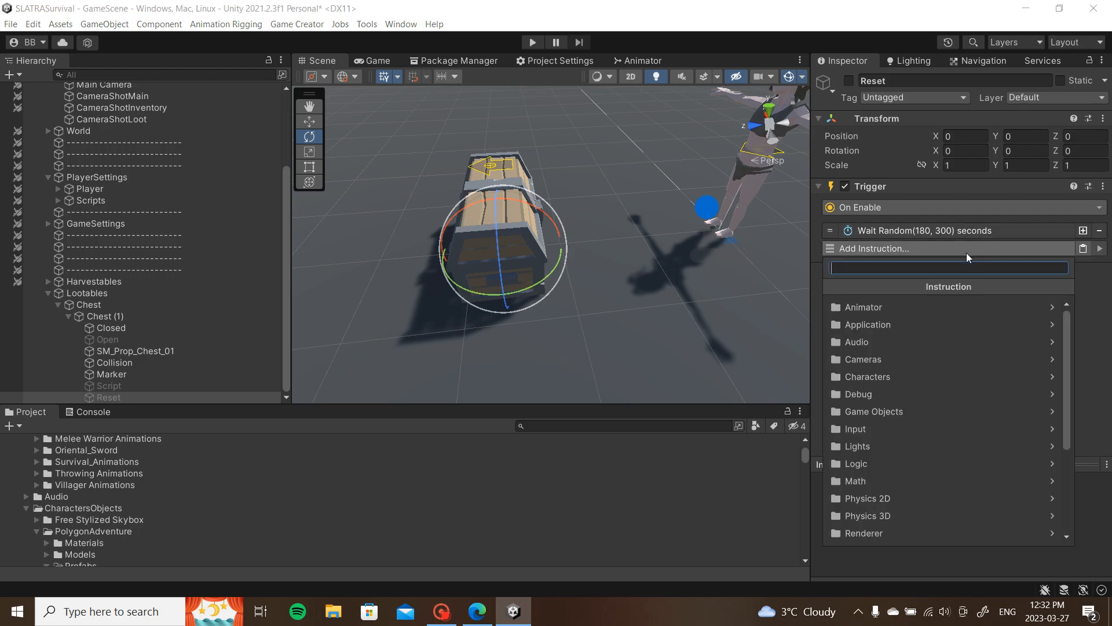
{"action": "type", "text": "se"}
{"action": "left_click", "coordinate": [916, 308]}
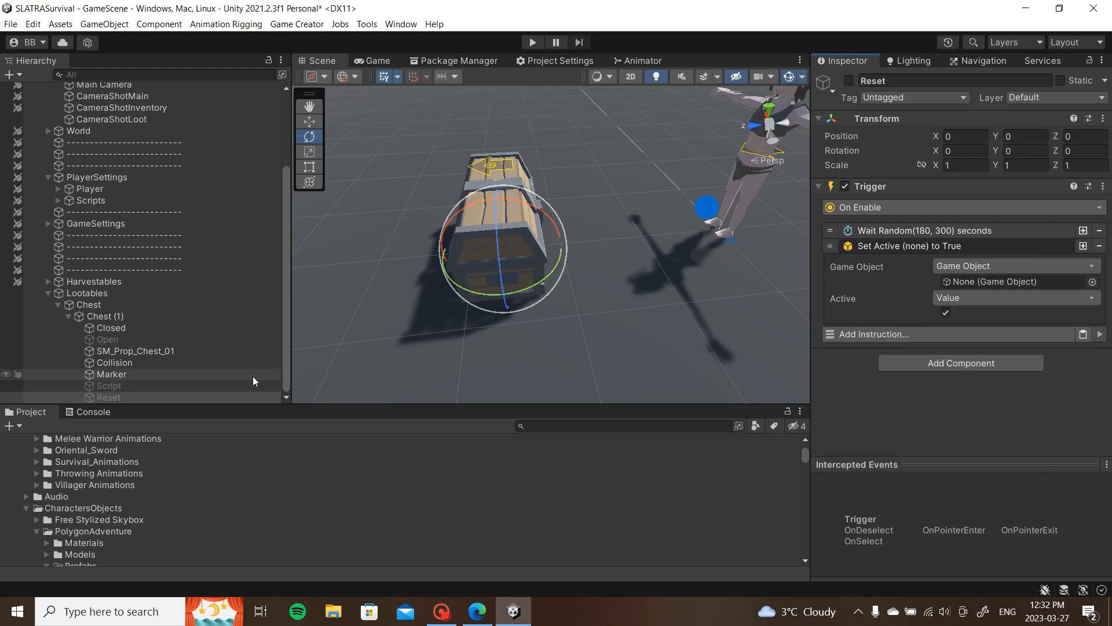
{"action": "left_click_drag", "start_coordinate": [209, 340], "coordinate": [979, 282]}
{"action": "left_click", "coordinate": [946, 313]}
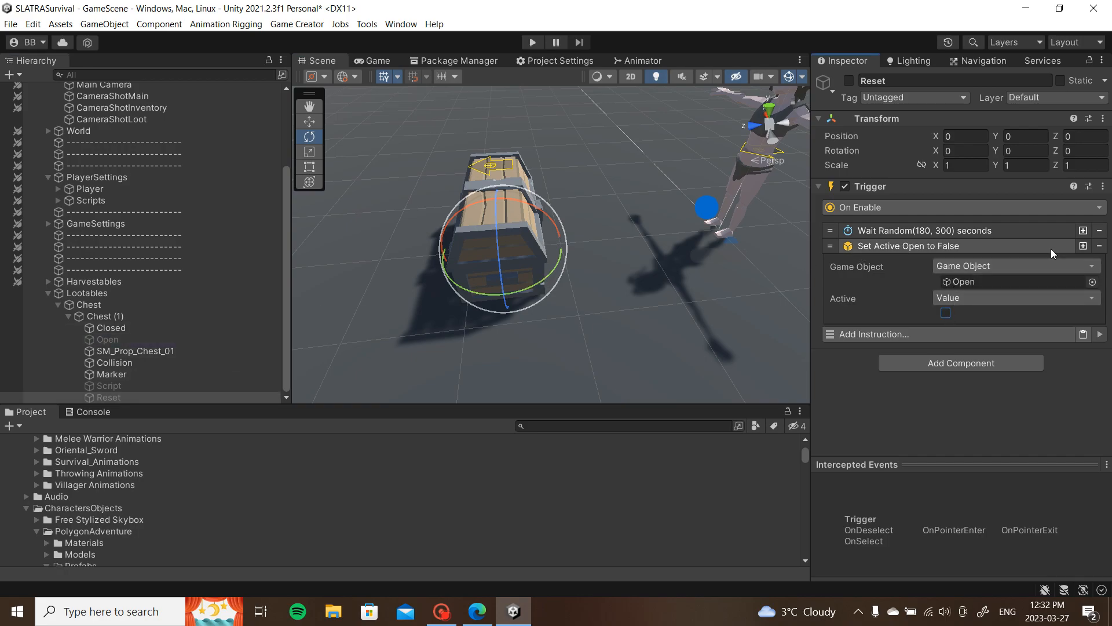
Step: Duplicate the Set Active instruction for Open and make the copy activate the chest's Closed object
{"action": "left_click", "coordinate": [1083, 245]}
{"action": "left_click_drag", "start_coordinate": [112, 328], "coordinate": [981, 296]}
{"action": "left_click", "coordinate": [986, 261]}
{"action": "left_click", "coordinate": [985, 259]}
{"action": "left_click", "coordinate": [946, 328]}
{"action": "left_click", "coordinate": [955, 265]}
Step: Duplicate the Set Active instruction for Closed and assign the Collision object, keeping Active set to true
{"action": "left_click", "coordinate": [1083, 261]}
{"action": "left_click", "coordinate": [1014, 278]}
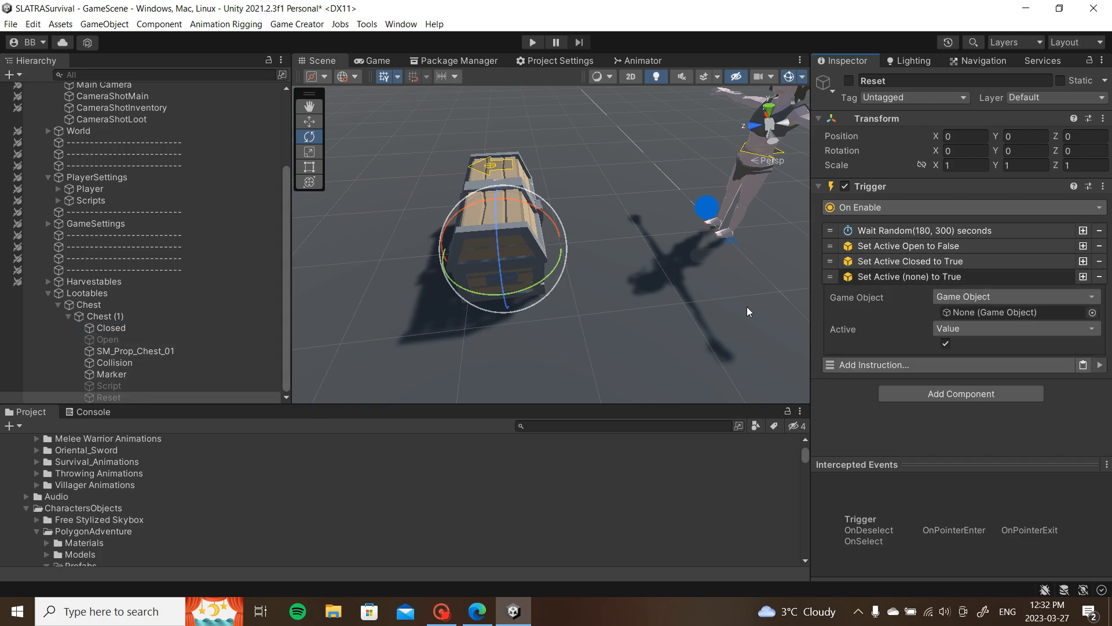
{"action": "left_click_drag", "start_coordinate": [114, 362], "coordinate": [979, 310]}
{"action": "left_click", "coordinate": [986, 277]}
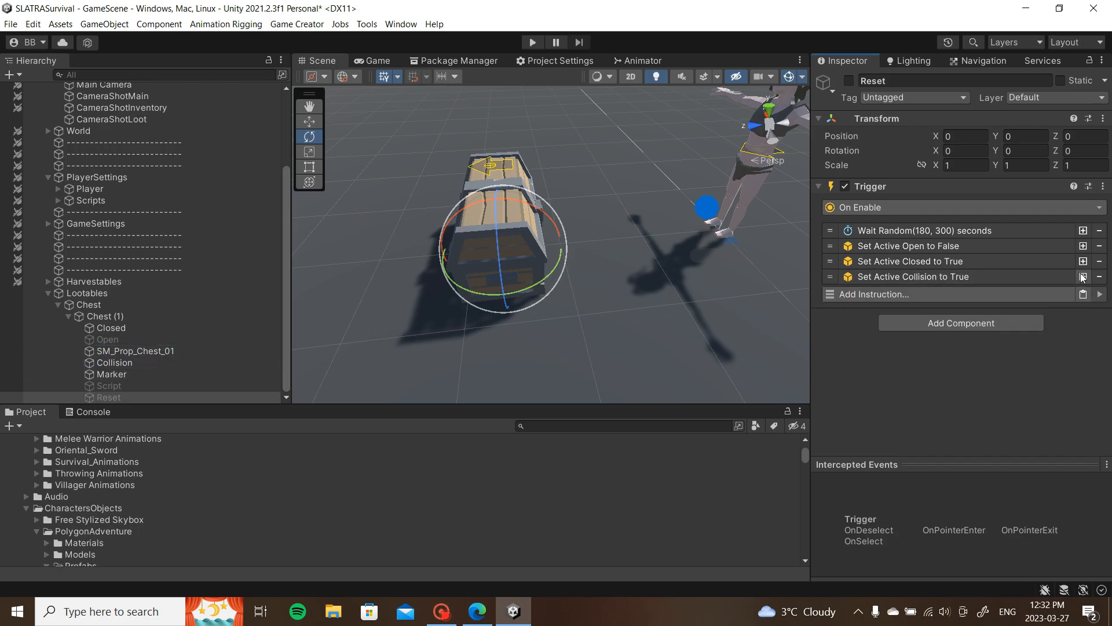
Step: Duplicate the Set Active instruction for Collision and make the copy deactivate Self
{"action": "left_click", "coordinate": [1083, 277]}
{"action": "left_click", "coordinate": [982, 292]}
{"action": "left_click", "coordinate": [946, 358]}
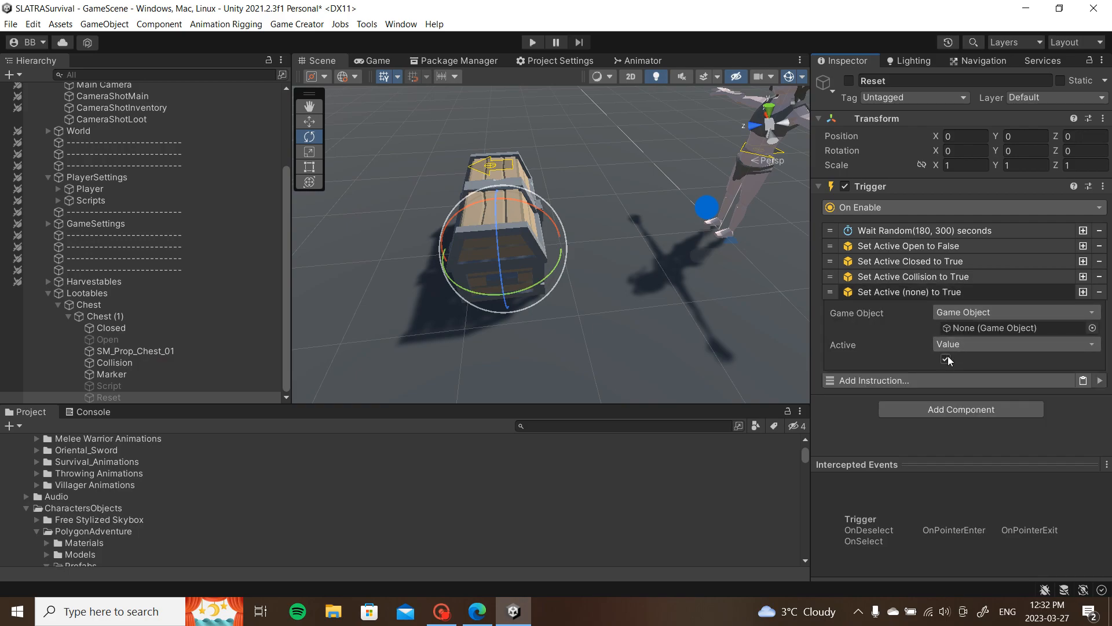
{"action": "left_click_drag", "start_coordinate": [149, 395], "coordinate": [1008, 328]}
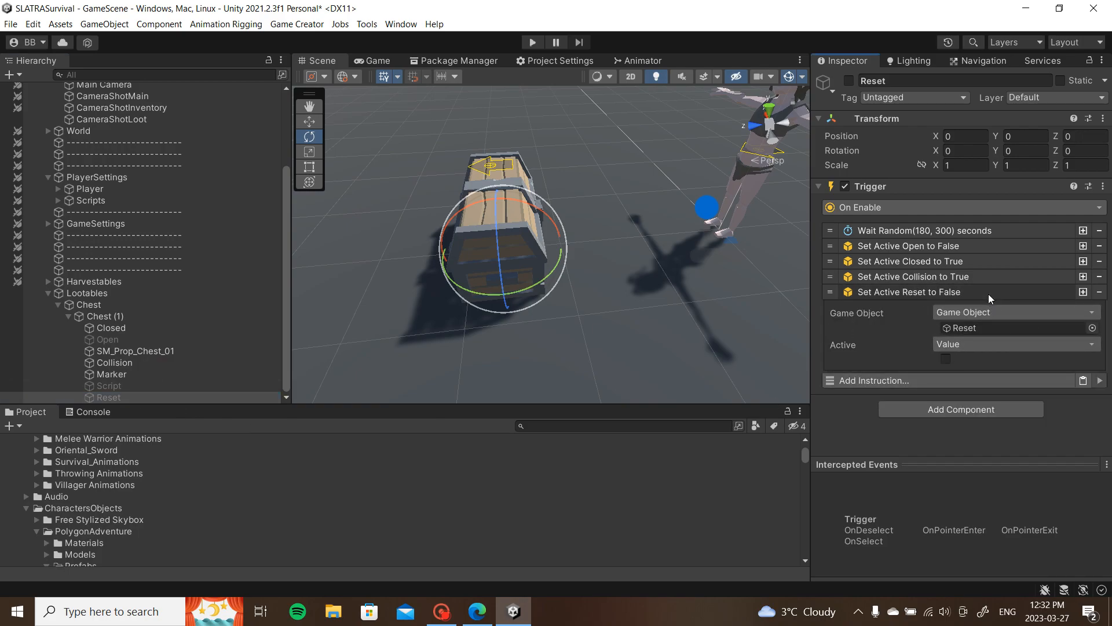
{"action": "left_click", "coordinate": [989, 314]}
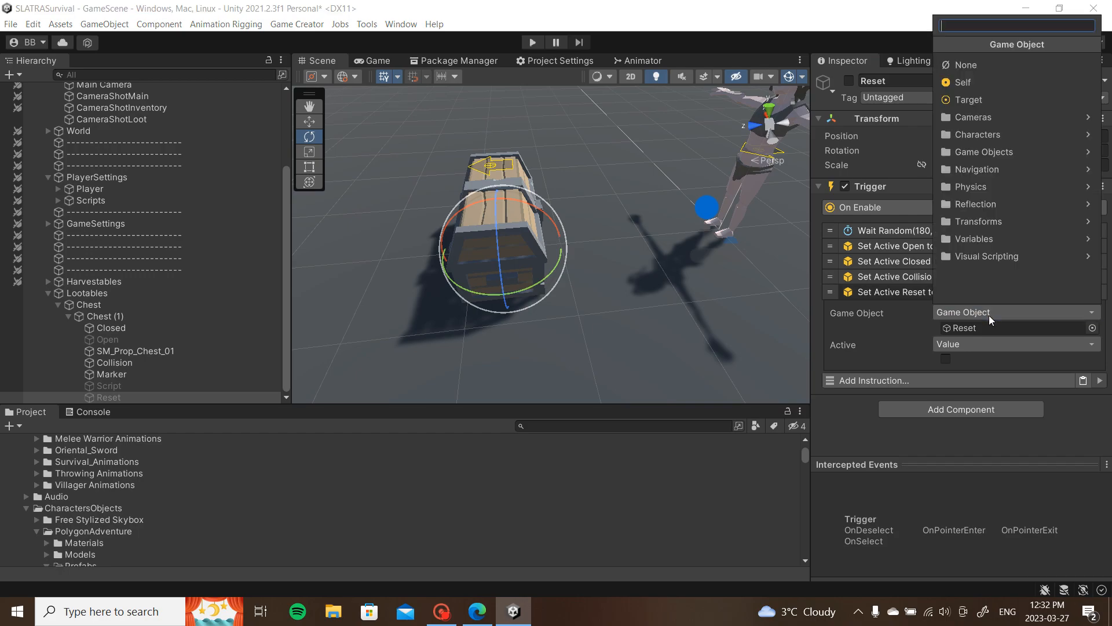
{"action": "left_click", "coordinate": [978, 87]}
{"action": "left_click", "coordinate": [958, 293]}
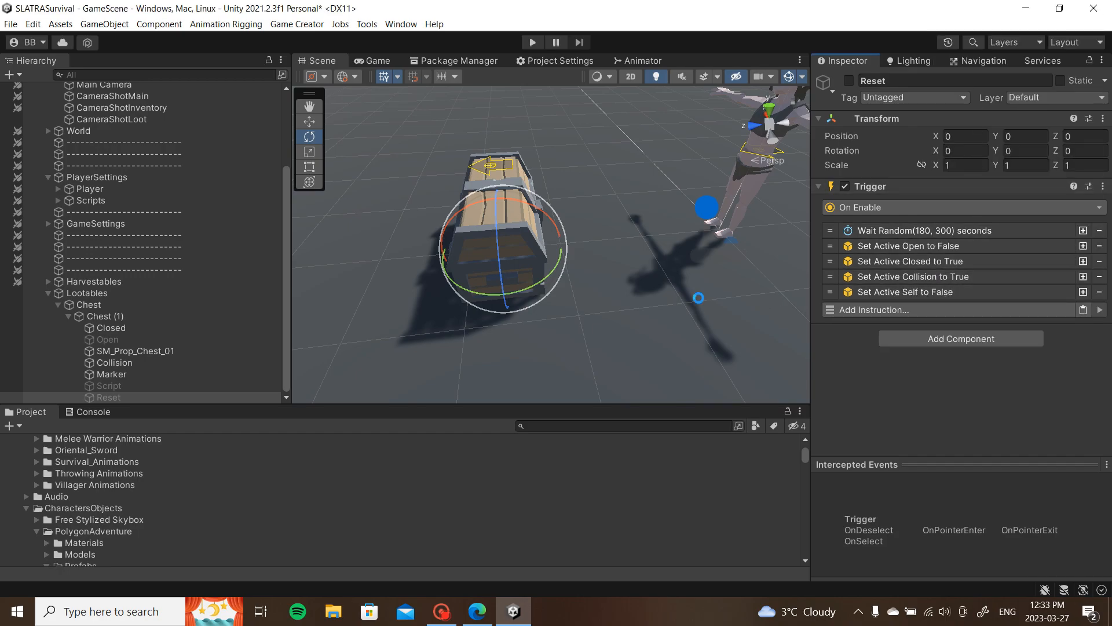
Step: On the Script object, duplicate the Random-1 ≤ 30 branch and set the copy's condition to Chest (1) Random-1 ≤ 45
{"action": "left_click", "coordinate": [204, 387]}
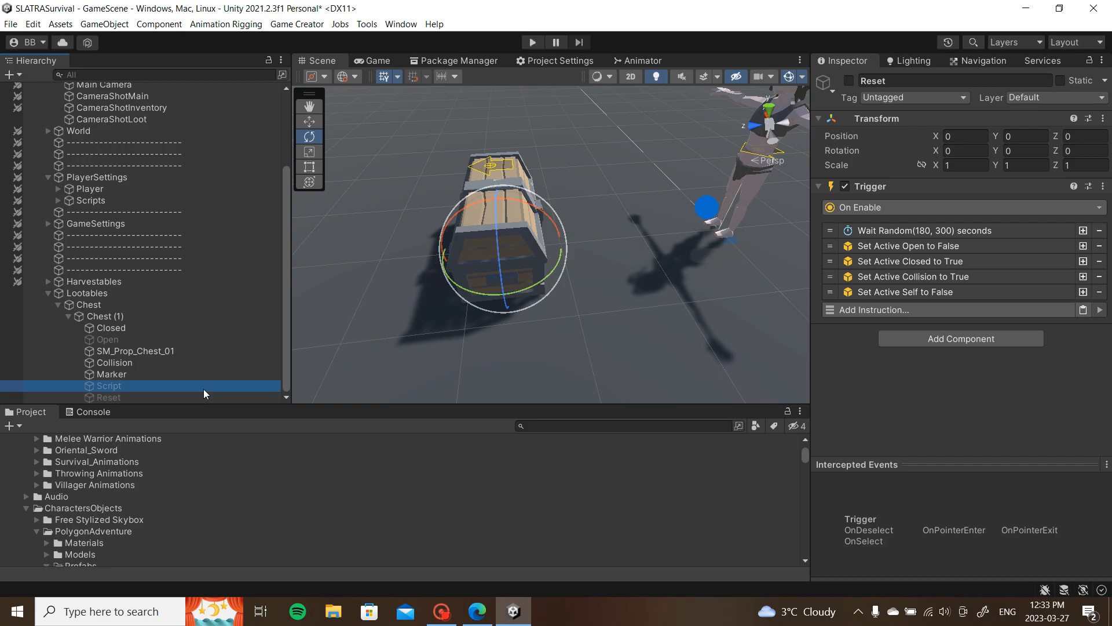
{"action": "scroll", "coordinate": [927, 338], "scroll_direction": "down", "scroll_amount": 5}
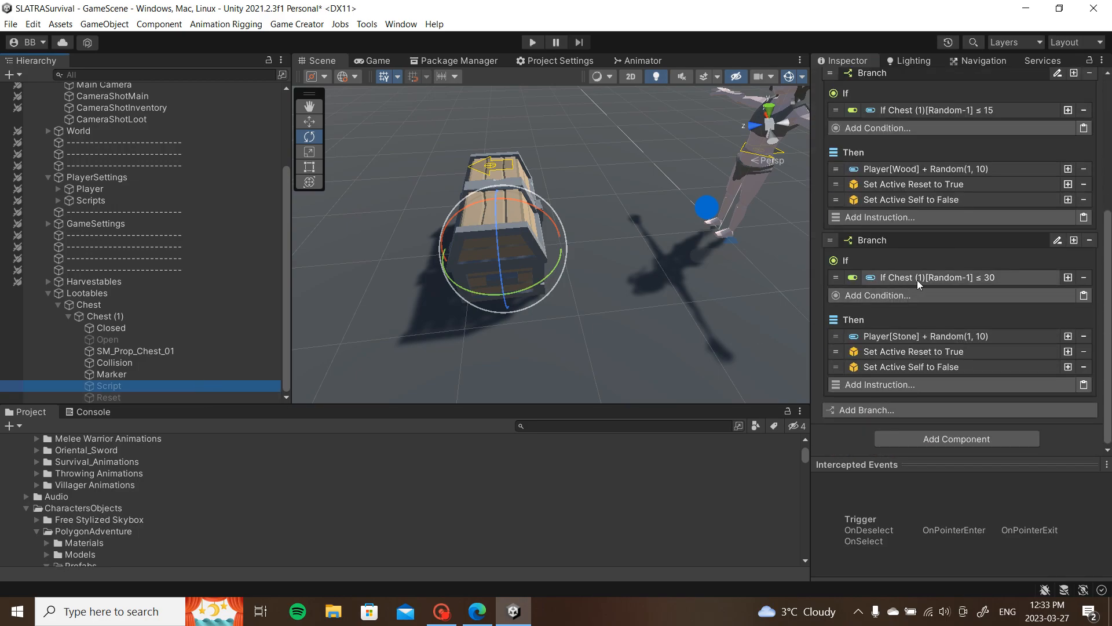
{"action": "left_click", "coordinate": [1075, 240]}
{"action": "left_click", "coordinate": [995, 278]}
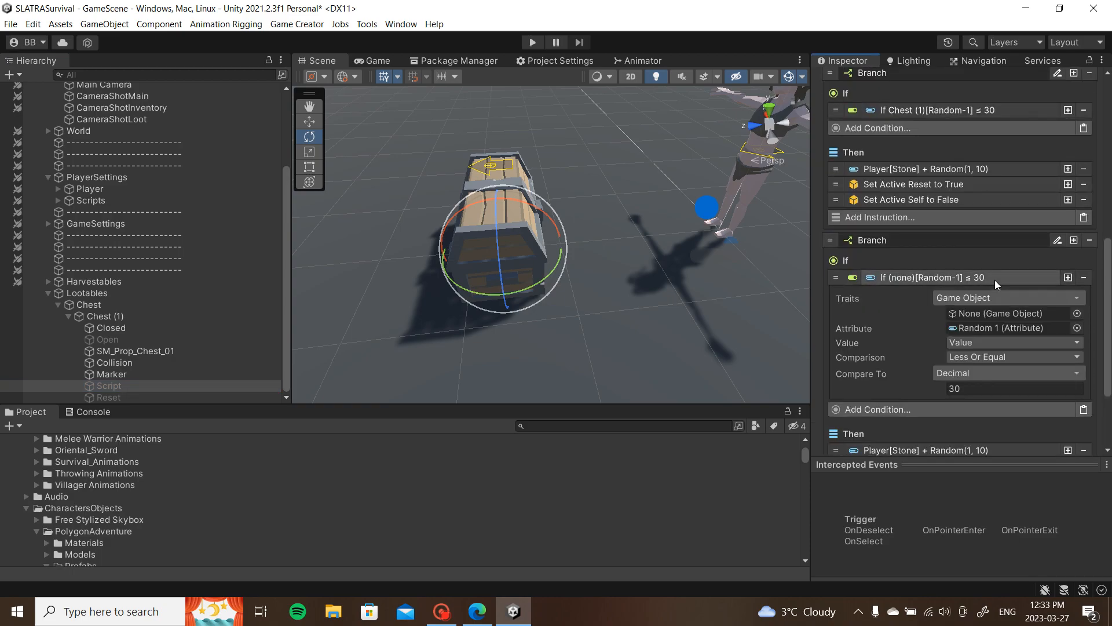
{"action": "left_click", "coordinate": [969, 389]}
{"action": "type", "text": "45"}
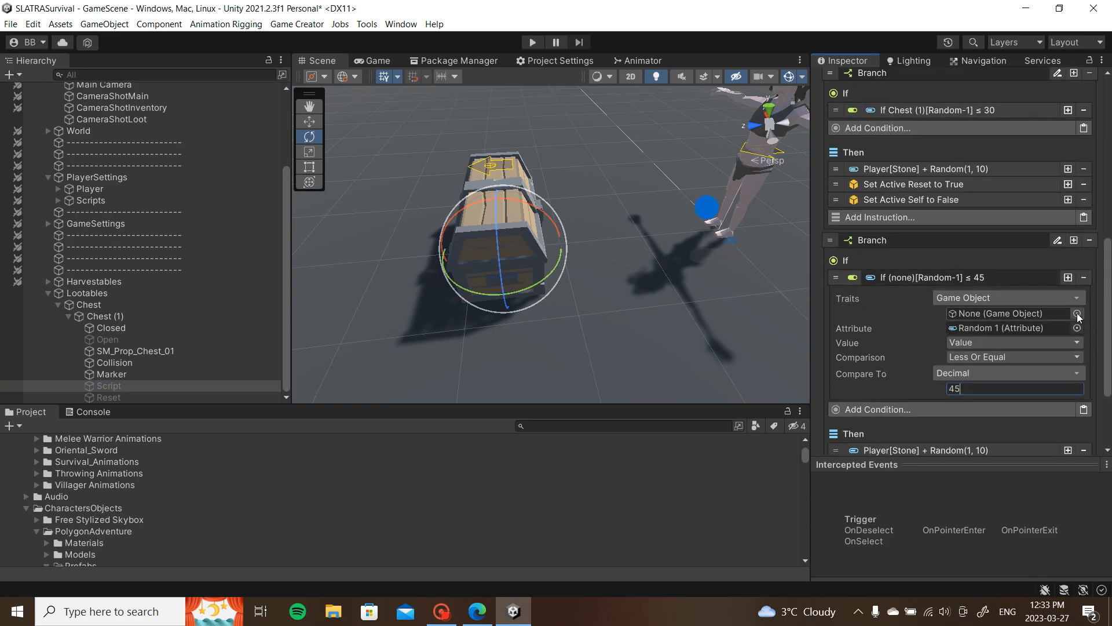
{"action": "left_click_drag", "start_coordinate": [118, 316], "coordinate": [996, 314]}
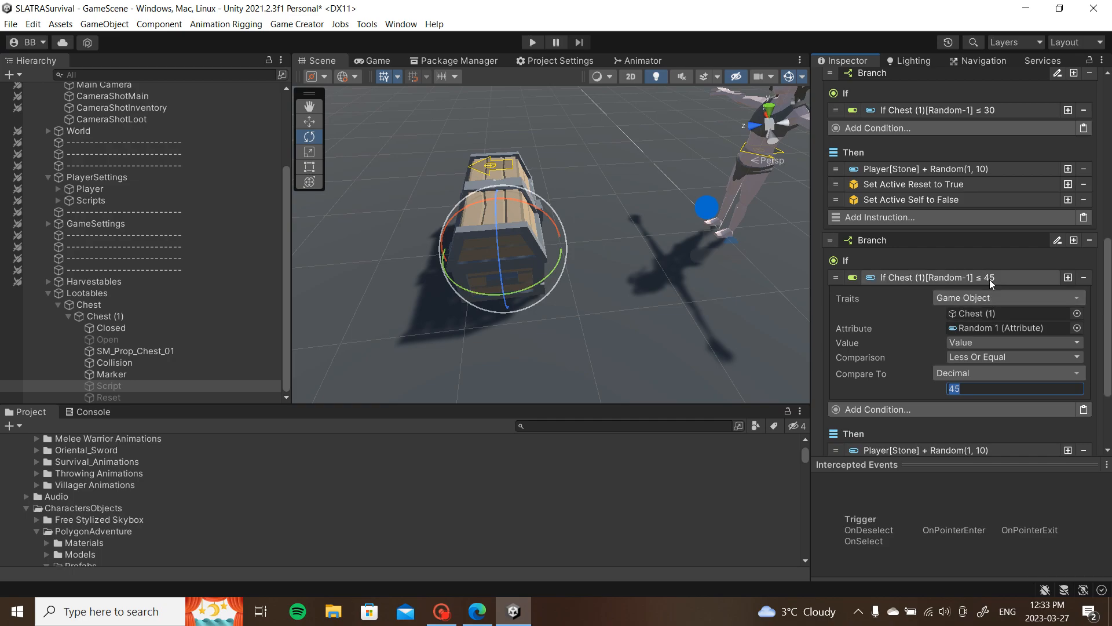
{"action": "left_click", "coordinate": [977, 279]}
Step: In the ≤ 45 branch, change the player attribute to Cloth and assign Reset as the object to activate
{"action": "left_click", "coordinate": [958, 337]}
{"action": "left_click", "coordinate": [1082, 372]}
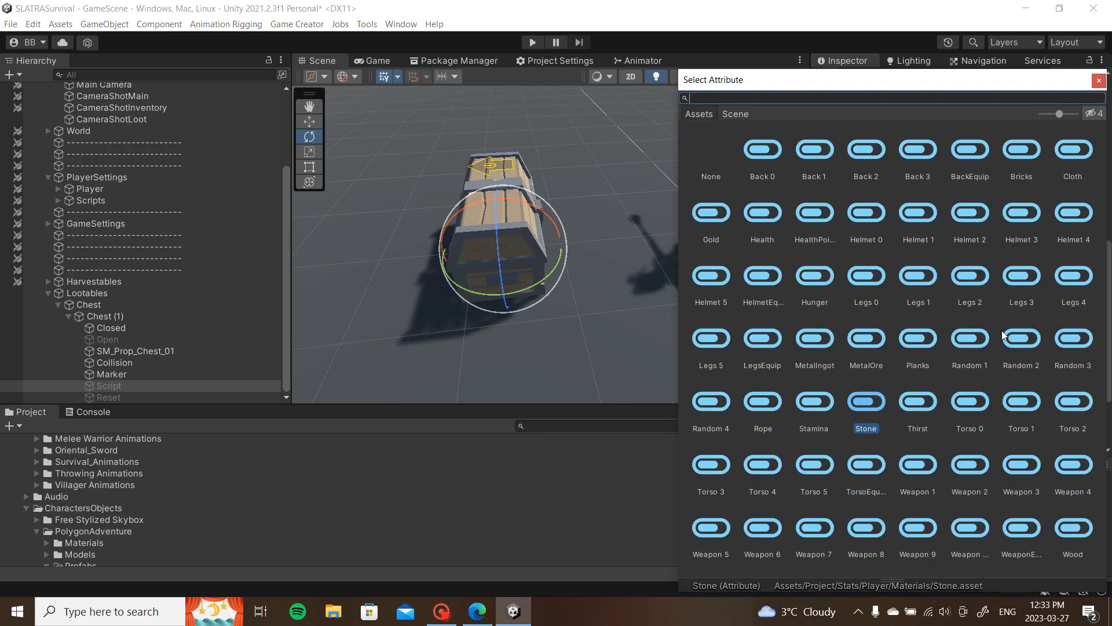
{"action": "double_click", "coordinate": [1074, 176]}
{"action": "left_click", "coordinate": [964, 340]}
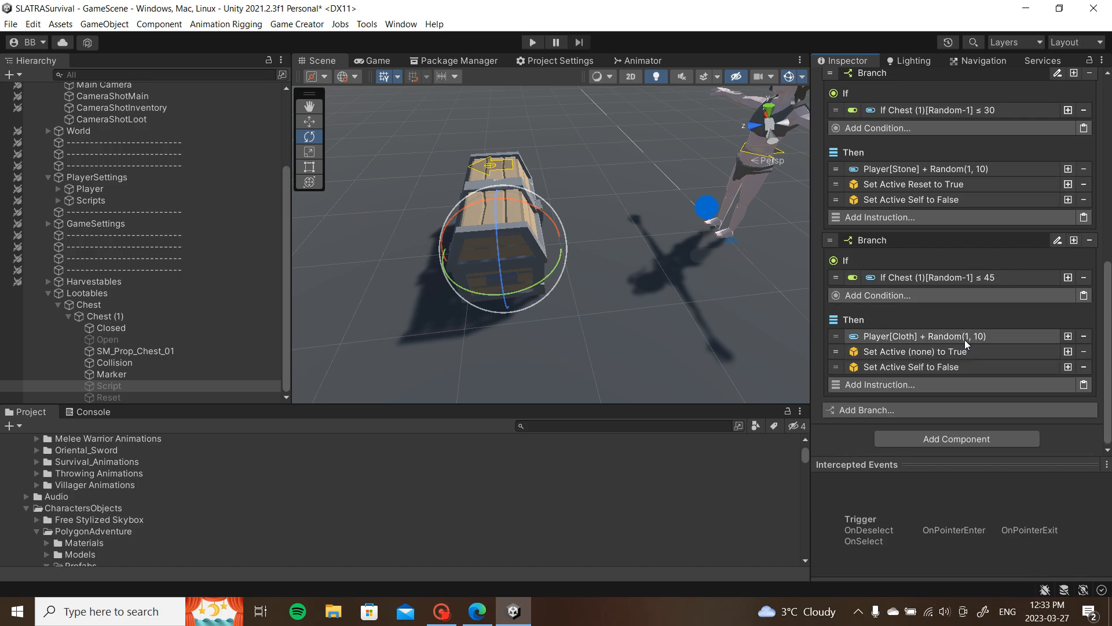
{"action": "left_click", "coordinate": [964, 347]}
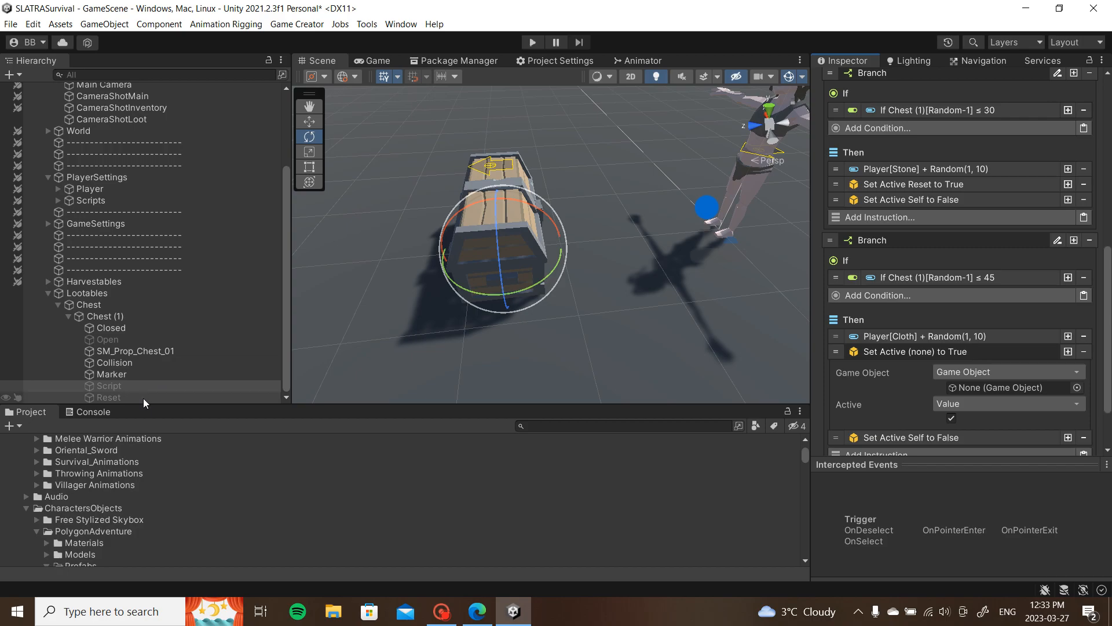
{"action": "left_click_drag", "start_coordinate": [142, 399], "coordinate": [978, 387]}
{"action": "left_click", "coordinate": [963, 354]}
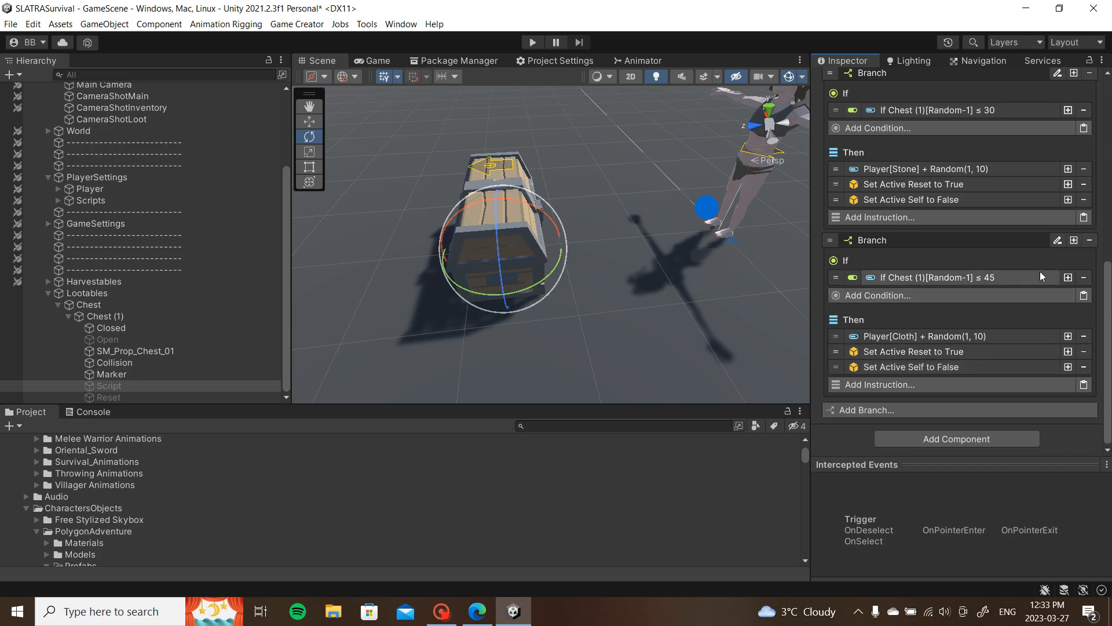
Step: Duplicate the Random-1 ≤ 45 branch and set the copy's condition to Chest (1) Random-1 ≤ 60
{"action": "left_click", "coordinate": [1074, 240]}
{"action": "scroll", "coordinate": [945, 339], "scroll_direction": "down", "scroll_amount": 3}
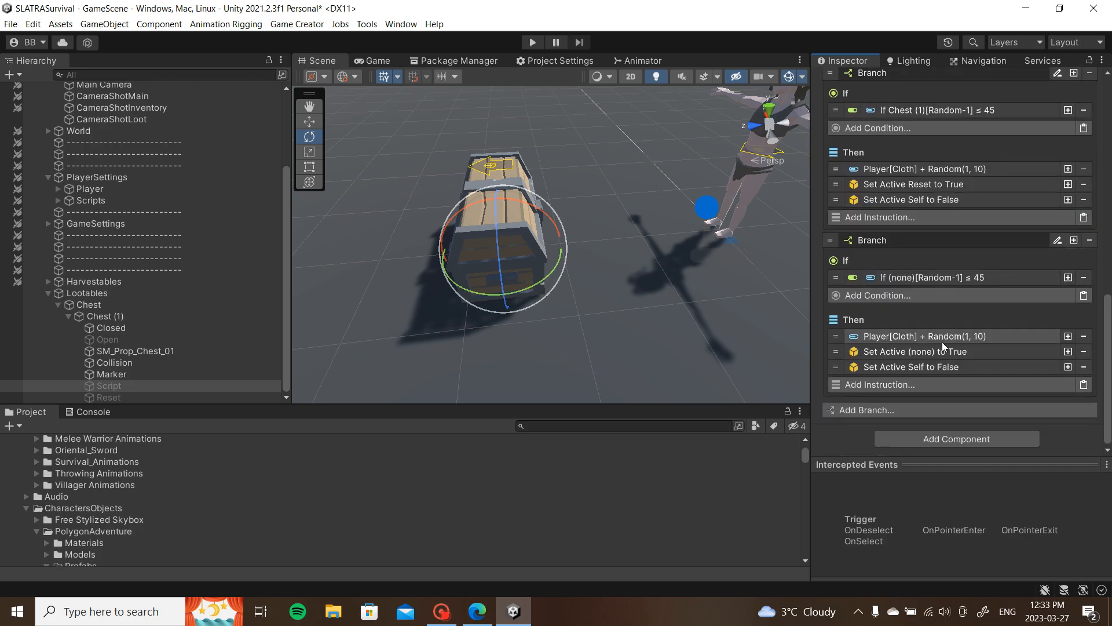
{"action": "left_click", "coordinate": [958, 279]}
{"action": "left_click_drag", "start_coordinate": [255, 316], "coordinate": [982, 315]}
{"action": "left_click", "coordinate": [900, 394]}
{"action": "type", "text": "60"}
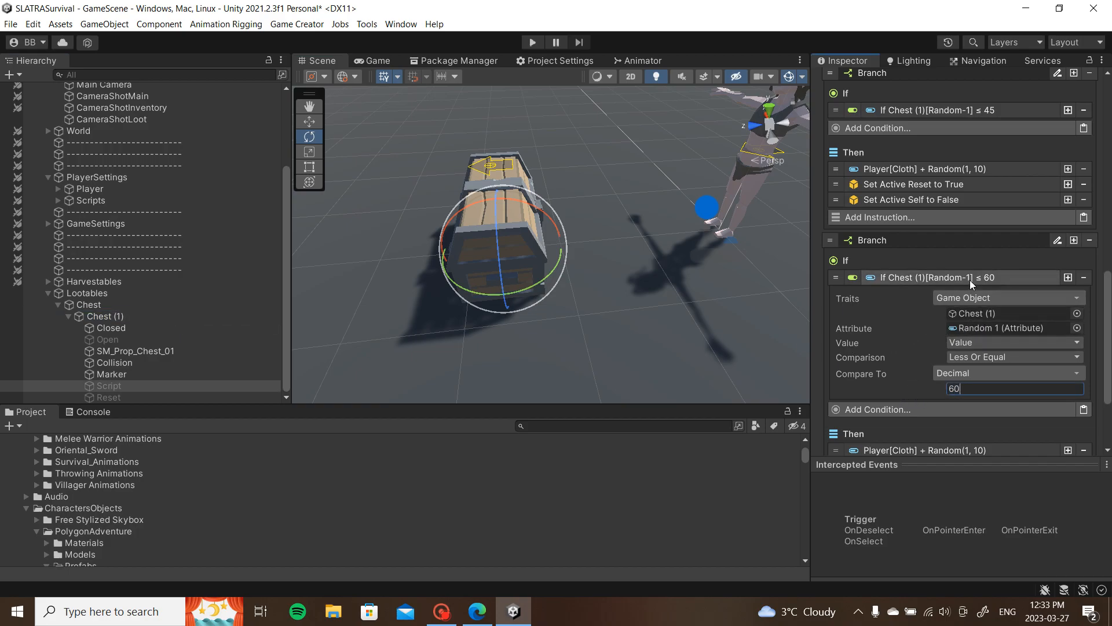
{"action": "left_click", "coordinate": [970, 280]}
Step: In the ≤ 60 branch, change the player attribute to MetalOre and assign Reset as the object to activate
{"action": "left_click", "coordinate": [960, 336]}
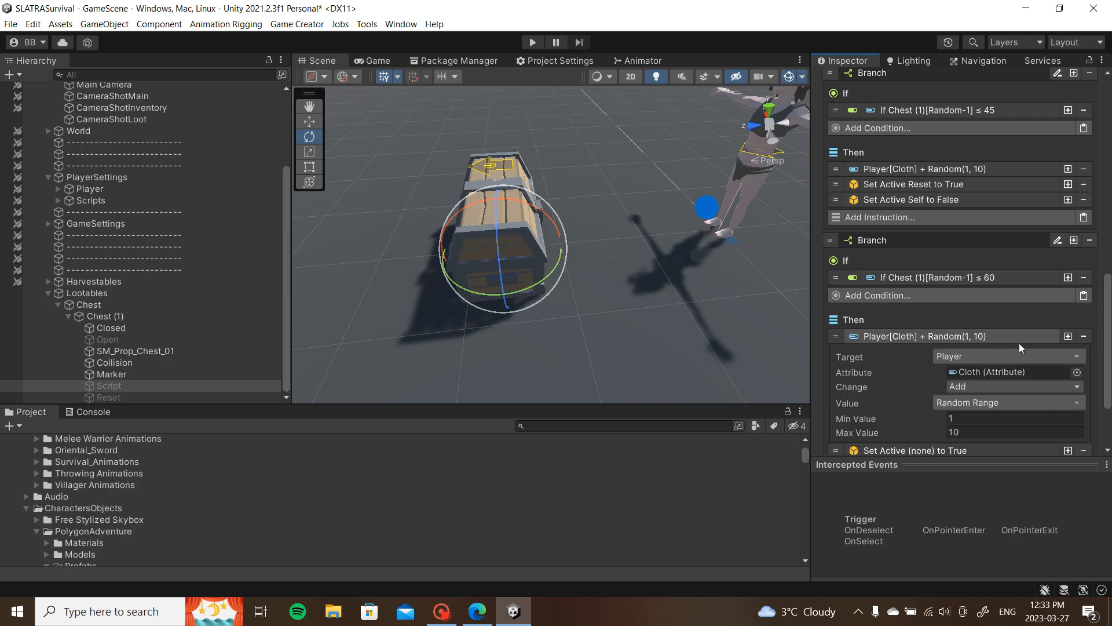
{"action": "left_click", "coordinate": [1020, 372]}
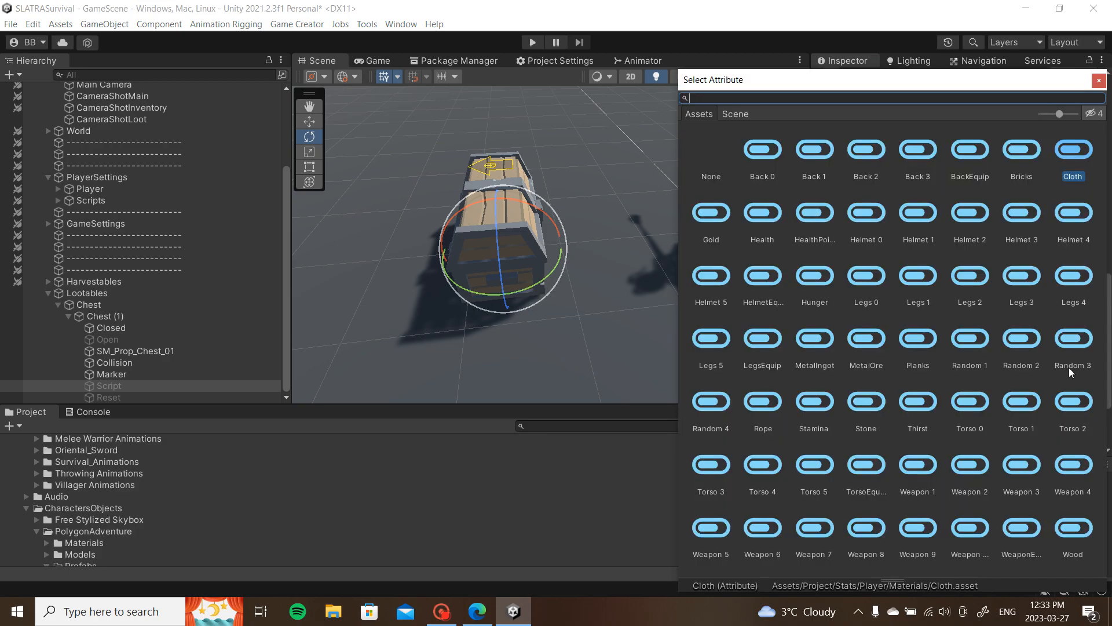
{"action": "double_click", "coordinate": [870, 348]}
{"action": "left_click", "coordinate": [928, 339]}
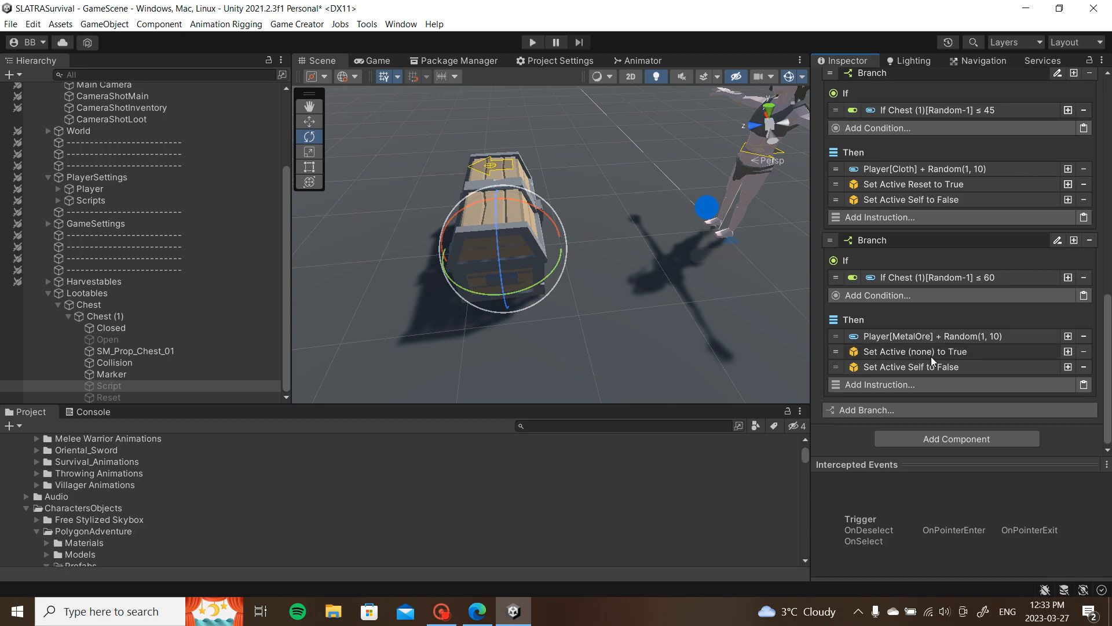
{"action": "left_click", "coordinate": [932, 357]}
{"action": "left_click_drag", "start_coordinate": [101, 396], "coordinate": [995, 386]}
{"action": "left_click", "coordinate": [976, 352]}
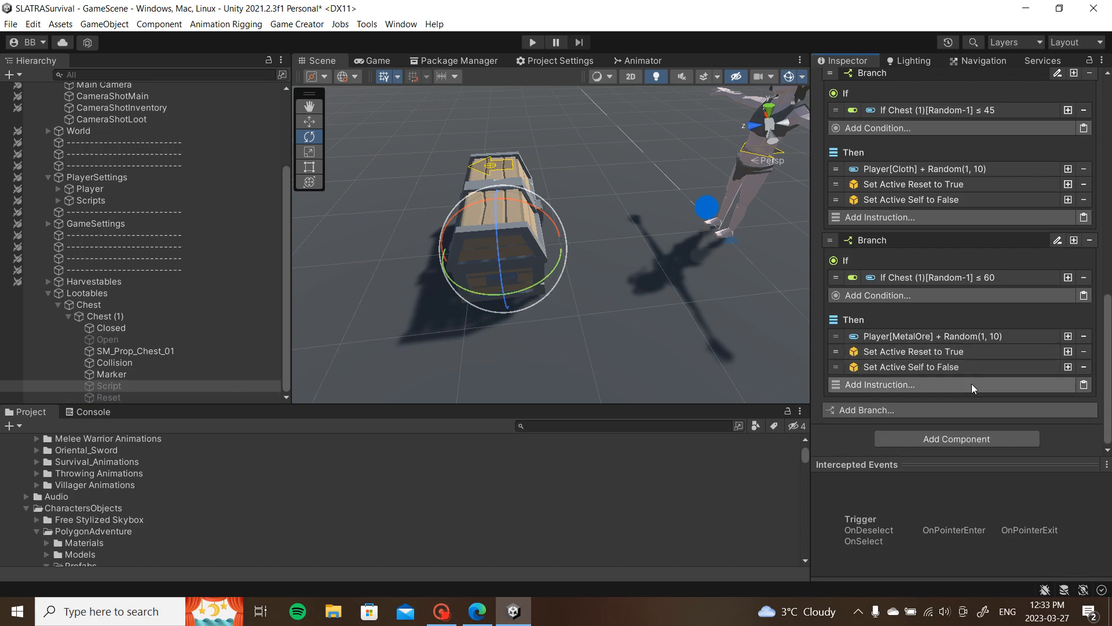
Step: Review the Script object's branches and the Collision object's trigger instructions, including its Random-1 range, and return to Script
{"action": "scroll", "coordinate": [965, 392], "scroll_direction": "up", "scroll_amount": 10}
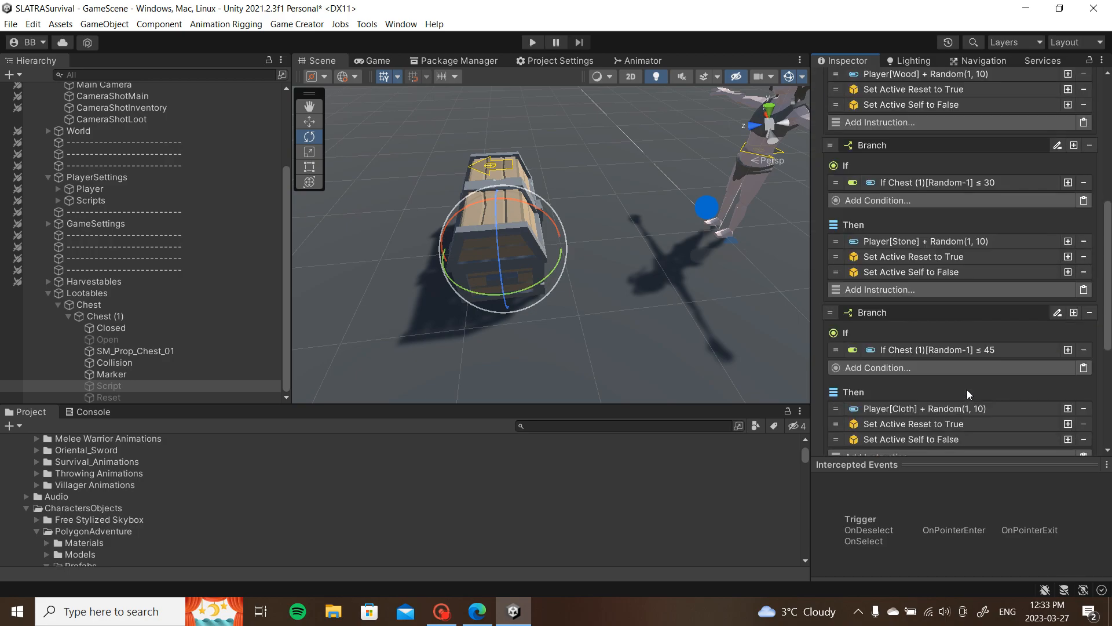
{"action": "scroll", "coordinate": [967, 393], "scroll_direction": "down", "scroll_amount": 10}
{"action": "left_click", "coordinate": [249, 363]}
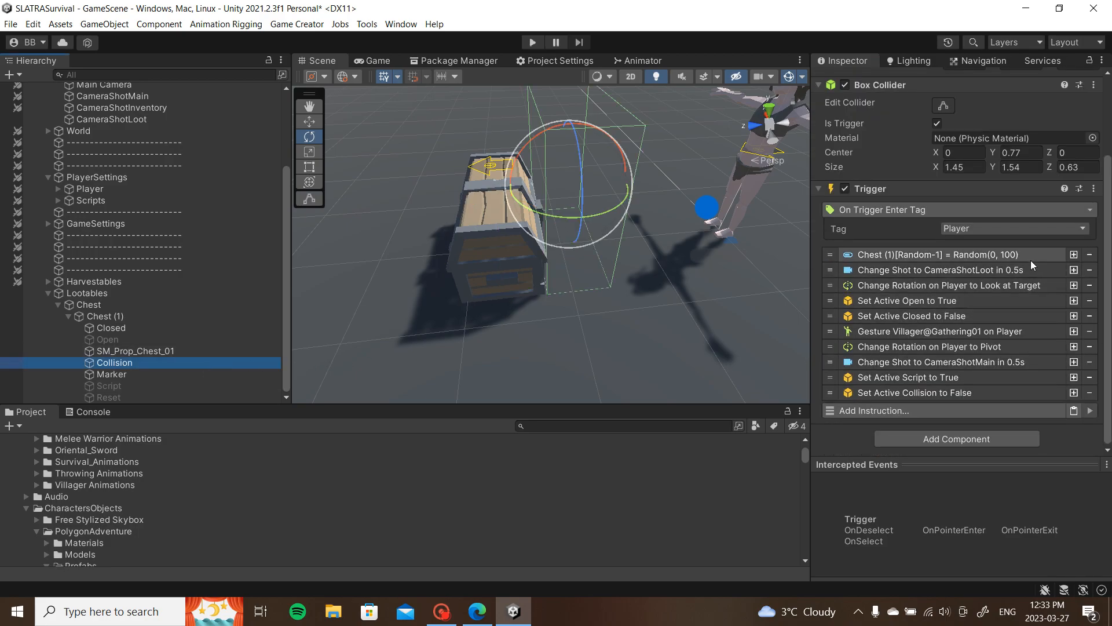
{"action": "left_click", "coordinate": [117, 394]}
{"action": "left_click", "coordinate": [110, 386]}
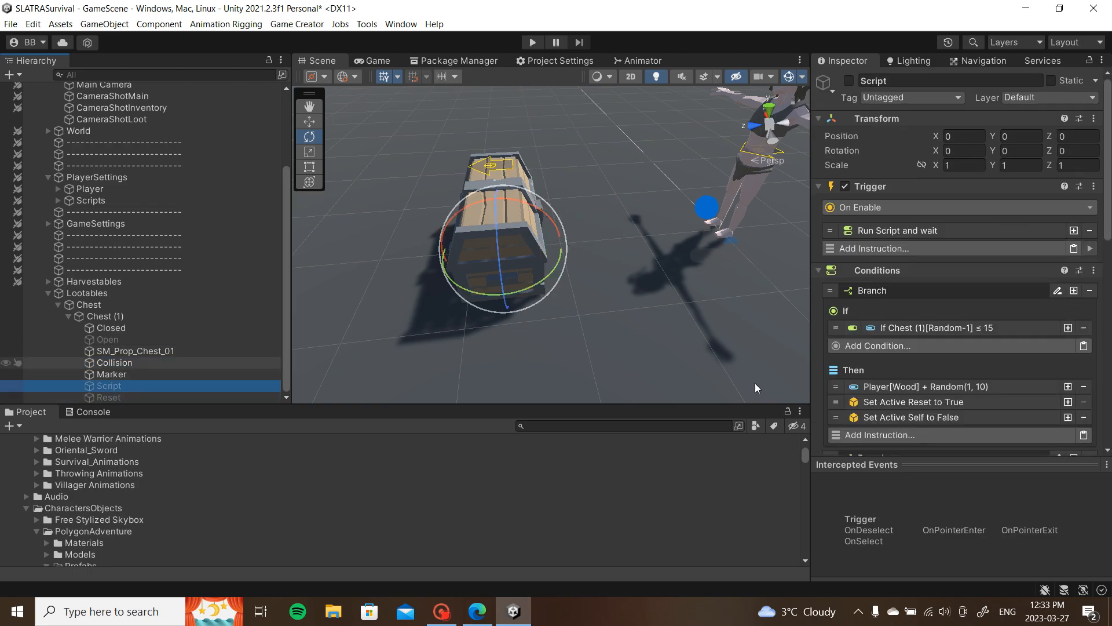
Step: Duplicate the Random-1 ≤ 60 branch and set the copy's condition to Chest (1) Random-1 ≤ 85
{"action": "scroll", "coordinate": [918, 378], "scroll_direction": "down", "scroll_amount": 10}
{"action": "left_click", "coordinate": [1074, 240]}
{"action": "scroll", "coordinate": [985, 290], "scroll_direction": "down", "scroll_amount": 5}
{"action": "left_click", "coordinate": [940, 279]}
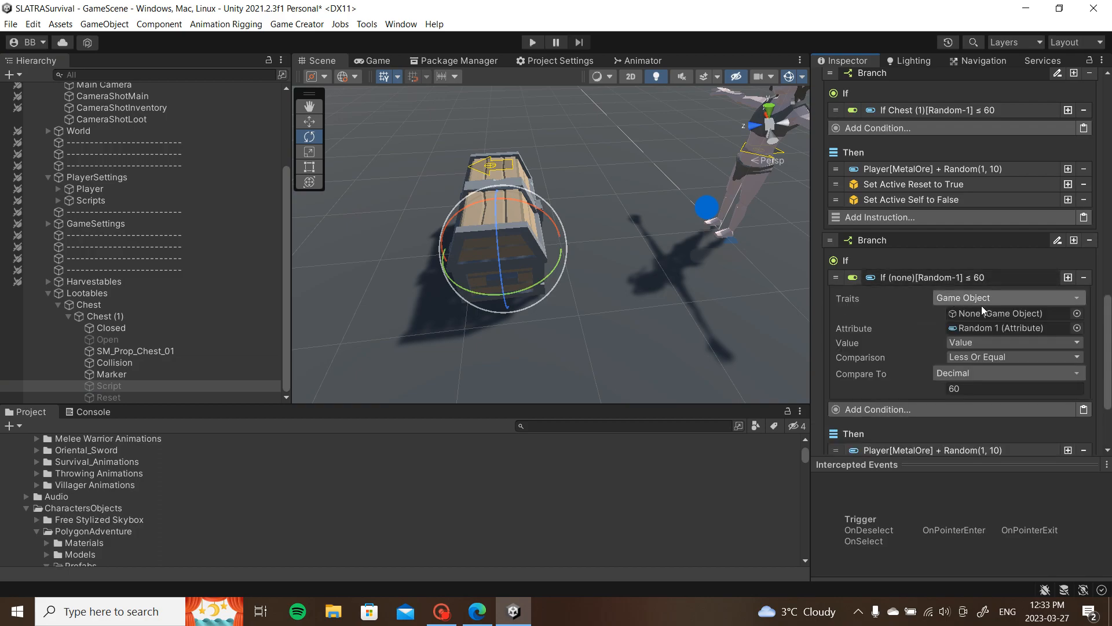
{"action": "left_click_drag", "start_coordinate": [191, 316], "coordinate": [1007, 316]}
{"action": "scroll", "coordinate": [1006, 336], "scroll_direction": "down", "scroll_amount": 2}
{"action": "left_click", "coordinate": [979, 311]}
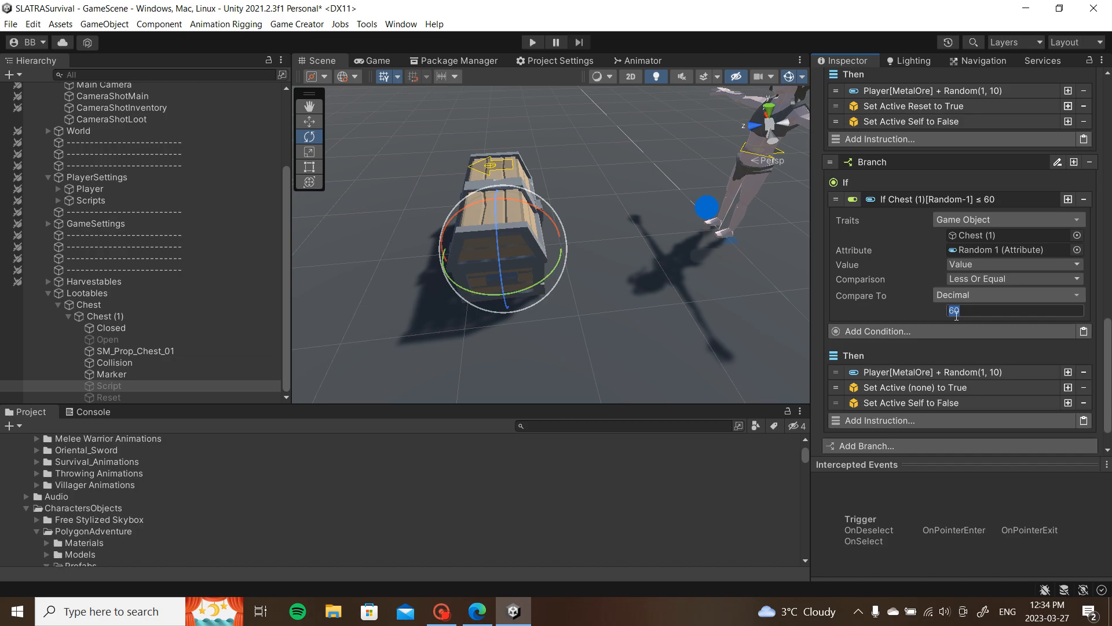
{"action": "type", "text": "85"}
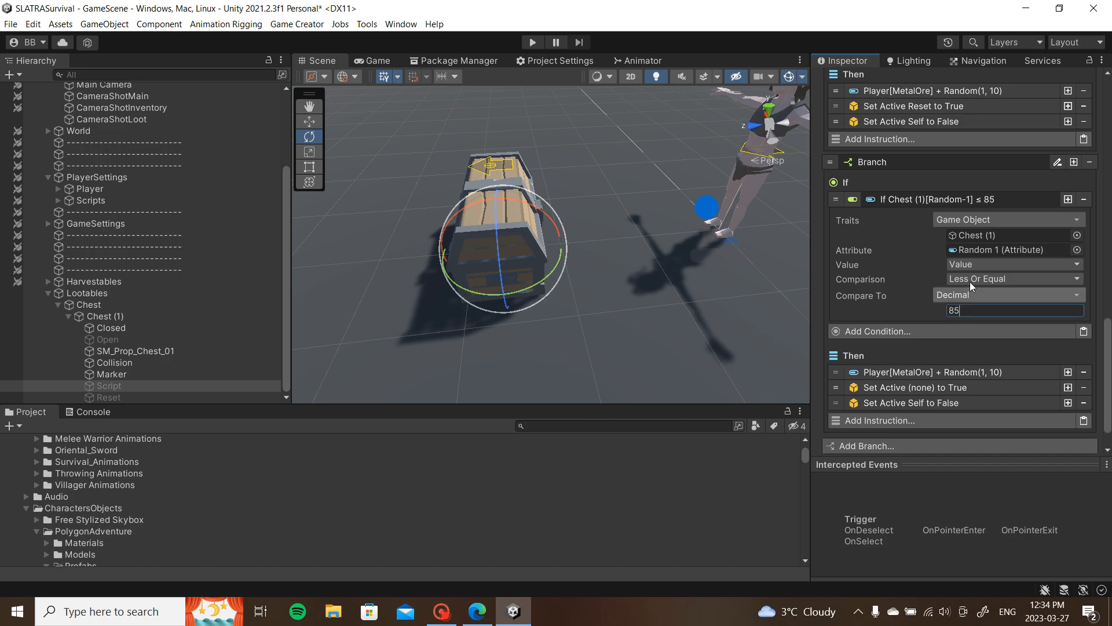
{"action": "key", "text": "Return"}
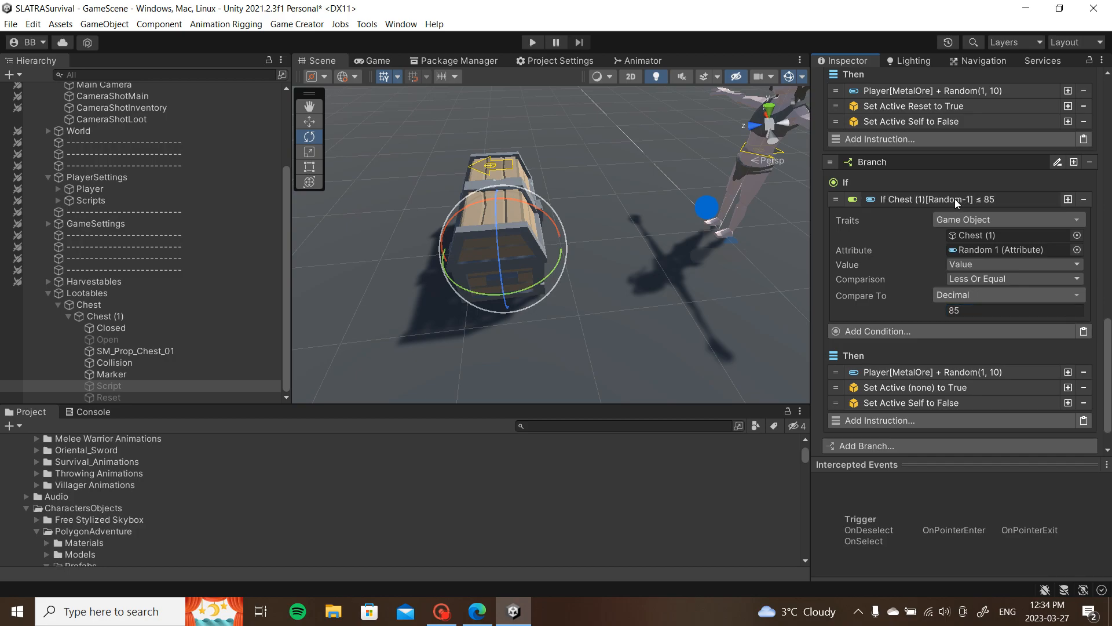
{"action": "left_click", "coordinate": [955, 199]}
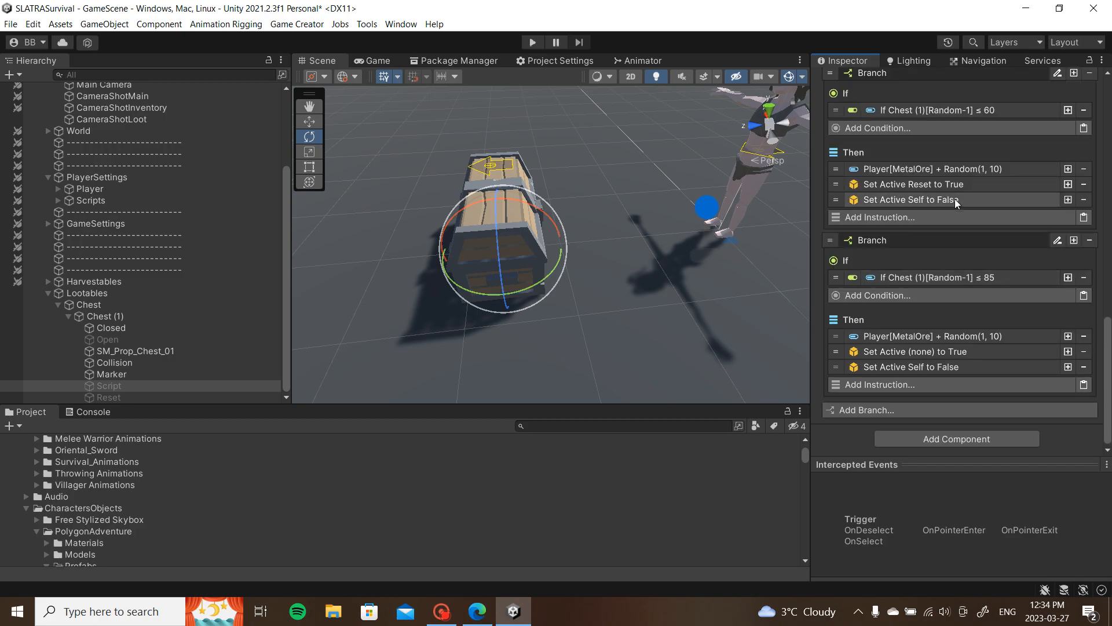
Step: Raise the Random-1 threshold in the last branch's condition to 100
{"action": "left_click", "coordinate": [978, 335]}
{"action": "left_click", "coordinate": [978, 335]}
{"action": "left_click", "coordinate": [986, 276]}
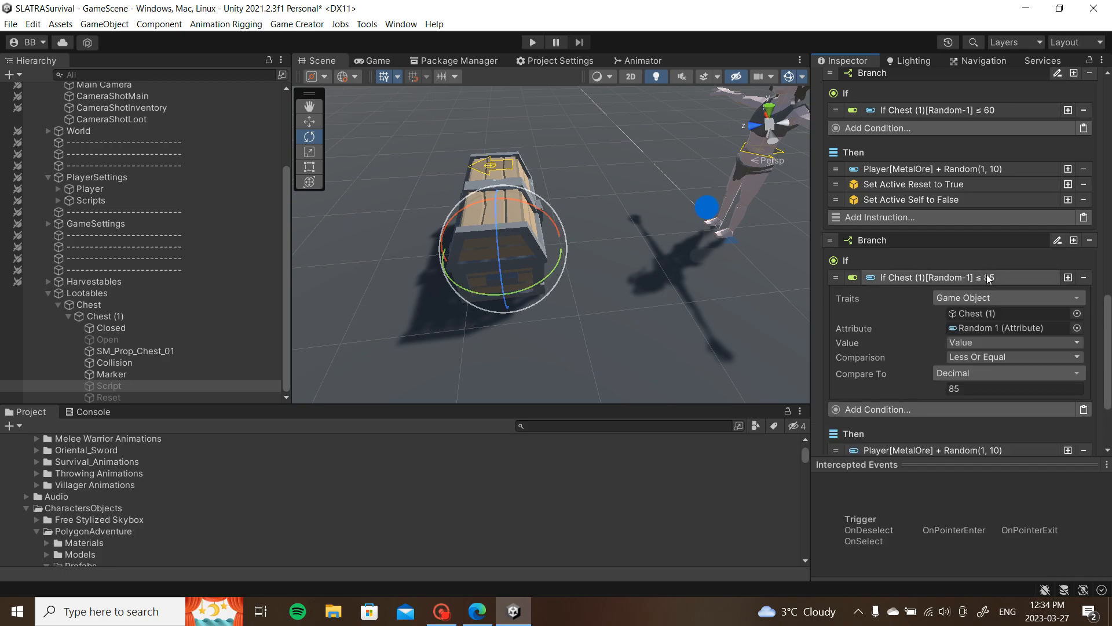
{"action": "left_click", "coordinate": [997, 387]}
{"action": "type", "text": "10"}
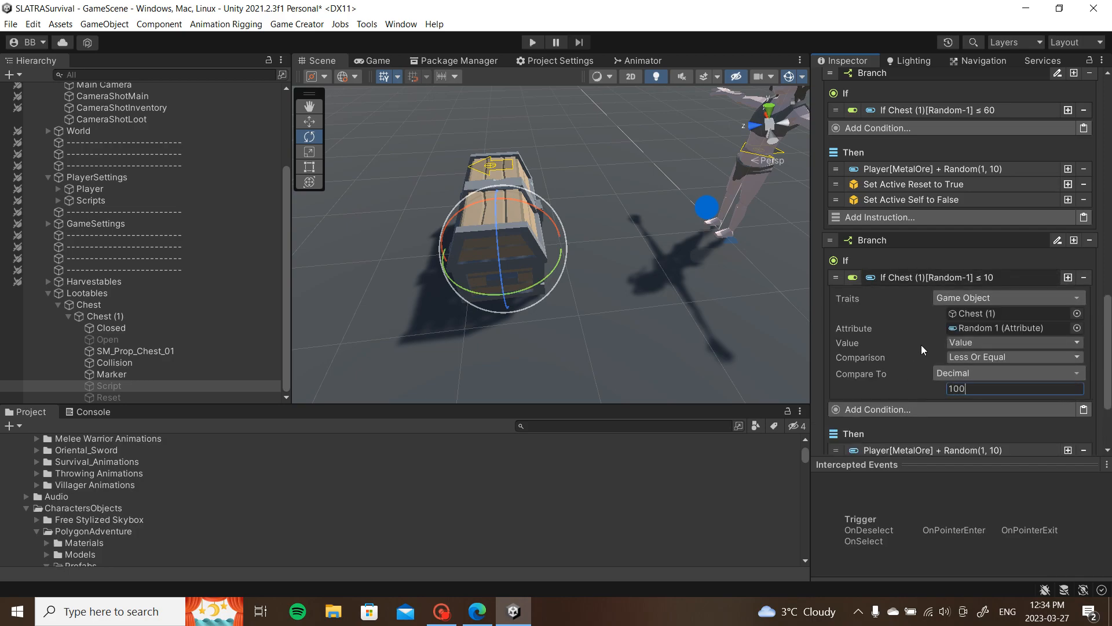
{"action": "type", "text": "0"}
{"action": "left_click", "coordinate": [950, 281]}
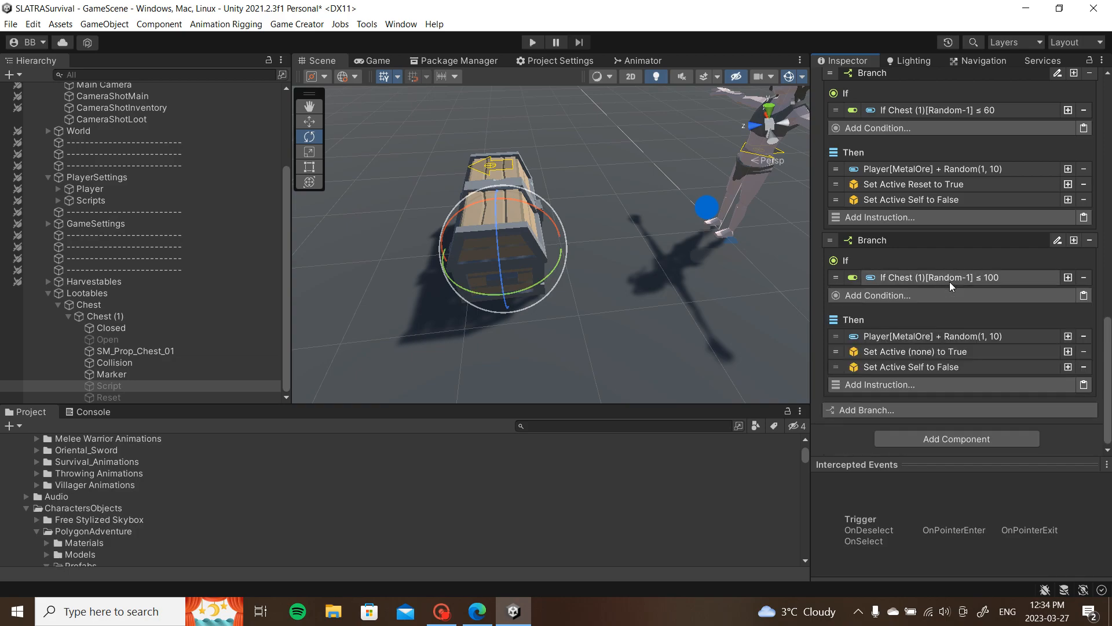
Step: In the ≤ 100 branch, change the player attribute to Gold with a random range of 25 to 100
{"action": "left_click", "coordinate": [940, 335]}
{"action": "left_click", "coordinate": [1071, 377]}
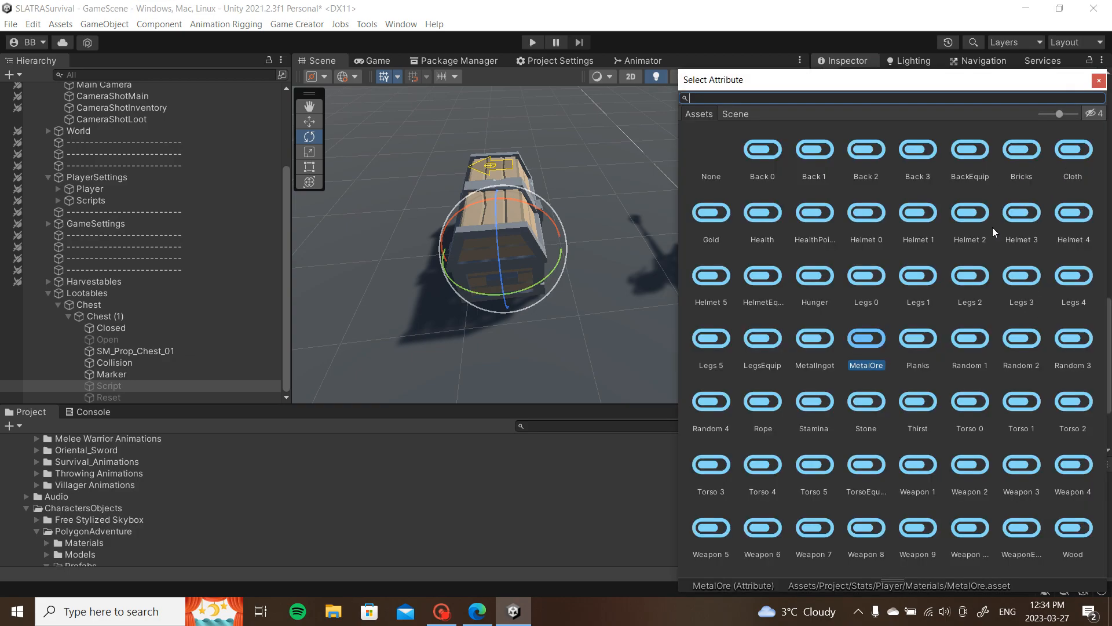
{"action": "double_click", "coordinate": [711, 216]}
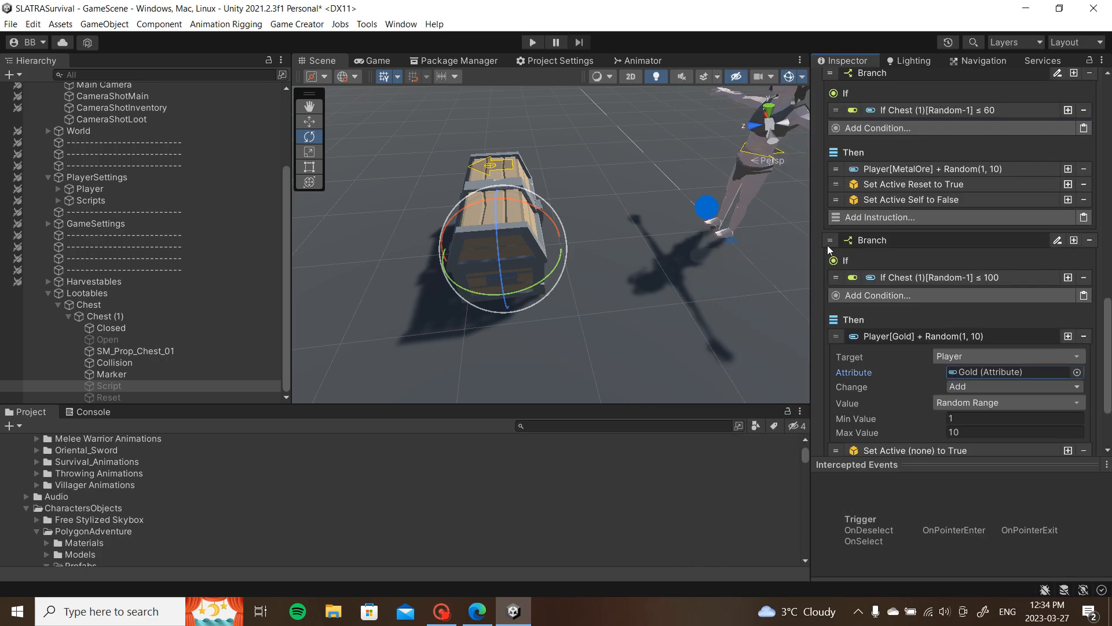
{"action": "left_click", "coordinate": [949, 332]}
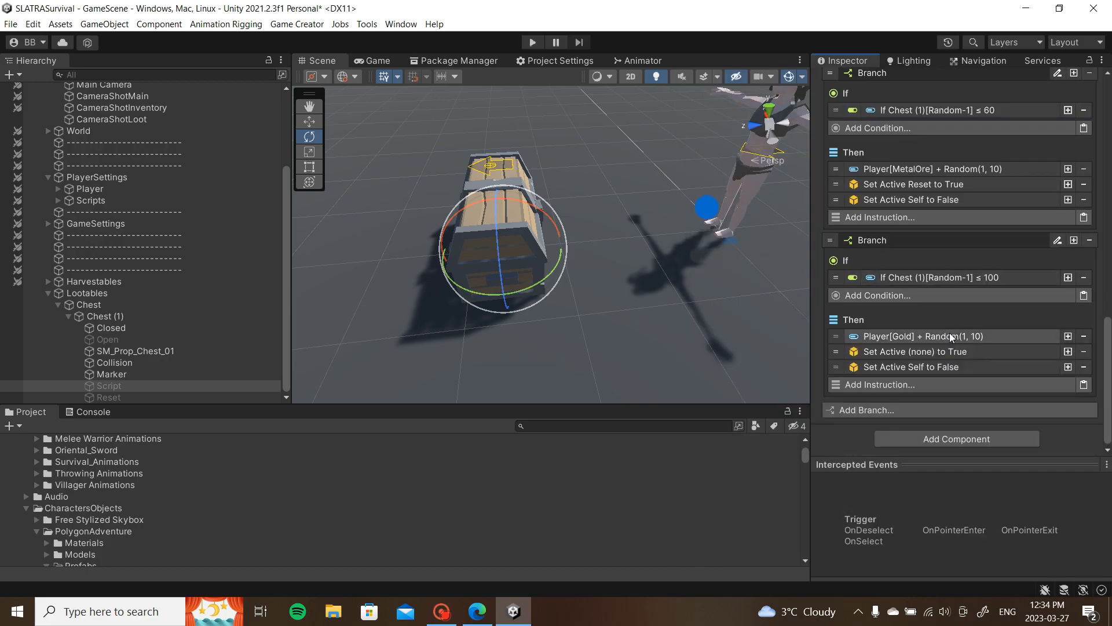
{"action": "left_click", "coordinate": [949, 335]}
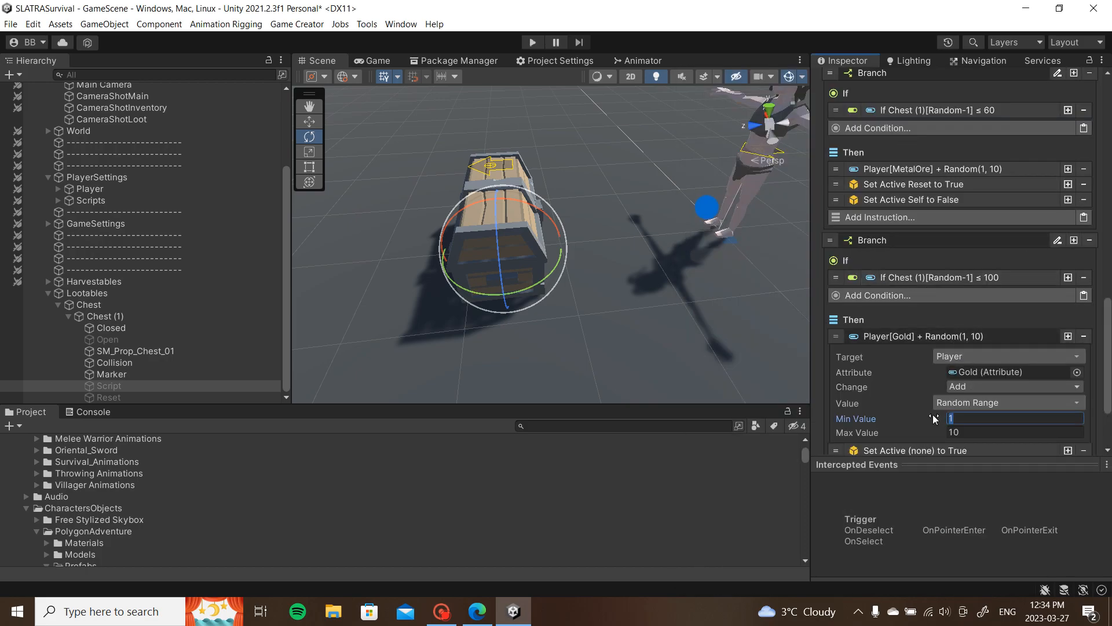
{"action": "type", "text": "25"}
{"action": "key", "text": "Tab"}
{"action": "type", "text": "100"}
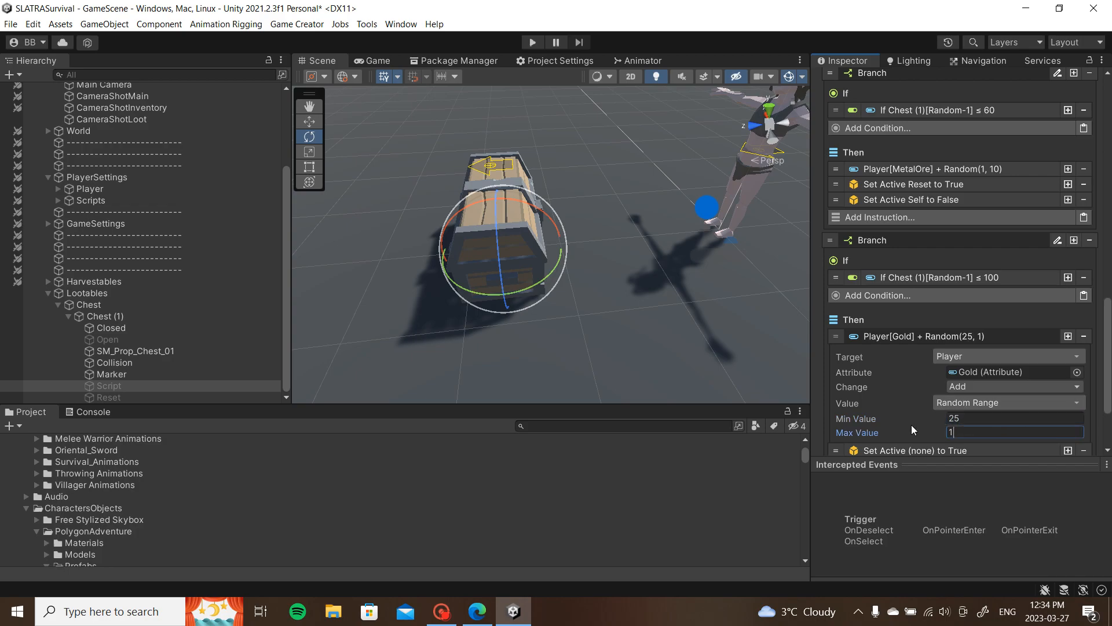
{"action": "left_click", "coordinate": [968, 332]}
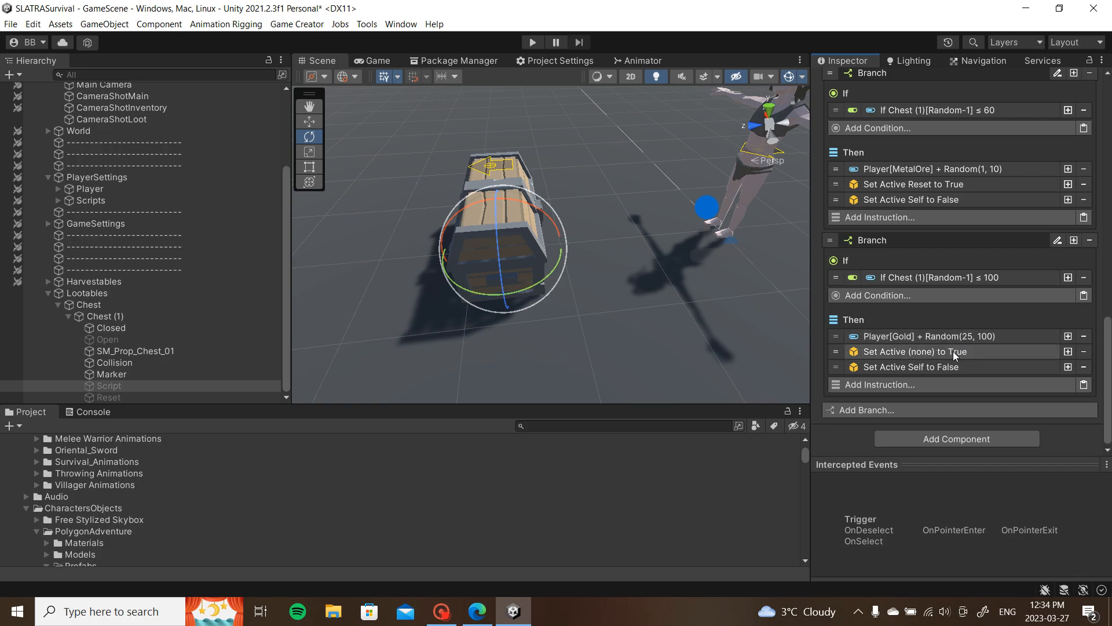
Step: Assign Reset as the object to activate in the ≤ 100 branch and save the scene
{"action": "left_click", "coordinate": [953, 351]}
{"action": "left_click_drag", "start_coordinate": [157, 396], "coordinate": [1019, 387]}
{"action": "left_click", "coordinate": [943, 352]}
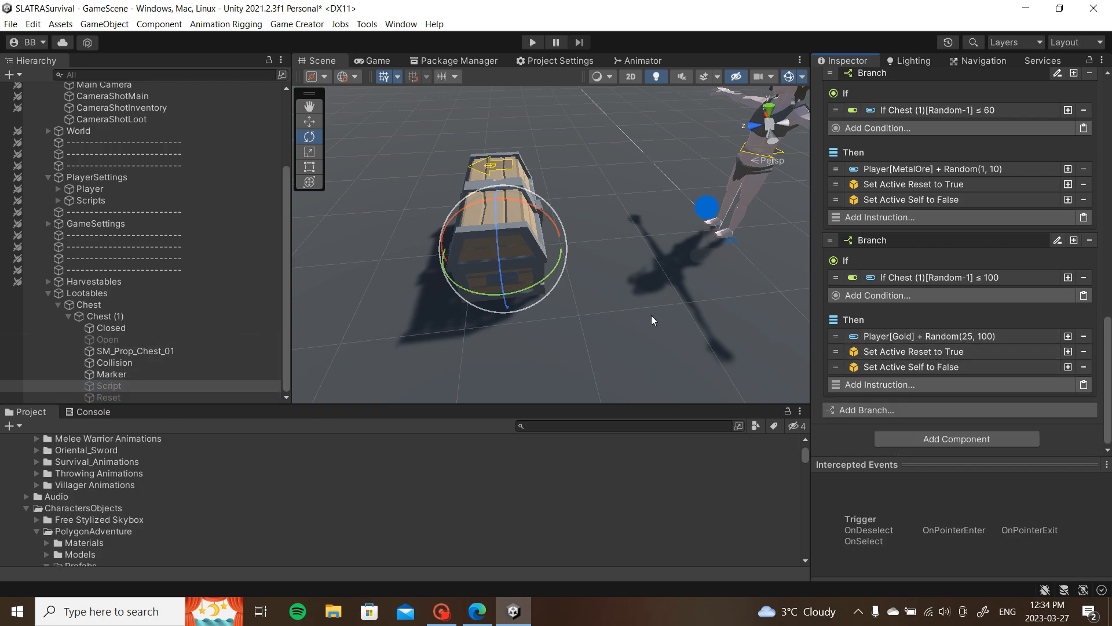
{"action": "key", "text": "ctrl+s"}
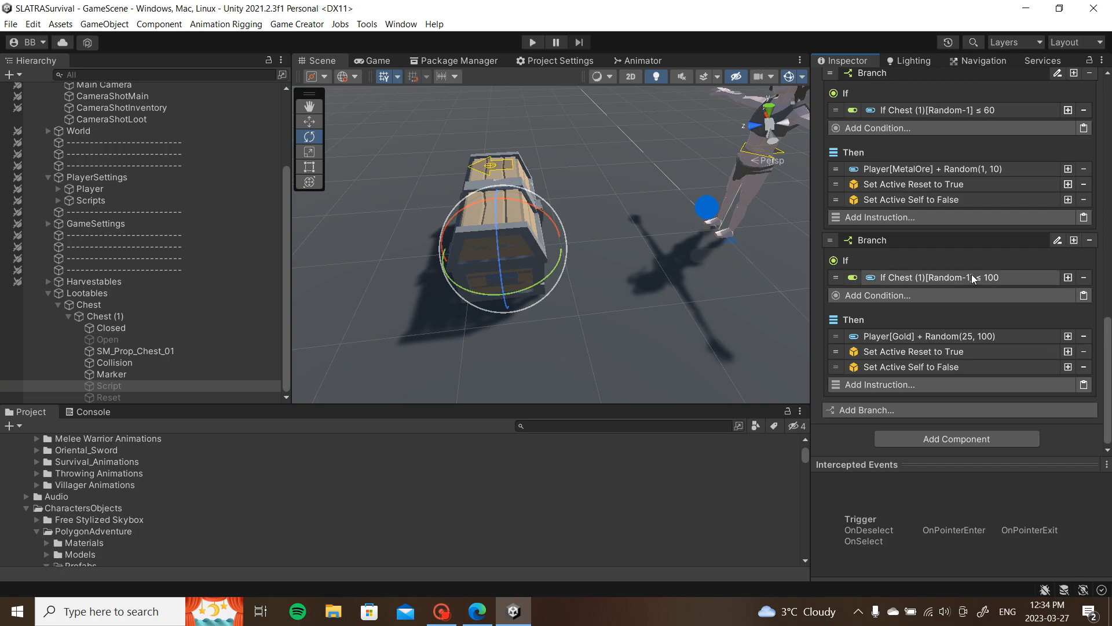
Step: Look through the scene hierarchy for the message scripts, expanding GameSettings, GameScripts and Messages
{"action": "scroll", "coordinate": [971, 275], "scroll_direction": "up", "scroll_amount": 10}
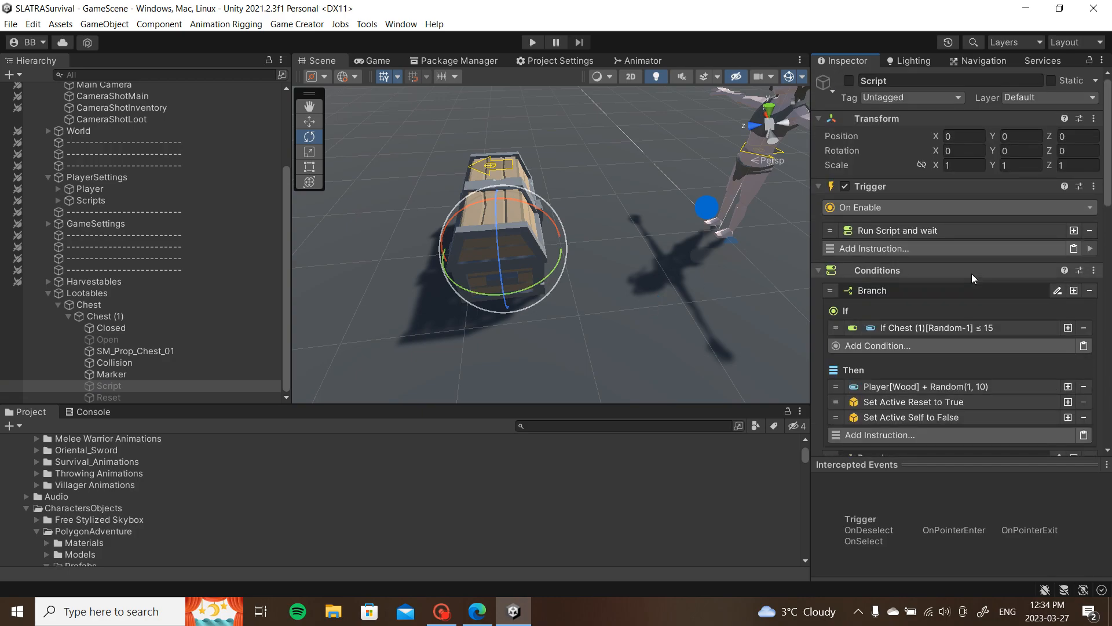
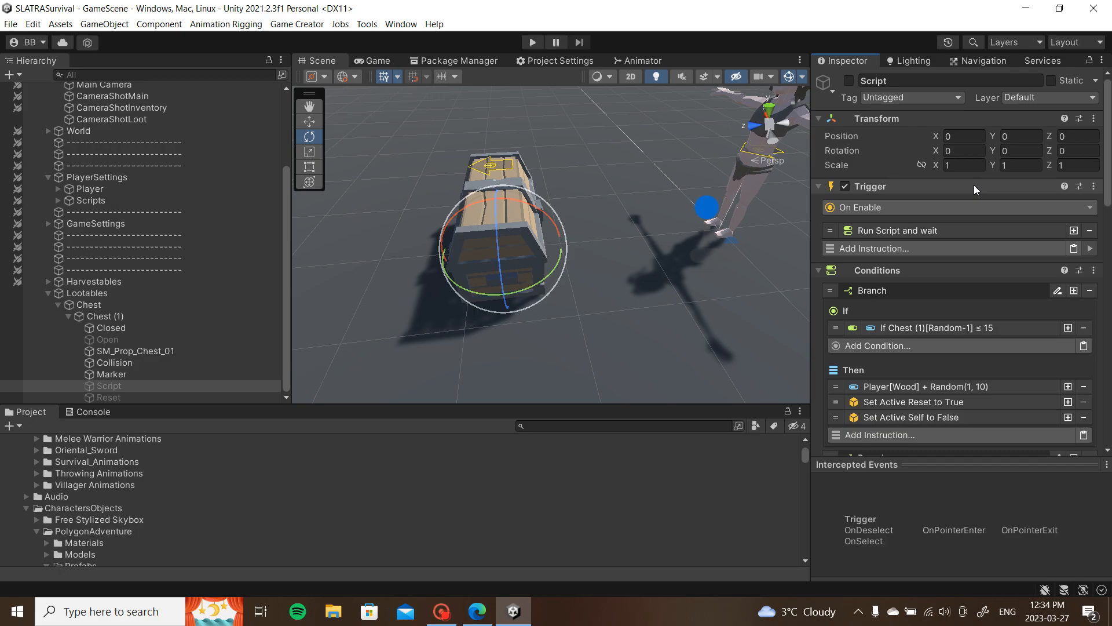
{"action": "left_click", "coordinate": [215, 320]}
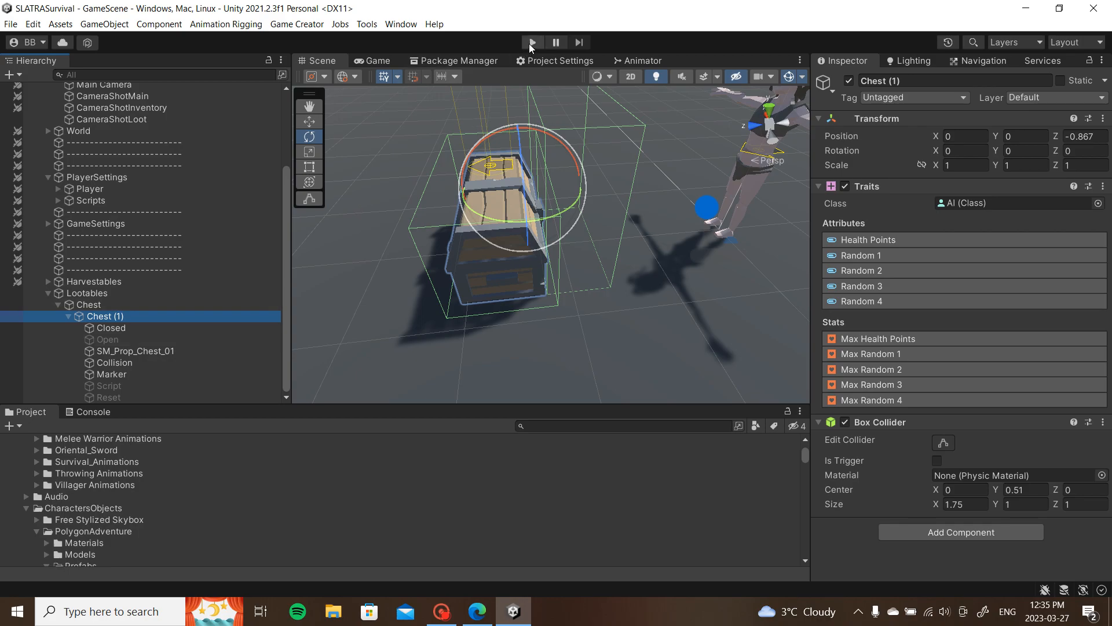
{"action": "scroll", "coordinate": [129, 172], "scroll_direction": "up", "scroll_amount": 3}
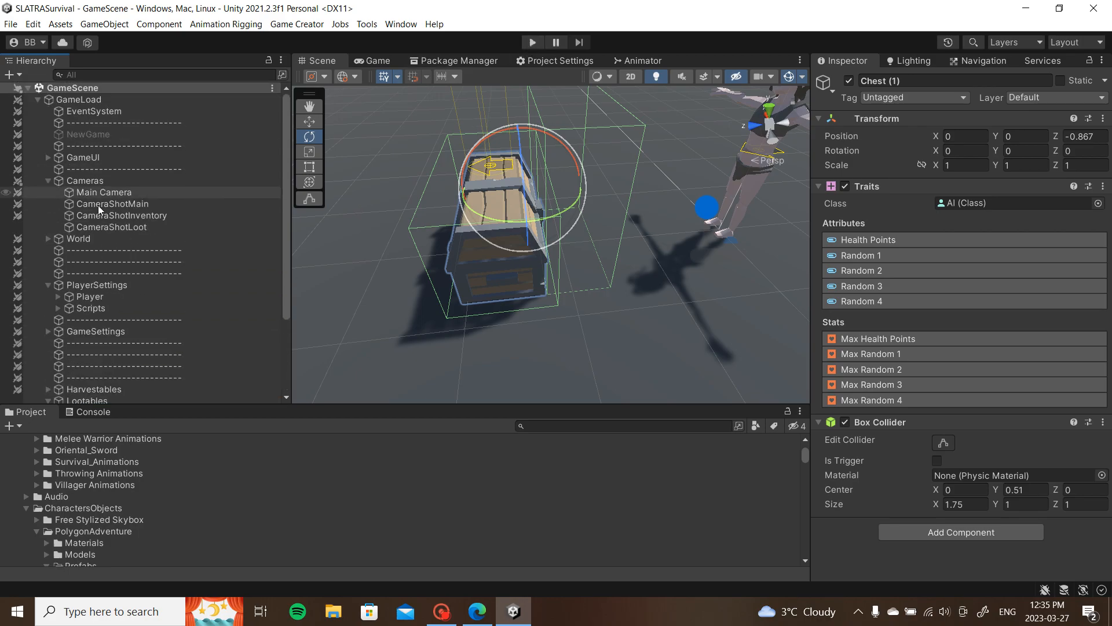
{"action": "left_click", "coordinate": [56, 310]}
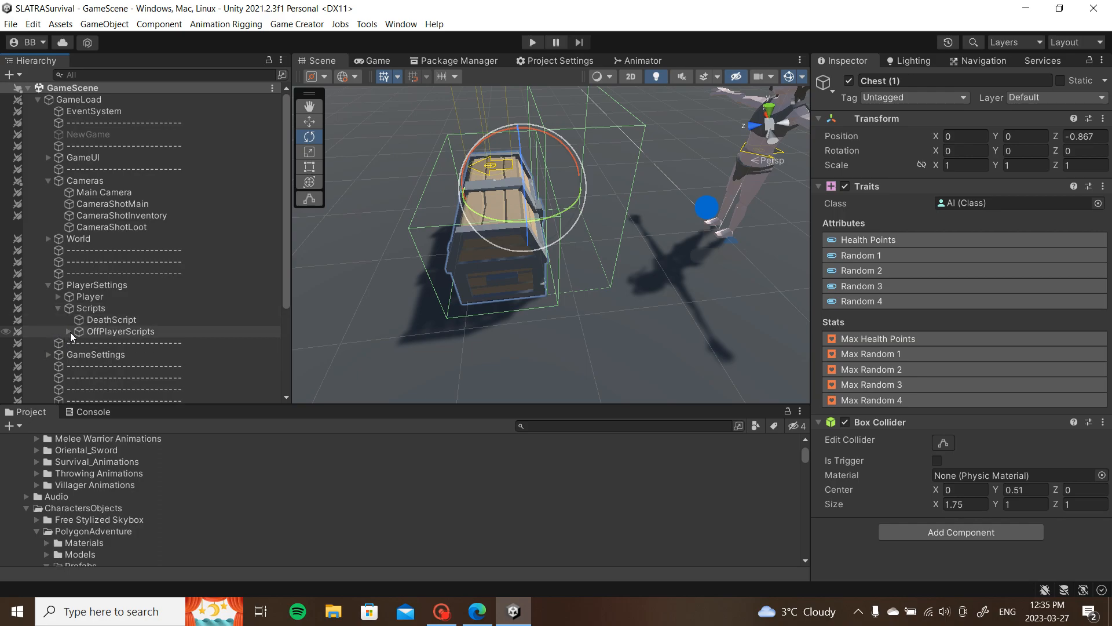
{"action": "left_click", "coordinate": [69, 332]}
{"action": "left_click", "coordinate": [69, 331]}
{"action": "left_click", "coordinate": [58, 309]}
{"action": "left_click", "coordinate": [50, 330]}
{"action": "left_click", "coordinate": [62, 367]}
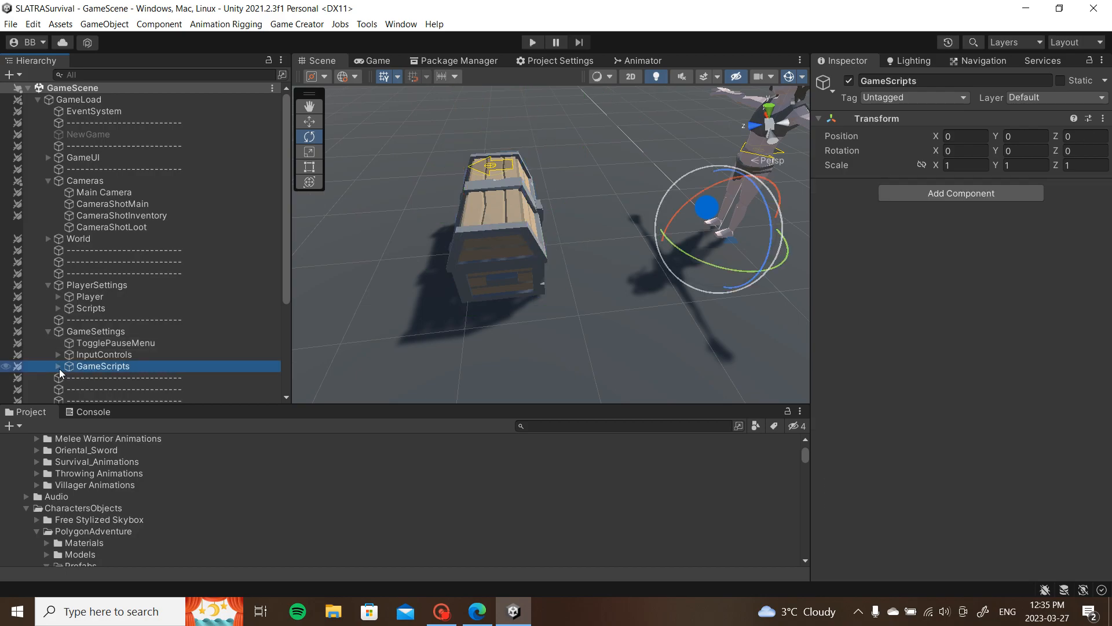
{"action": "left_click", "coordinate": [58, 366]}
{"action": "scroll", "coordinate": [87, 301], "scroll_direction": "down", "scroll_amount": 4}
{"action": "left_click", "coordinate": [68, 248]}
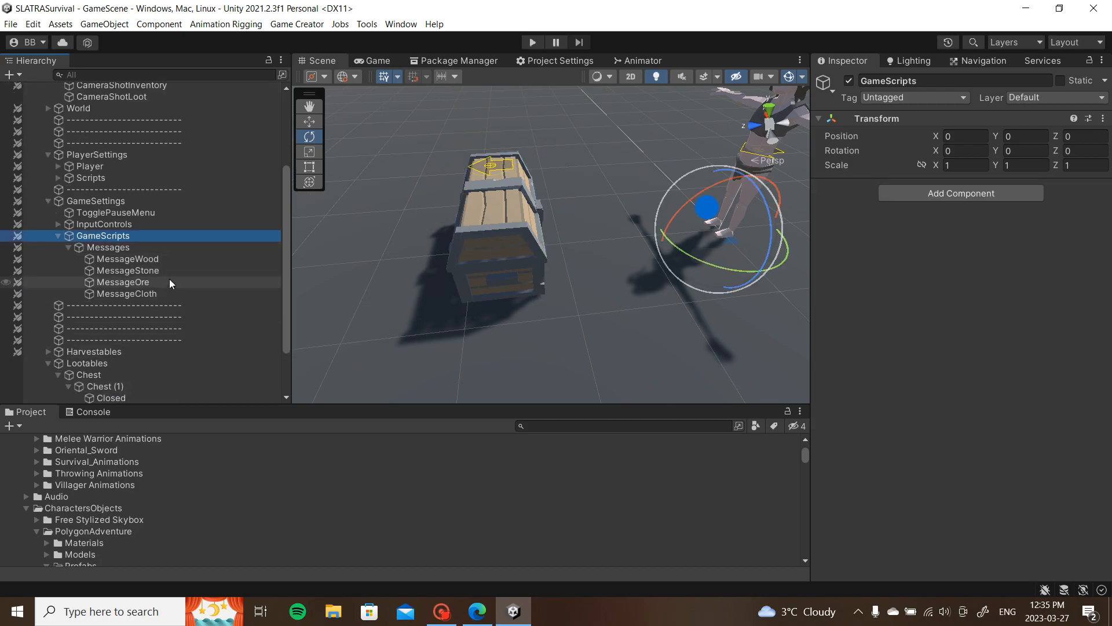
Step: Duplicate the MessageCloth script object together with the ClothMessage object under PlayerHUD
{"action": "left_click", "coordinate": [162, 294]}
{"action": "scroll", "coordinate": [93, 197], "scroll_direction": "up", "scroll_amount": 4}
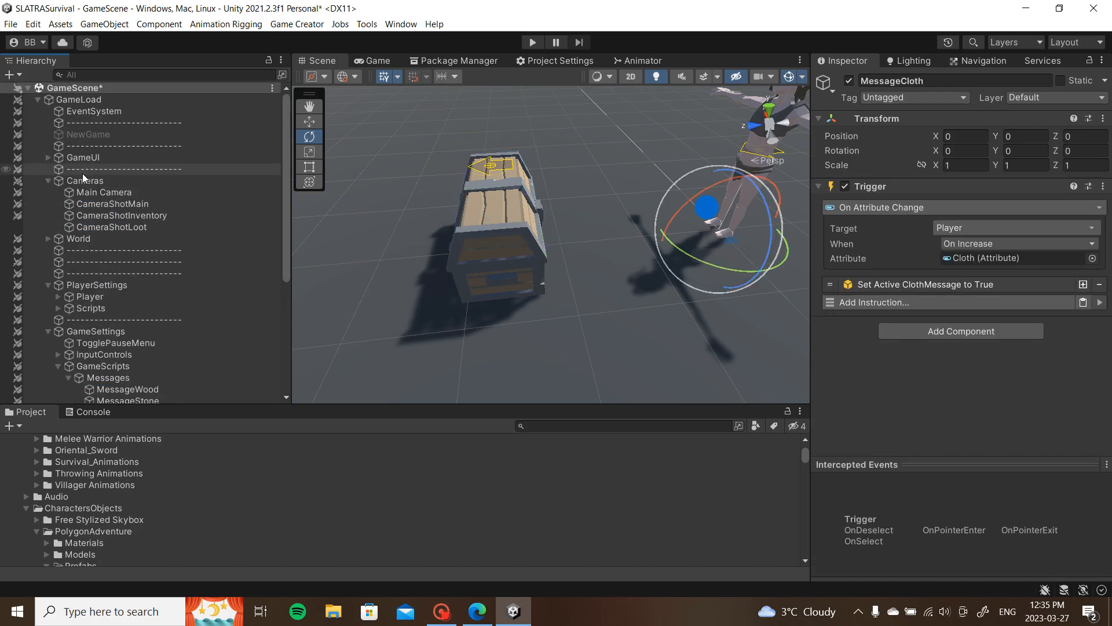
{"action": "left_click", "coordinate": [47, 157]}
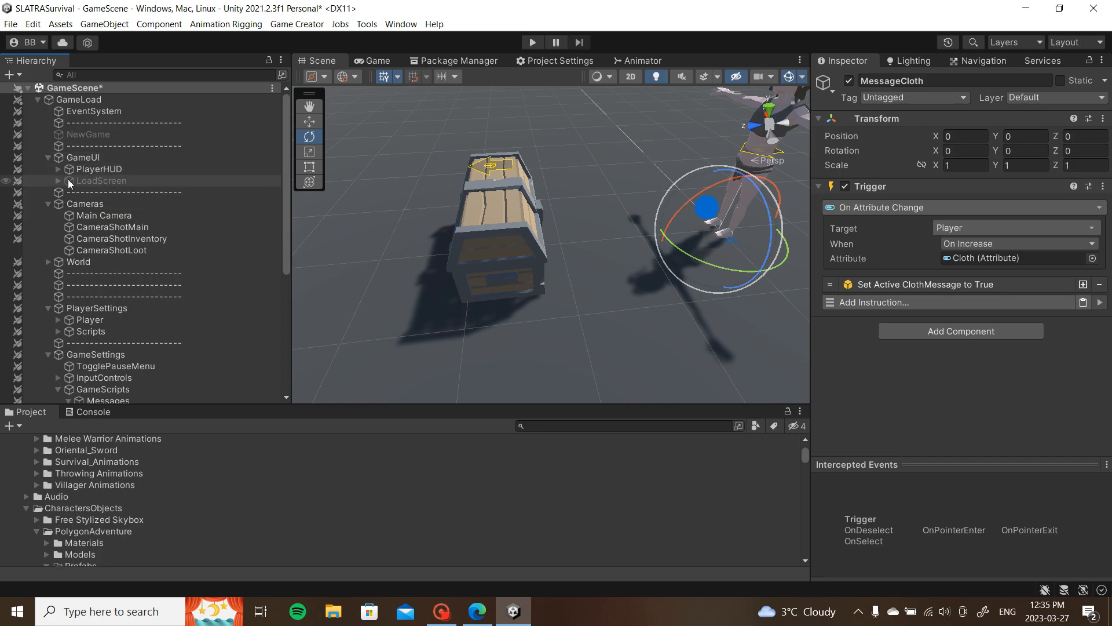
{"action": "left_click", "coordinate": [59, 169]}
{"action": "left_click", "coordinate": [69, 216]}
{"action": "left_click", "coordinate": [132, 261], "text": "ctrl"}
{"action": "scroll", "coordinate": [173, 301], "scroll_direction": "down", "scroll_amount": 5}
{"action": "scroll", "coordinate": [213, 315], "scroll_direction": "down", "scroll_amount": 2}
{"action": "scroll", "coordinate": [213, 315], "scroll_direction": "up", "scroll_amount": 2}
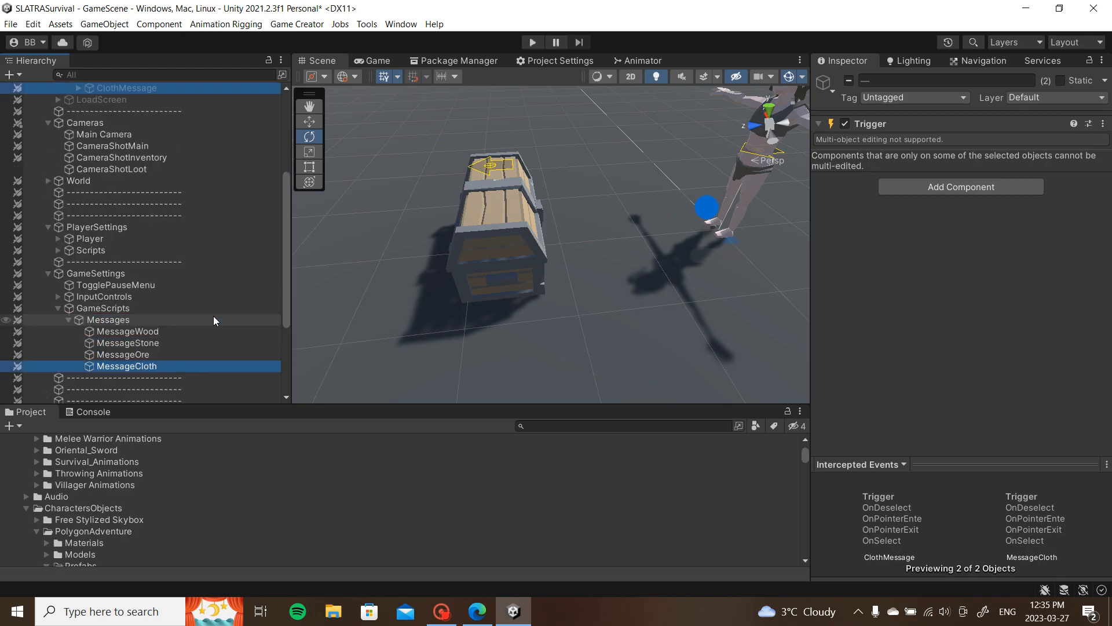
{"action": "key", "text": "ctrl+d"}
Step: Rename the MessageCloth copy as MessageGold
{"action": "left_click", "coordinate": [161, 390]}
{"action": "left_click_drag", "start_coordinate": [938, 81], "coordinate": [922, 81]}
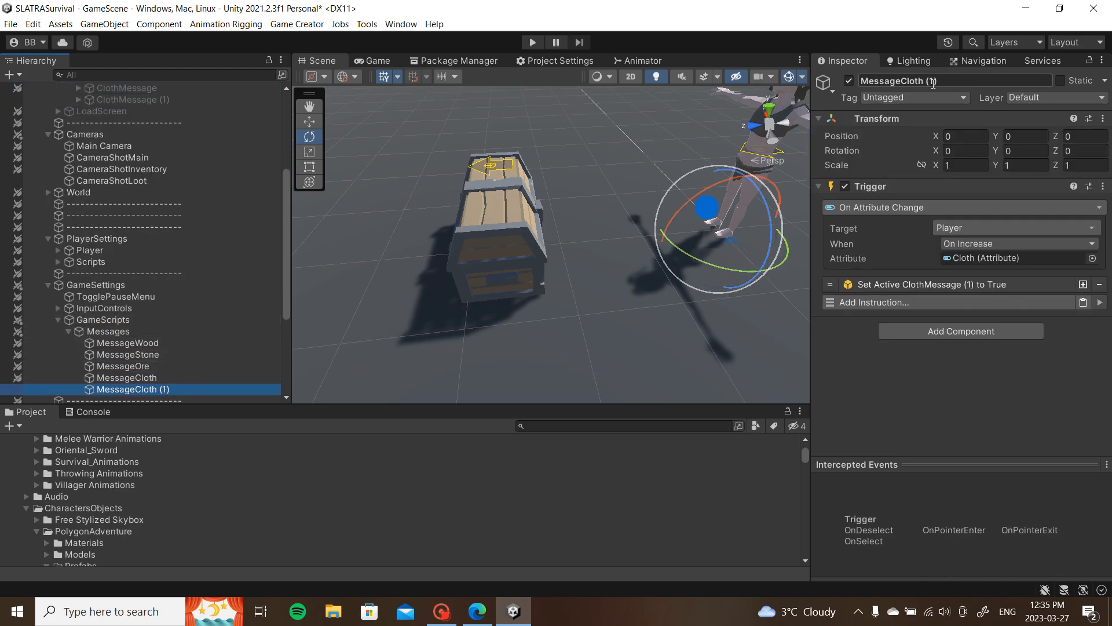
{"action": "type", "text": "C"}
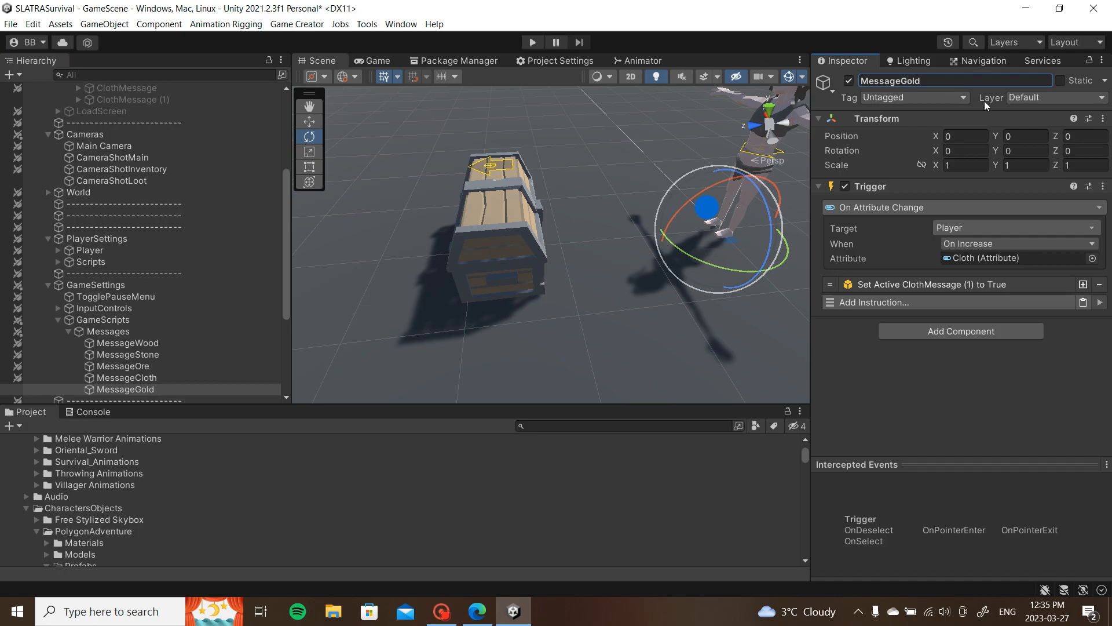
Step: Set MessageGold's On Attribute Change trigger to the Gold attribute and check which object its instruction activates
{"action": "left_click", "coordinate": [1093, 259]}
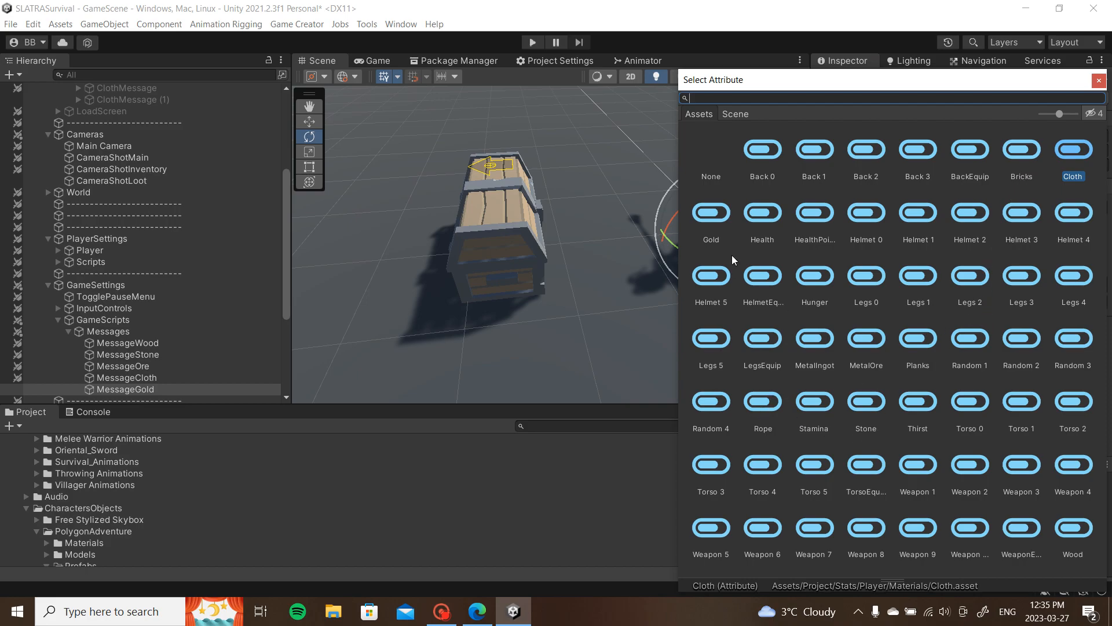
{"action": "double_click", "coordinate": [721, 232]}
{"action": "left_click", "coordinate": [935, 282]}
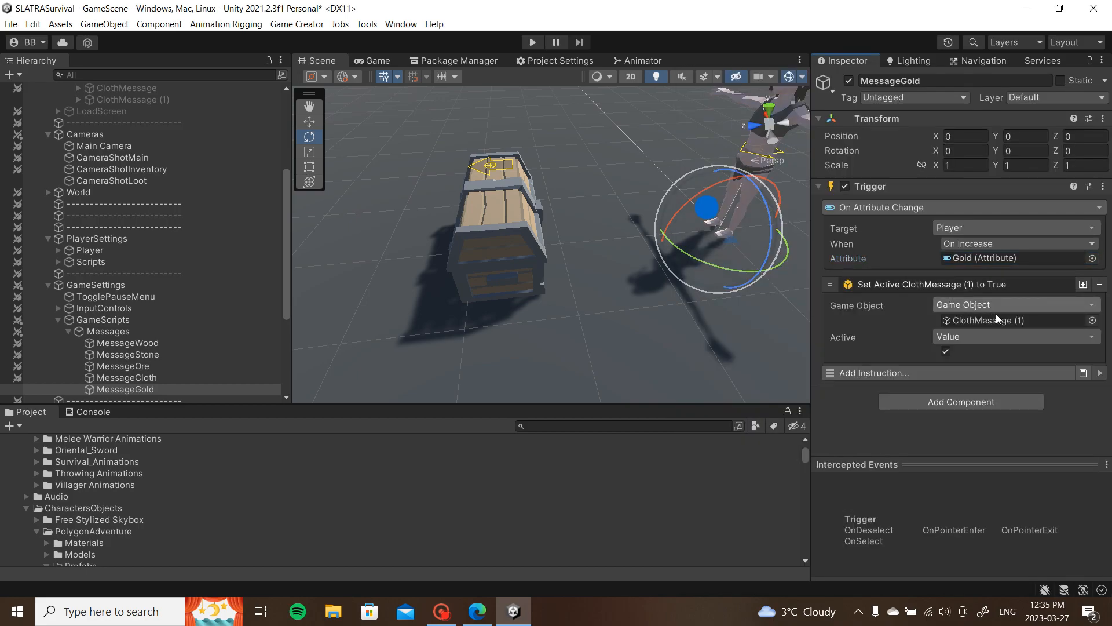
{"action": "left_click", "coordinate": [1021, 321]}
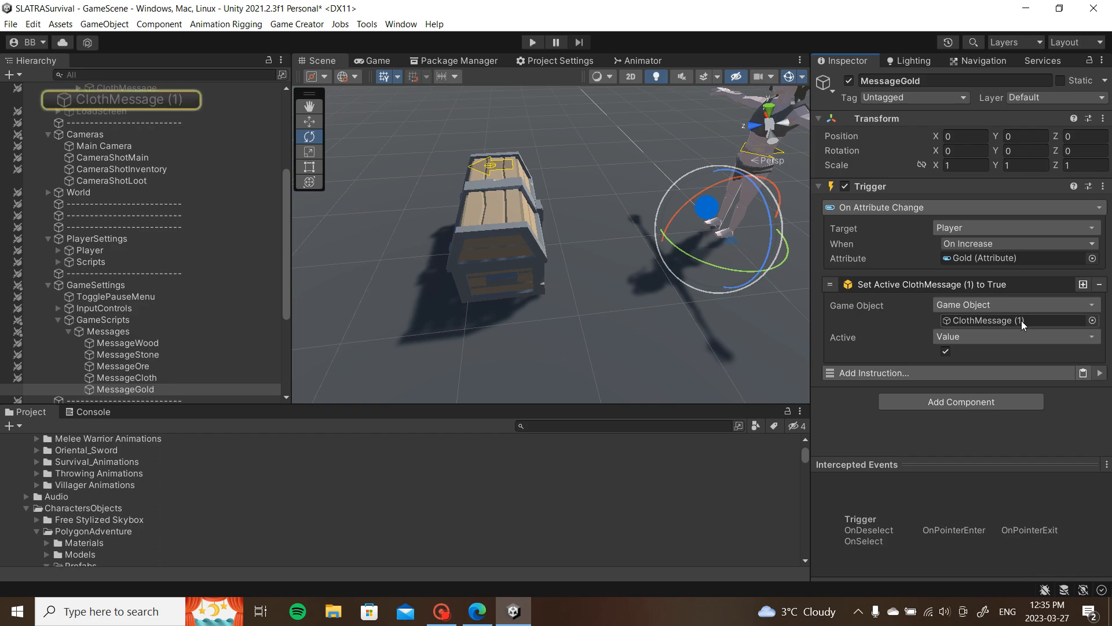
{"action": "left_click", "coordinate": [982, 284]}
Step: Rename the ClothMessage copy as GoldMessage and make the object active
{"action": "left_click", "coordinate": [236, 99]}
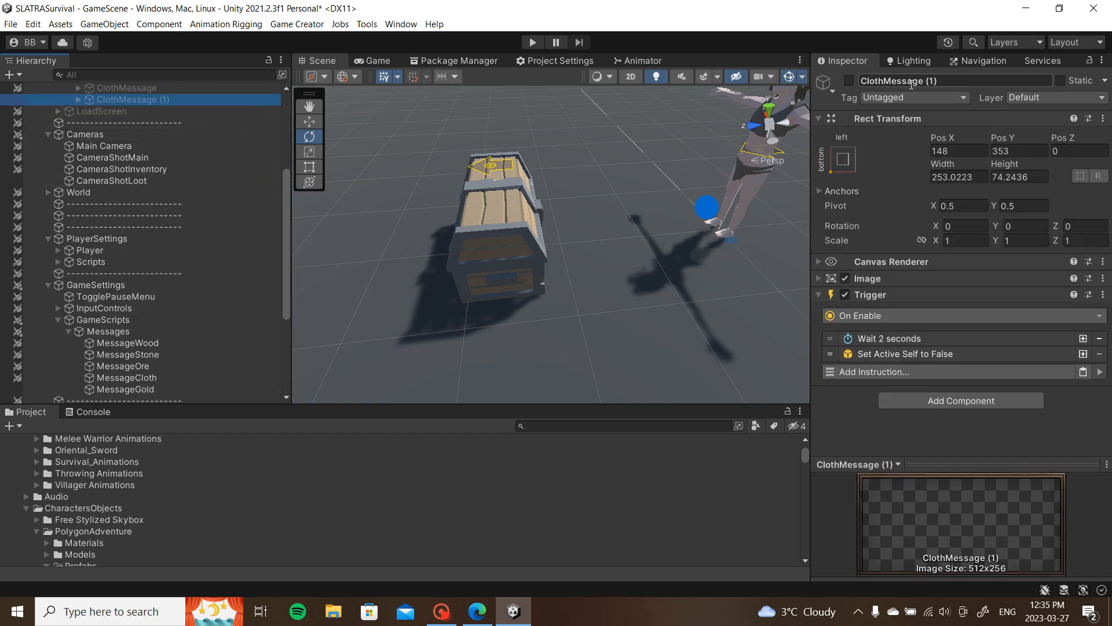
{"action": "type", "text": "Gold"}
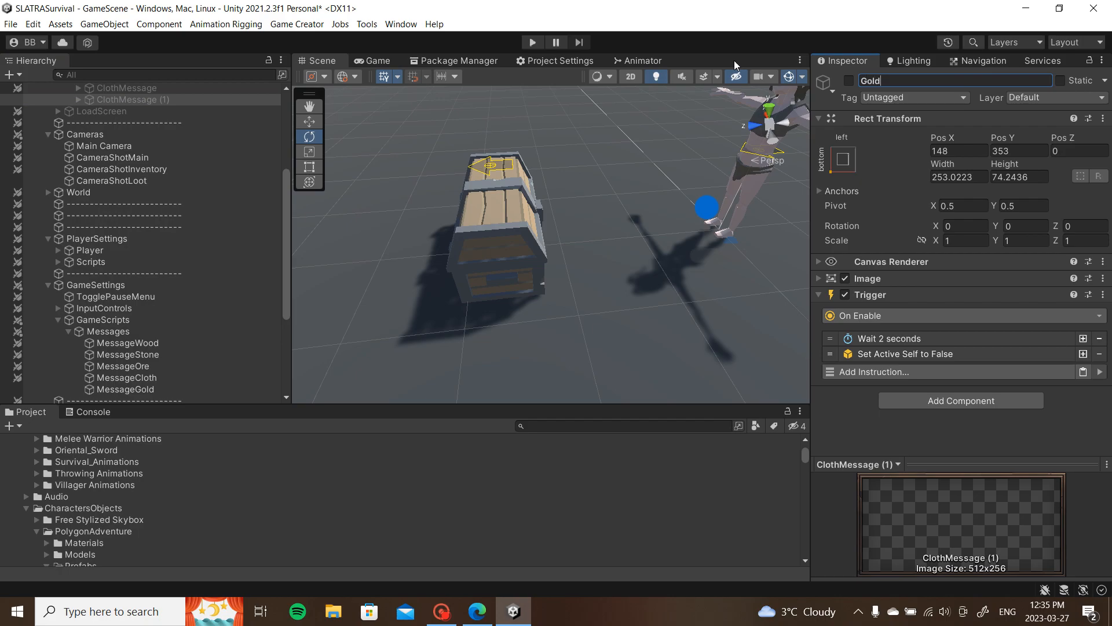
{"action": "type", "text": "Message"}
{"action": "key", "text": "Return"}
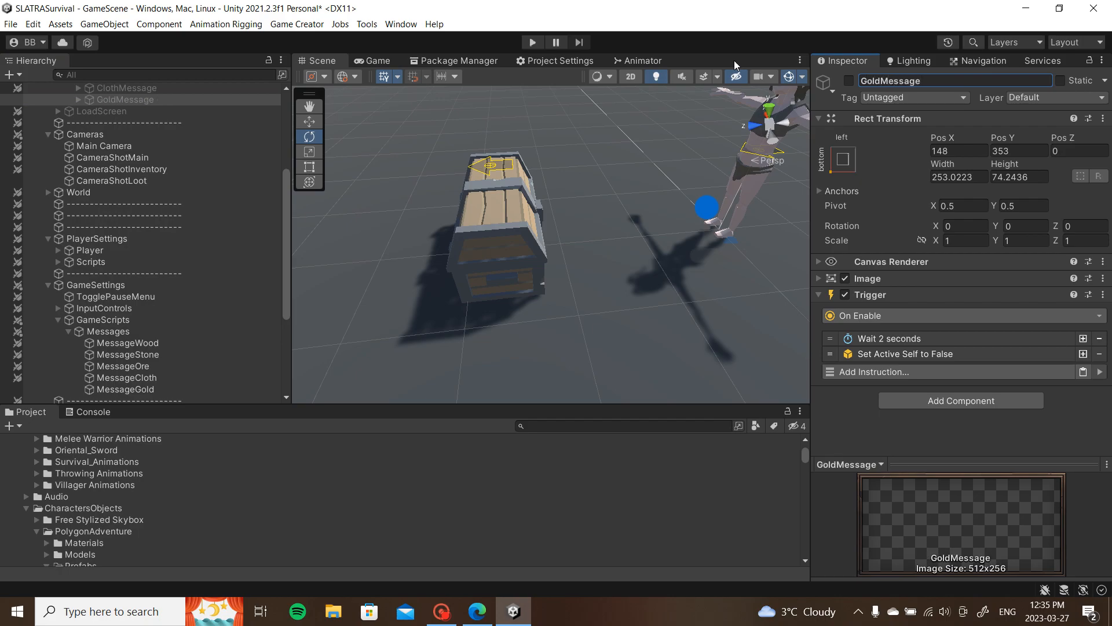
{"action": "key", "text": "alt+shift+a"}
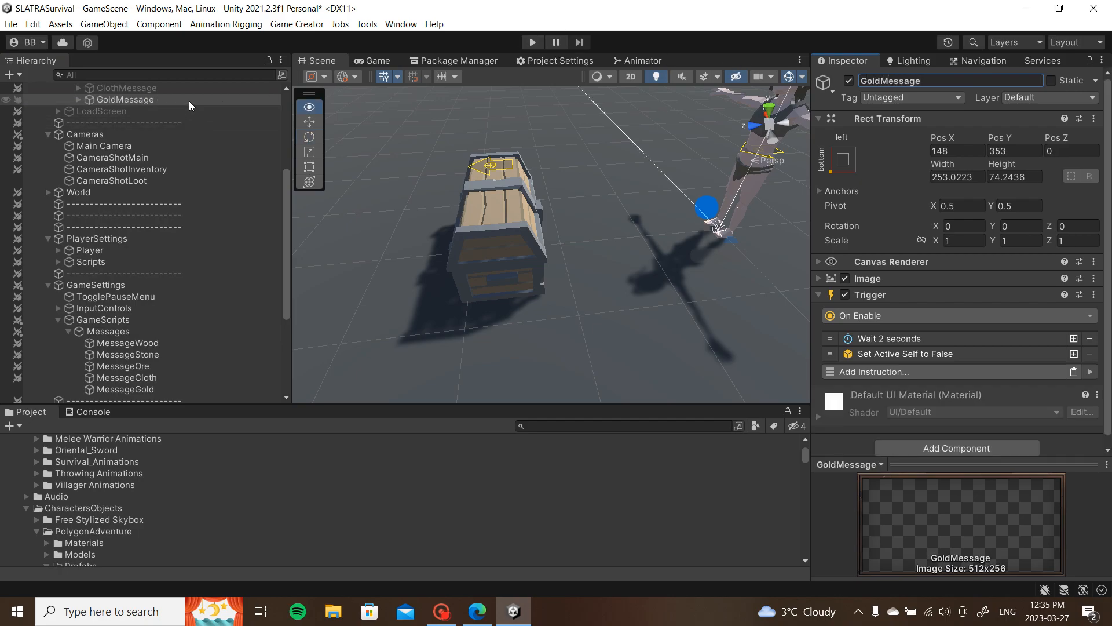
Step: Change the text of GoldMessage's Text (TMP) child to "Gold Added" and check it in the Game view
{"action": "left_click", "coordinate": [370, 60]}
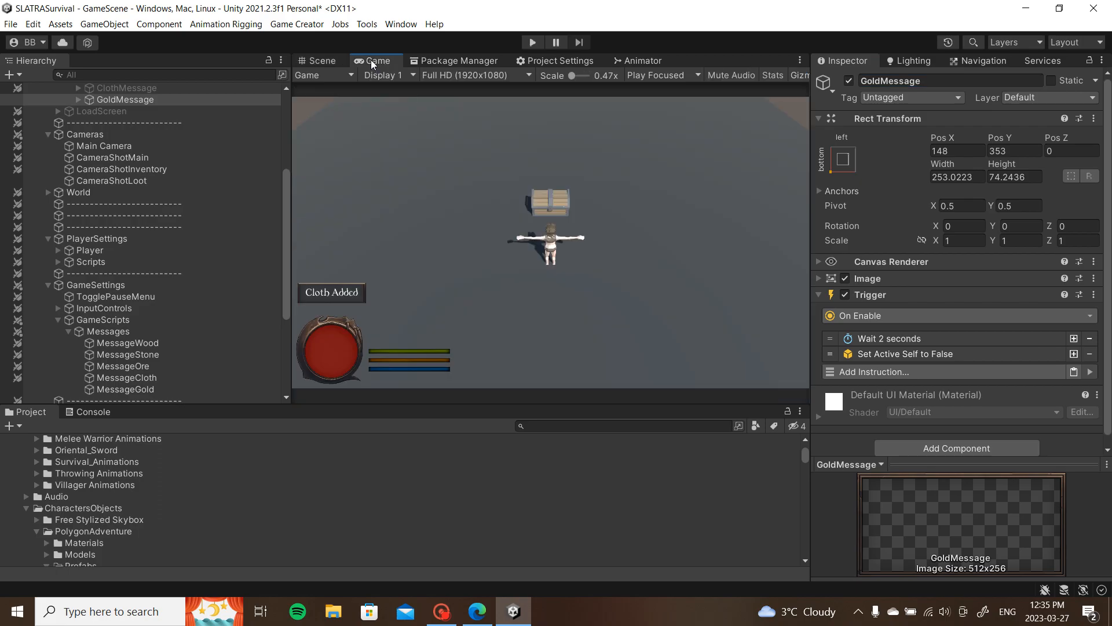
{"action": "left_click", "coordinate": [78, 99]}
{"action": "left_click", "coordinate": [126, 111]}
{"action": "left_click_drag", "start_coordinate": [849, 332], "coordinate": [816, 332]}
{"action": "type", "text": "Gold"}
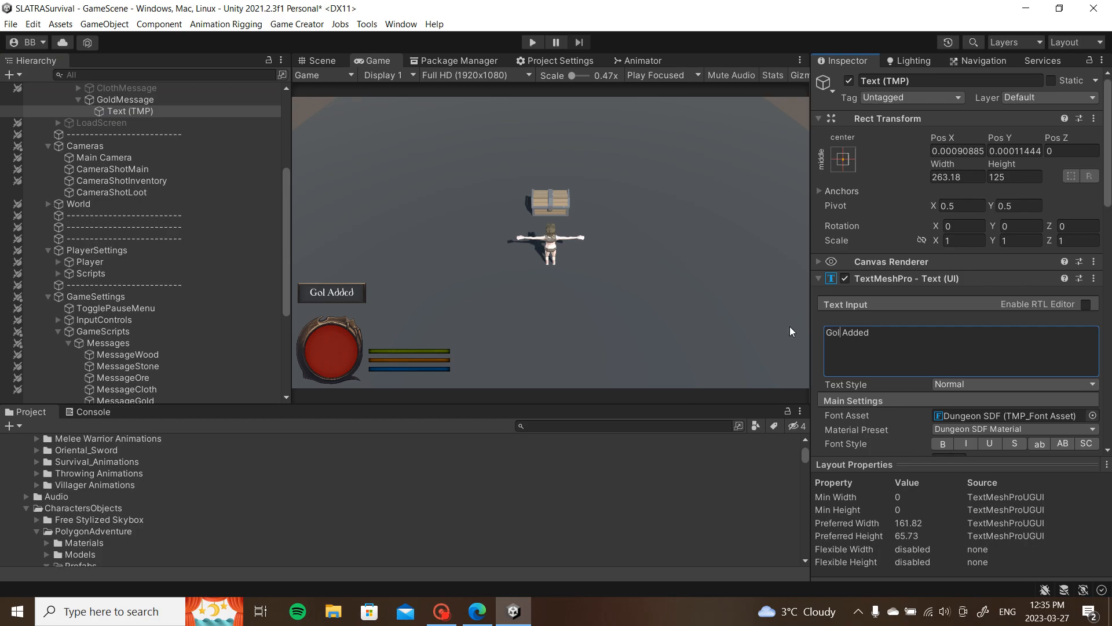
{"action": "left_click", "coordinate": [621, 285]}
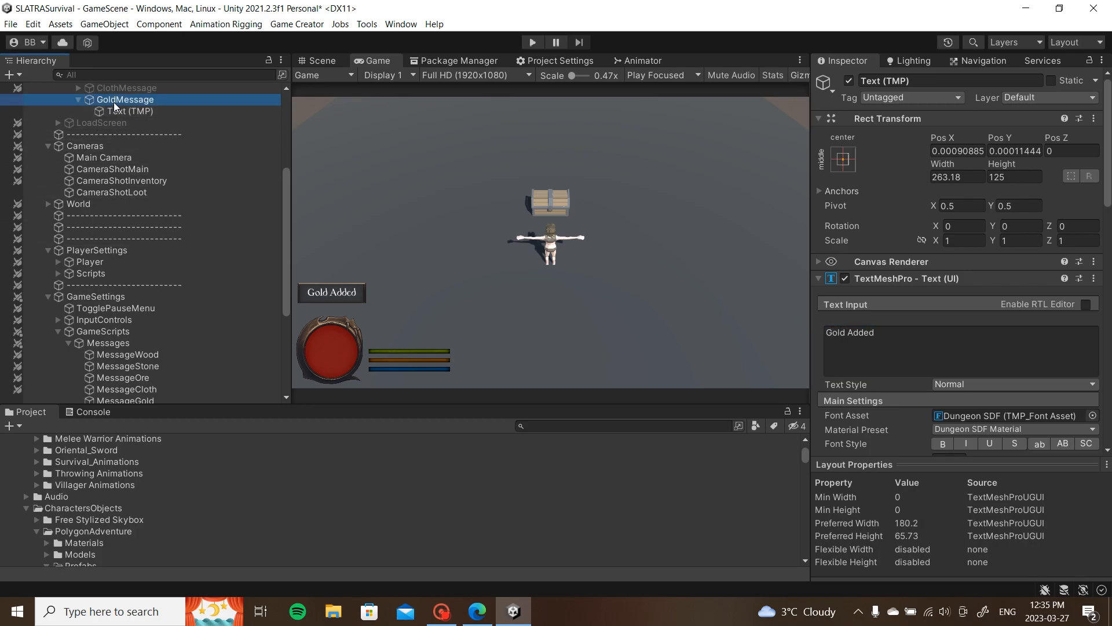
Step: Deactivate the GoldMessage object and check the MessageGold trigger's attribute and instruction
{"action": "left_click", "coordinate": [113, 101]}
{"action": "key", "text": "alt+shift+a"}
{"action": "scroll", "coordinate": [169, 321], "scroll_direction": "down", "scroll_amount": 2}
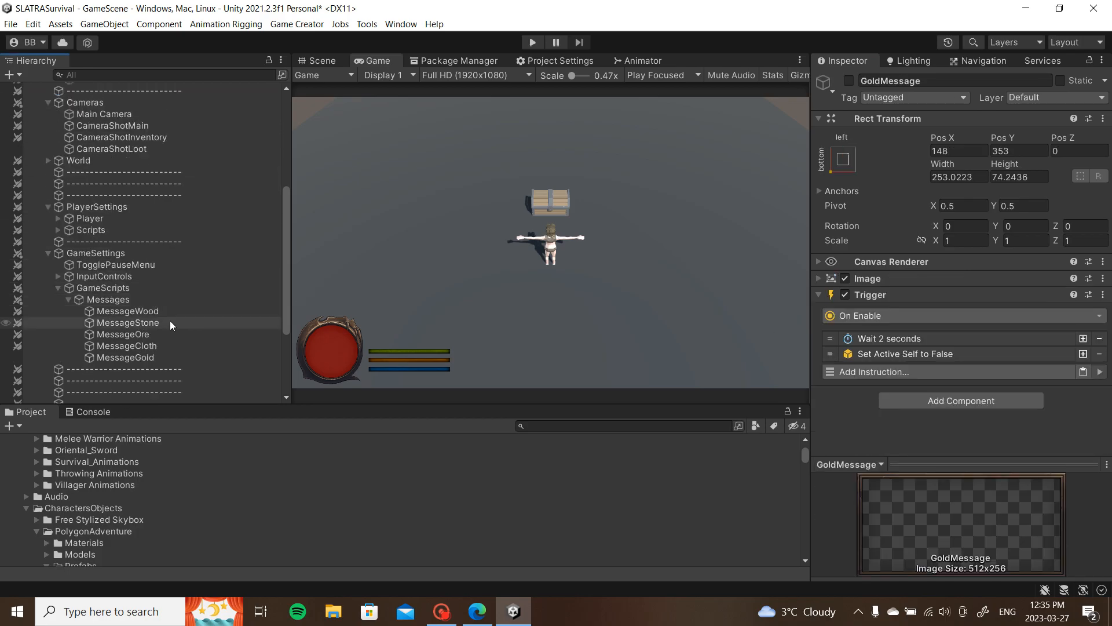
{"action": "left_click", "coordinate": [135, 358]}
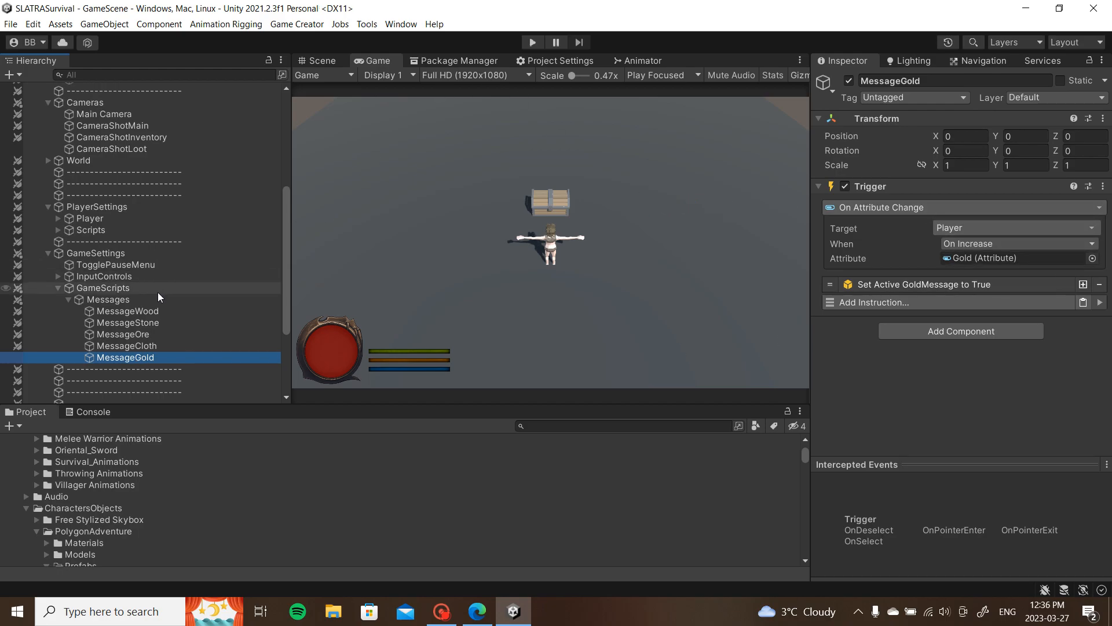
Step: Duplicate Chest (1) twice in the scene and place one copy on each side of it along the X axis
{"action": "scroll", "coordinate": [157, 292], "scroll_direction": "down", "scroll_amount": 5}
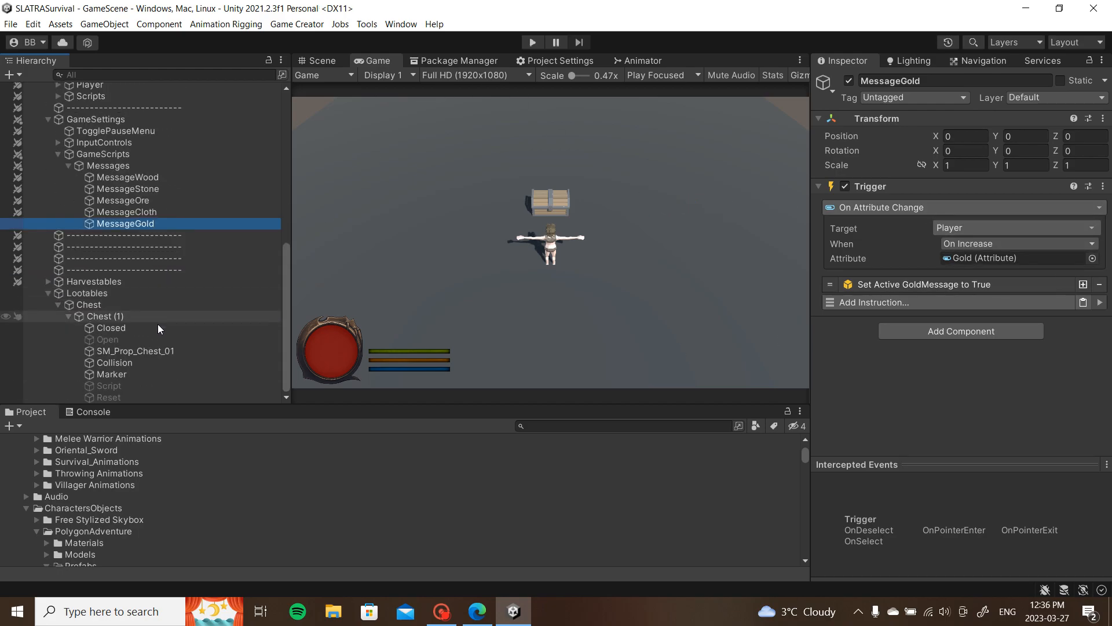
{"action": "left_click", "coordinate": [68, 317]}
{"action": "left_click", "coordinate": [139, 396]}
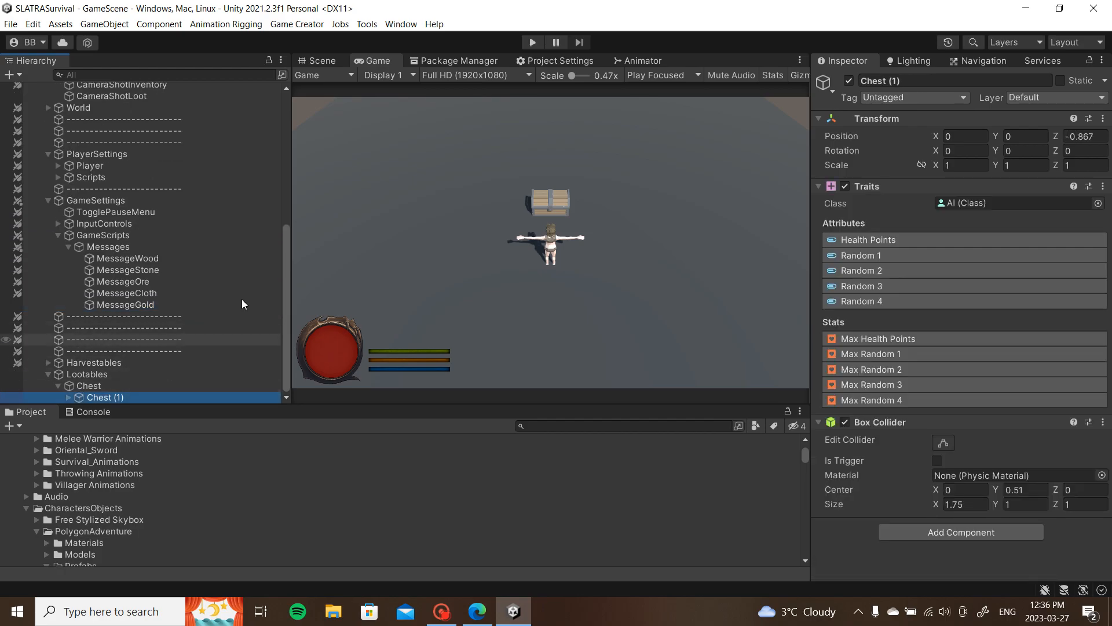
{"action": "left_click", "coordinate": [317, 60]}
{"action": "scroll", "coordinate": [523, 207], "scroll_direction": "down", "scroll_amount": 5}
{"action": "key", "text": "w"}
{"action": "left_click_drag", "start_coordinate": [683, 213], "coordinate": [251, 340], "text": "alt"}
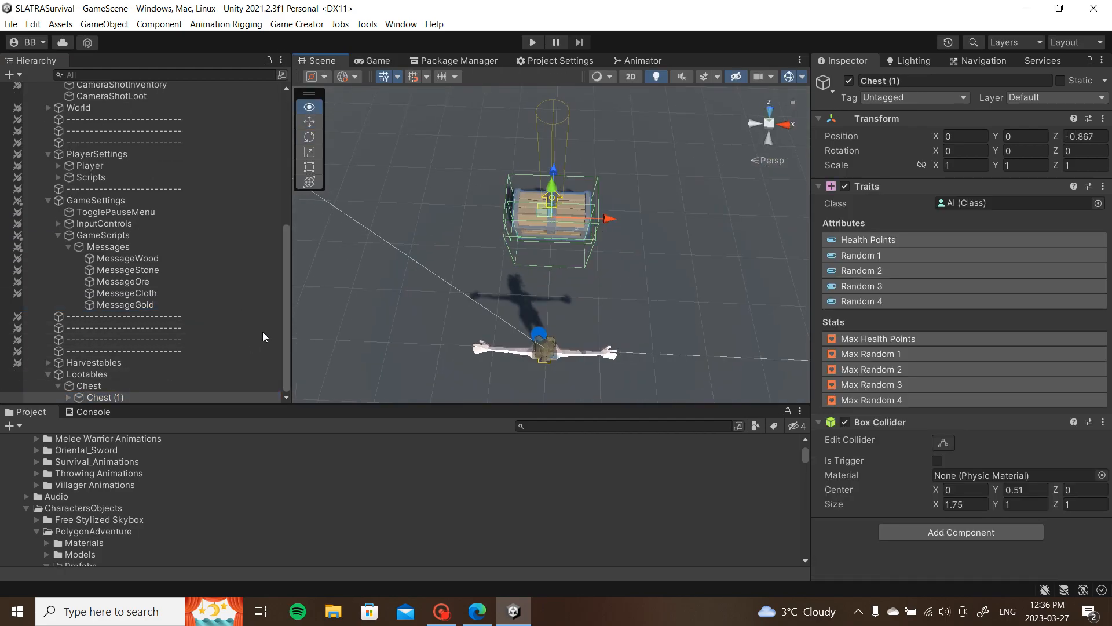
{"action": "key", "text": "ctrl+d"}
{"action": "left_click_drag", "start_coordinate": [603, 222], "coordinate": [498, 232]}
{"action": "key", "text": "ctrl+d"}
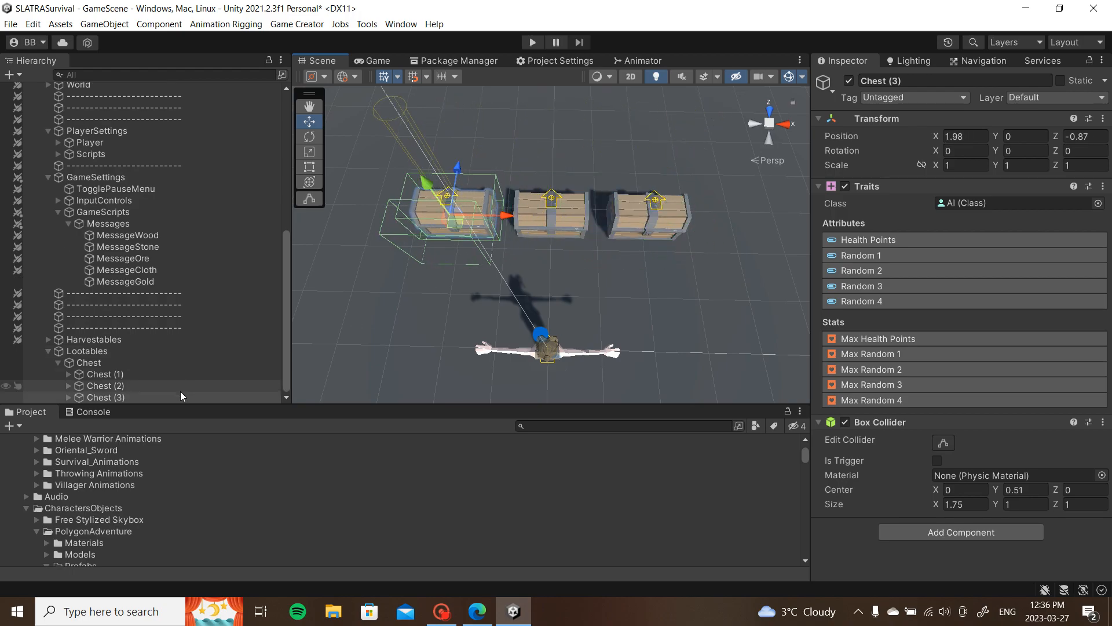
Step: Duplicate the three chests twice, extending the row by three chests at each end
{"action": "left_click", "coordinate": [168, 374], "text": "shift"}
{"action": "key", "text": "ctrl+d"}
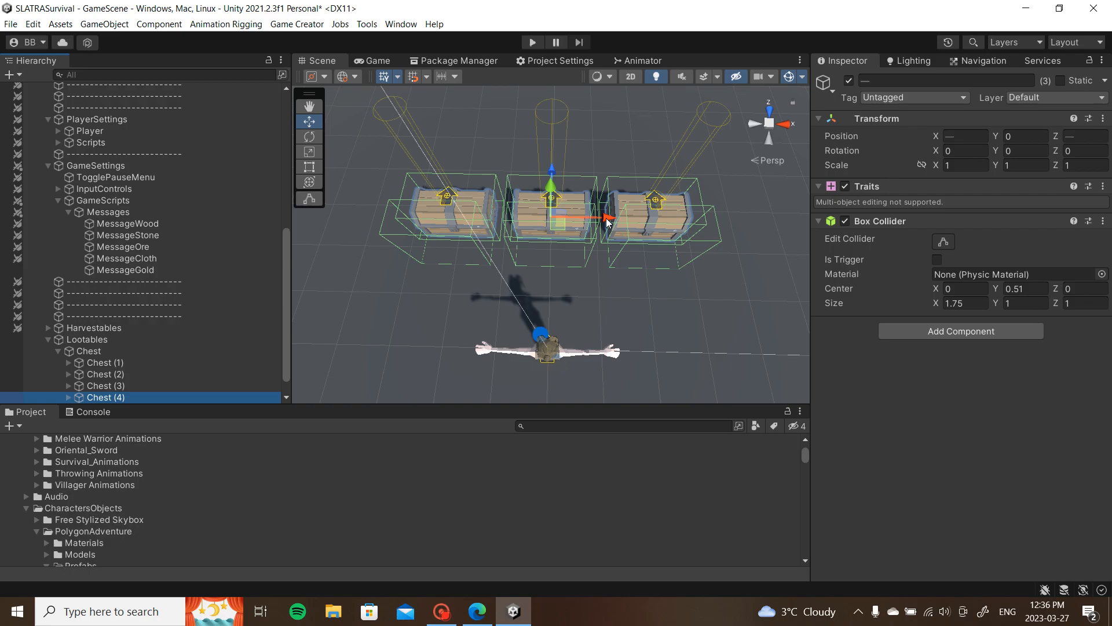
{"action": "left_click_drag", "start_coordinate": [593, 215], "coordinate": [302, 223]}
{"action": "scroll", "coordinate": [482, 249], "scroll_direction": "down", "scroll_amount": 2}
{"action": "middle_click_drag", "start_coordinate": [482, 249], "coordinate": [565, 248]}
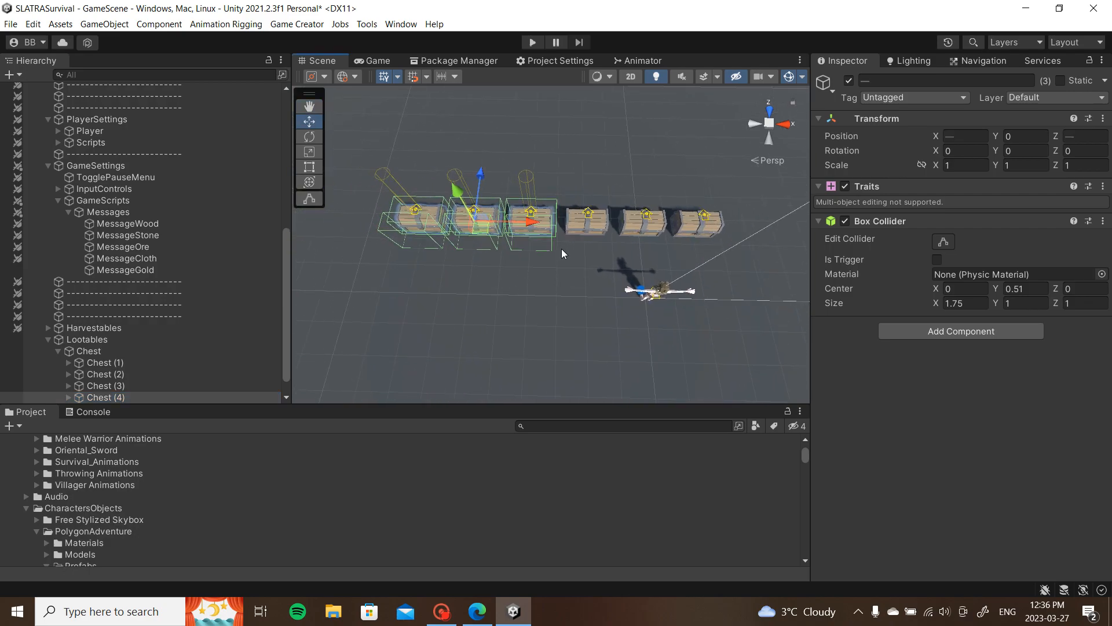
{"action": "key", "text": "ctrl+d"}
{"action": "left_click_drag", "start_coordinate": [525, 221], "coordinate": [868, 270]}
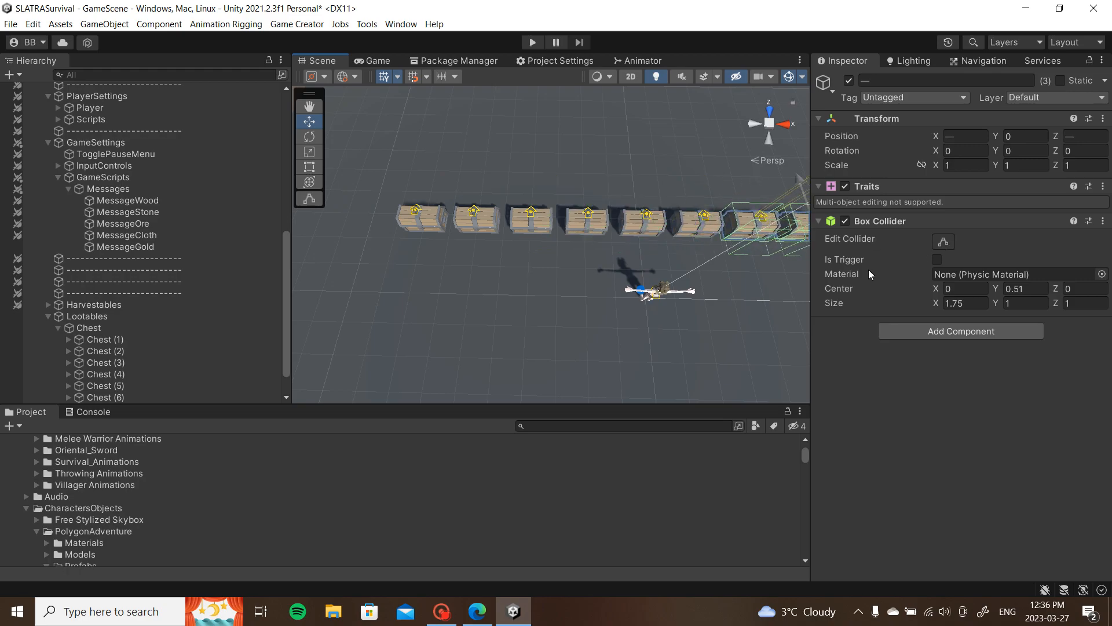
{"action": "middle_click_drag", "start_coordinate": [646, 282], "coordinate": [568, 289]}
Step: Run the game, check the inventory, and walk the player to the leftmost chest to loot it
{"action": "left_click", "coordinate": [536, 42]}
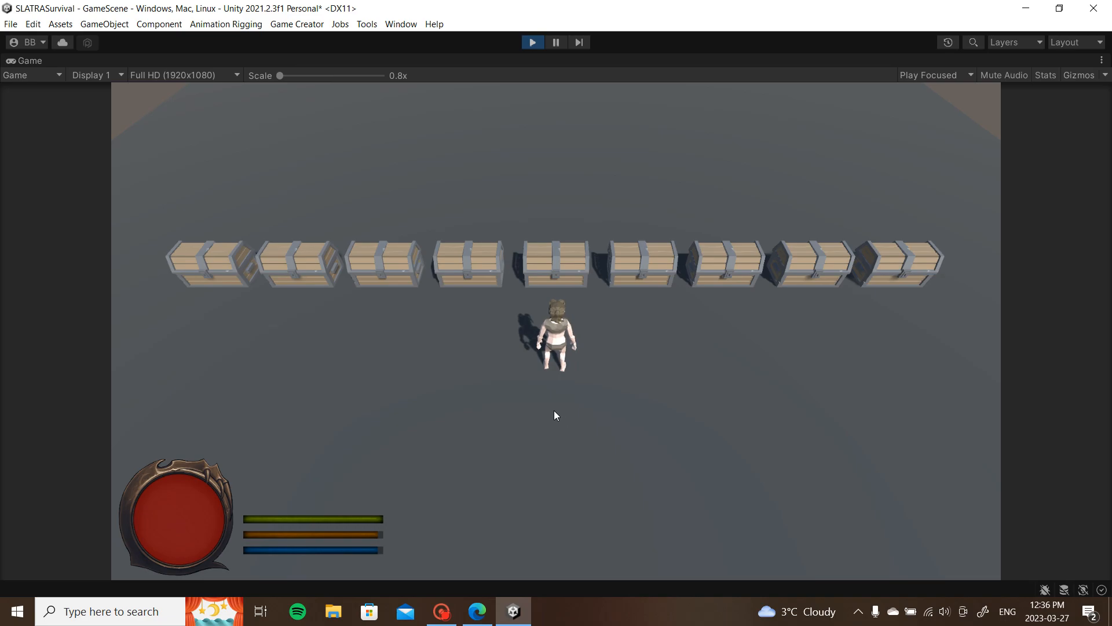
{"action": "left_click", "coordinate": [473, 400]}
{"action": "key", "text": "i"}
{"action": "key", "text": "i"}
{"action": "left_click", "coordinate": [443, 381]}
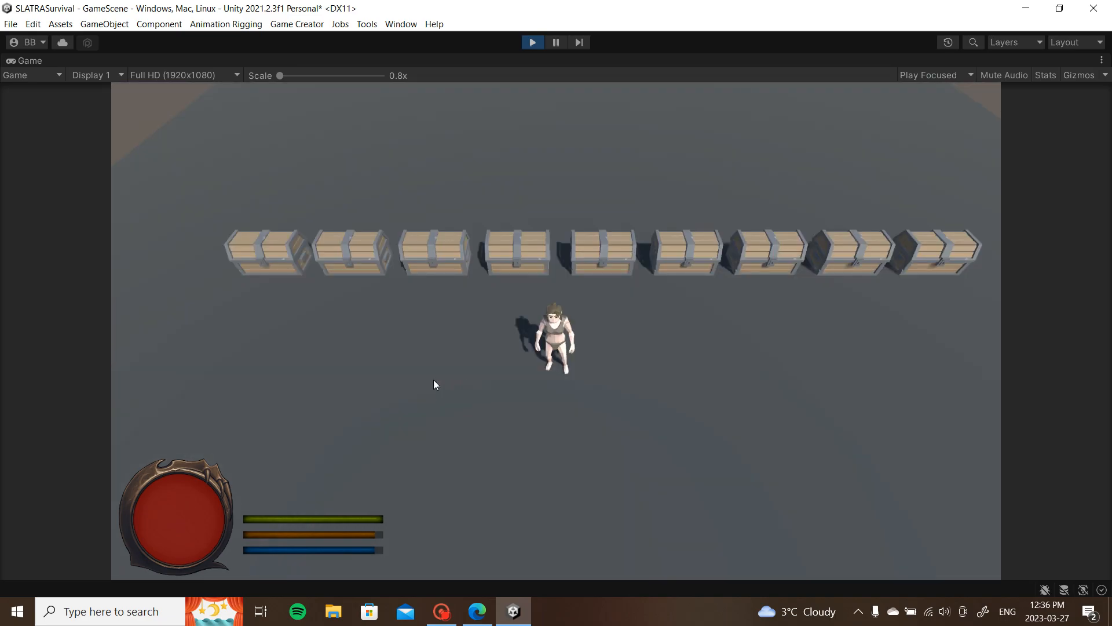
{"action": "left_click", "coordinate": [331, 367]}
{"action": "left_click", "coordinate": [467, 269]}
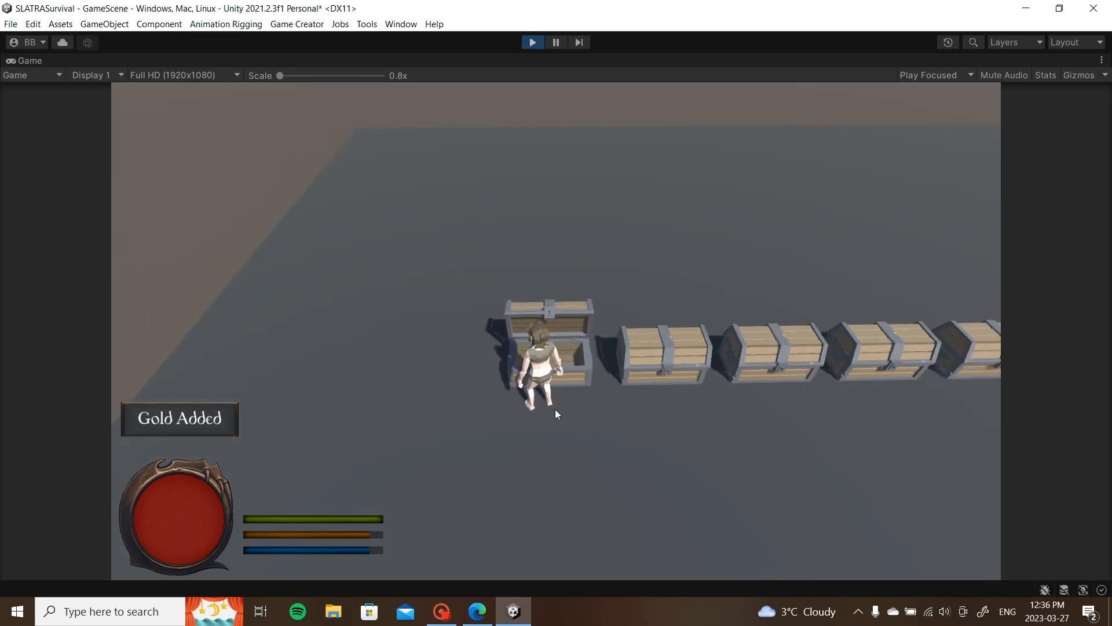
Step: Loot the second and third chests in the row, checking the inventory totals between pickups
{"action": "key", "text": "Caps_Lock"}
{"action": "key", "text": "Caps_Lock"}
{"action": "key", "text": "i"}
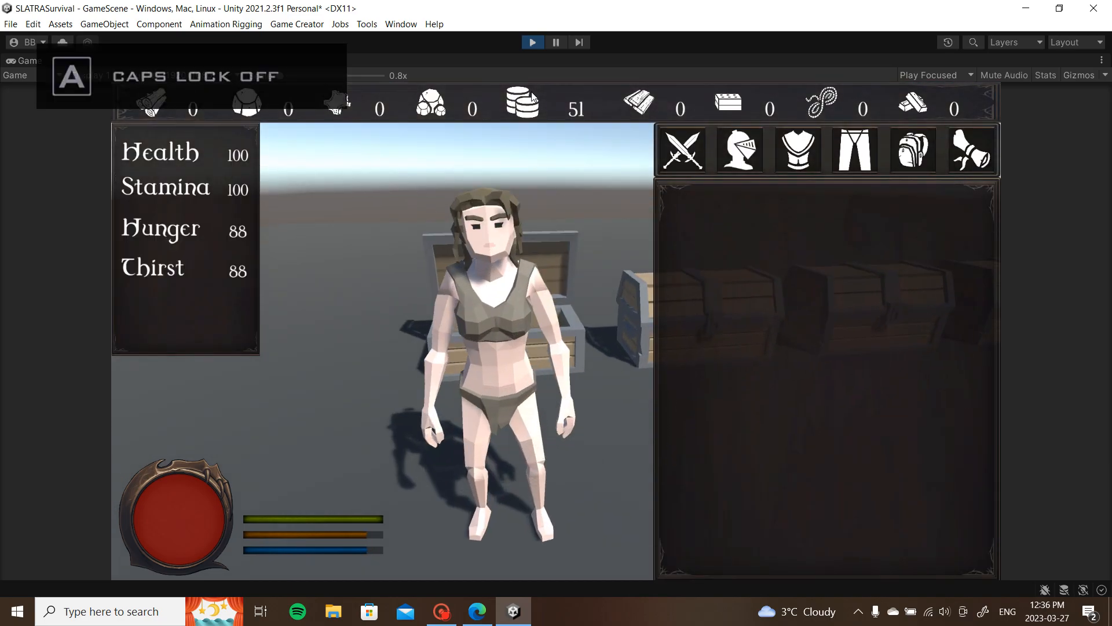
{"action": "key", "text": "i"}
{"action": "left_click", "coordinate": [619, 291]}
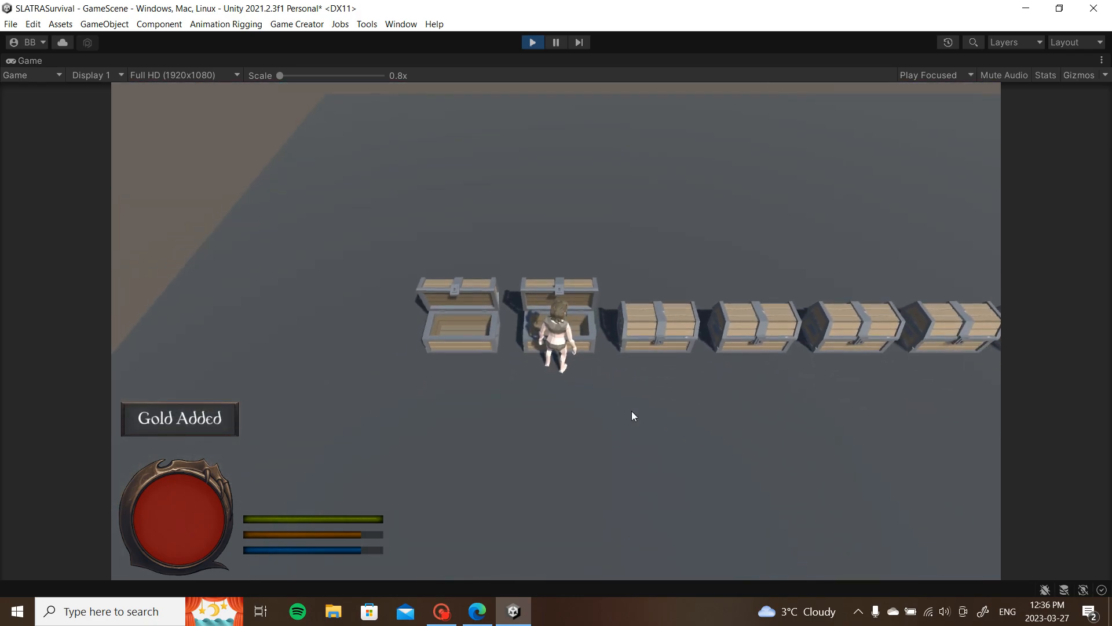
{"action": "key", "text": "i"}
{"action": "key", "text": "i"}
{"action": "left_click", "coordinate": [680, 377]}
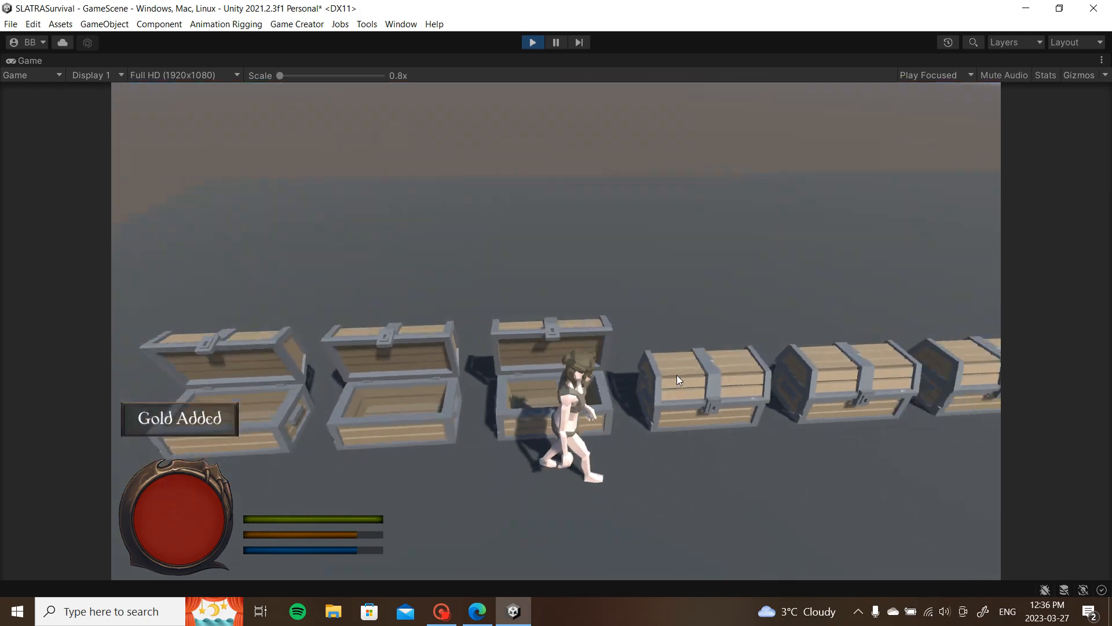
Step: Loot the remaining six chests in the row to test the random pickup messages, and stop the game
{"action": "left_click", "coordinate": [677, 374]}
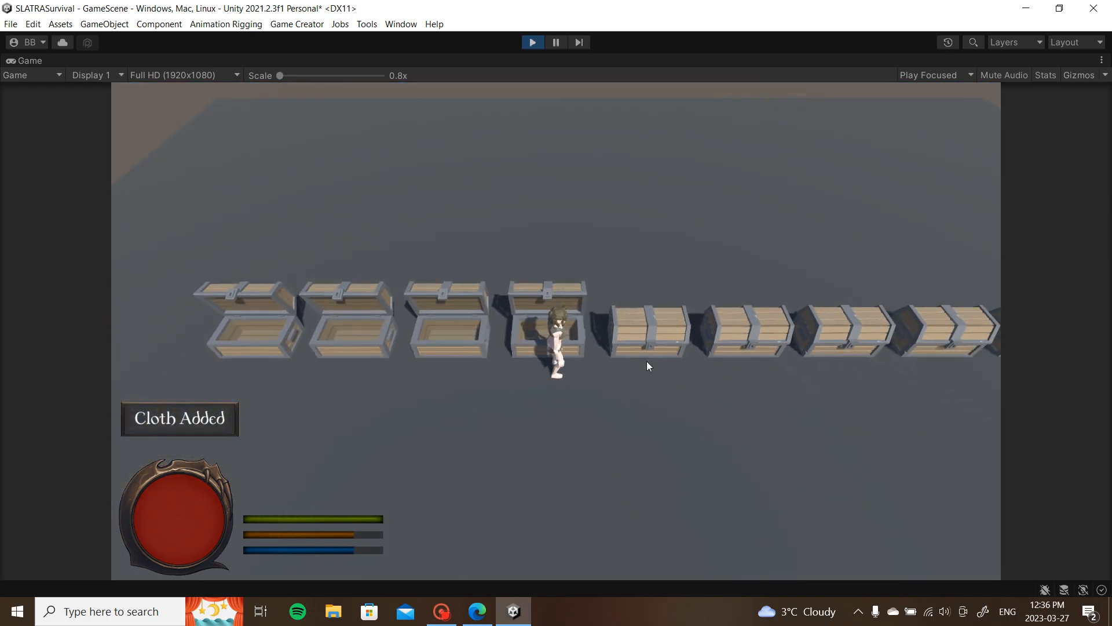
{"action": "left_click", "coordinate": [653, 377]}
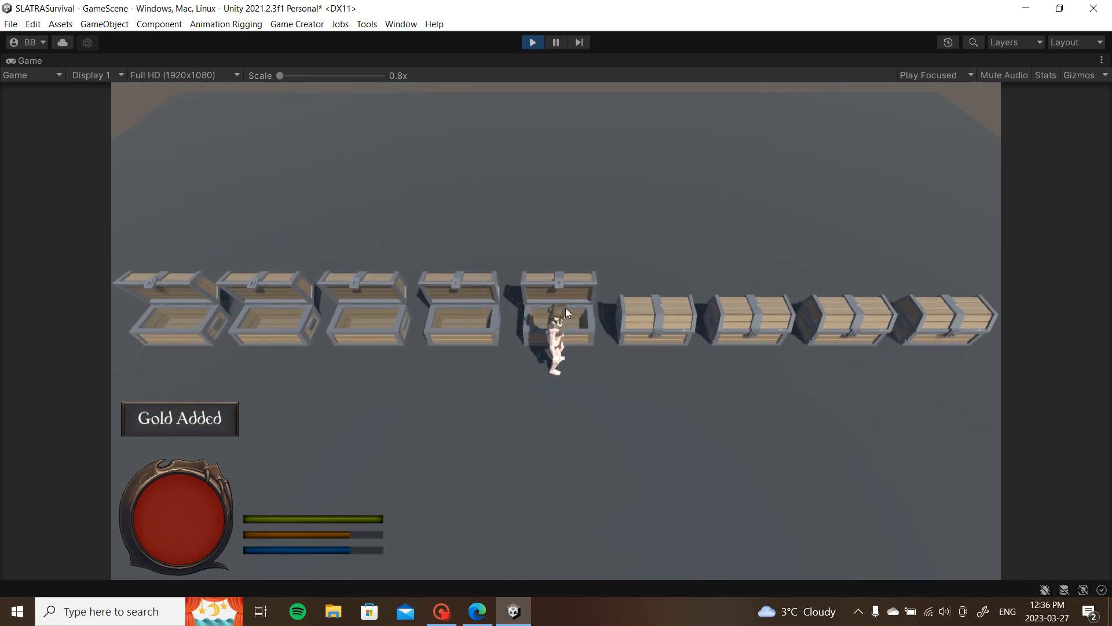
{"action": "left_click", "coordinate": [657, 358]}
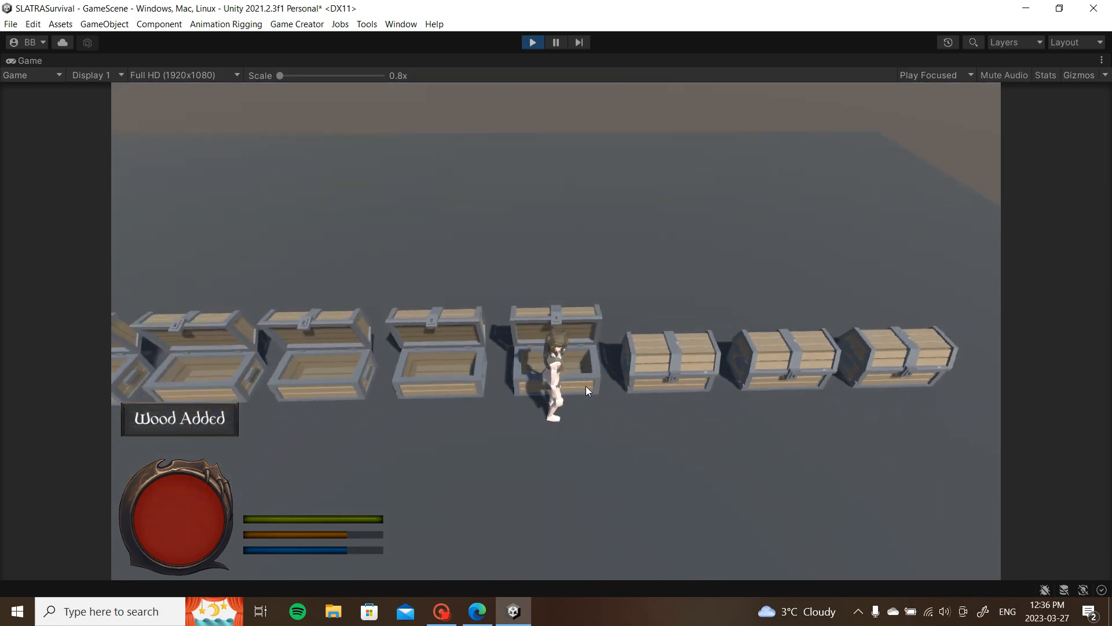
{"action": "left_click", "coordinate": [662, 375]}
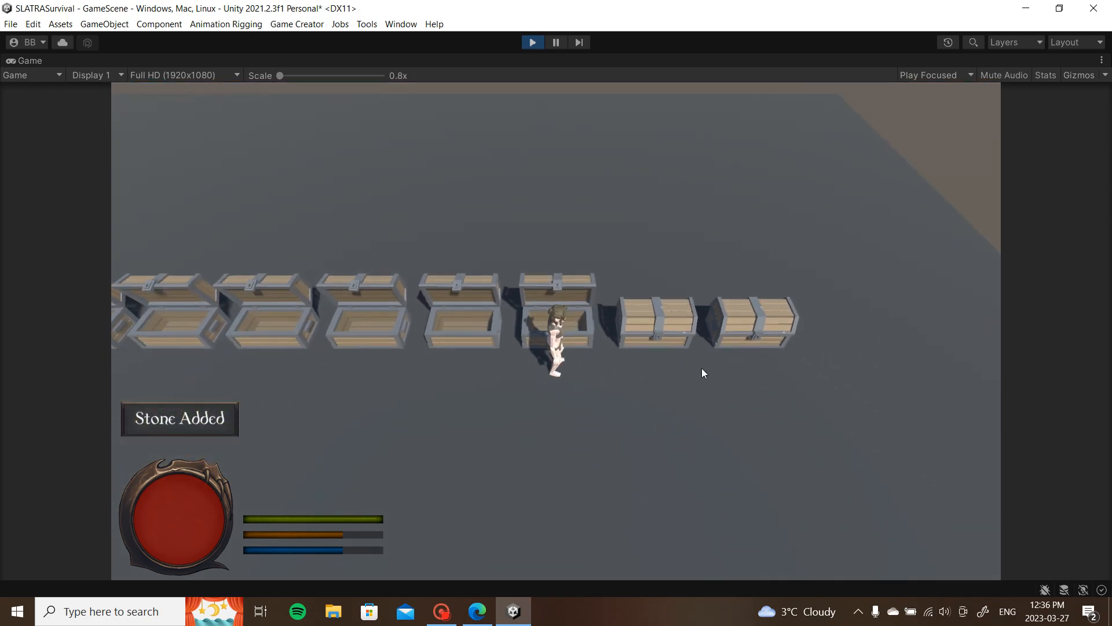
{"action": "left_click", "coordinate": [669, 360]}
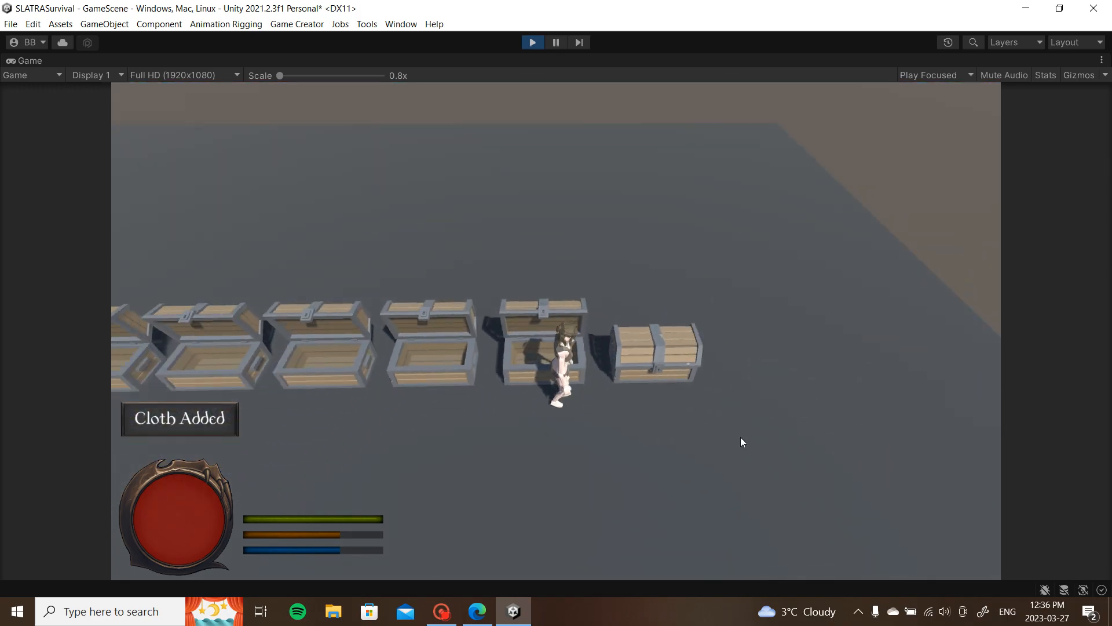
{"action": "left_click", "coordinate": [666, 371]}
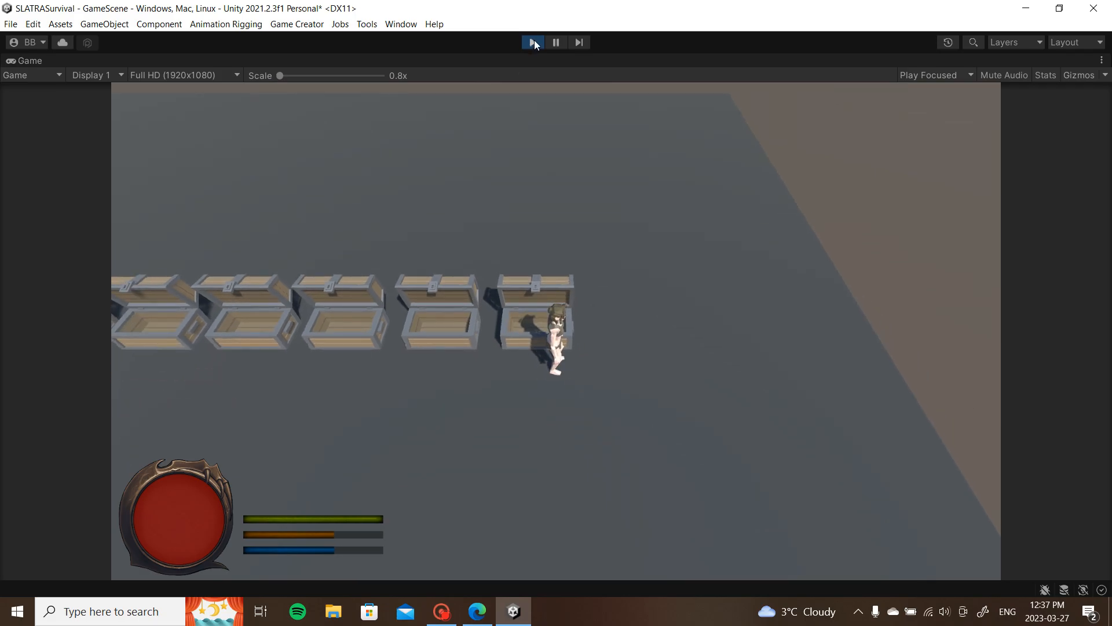
{"action": "left_click", "coordinate": [533, 42]}
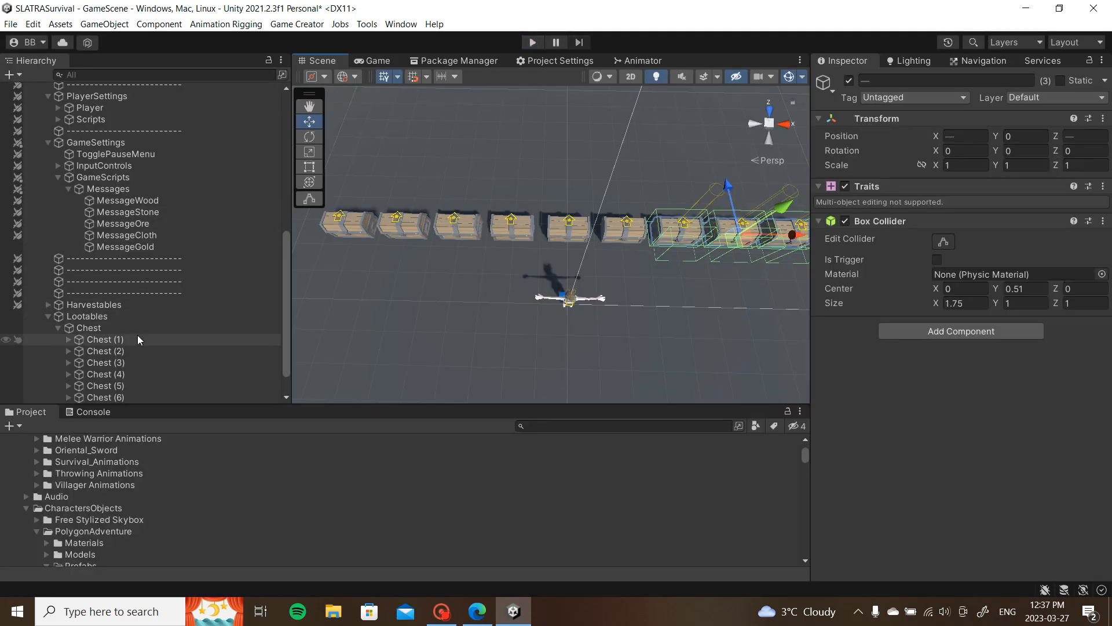
Step: Delete the test copies Chest (2) through Chest (9)
{"action": "left_click", "coordinate": [131, 351]}
{"action": "scroll", "coordinate": [131, 360], "scroll_direction": "down", "scroll_amount": 1}
{"action": "left_click", "coordinate": [124, 397], "text": "shift"}
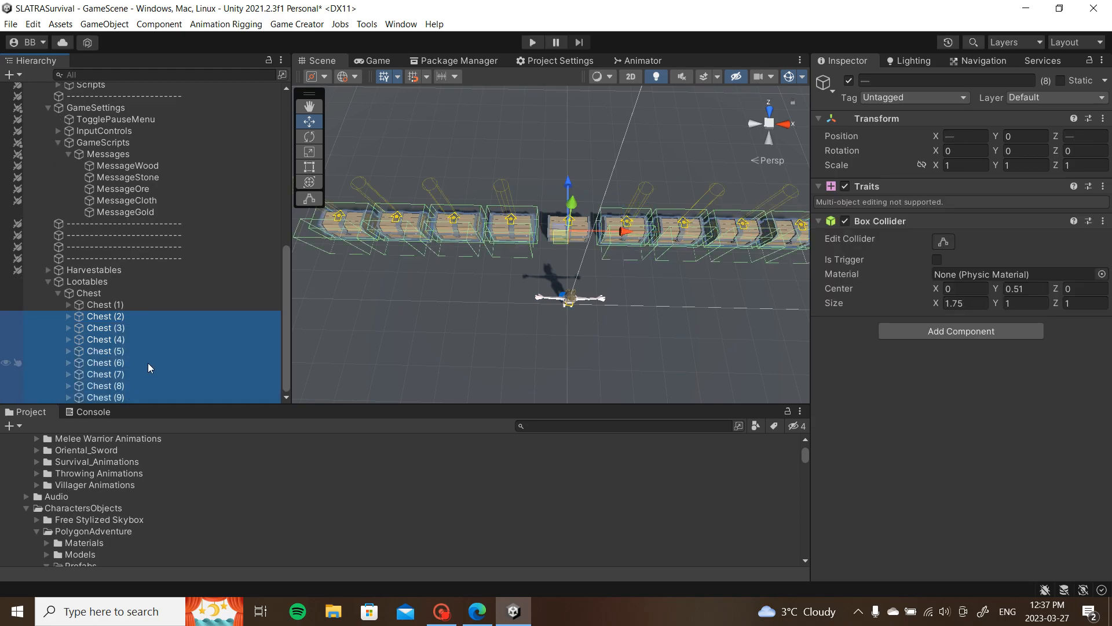
{"action": "key", "text": "Delete"}
Step: Add a Stop Move instruction for the Player to the trigger on Chest (1)'s Collision object
{"action": "left_click", "coordinate": [68, 397]}
{"action": "left_click", "coordinate": [113, 363]}
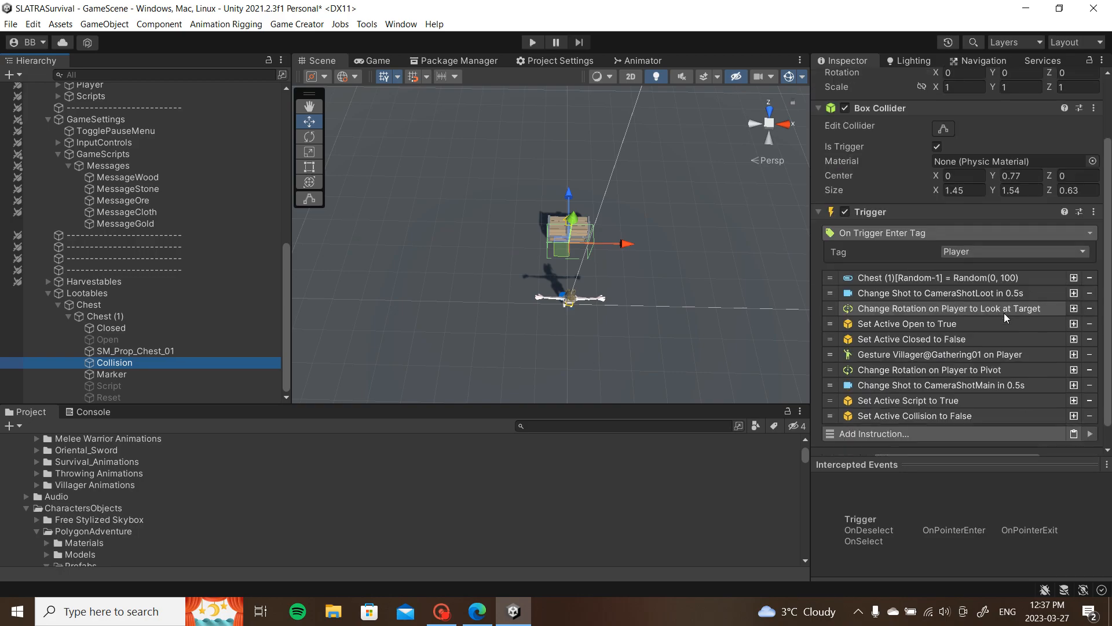
{"action": "scroll", "coordinate": [1004, 313], "scroll_direction": "down", "scroll_amount": 1}
{"action": "key", "text": "t"}
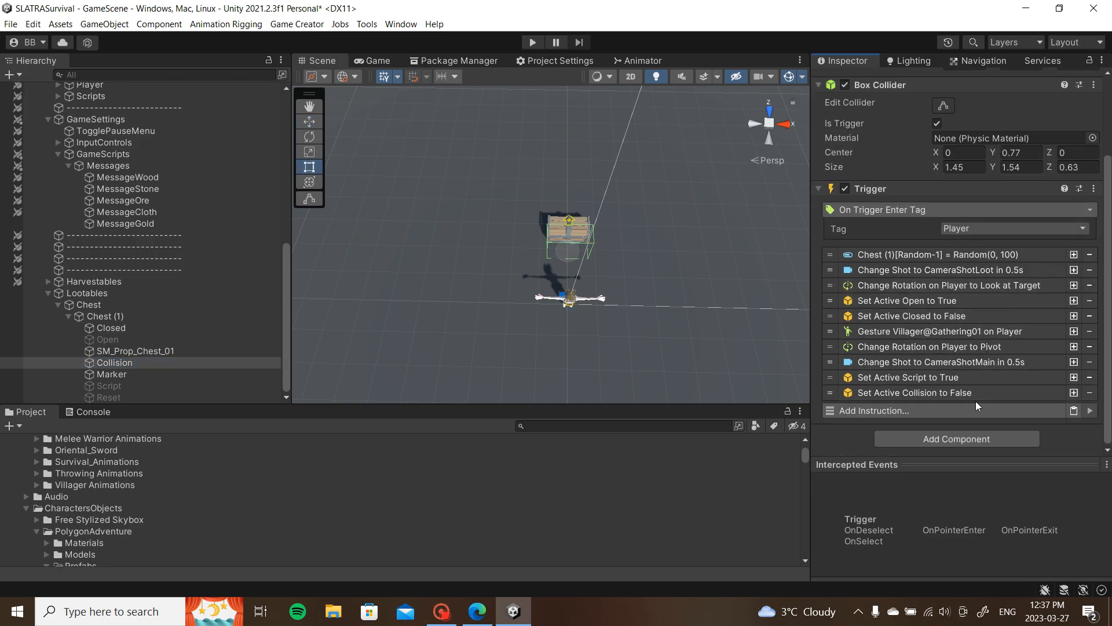
{"action": "left_click", "coordinate": [894, 412]}
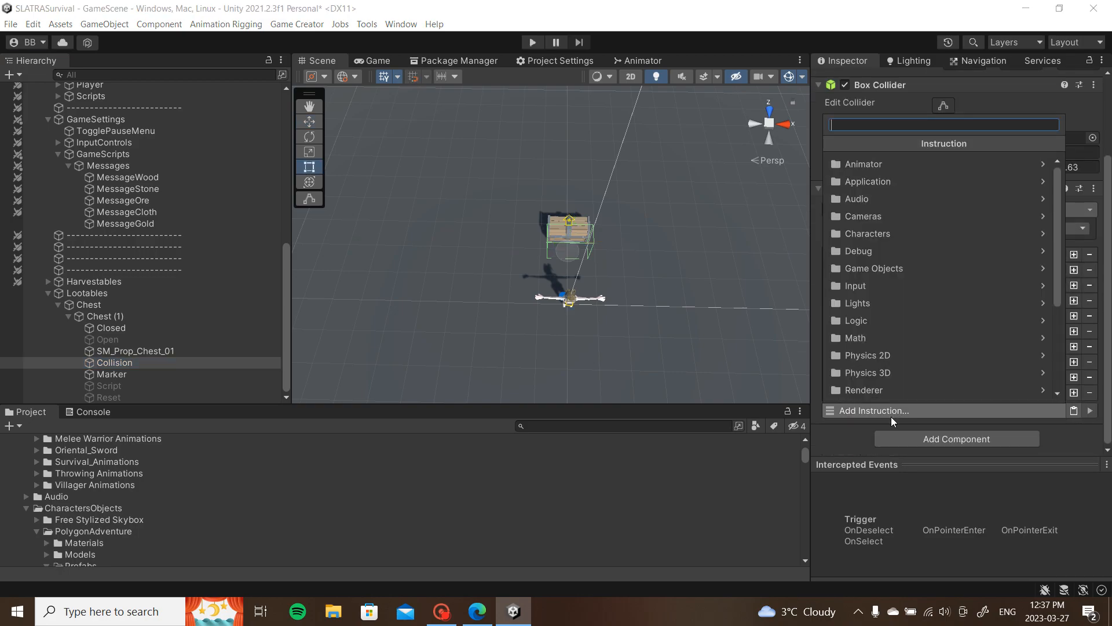
{"action": "type", "text": "stop"}
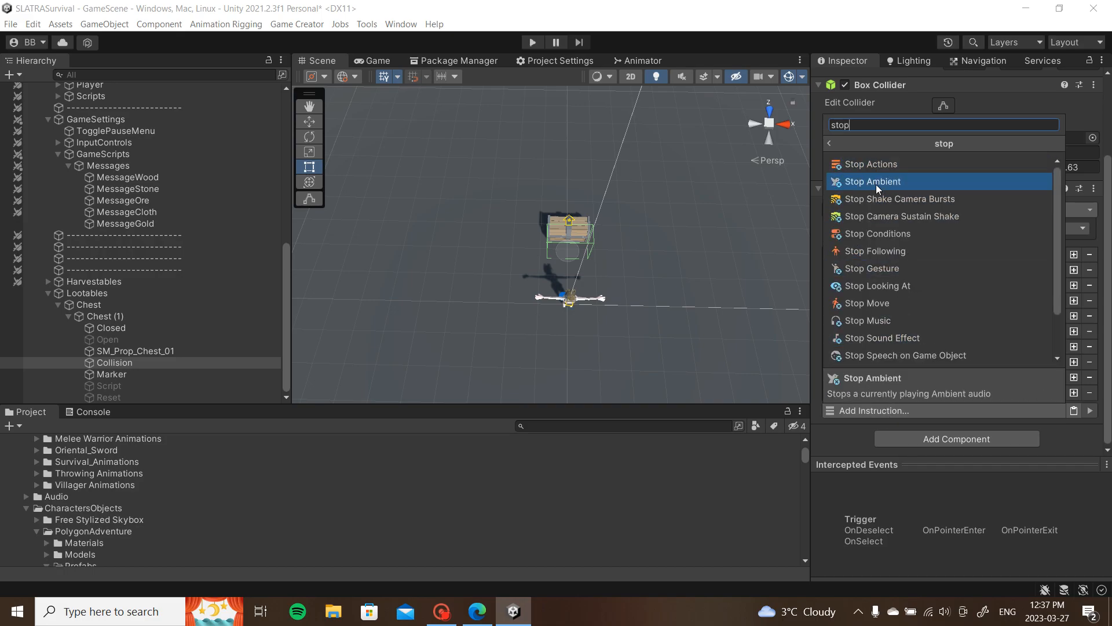
{"action": "left_click", "coordinate": [878, 303]}
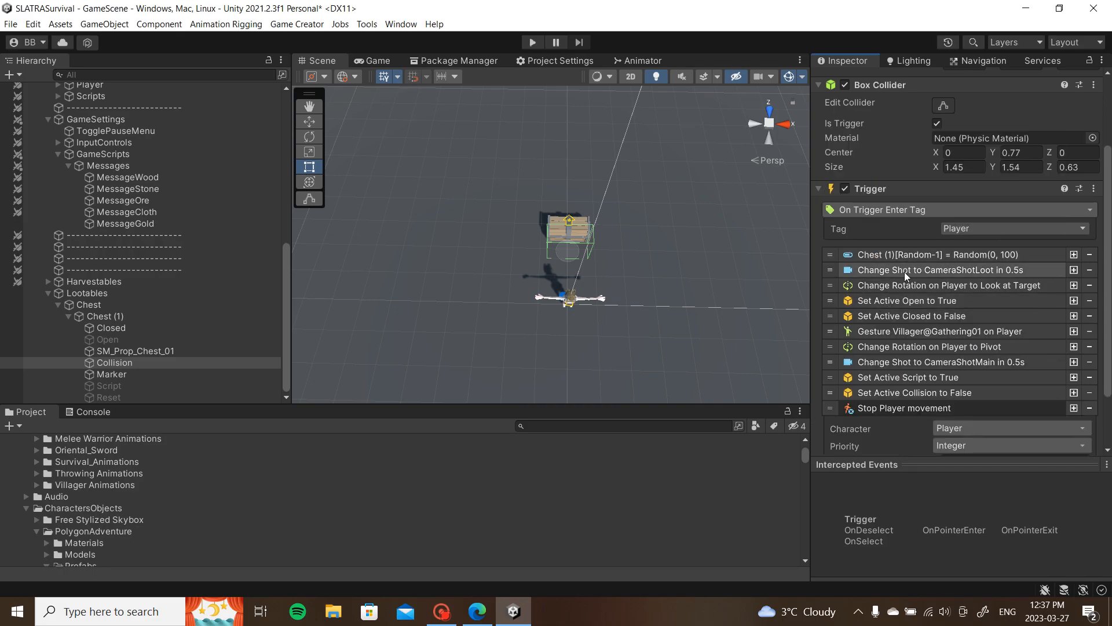
Step: Move the Stop Player movement instruction between Change Shot to CameraShotLoot and Change Rotation on Player to Look at Target
{"action": "left_click_drag", "start_coordinate": [830, 408], "coordinate": [839, 279]}
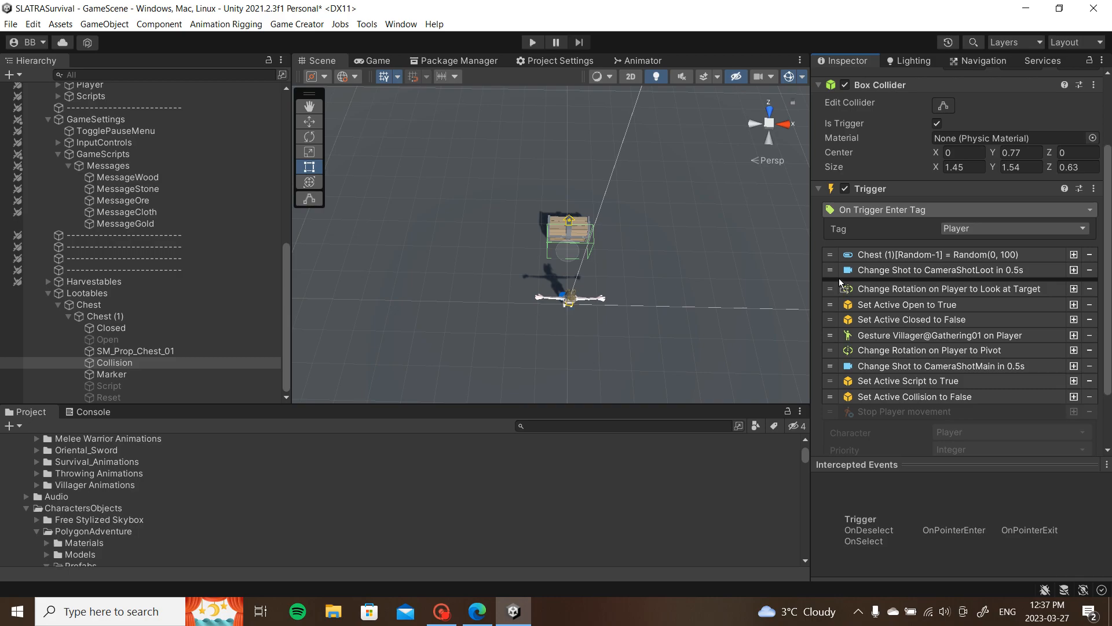
{"action": "left_click_drag", "start_coordinate": [839, 278], "coordinate": [844, 249]}
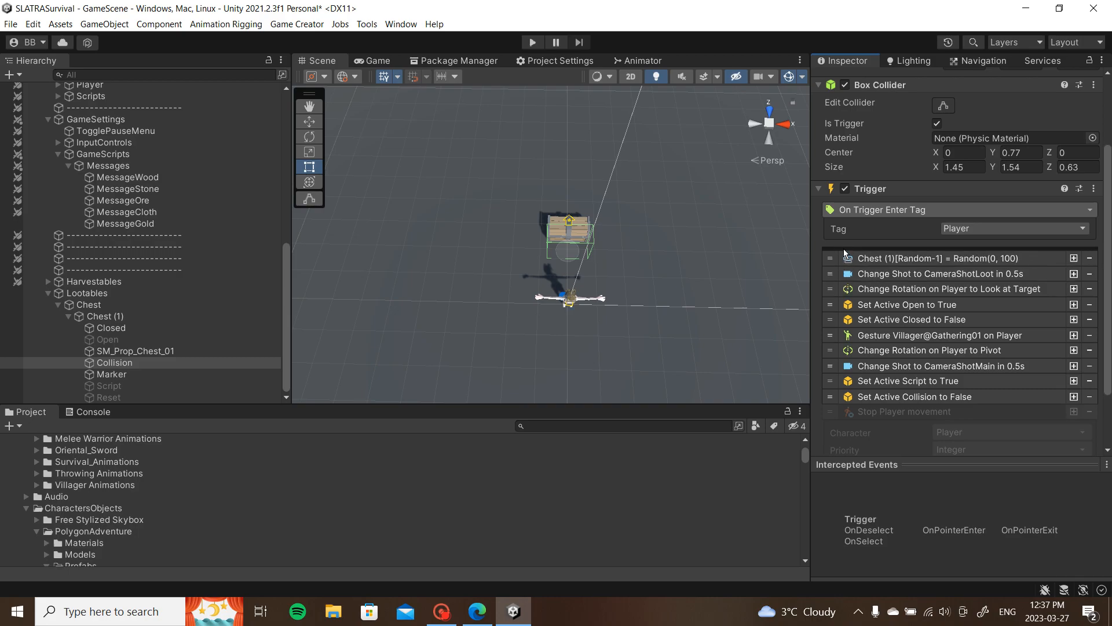
{"action": "left_click_drag", "start_coordinate": [843, 248], "coordinate": [843, 248]}
{"action": "left_click", "coordinate": [912, 256]}
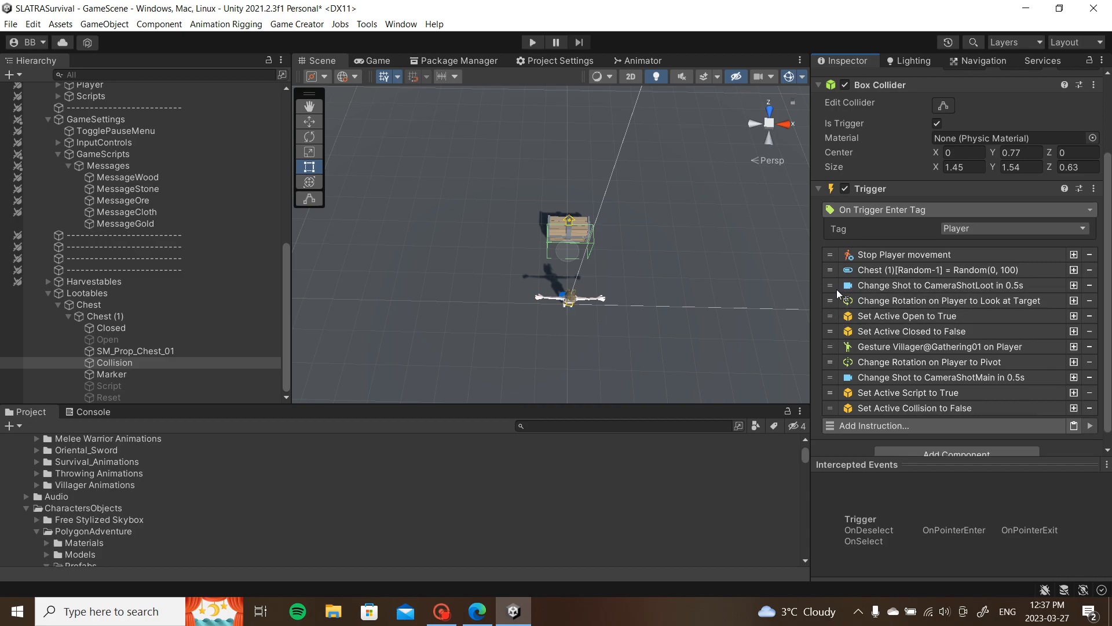
{"action": "left_click_drag", "start_coordinate": [835, 261], "coordinate": [838, 294]}
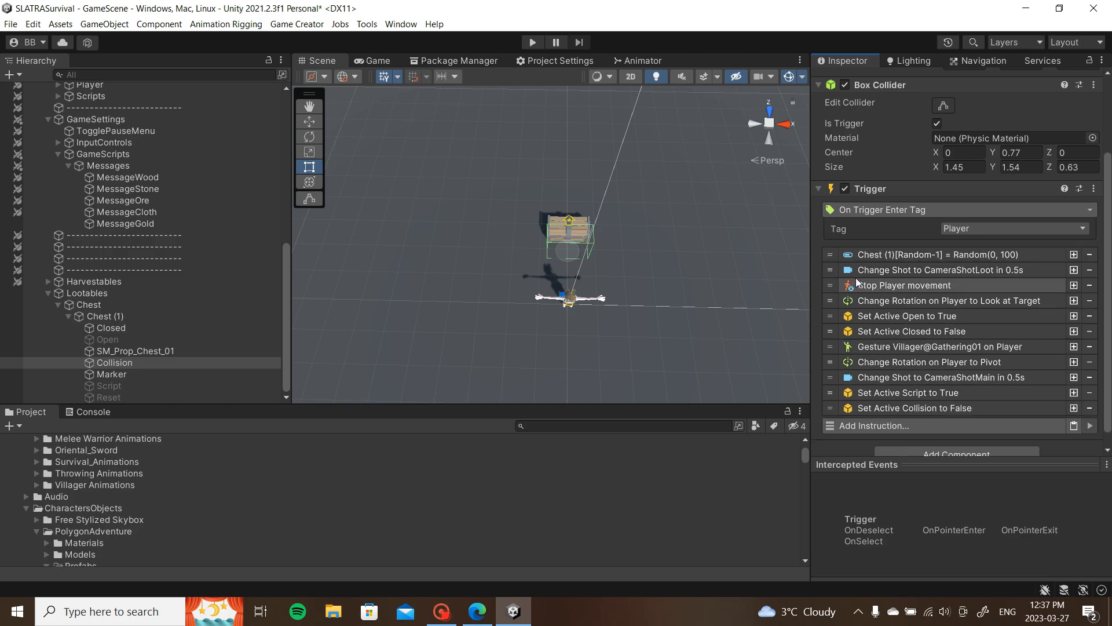
Step: Move the Stop Player movement instruction to between Set Active Closed to False and Gesture Villager@Gathering01 on Player
{"action": "left_click", "coordinate": [862, 271]}
{"action": "left_click", "coordinate": [863, 273]}
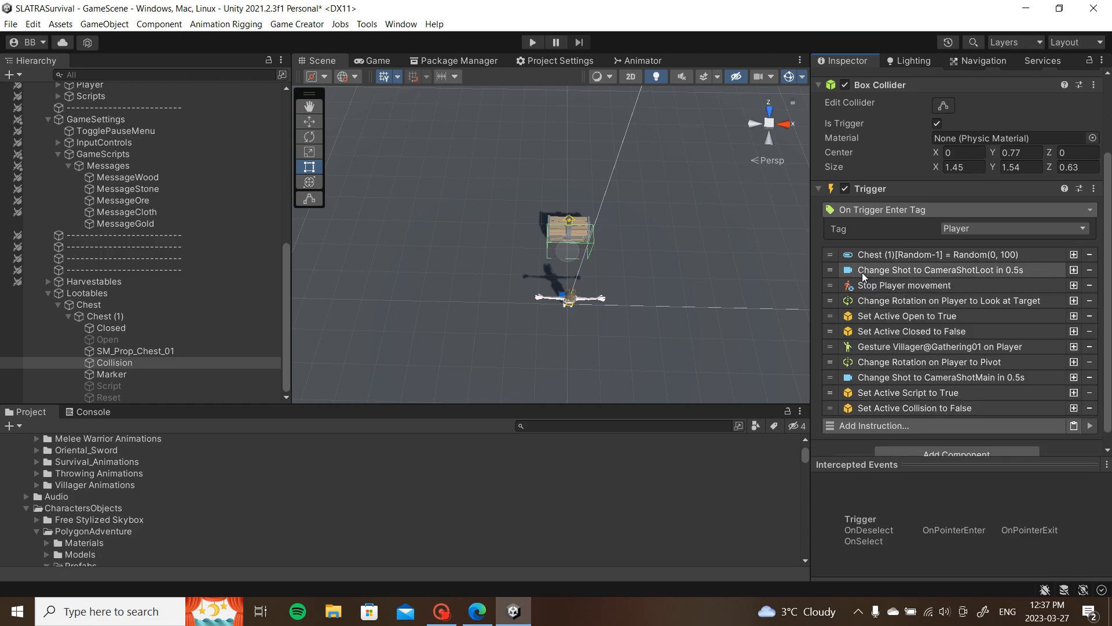
{"action": "left_click_drag", "start_coordinate": [832, 284], "coordinate": [843, 347]}
{"action": "left_click", "coordinate": [890, 288]}
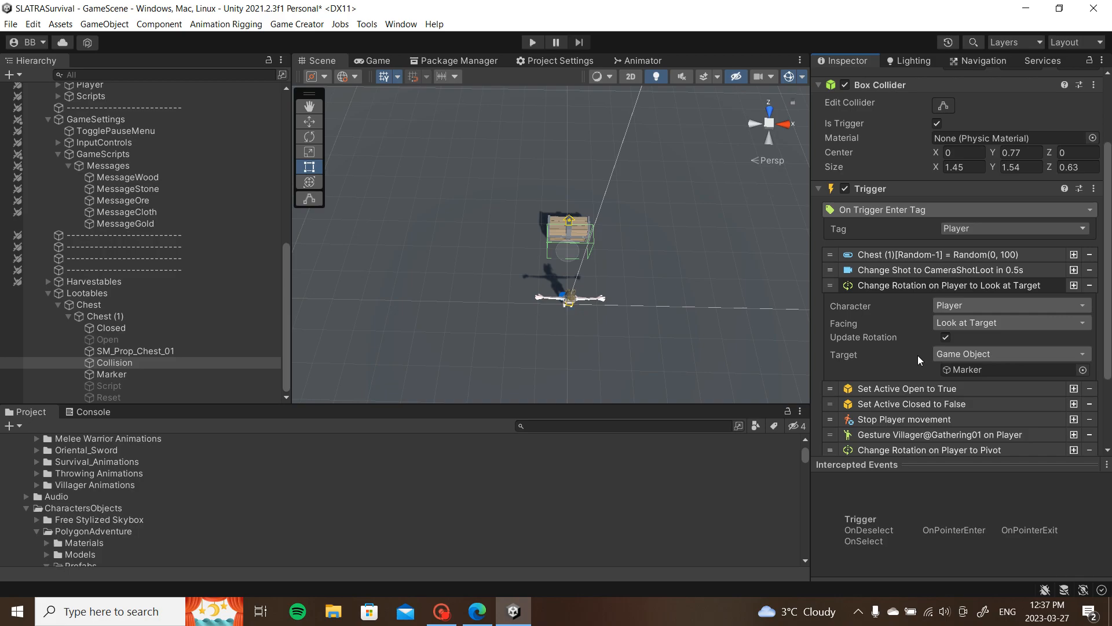
{"action": "left_click", "coordinate": [927, 285]}
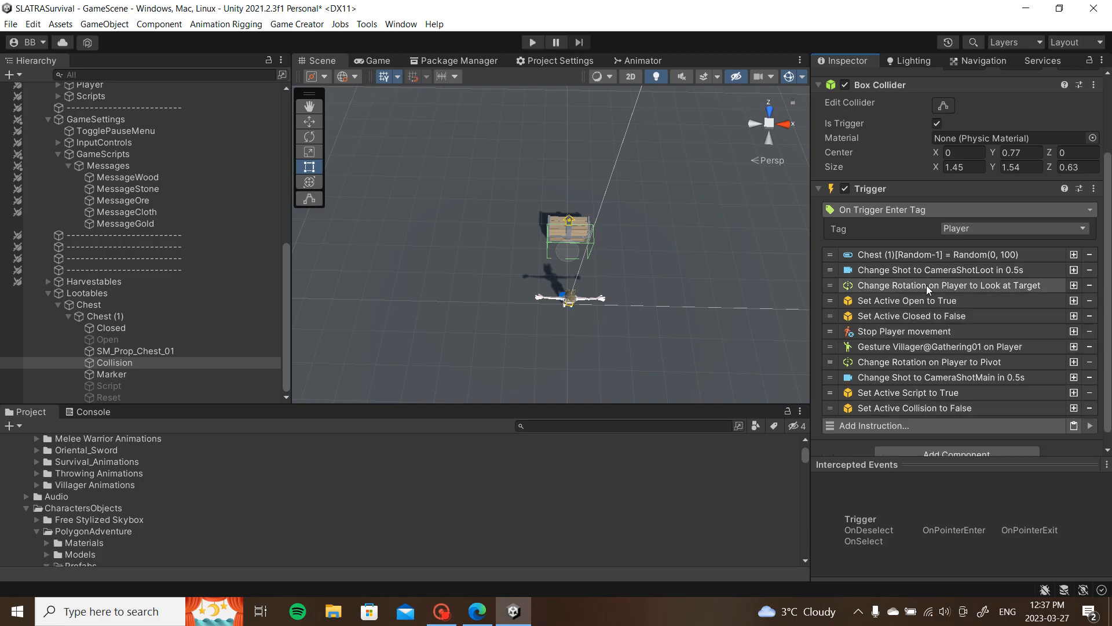
Step: Set the Speed of the Gesture Villager@Gathering01 instruction to 2
{"action": "left_click", "coordinate": [906, 345]}
{"action": "scroll", "coordinate": [901, 336], "scroll_direction": "down", "scroll_amount": 3}
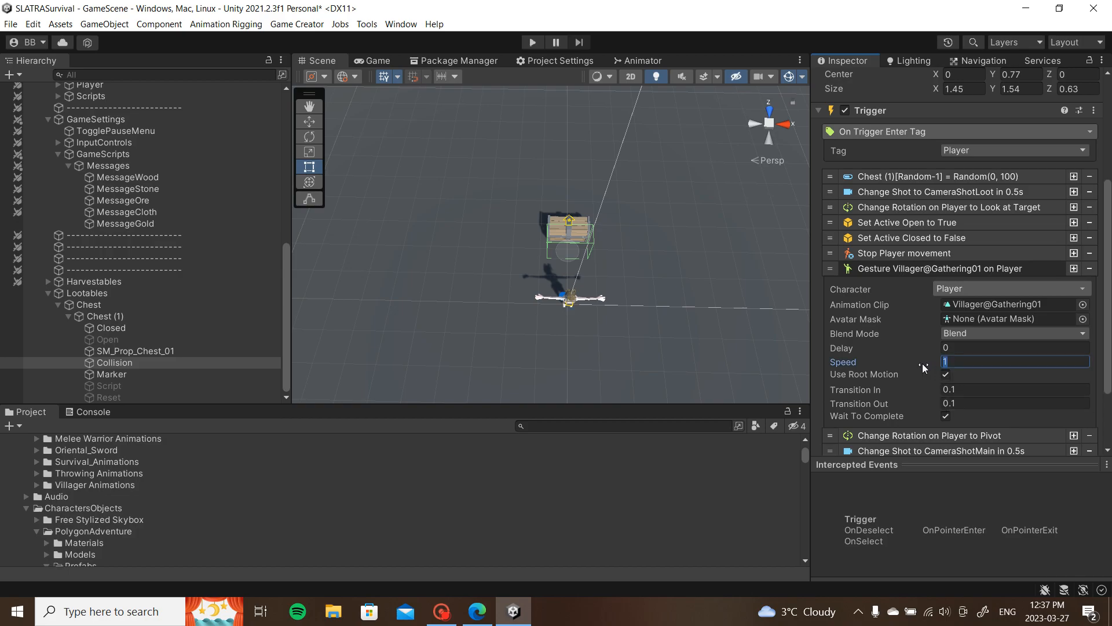
{"action": "left_click", "coordinate": [944, 269]}
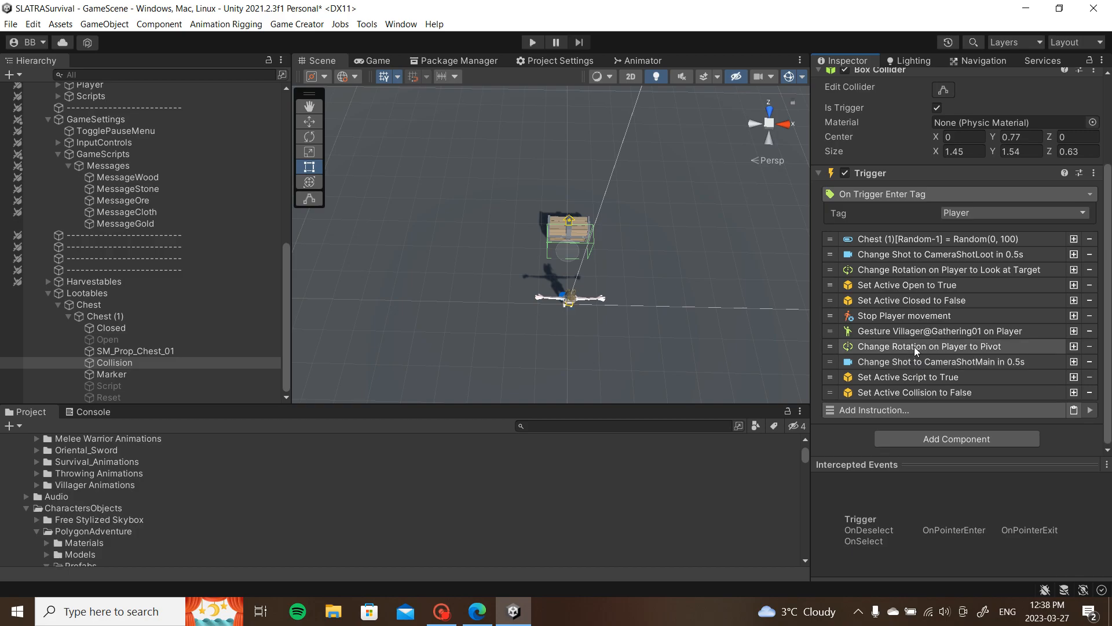
Step: Run the game, loot the chest to test the reordered trigger instructions, and stop the game
{"action": "left_click", "coordinate": [533, 43]}
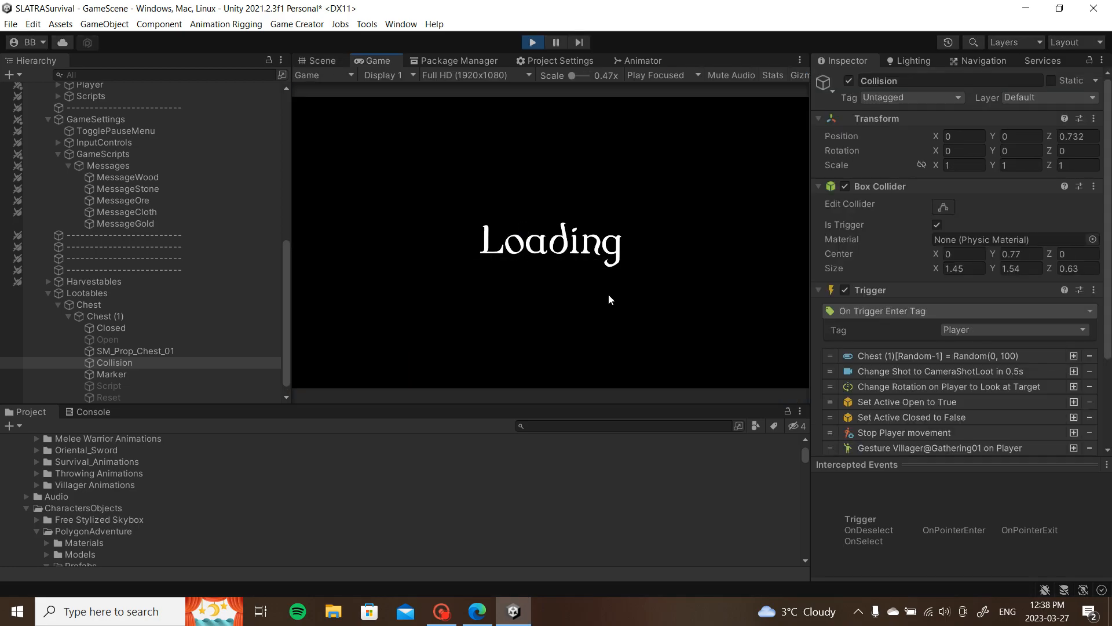
{"action": "left_click", "coordinate": [479, 246]}
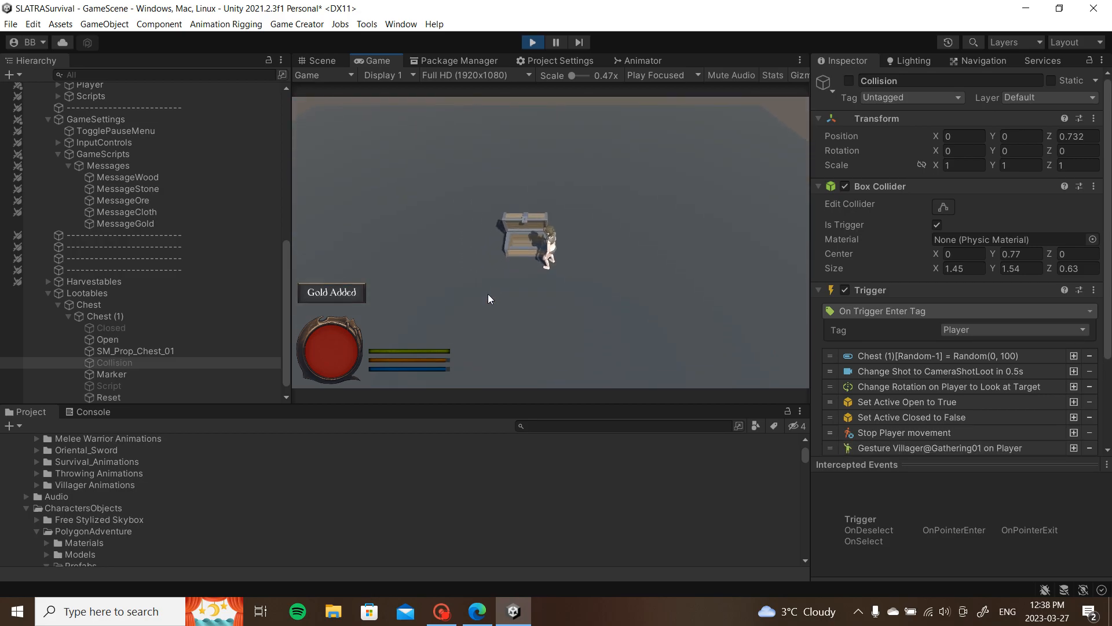
{"action": "left_click", "coordinate": [532, 43]}
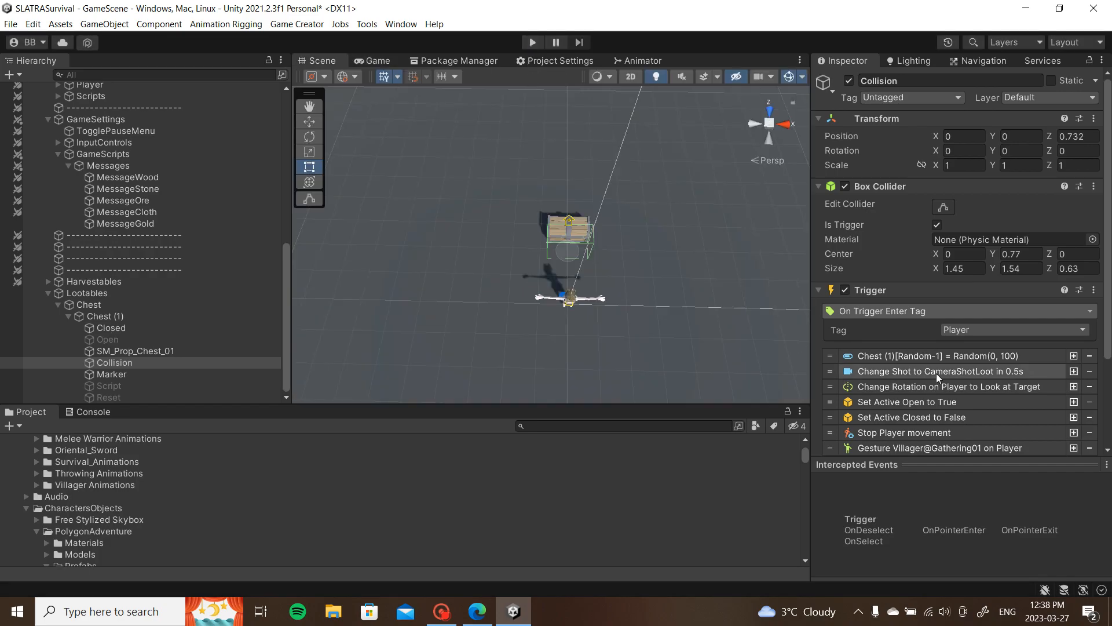
Step: Set the first Change Rotation instruction's Facing to Object Direction, using the chest's Marker Game Object as the direction source
{"action": "scroll", "coordinate": [937, 373], "scroll_direction": "down", "scroll_amount": 2}
{"action": "left_click", "coordinate": [916, 345]}
{"action": "scroll", "coordinate": [957, 332], "scroll_direction": "down", "scroll_amount": 3}
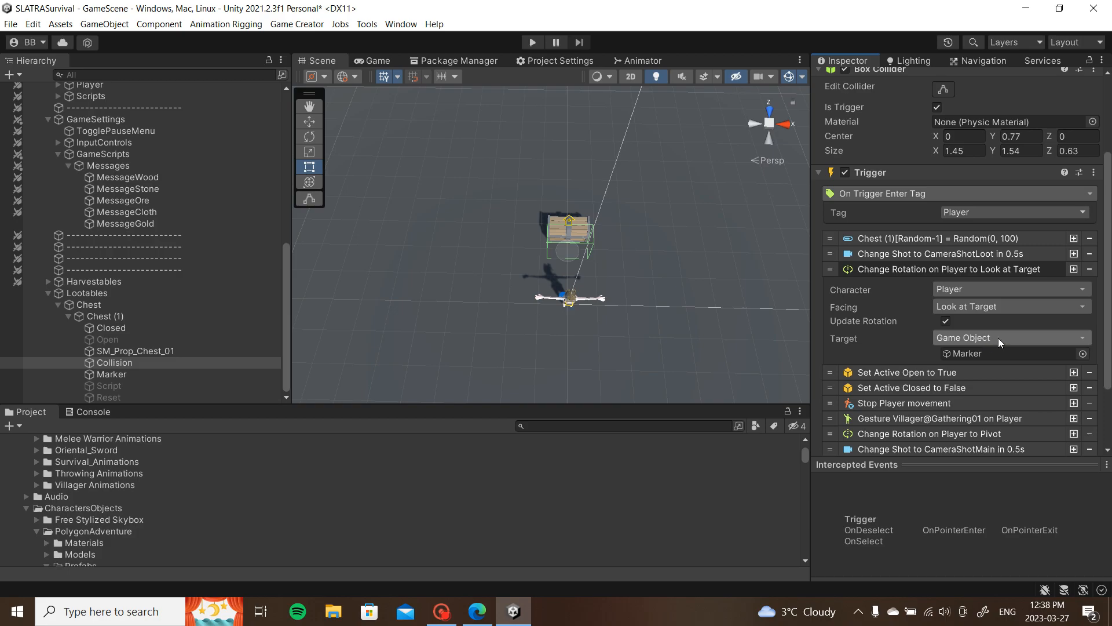
{"action": "left_click", "coordinate": [1025, 307]}
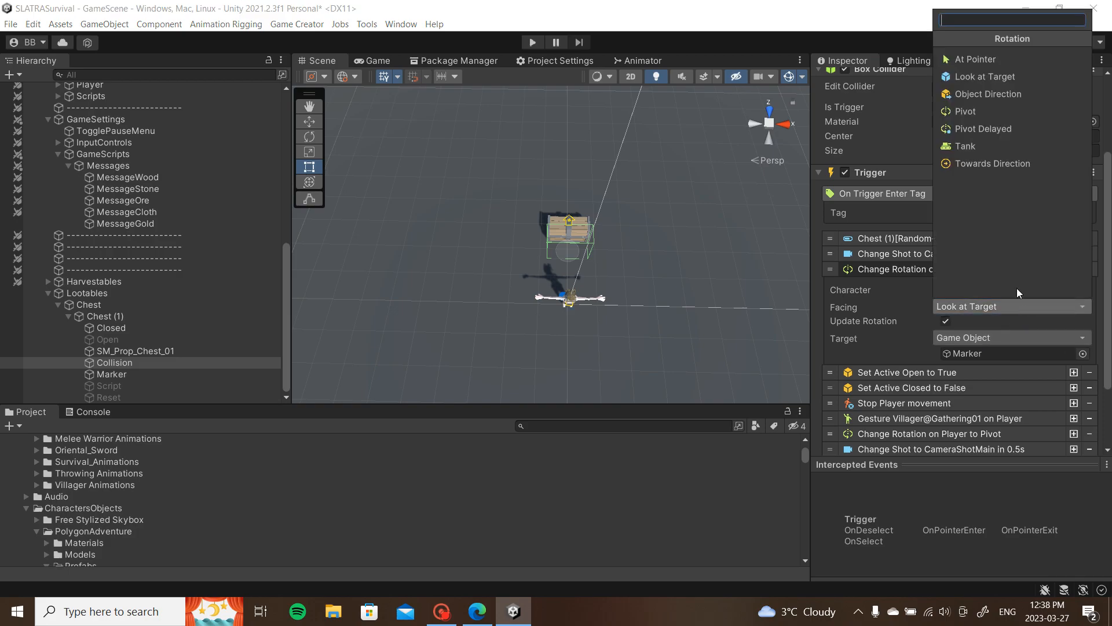
{"action": "left_click", "coordinate": [1024, 92]}
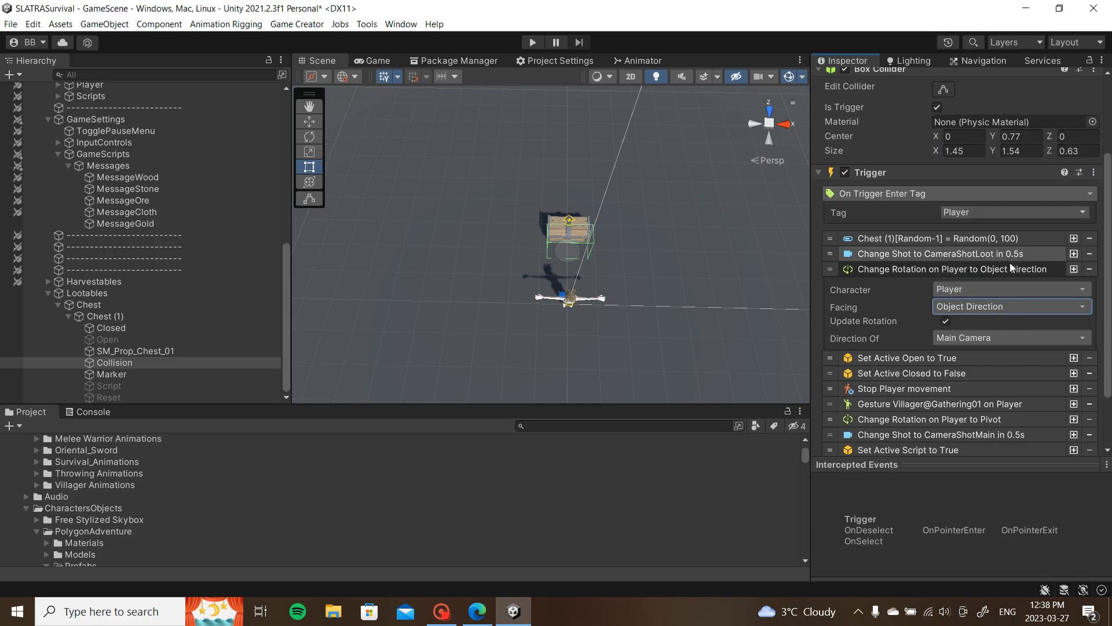
{"action": "left_click", "coordinate": [978, 337]}
{"action": "left_click", "coordinate": [975, 176]}
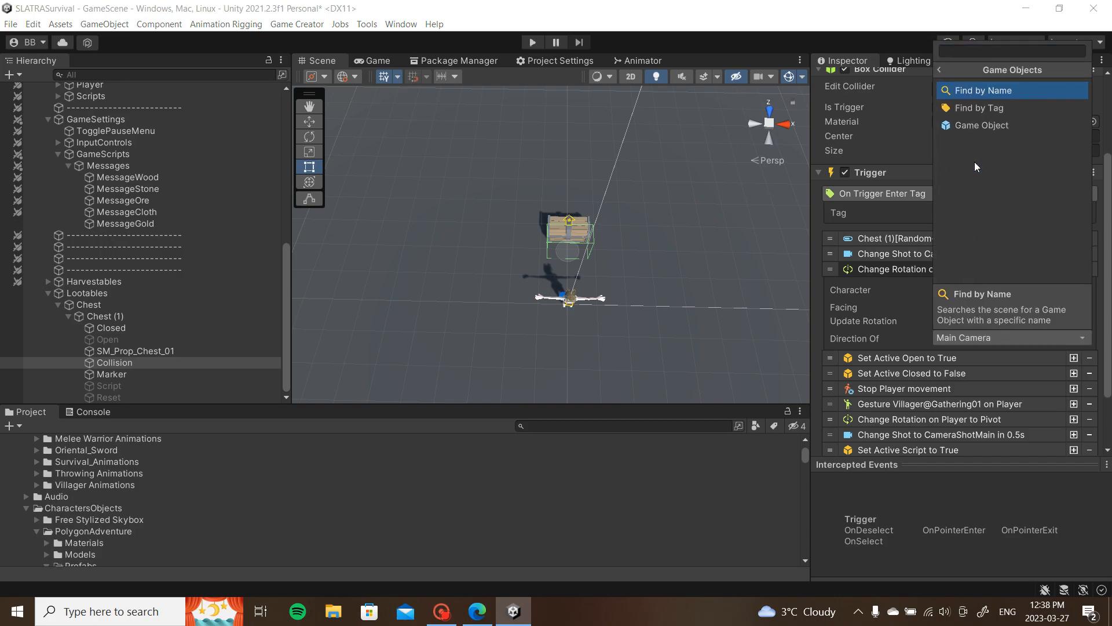
{"action": "left_click", "coordinate": [992, 121]}
{"action": "left_click_drag", "start_coordinate": [147, 374], "coordinate": [970, 356]}
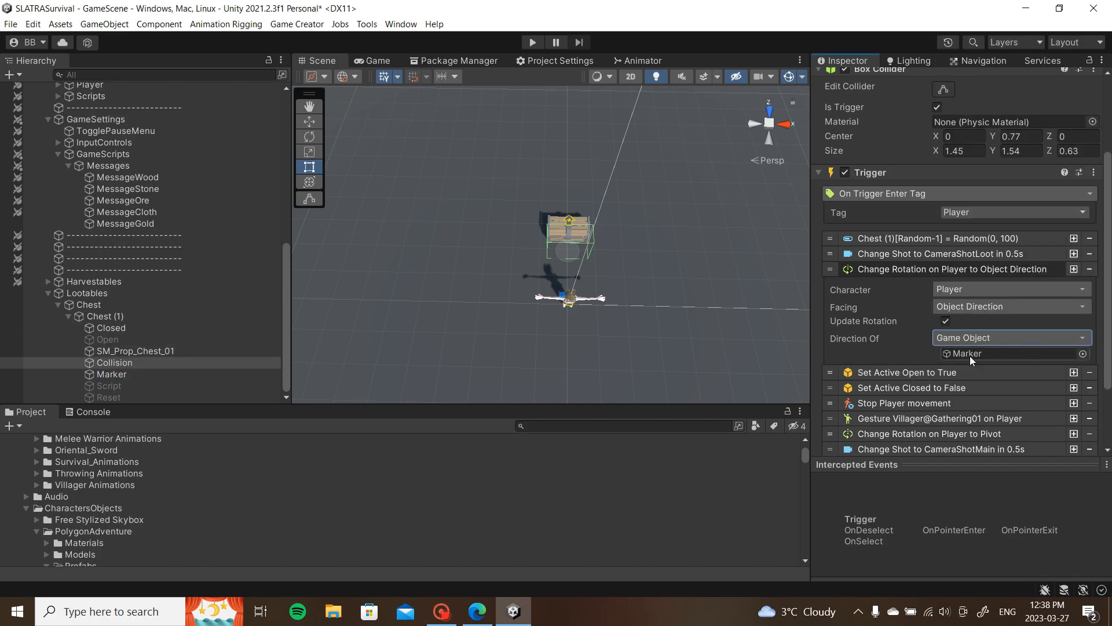
{"action": "left_click", "coordinate": [946, 270]}
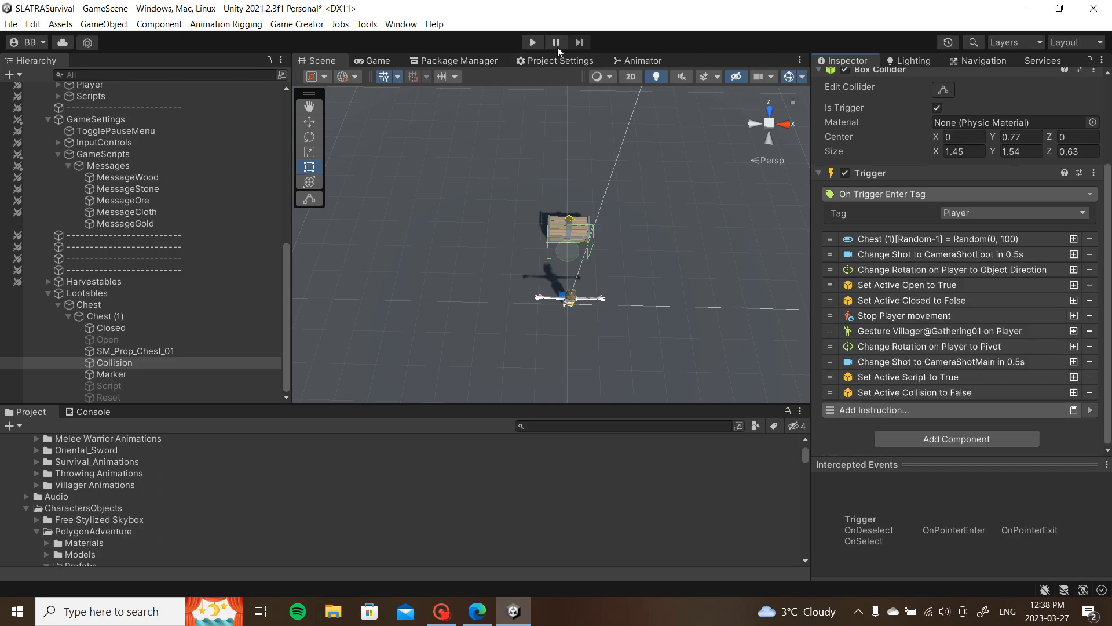
Step: Run the game, walk the player into the chest to test the Object Direction facing, and stop the game
{"action": "left_click", "coordinate": [533, 42]}
{"action": "left_click", "coordinate": [442, 609]}
{"action": "left_click", "coordinate": [442, 610]}
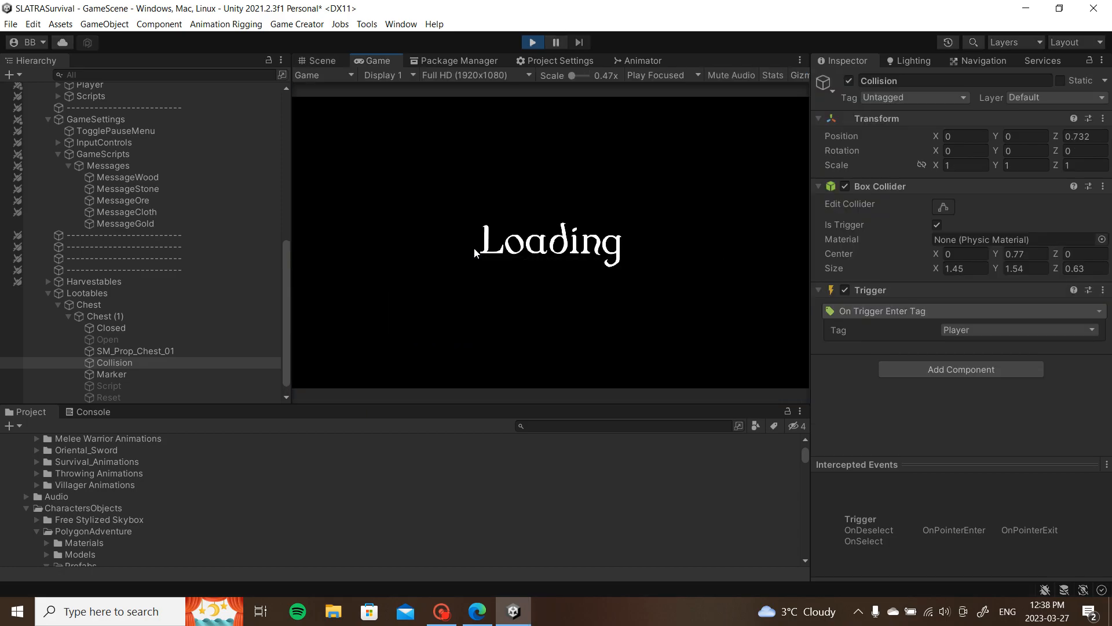
{"action": "key", "text": "d"}
{"action": "key", "text": "w"}
{"action": "key", "text": "a"}
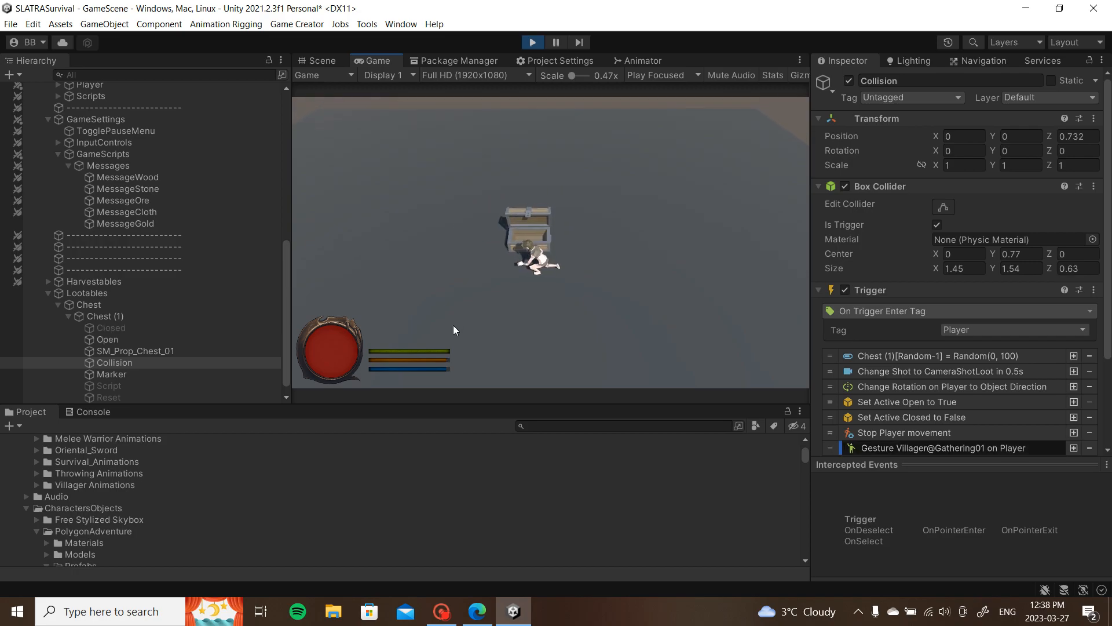
{"action": "left_click", "coordinate": [537, 42]}
Step: Review the Gesture Villager@Gathering01 instruction and set its Speed to 3
{"action": "scroll", "coordinate": [853, 342], "scroll_direction": "down", "scroll_amount": 3}
{"action": "left_click", "coordinate": [901, 333]}
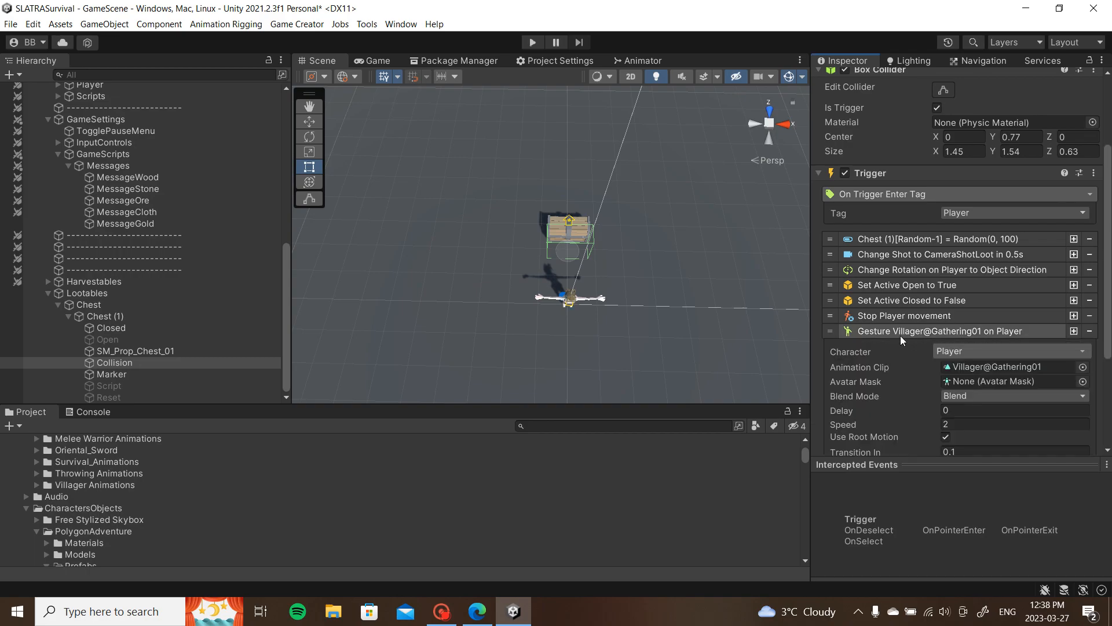
{"action": "scroll", "coordinate": [937, 360], "scroll_direction": "down", "scroll_amount": 3}
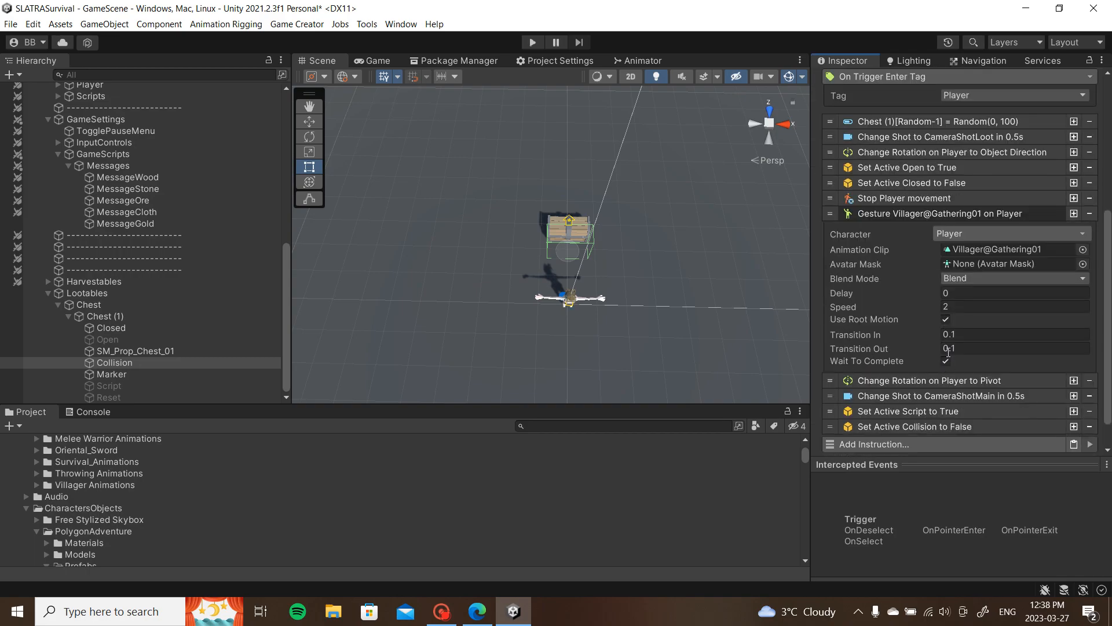
{"action": "left_click", "coordinate": [944, 215]}
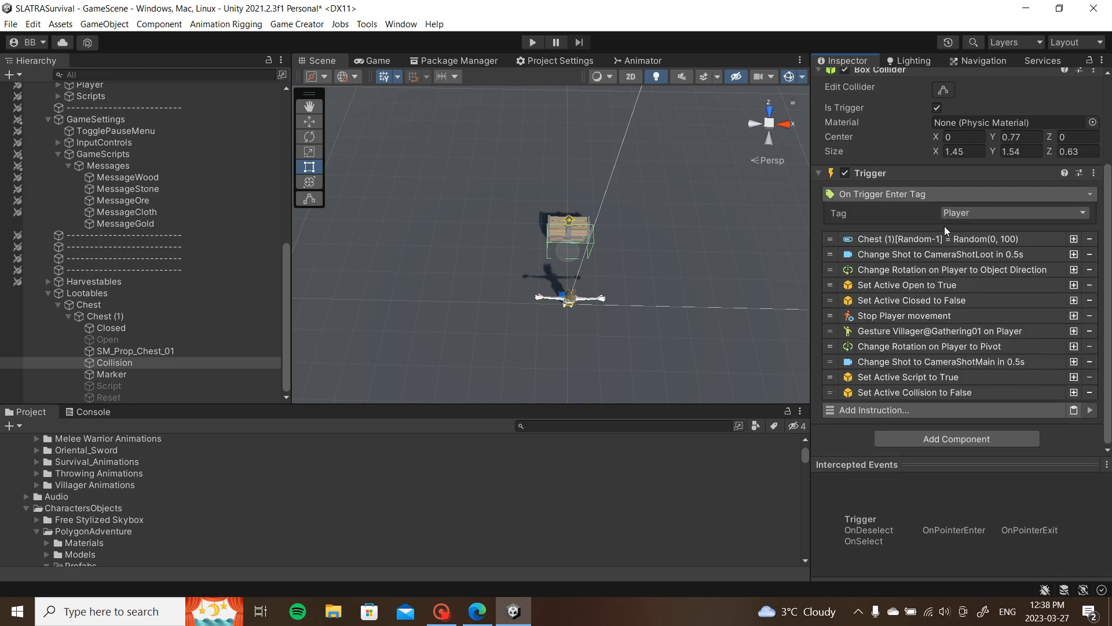
{"action": "left_click", "coordinate": [924, 333]}
{"action": "left_click", "coordinate": [919, 424]}
{"action": "left_click", "coordinate": [926, 331]}
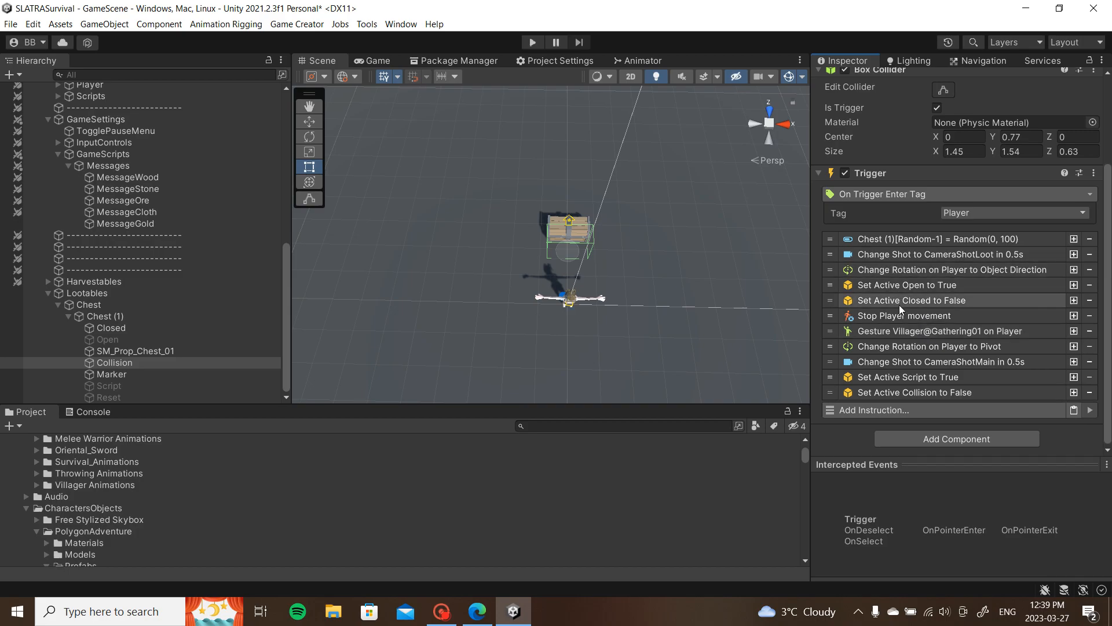
Step: Add a Wait Seconds instruction of 0.5 seconds between Change Rotation on Player to Object Direction and Set Active Open to True
{"action": "left_click", "coordinate": [922, 412]}
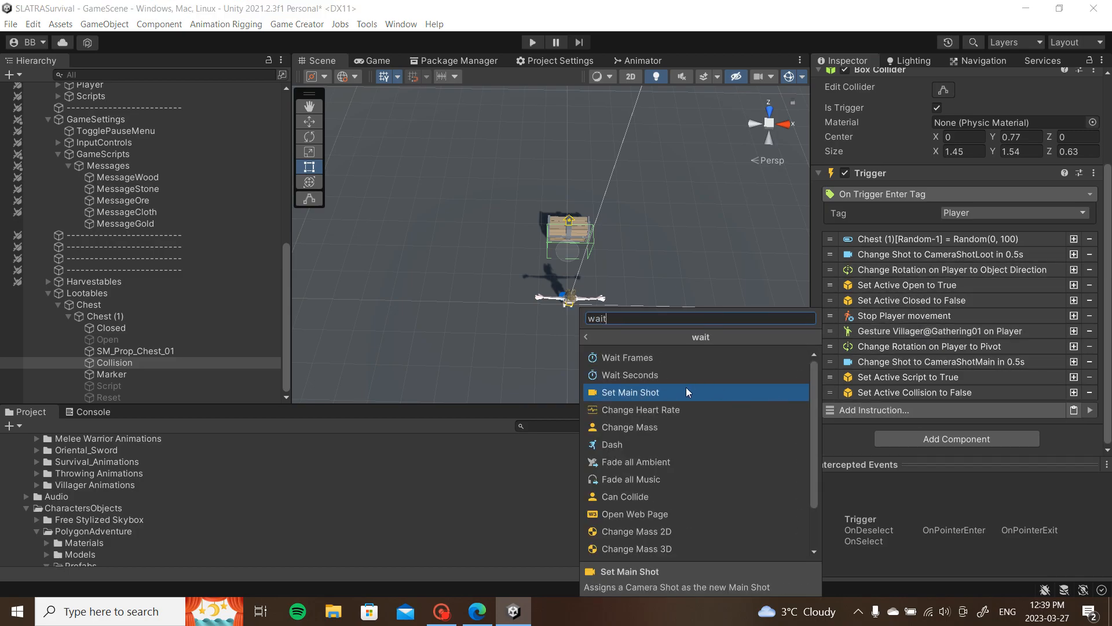
{"action": "left_click", "coordinate": [687, 375]}
{"action": "left_click_drag", "start_coordinate": [830, 411], "coordinate": [837, 277]}
{"action": "left_click", "coordinate": [940, 323]}
{"action": "type", "text": "0.5"}
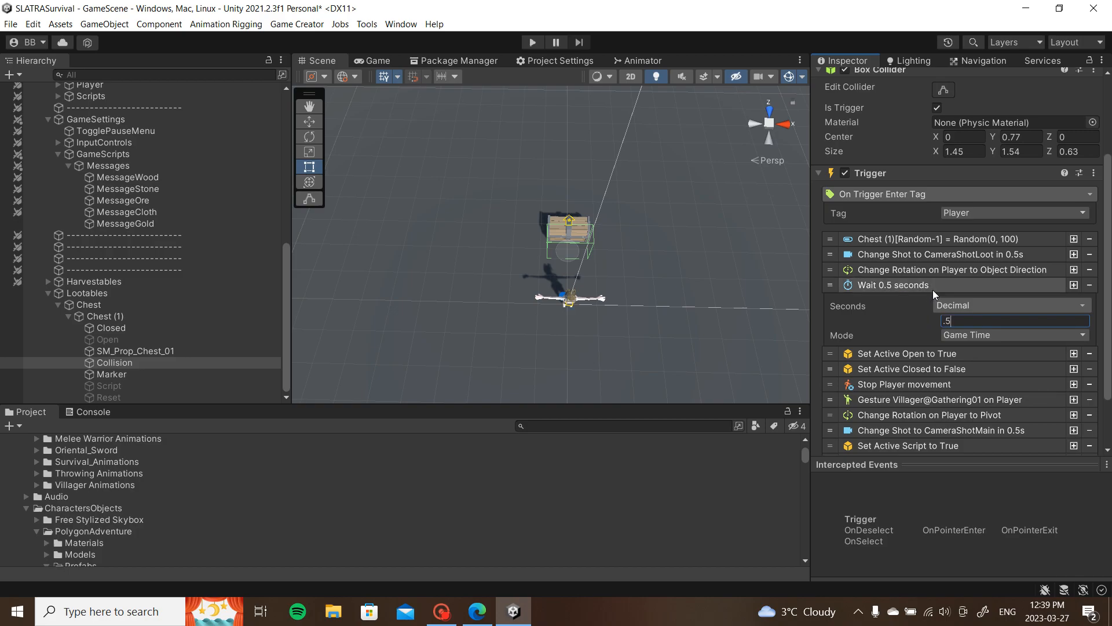
{"action": "left_click", "coordinate": [933, 290]}
Step: Copy the Wait 0.5 seconds instruction and paste it directly below Gesture Villager@Gathering01 on Player
{"action": "right_click", "coordinate": [934, 288]}
{"action": "left_click", "coordinate": [976, 293]}
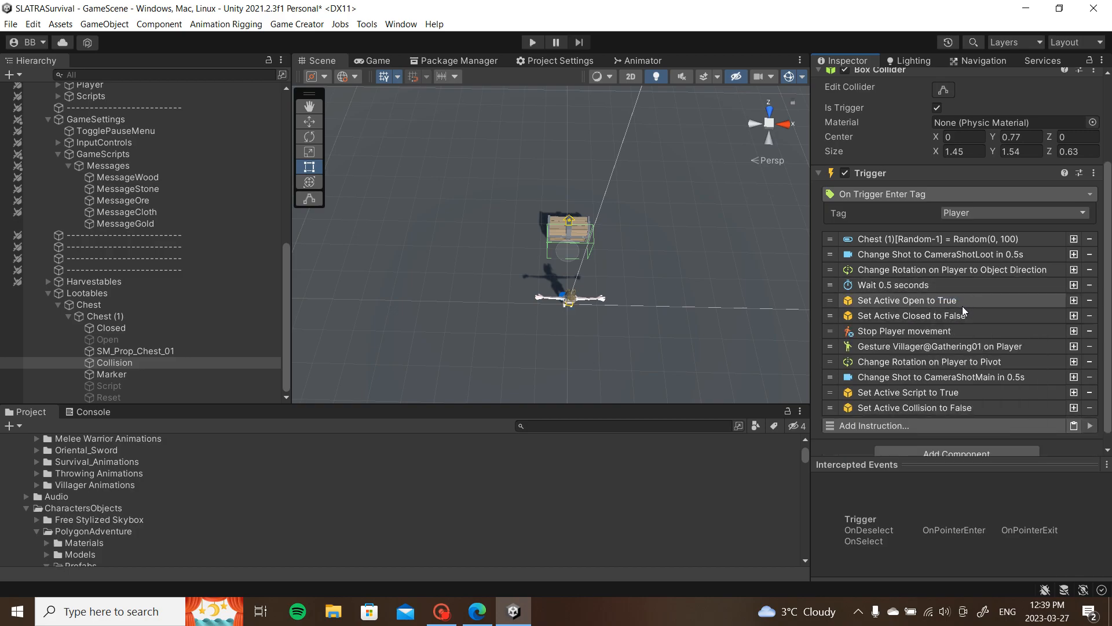
{"action": "right_click", "coordinate": [920, 350]}
{"action": "left_click", "coordinate": [955, 374]}
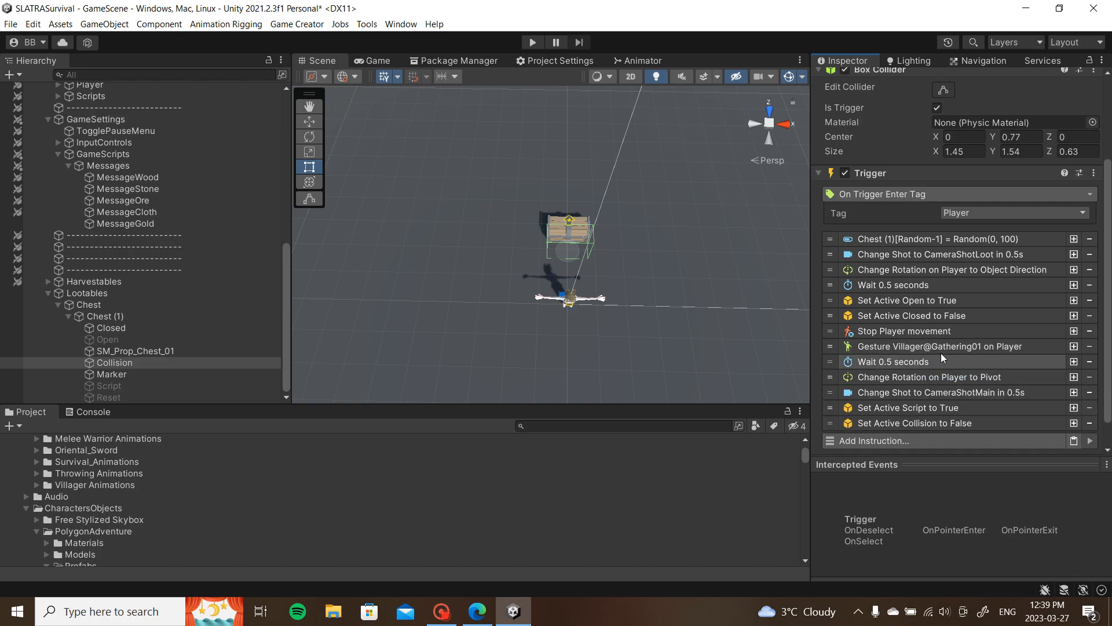
Step: Run the game and loot the chest to test the waits, examine the Gesture instruction's settings, and stop the game
{"action": "left_click", "coordinate": [532, 42]}
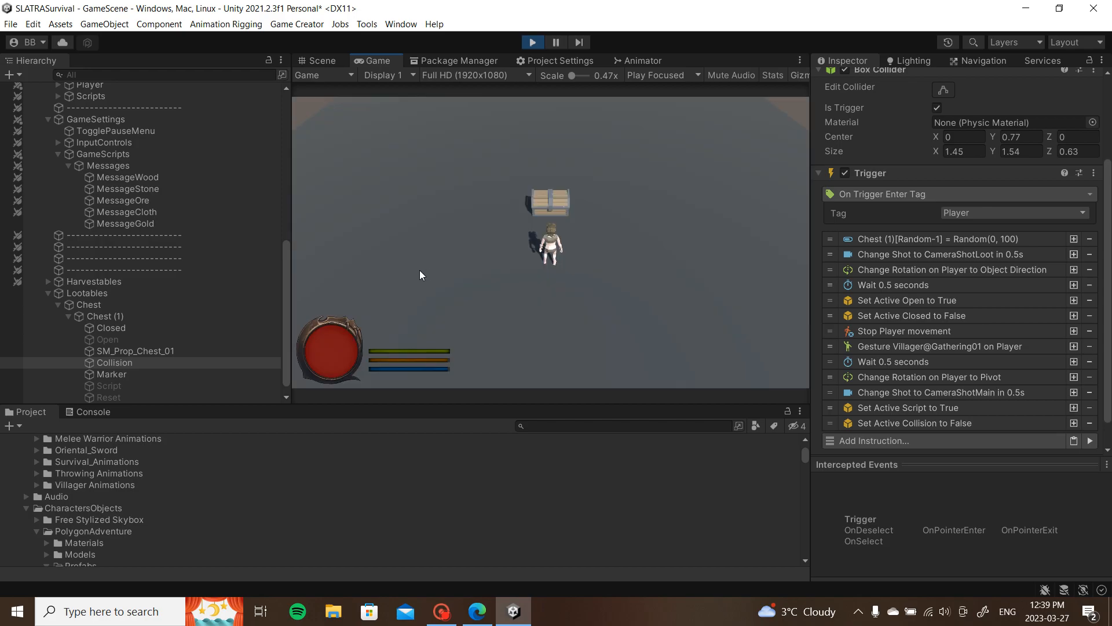
{"action": "left_click", "coordinate": [642, 240]}
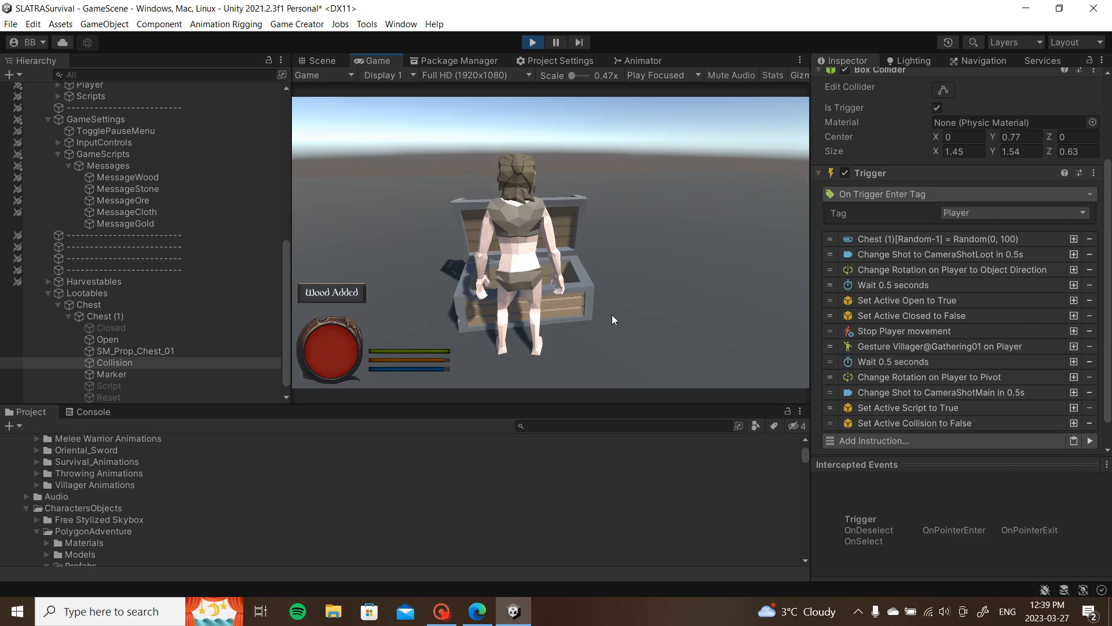
{"action": "left_click", "coordinate": [861, 347]}
{"action": "scroll", "coordinate": [990, 406], "scroll_direction": "down", "scroll_amount": 2}
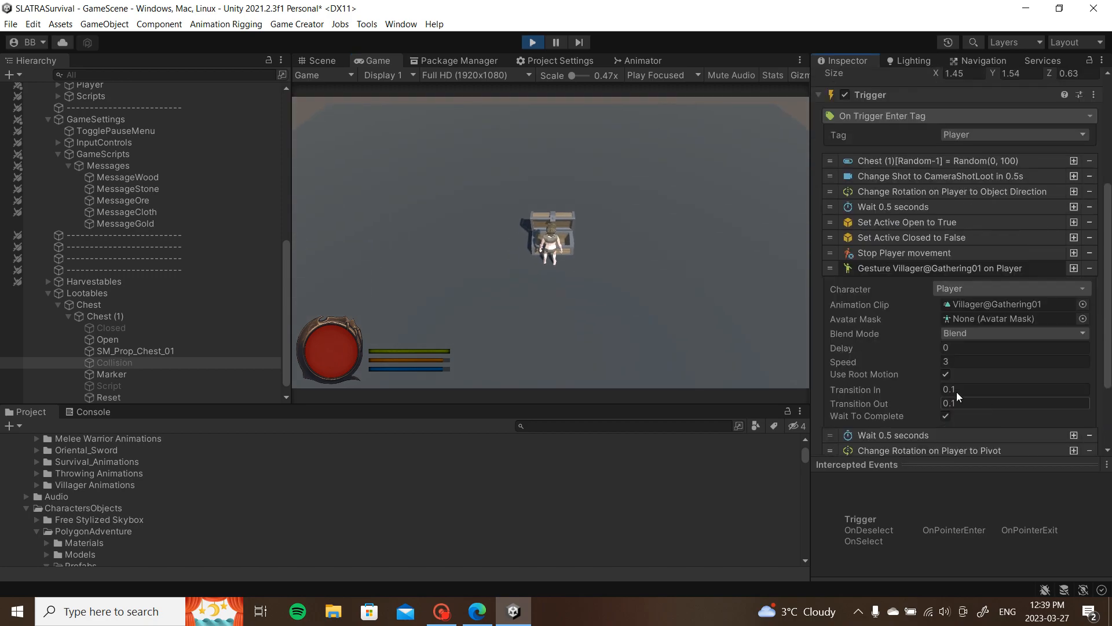
{"action": "left_click", "coordinate": [531, 43]}
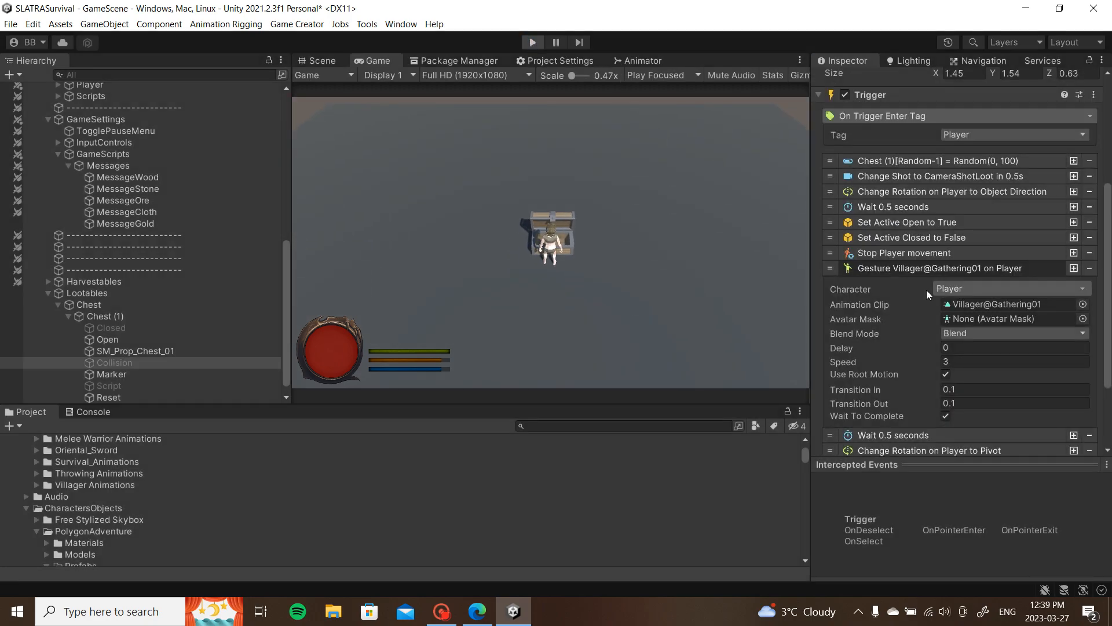
Step: Review the settings of the Object Direction rotation instruction and the Speed of the Gesture instruction
{"action": "left_click", "coordinate": [937, 242]}
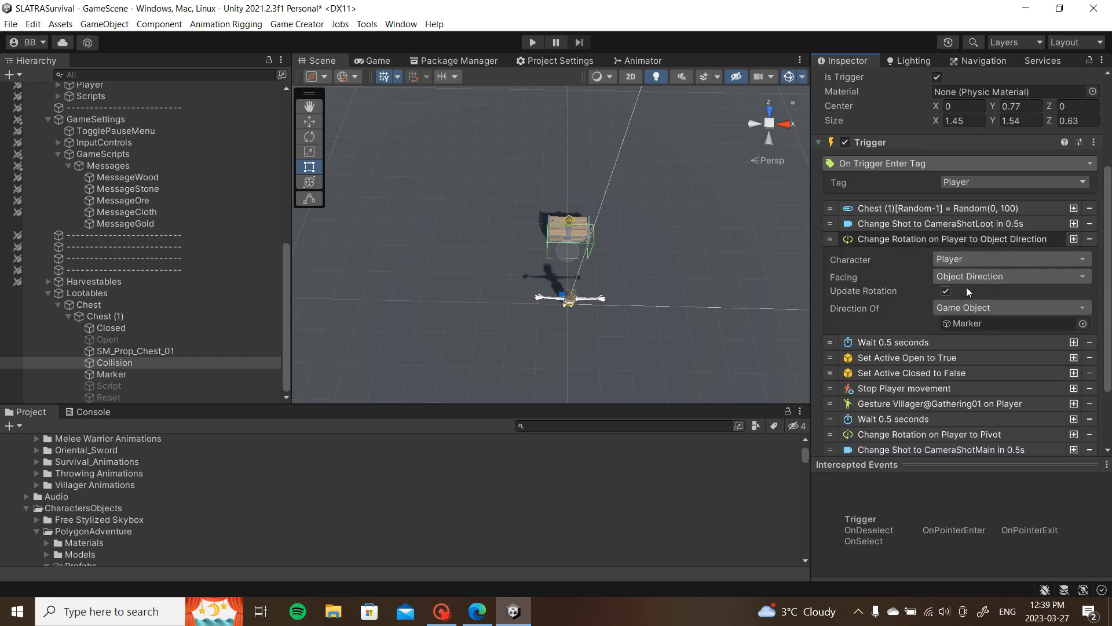
{"action": "left_click", "coordinate": [930, 238]}
{"action": "left_click", "coordinate": [905, 310]}
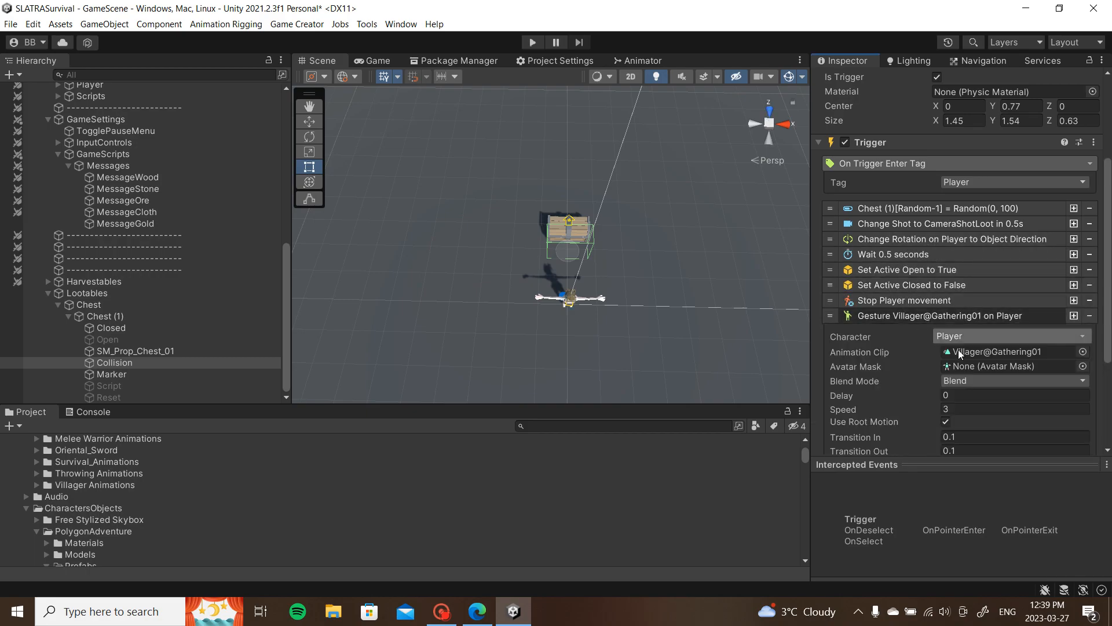
{"action": "left_click", "coordinate": [973, 409]}
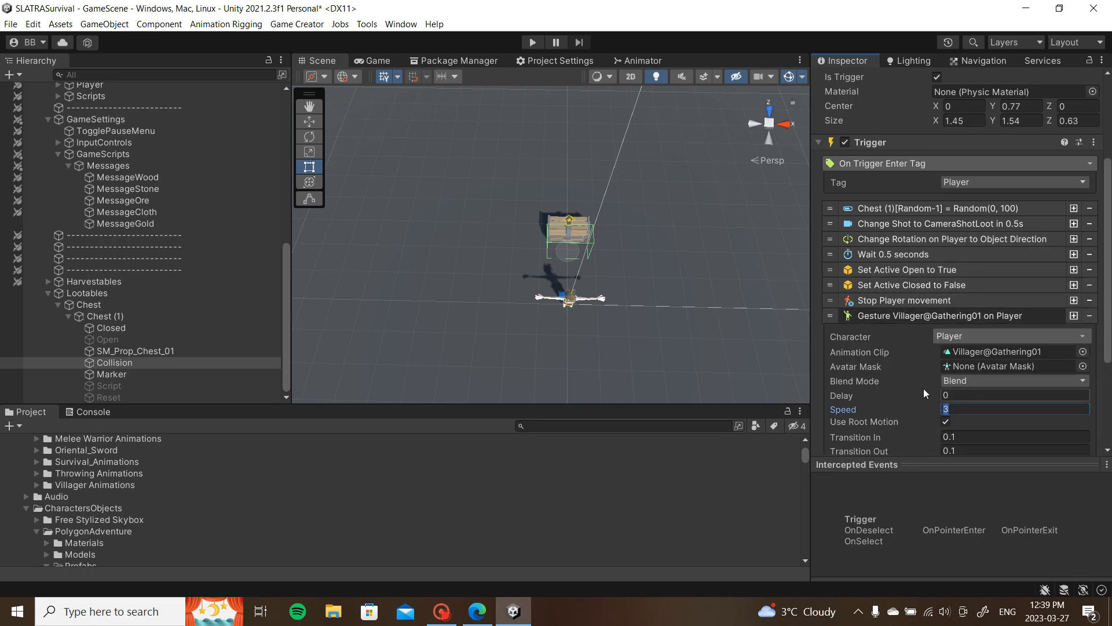
{"action": "left_click", "coordinate": [957, 315]}
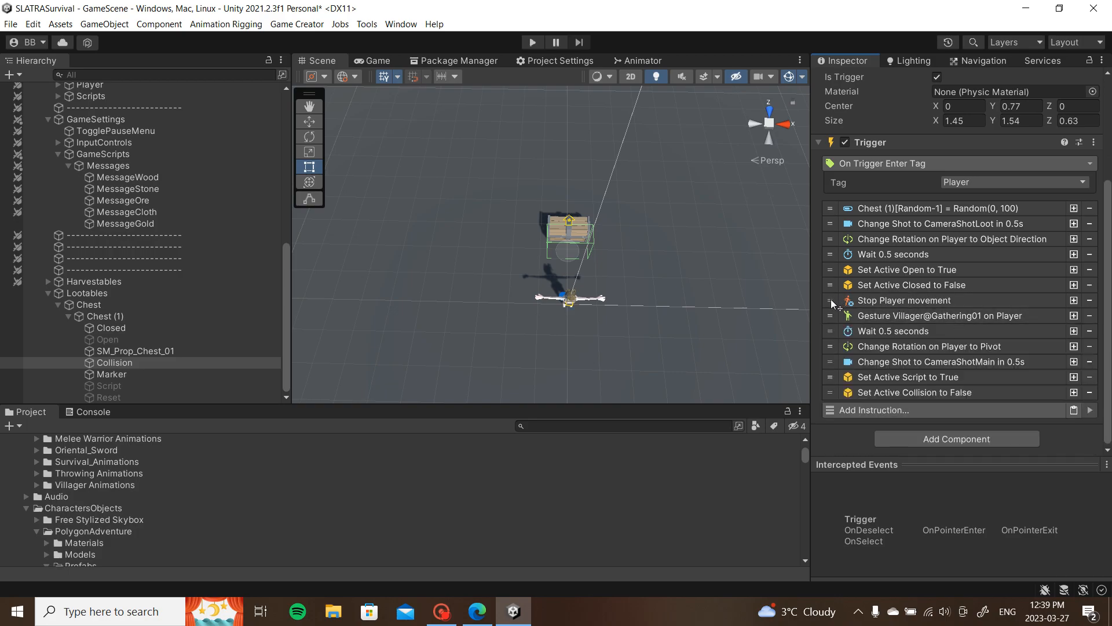
Step: Move Stop Player movement to the start of the trigger's instruction list and paste a copy below each Wait 0.5 seconds instruction
{"action": "left_click_drag", "start_coordinate": [829, 299], "coordinate": [830, 205]}
{"action": "right_click", "coordinate": [853, 203]}
{"action": "left_click", "coordinate": [888, 211]}
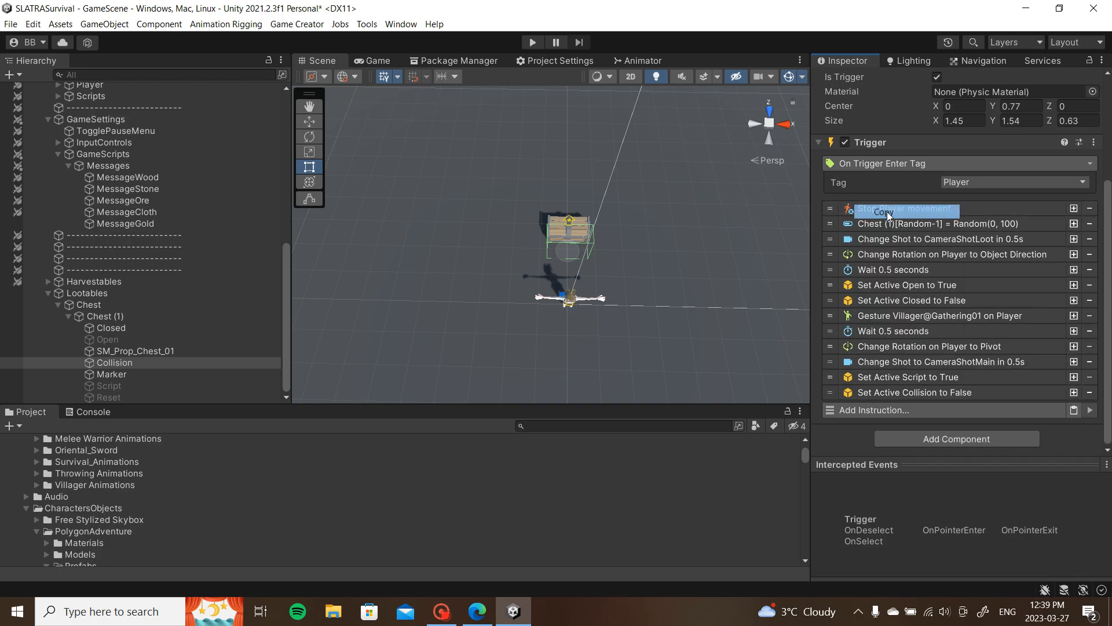
{"action": "right_click", "coordinate": [885, 273]}
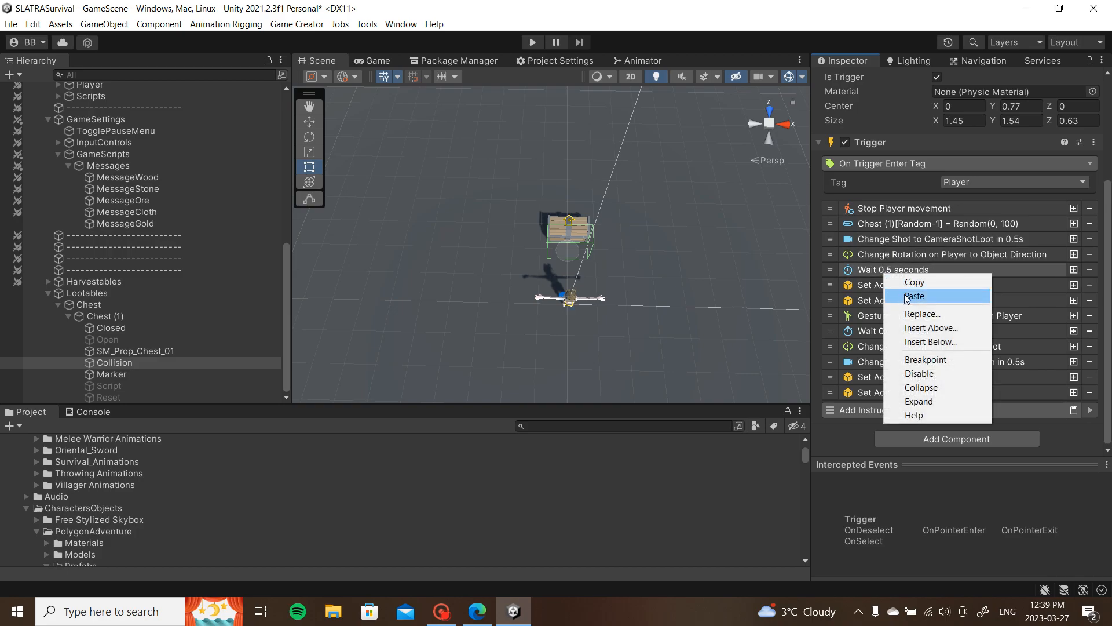
{"action": "left_click", "coordinate": [905, 294]}
{"action": "right_click", "coordinate": [906, 286]}
{"action": "left_click", "coordinate": [917, 295]}
{"action": "right_click", "coordinate": [895, 351]}
{"action": "left_click", "coordinate": [921, 373]}
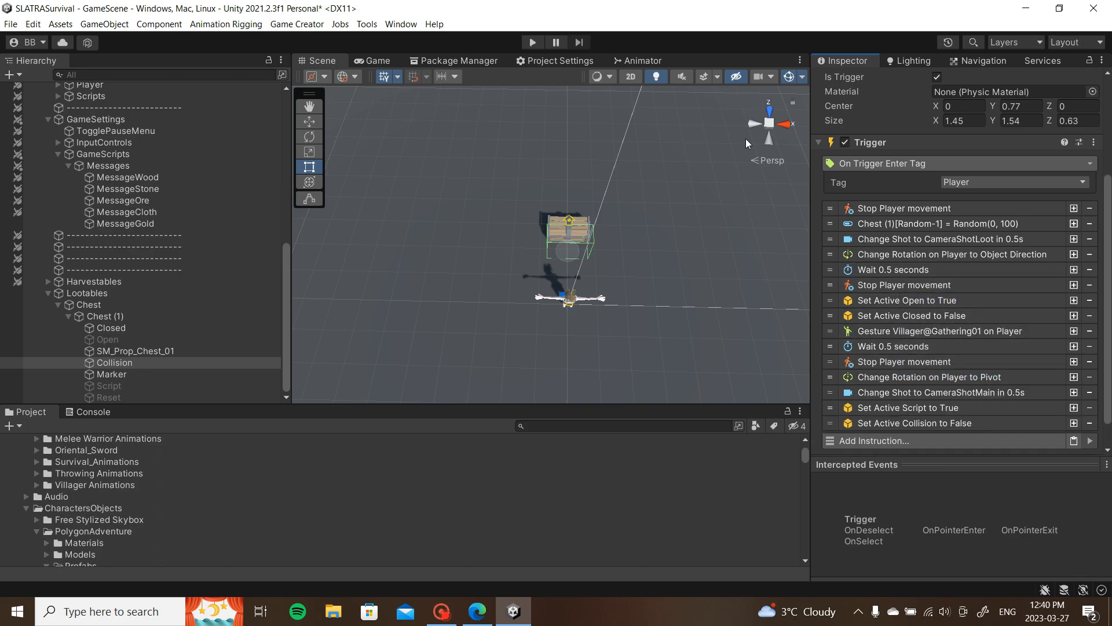
Step: Run the game, loot the chest to test the added Stop Player movement instructions, and stop the game
{"action": "left_click", "coordinate": [533, 42]}
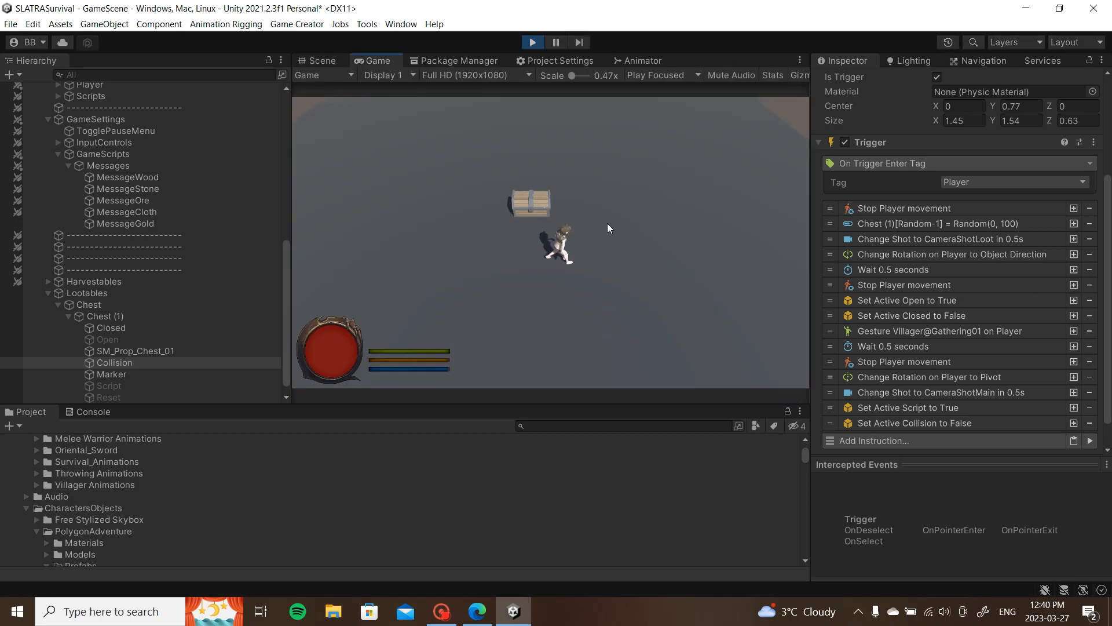
{"action": "left_click", "coordinate": [478, 256]}
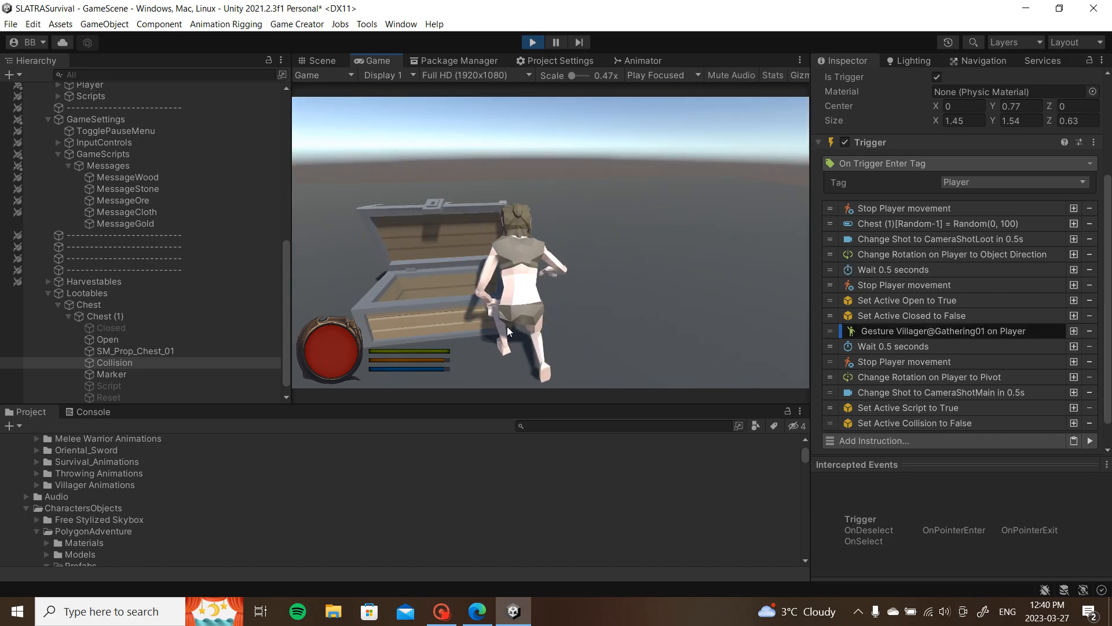
{"action": "left_click", "coordinate": [559, 366]}
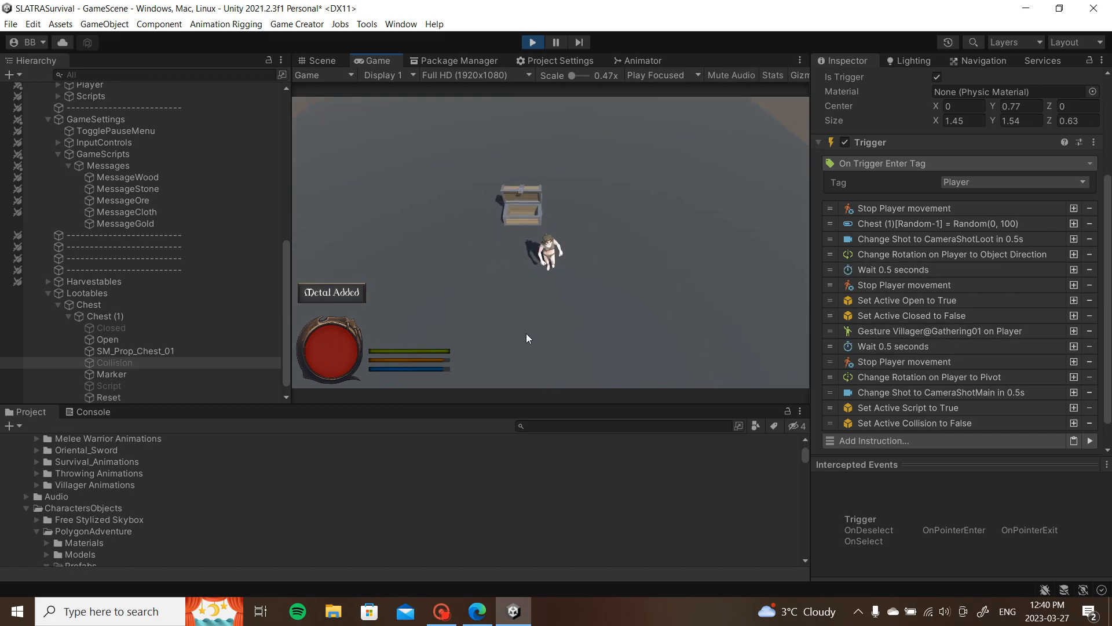
{"action": "left_click", "coordinate": [540, 46]}
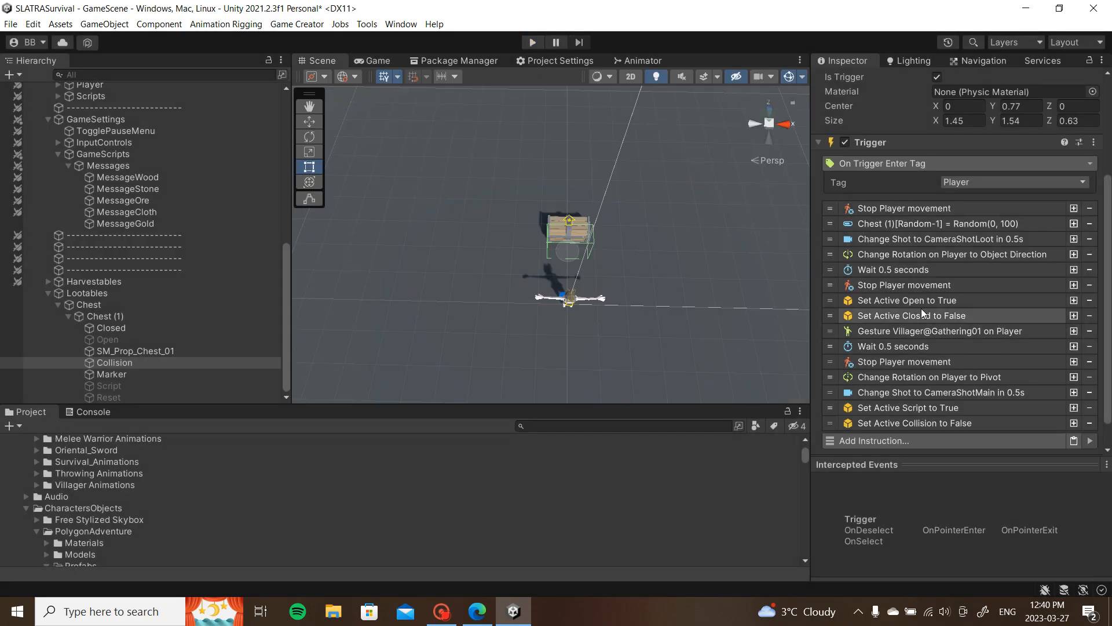
Step: Duplicate the Set Active False instruction pattern as a new entry at the start of the trigger's list and expand it
{"action": "left_click", "coordinate": [1073, 316]}
{"action": "left_click_drag", "start_coordinate": [831, 335], "coordinate": [831, 208]}
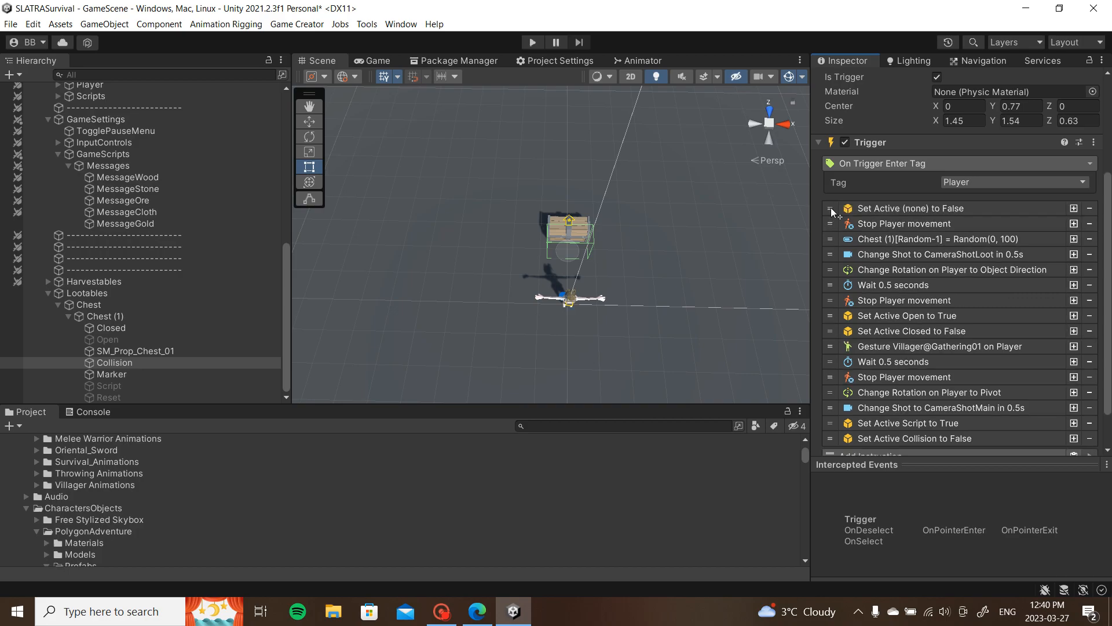
{"action": "left_click", "coordinate": [891, 208]}
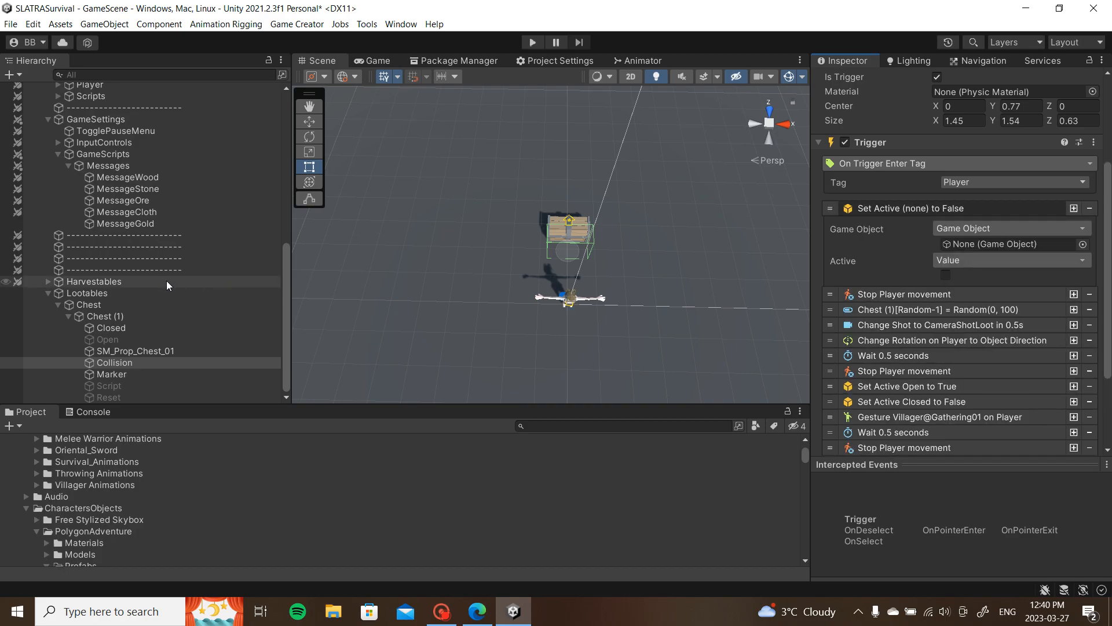
Step: Assign CombatInputs from InputControls as the Game Object of the first Set Active False instruction
{"action": "scroll", "coordinate": [166, 280], "scroll_direction": "up", "scroll_amount": 5}
{"action": "scroll", "coordinate": [165, 283], "scroll_direction": "down", "scroll_amount": 5}
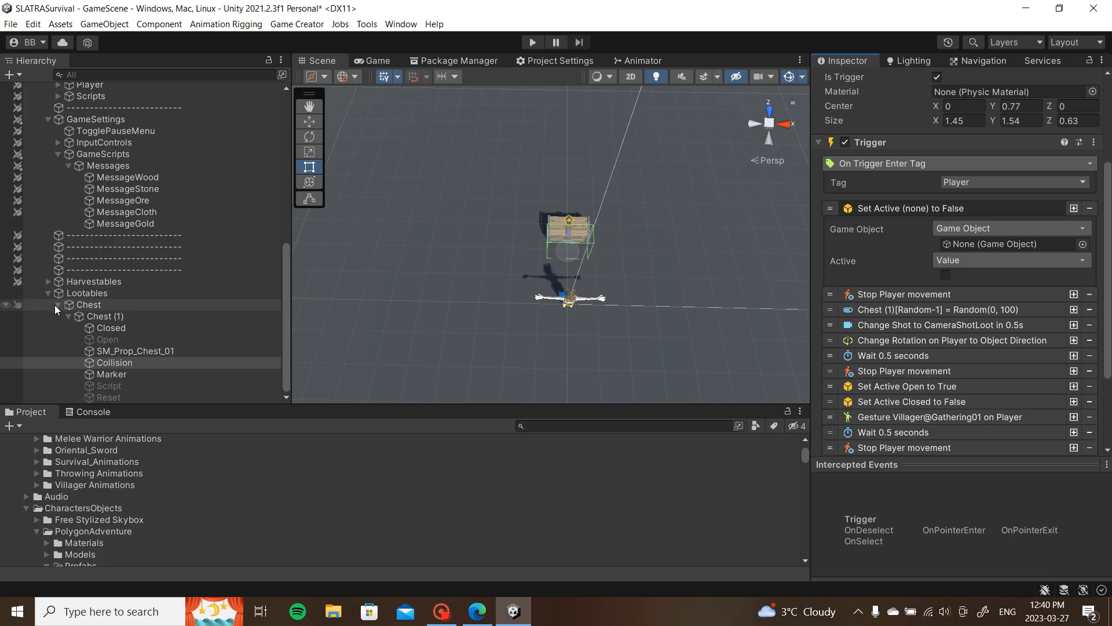
{"action": "scroll", "coordinate": [72, 325], "scroll_direction": "up", "scroll_amount": 3}
{"action": "scroll", "coordinate": [71, 324], "scroll_direction": "down", "scroll_amount": 3}
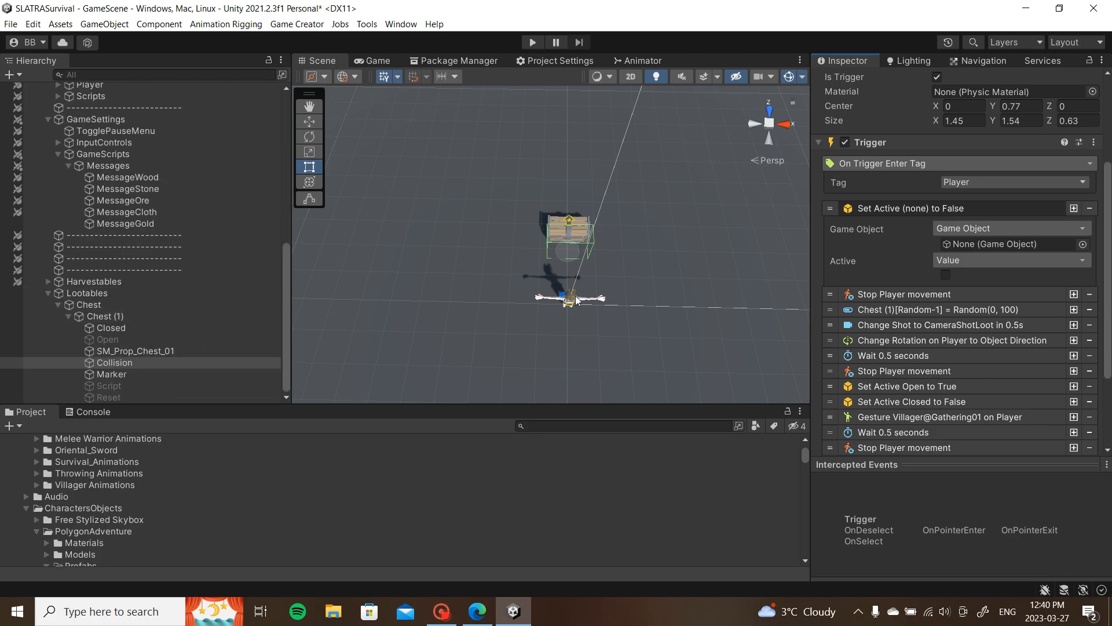
{"action": "left_click", "coordinate": [48, 293]}
{"action": "left_click", "coordinate": [58, 259]}
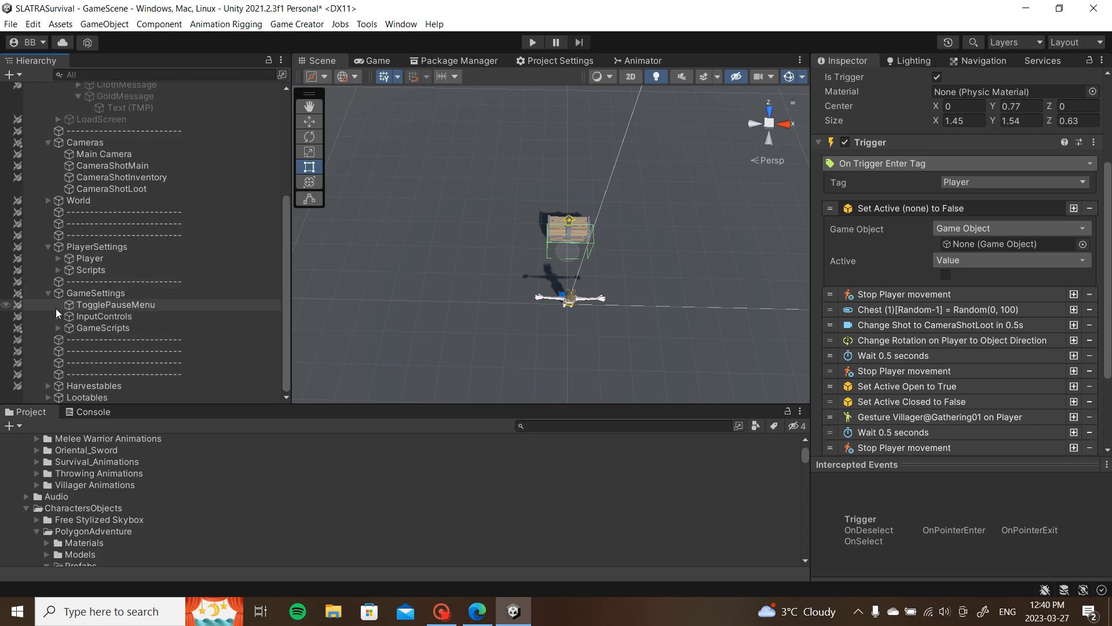
{"action": "left_click", "coordinate": [57, 317]}
{"action": "left_click", "coordinate": [116, 342]}
{"action": "left_click_drag", "start_coordinate": [115, 343], "coordinate": [1009, 239]}
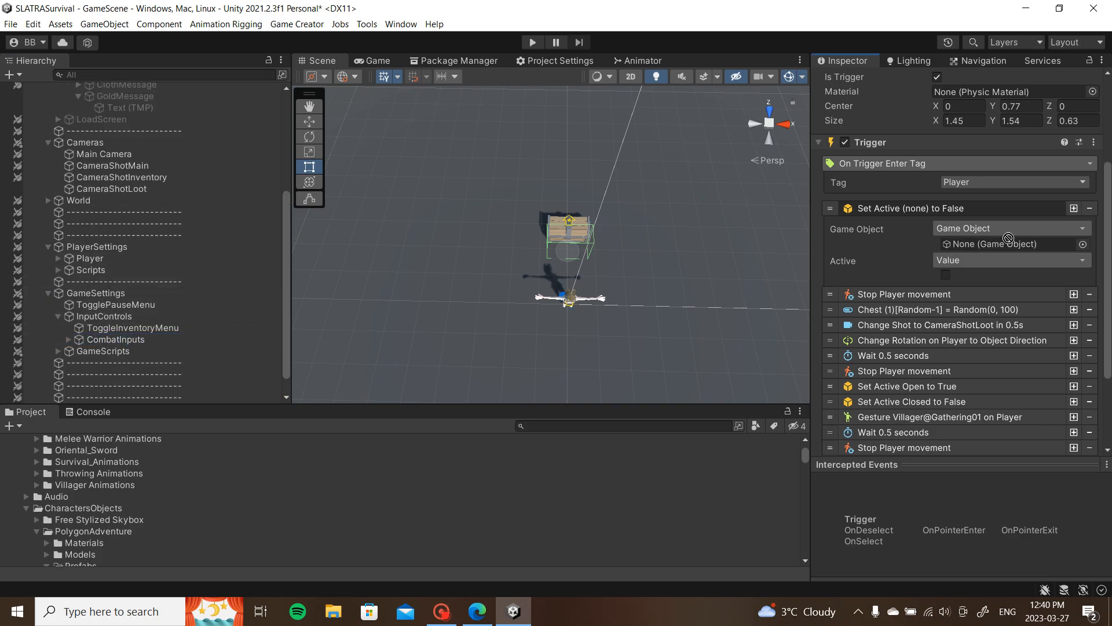
{"action": "left_click", "coordinate": [1010, 211]}
{"action": "right_click", "coordinate": [1010, 211]}
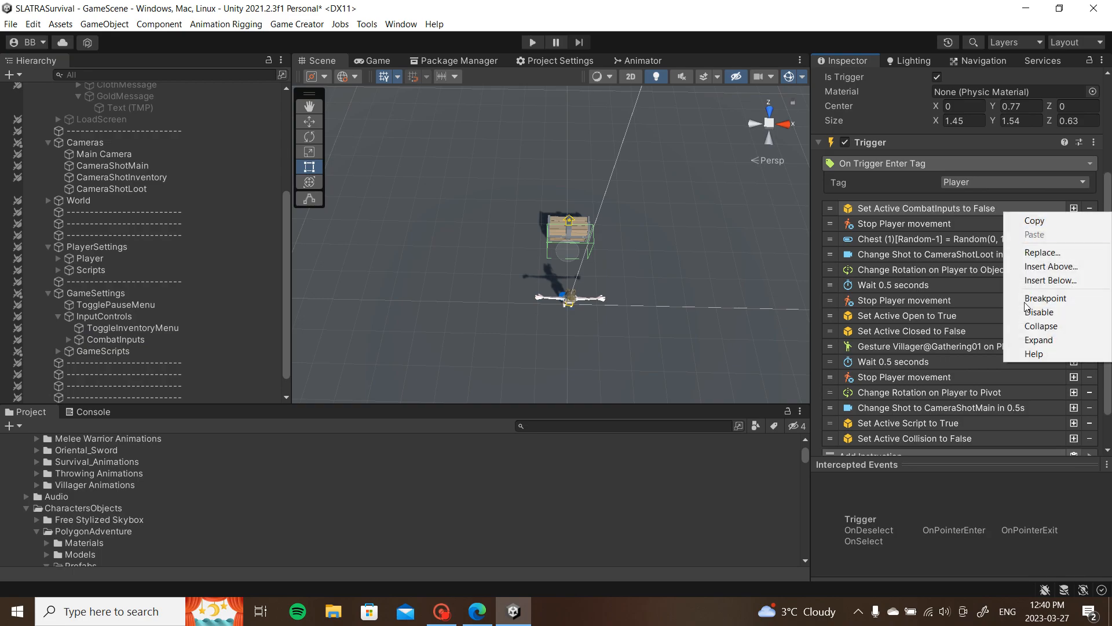
Step: Add a Set Active True instruction for CombatInputs directly below Set Active Script to True
{"action": "left_click", "coordinate": [1073, 423]}
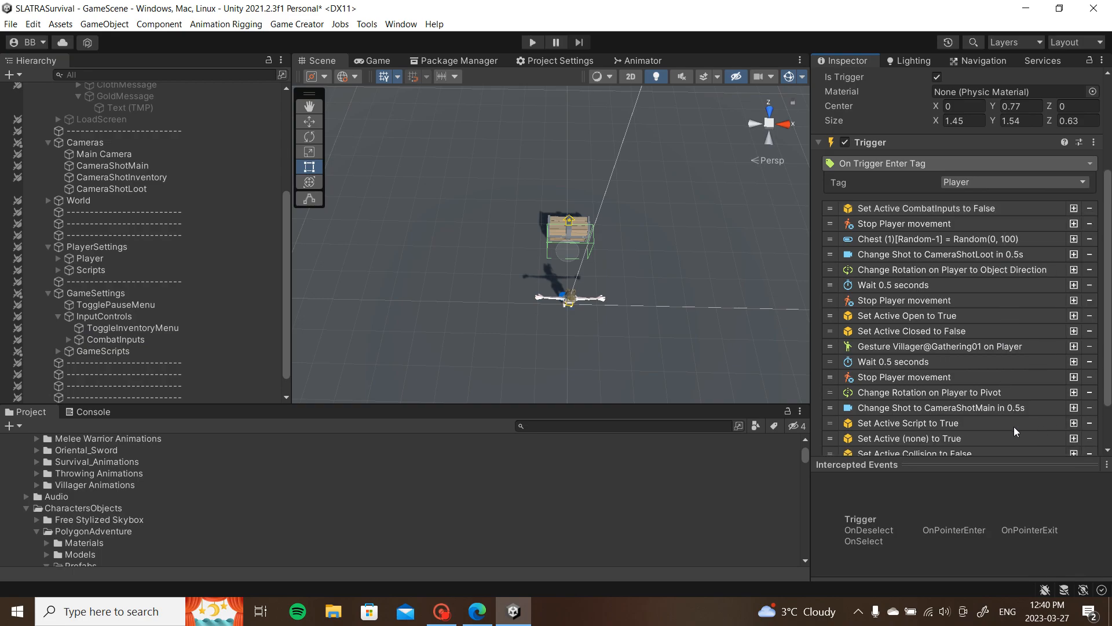
{"action": "left_click", "coordinate": [955, 440]}
{"action": "scroll", "coordinate": [956, 438], "scroll_direction": "down", "scroll_amount": 3}
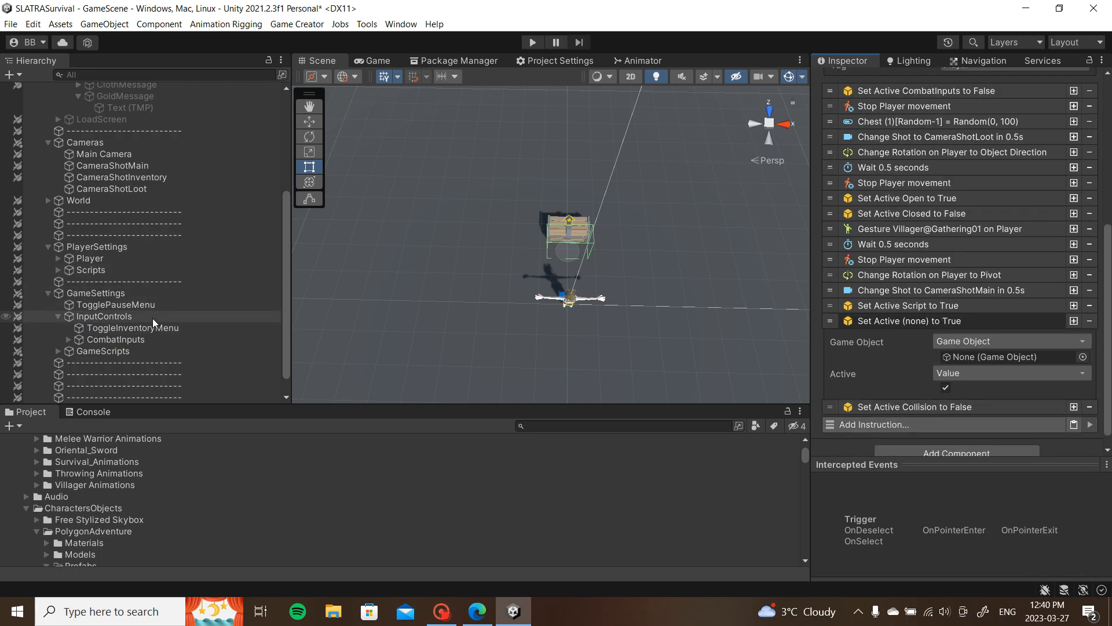
{"action": "left_click", "coordinate": [146, 339]}
{"action": "left_click_drag", "start_coordinate": [145, 339], "coordinate": [1020, 357]}
{"action": "left_click", "coordinate": [978, 322]}
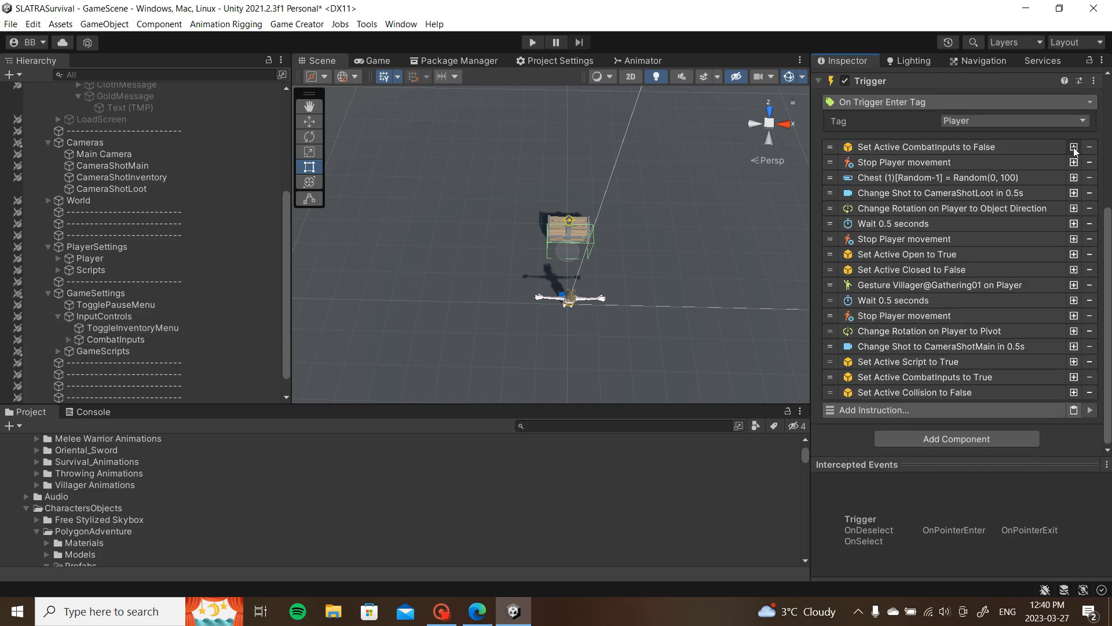
Step: Add a Set Active False instruction below Set Active CombatInputs to False and expand the Player's skeleton down to Spine_03
{"action": "left_click", "coordinate": [1074, 146]}
{"action": "left_click", "coordinate": [57, 261]}
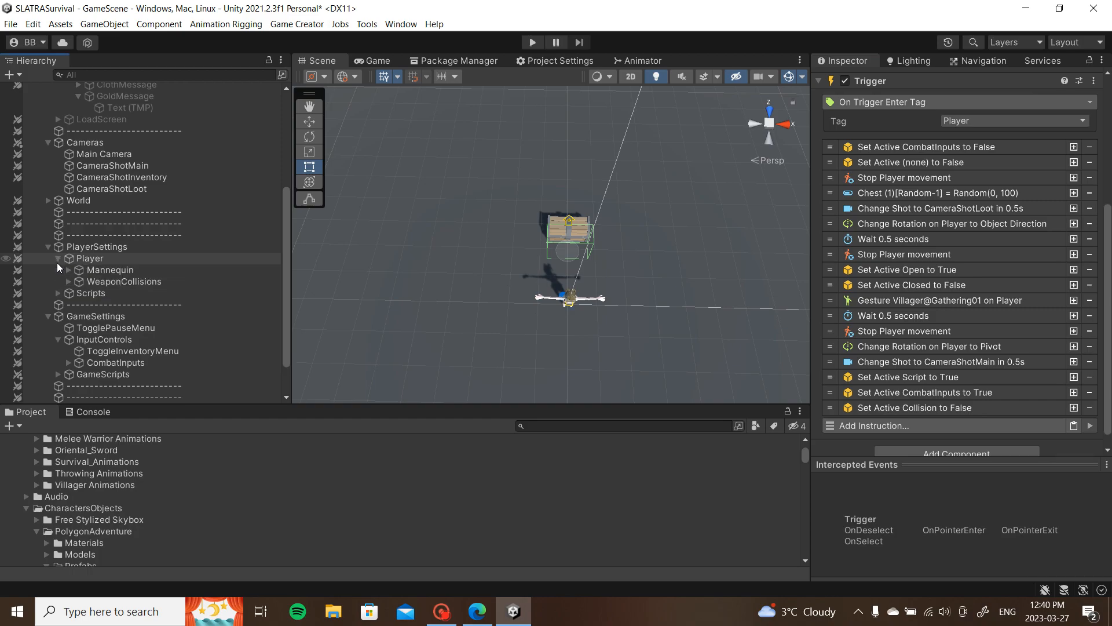
{"action": "left_click", "coordinate": [68, 270]}
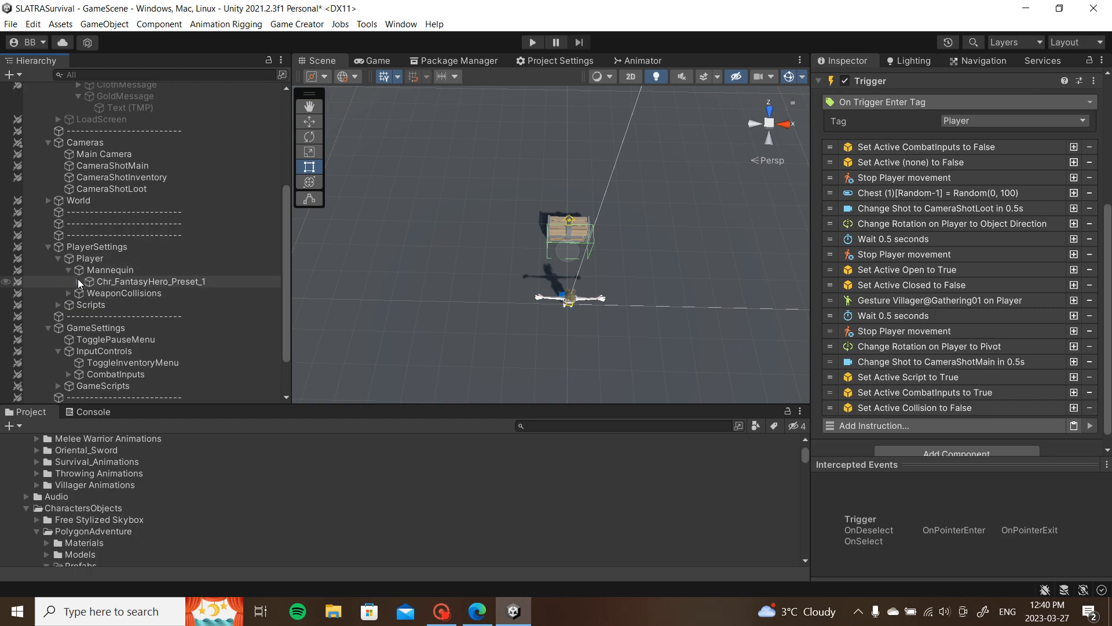
{"action": "left_click", "coordinate": [79, 281]}
{"action": "left_click", "coordinate": [88, 304]}
{"action": "left_click", "coordinate": [98, 316]}
{"action": "left_click", "coordinate": [109, 339]}
{"action": "left_click", "coordinate": [119, 350]}
{"action": "left_click", "coordinate": [128, 362]}
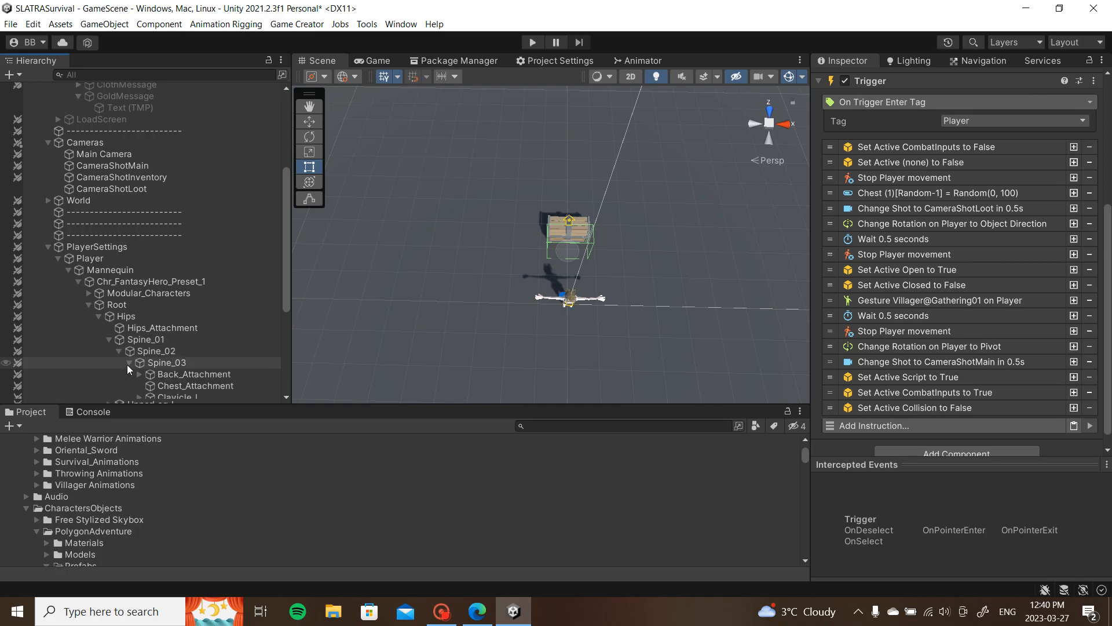
Step: Expand both Clavicle branches down to Hand_L and Hand_R to expose WeaponsOffHand and Weapons
{"action": "scroll", "coordinate": [142, 376], "scroll_direction": "down", "scroll_amount": 2}
{"action": "left_click", "coordinate": [139, 366]}
{"action": "left_click", "coordinate": [139, 354]}
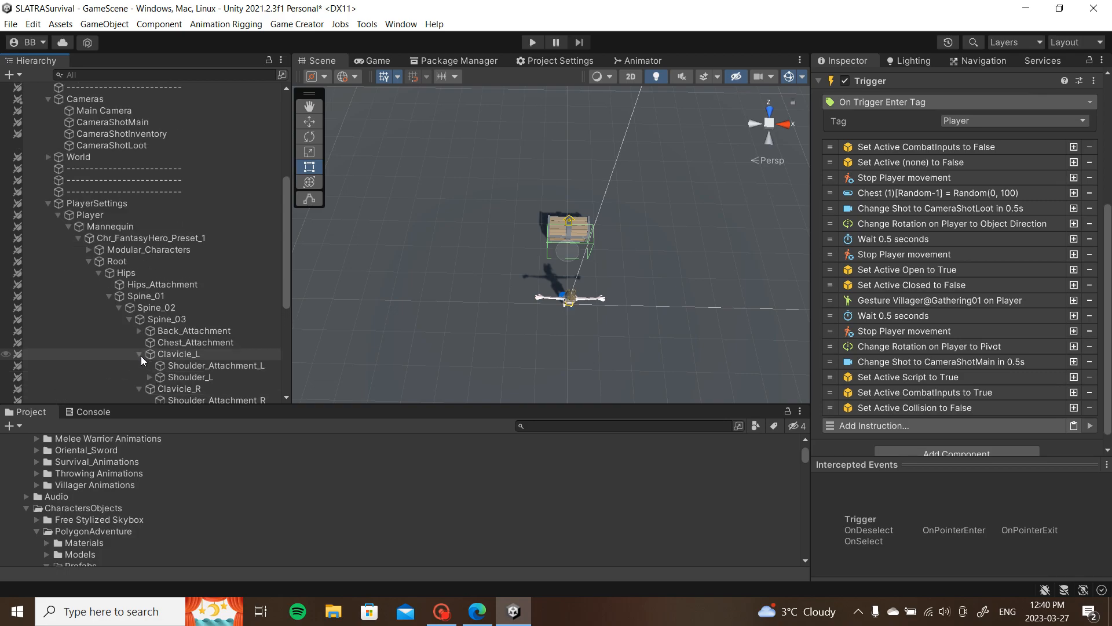
{"action": "scroll", "coordinate": [141, 356], "scroll_direction": "down", "scroll_amount": 4}
{"action": "left_click", "coordinate": [149, 290]}
{"action": "left_click", "coordinate": [160, 347]}
{"action": "left_click", "coordinate": [160, 302]}
{"action": "left_click", "coordinate": [170, 394]}
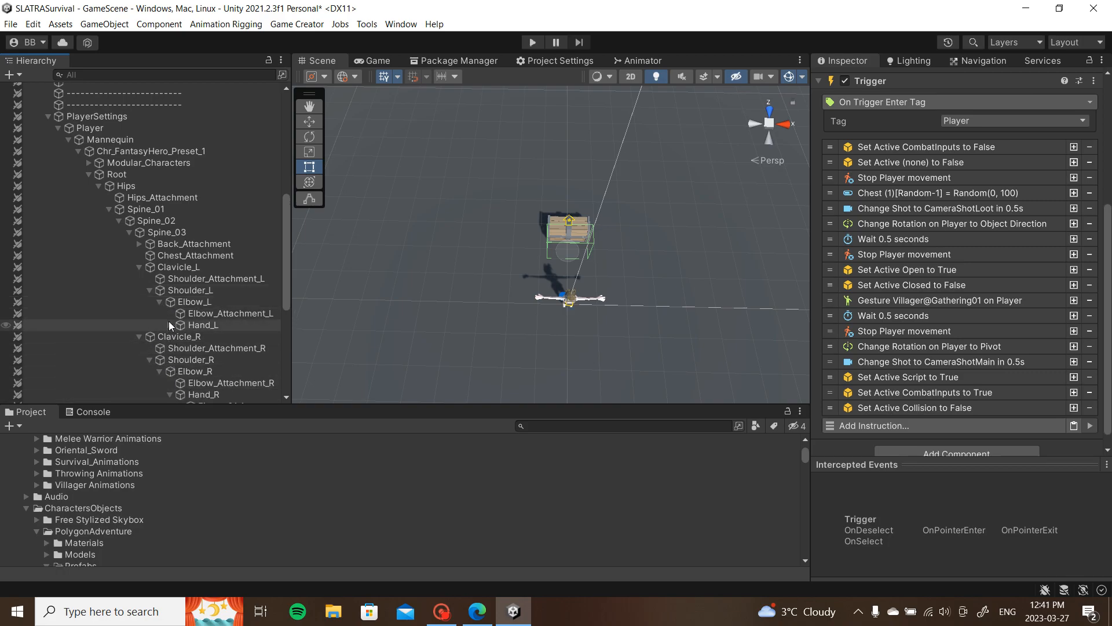
{"action": "left_click", "coordinate": [171, 325]}
{"action": "scroll", "coordinate": [263, 335], "scroll_direction": "down", "scroll_amount": 4}
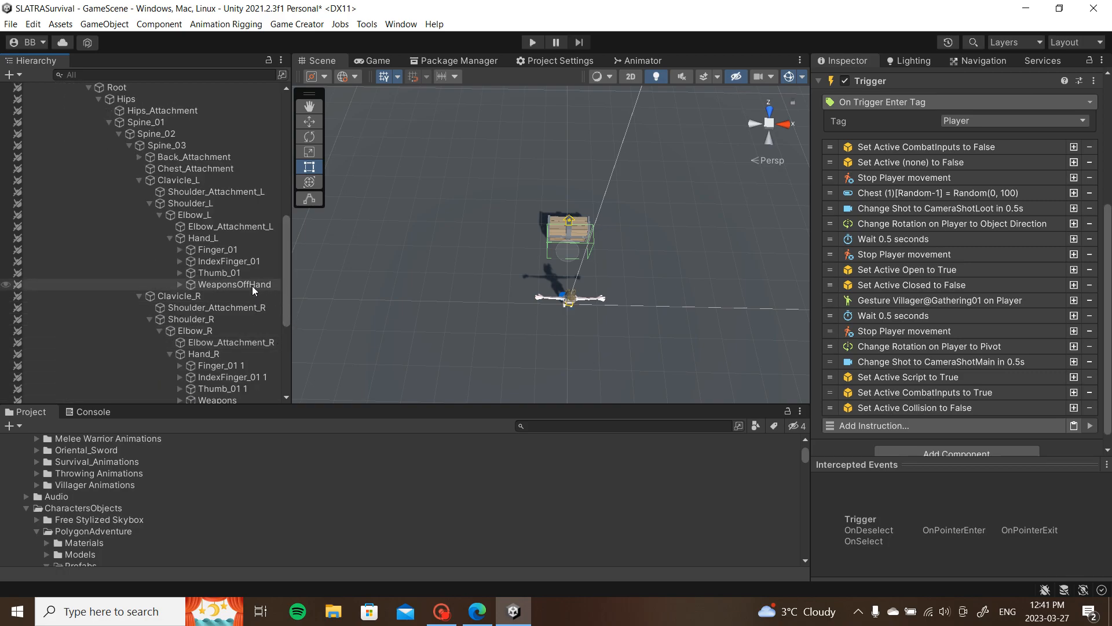
{"action": "scroll", "coordinate": [257, 324], "scroll_direction": "down", "scroll_amount": 2}
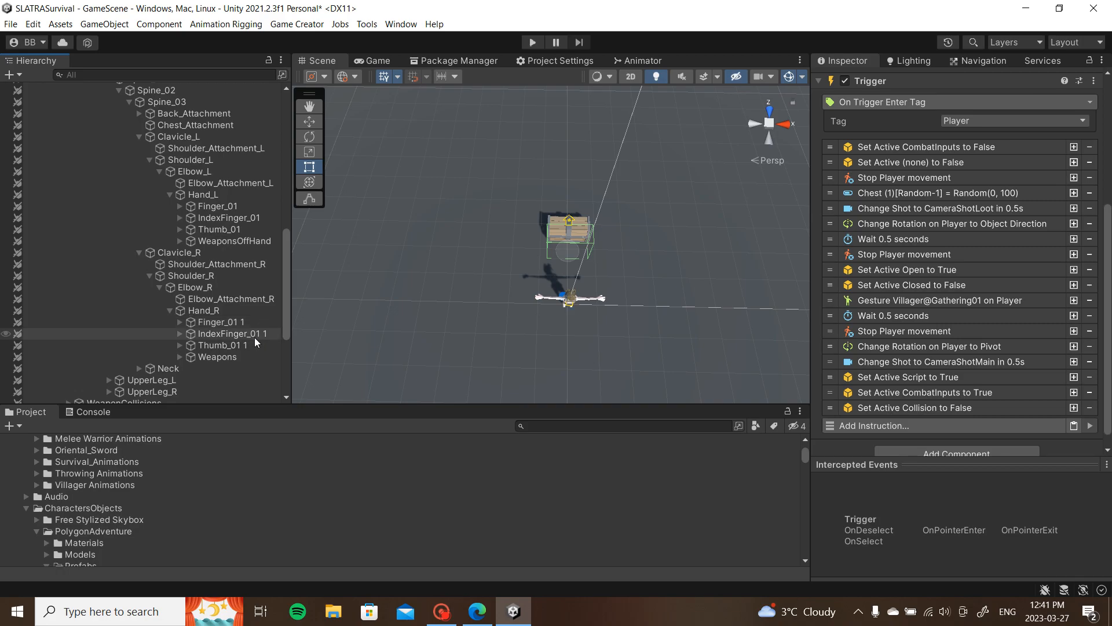
Step: Assign Weapons to the empty Set Active False instruction and add another one below it for WeaponsOffHand
{"action": "left_click", "coordinate": [943, 164]}
{"action": "left_click_drag", "start_coordinate": [1010, 174], "coordinate": [1031, 197]}
{"action": "left_click", "coordinate": [1073, 164]}
{"action": "left_click_drag", "start_coordinate": [234, 241], "coordinate": [992, 283]}
{"action": "left_click", "coordinate": [930, 165]}
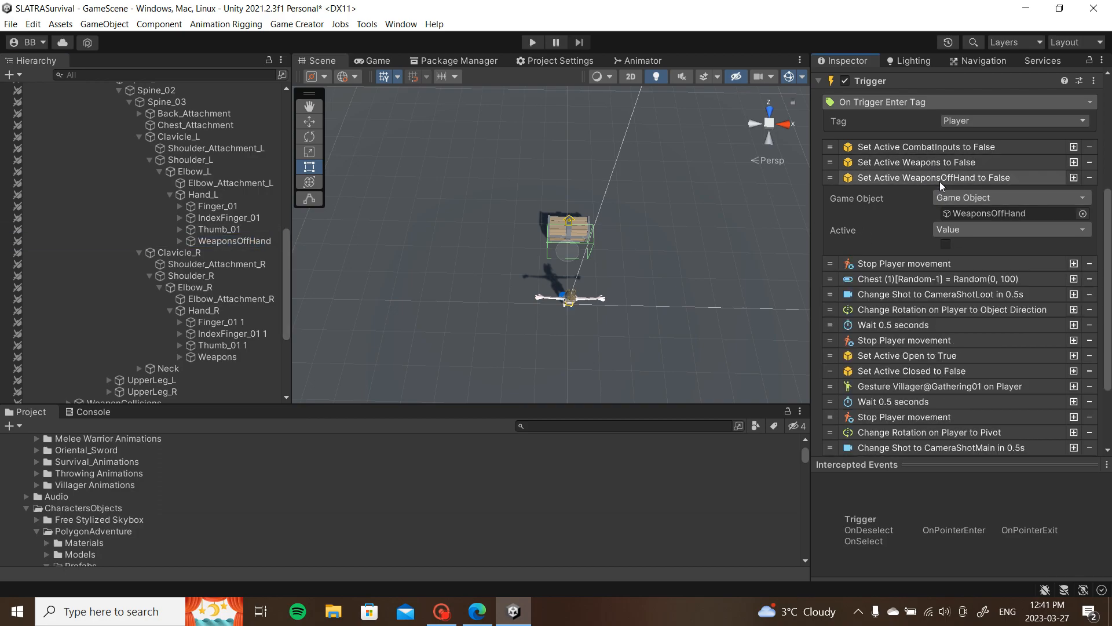
{"action": "left_click", "coordinate": [943, 181]}
Step: Add Set Active True instructions for Weapons and WeaponsOffHand directly below Set Active CombatInputs to True
{"action": "scroll", "coordinate": [985, 214], "scroll_direction": "down", "scroll_amount": 2}
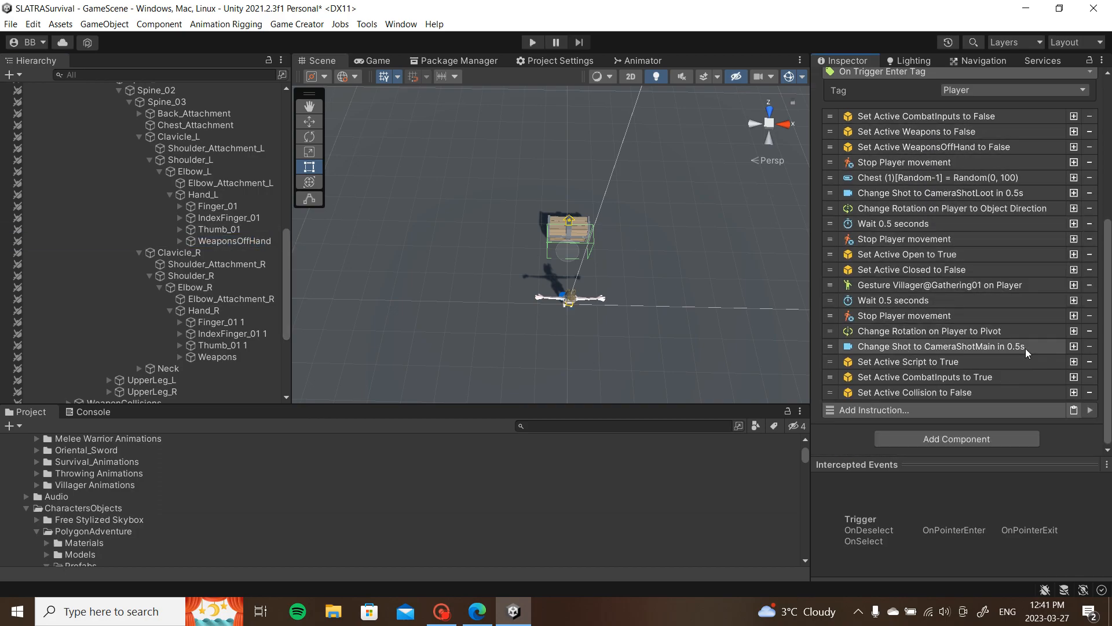
{"action": "left_click", "coordinate": [1074, 377]}
{"action": "left_click", "coordinate": [1073, 392]}
{"action": "left_click", "coordinate": [964, 396]}
{"action": "scroll", "coordinate": [962, 415], "scroll_direction": "down", "scroll_amount": 2}
{"action": "left_click", "coordinate": [961, 403]}
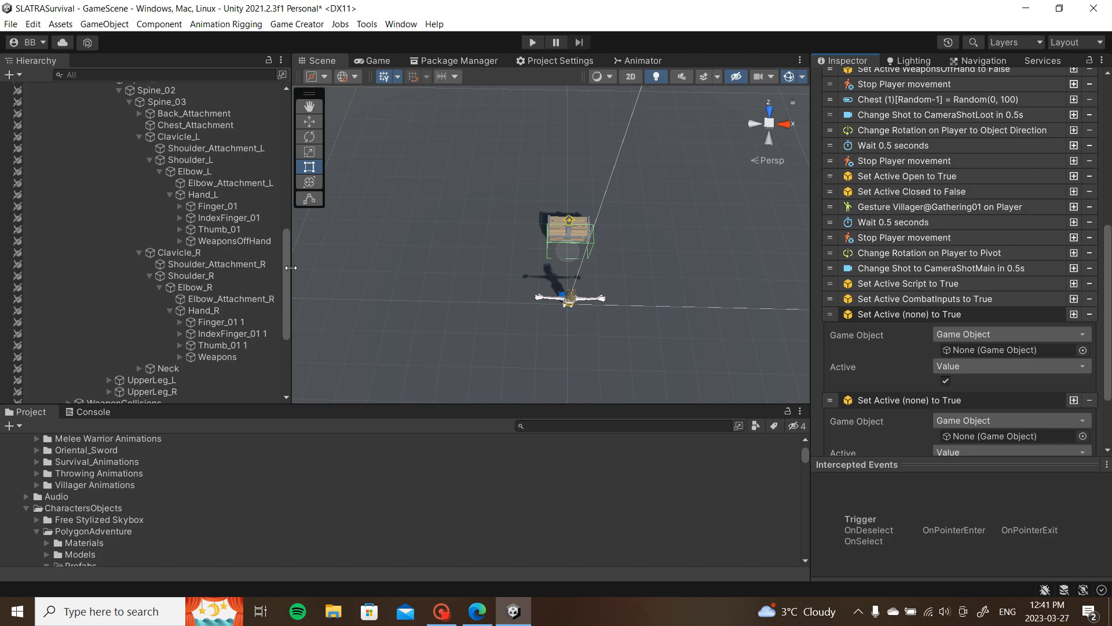
{"action": "left_click_drag", "start_coordinate": [245, 356], "coordinate": [979, 349]}
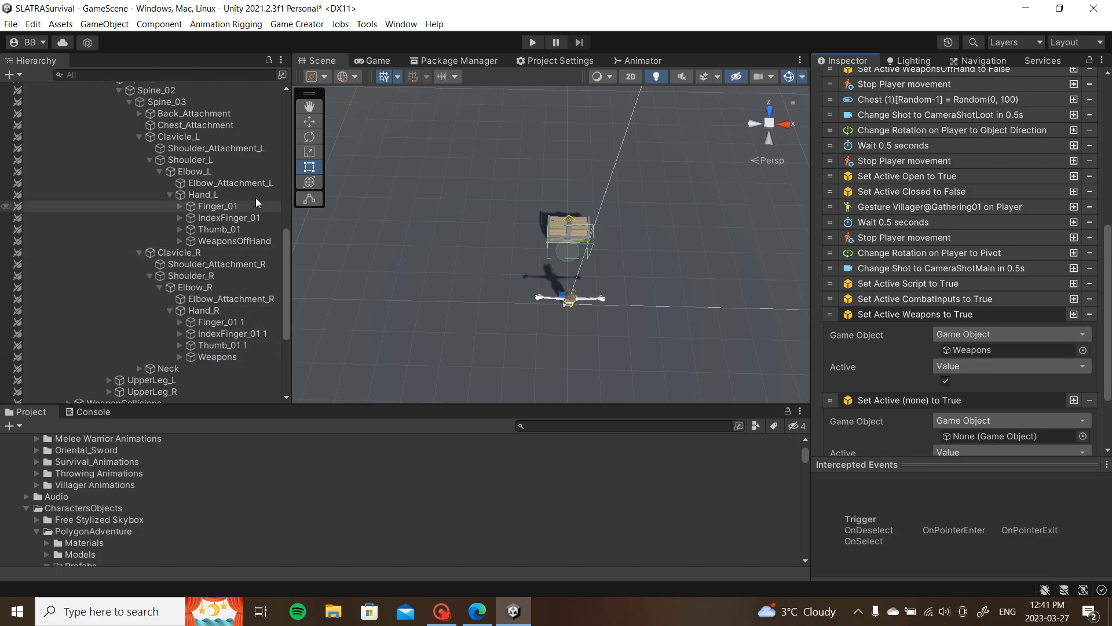
{"action": "left_click_drag", "start_coordinate": [269, 241], "coordinate": [981, 433]}
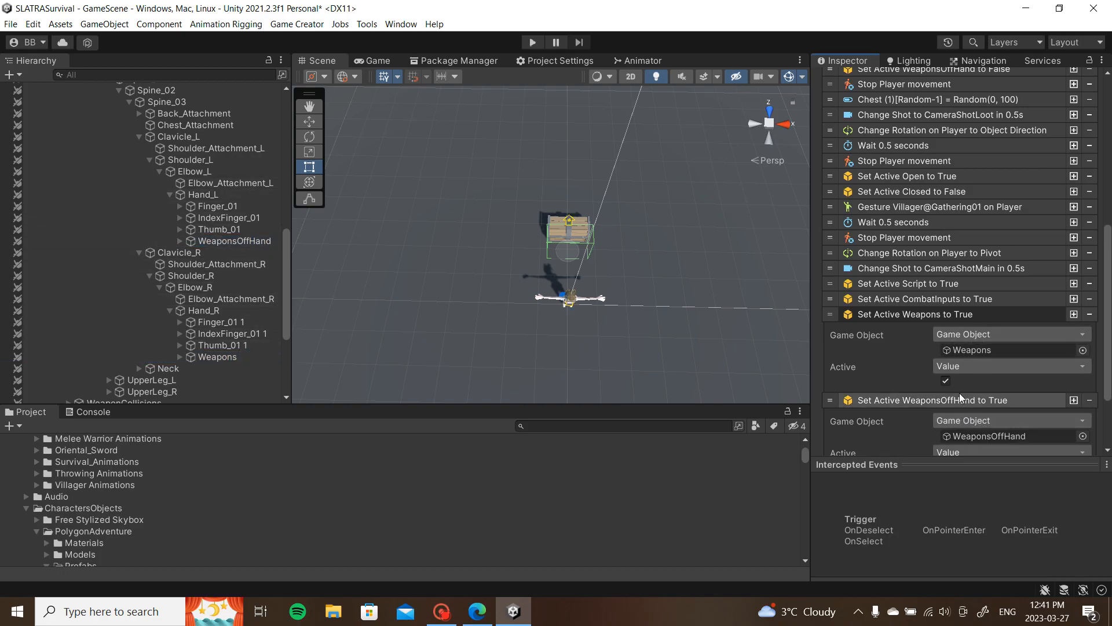
{"action": "left_click", "coordinate": [957, 391]}
{"action": "left_click", "coordinate": [945, 322]}
Step: Move each CombatInputs instruction below the WeaponsOffHand instruction of the same True or False group, and save the scene
{"action": "left_click_drag", "start_coordinate": [828, 349], "coordinate": [830, 383]}
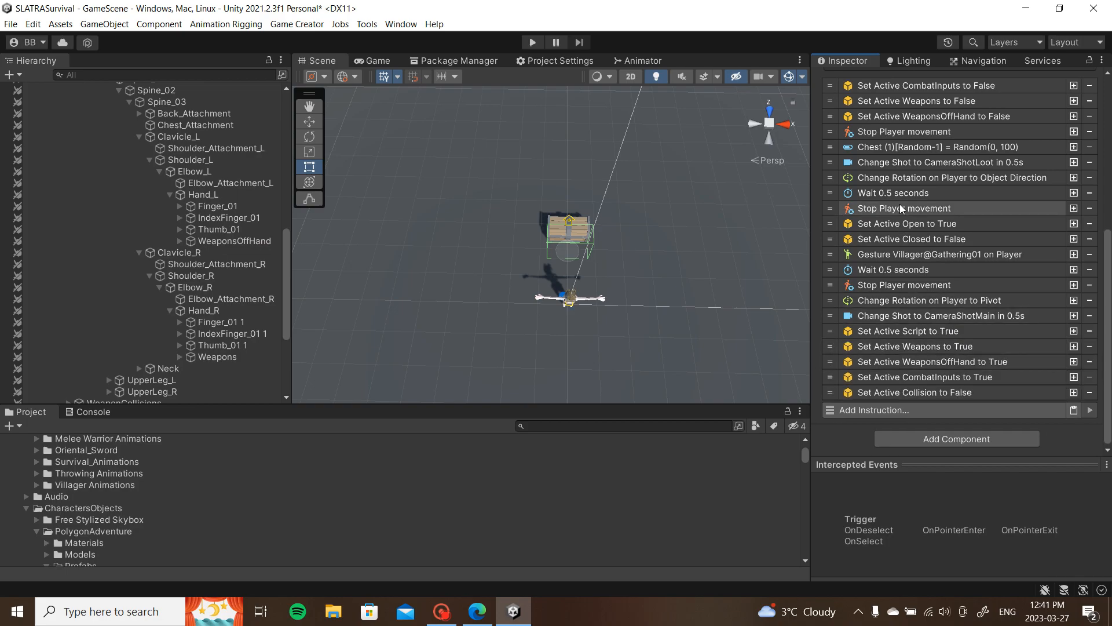
{"action": "scroll", "coordinate": [899, 204], "scroll_direction": "up", "scroll_amount": 5}
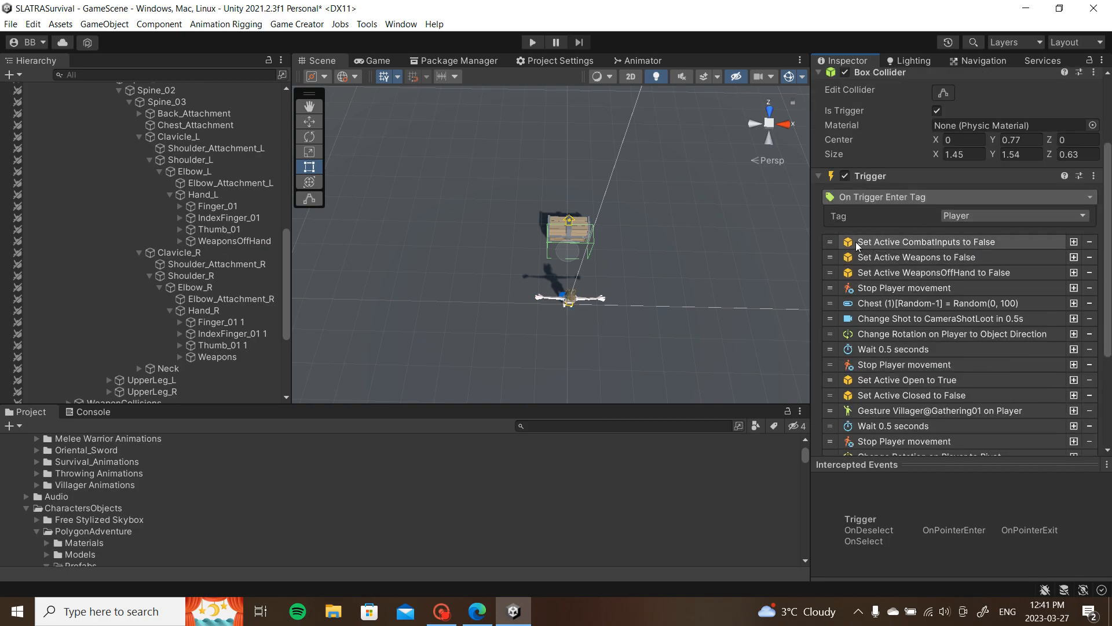
{"action": "left_click_drag", "start_coordinate": [835, 241], "coordinate": [835, 280]}
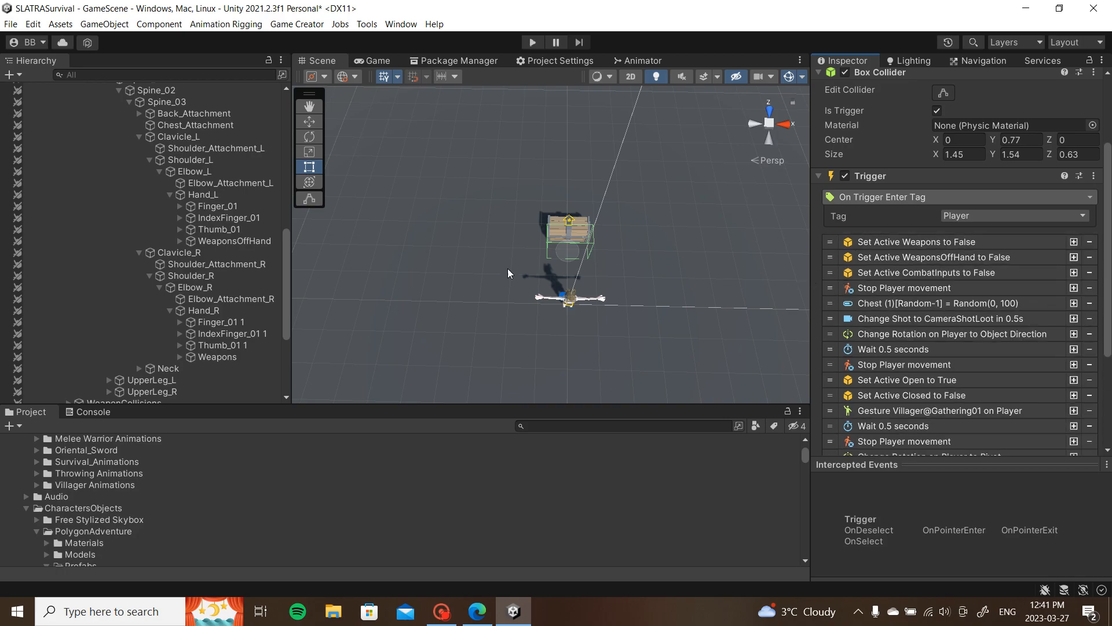
{"action": "left_click", "coordinate": [478, 248]}
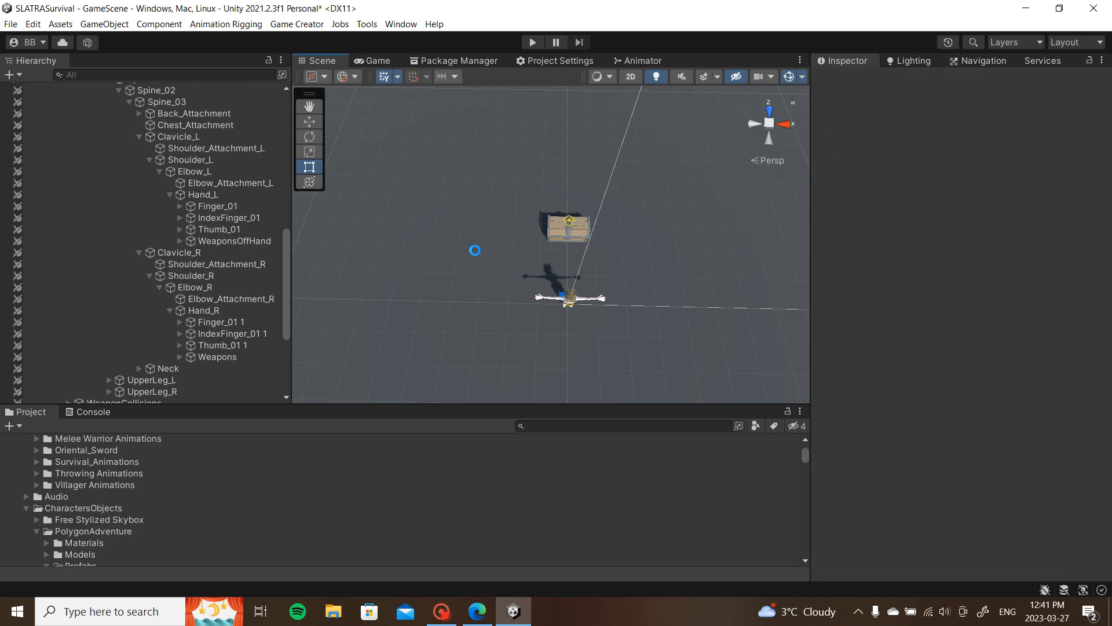
Step: Run the game and loot the chest with the bow equipped from the inventory to test hiding and restoring the weapons
{"action": "left_click", "coordinate": [538, 43]}
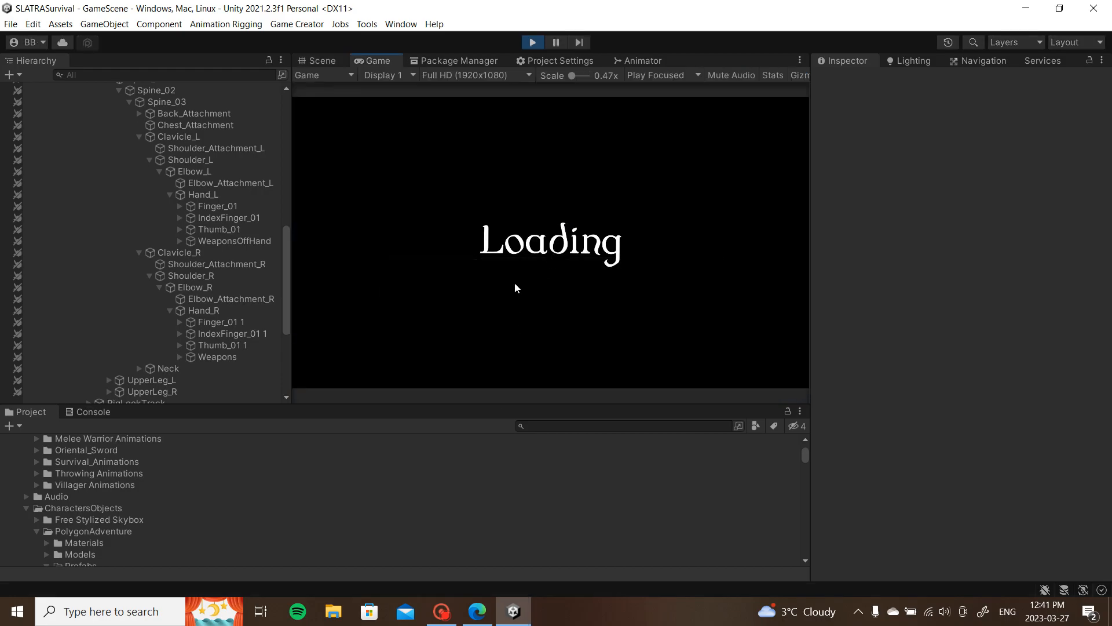
{"action": "key", "text": "Escape"}
{"action": "left_click", "coordinate": [557, 249]}
{"action": "key", "text": "Escape"}
{"action": "key", "text": "i"}
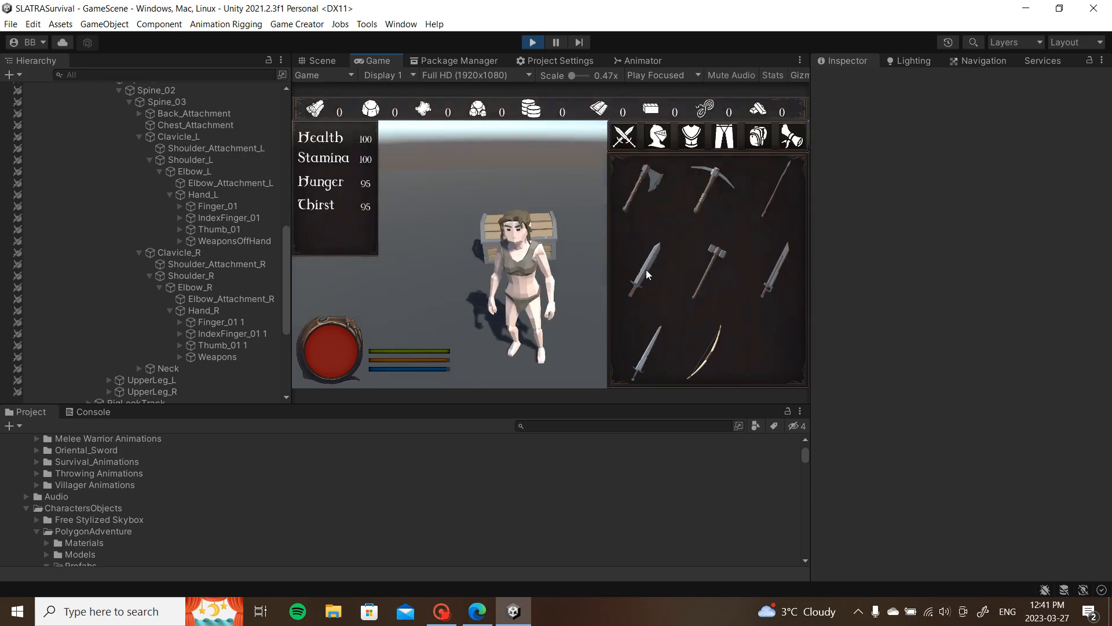
{"action": "left_click", "coordinate": [705, 350]}
{"action": "key", "text": "i"}
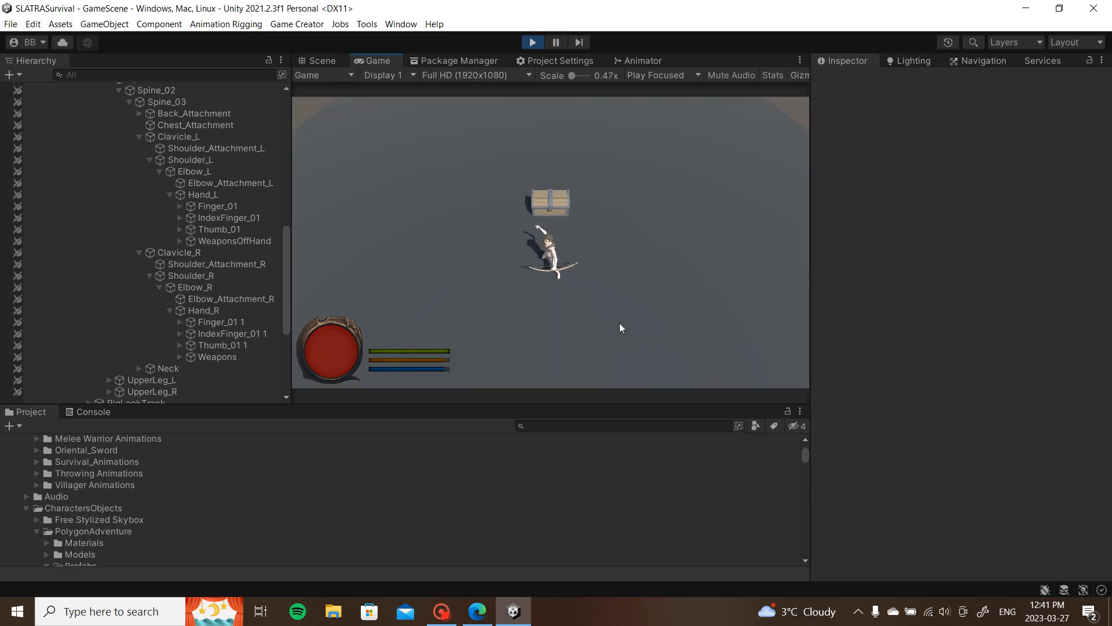
{"action": "left_click", "coordinate": [551, 226]}
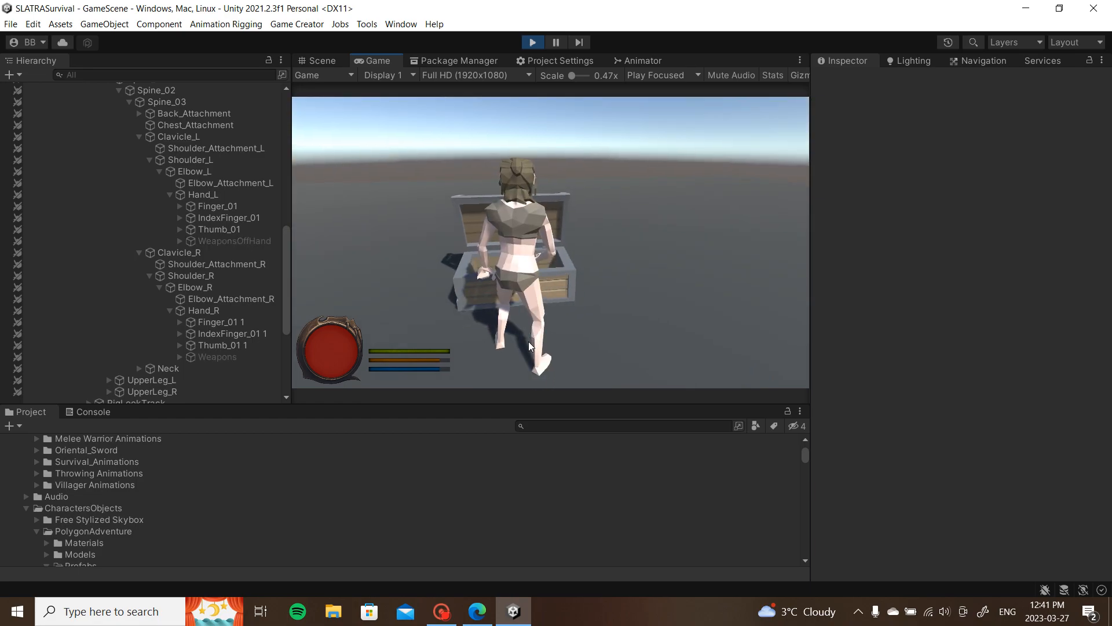
{"action": "left_click", "coordinate": [532, 356]}
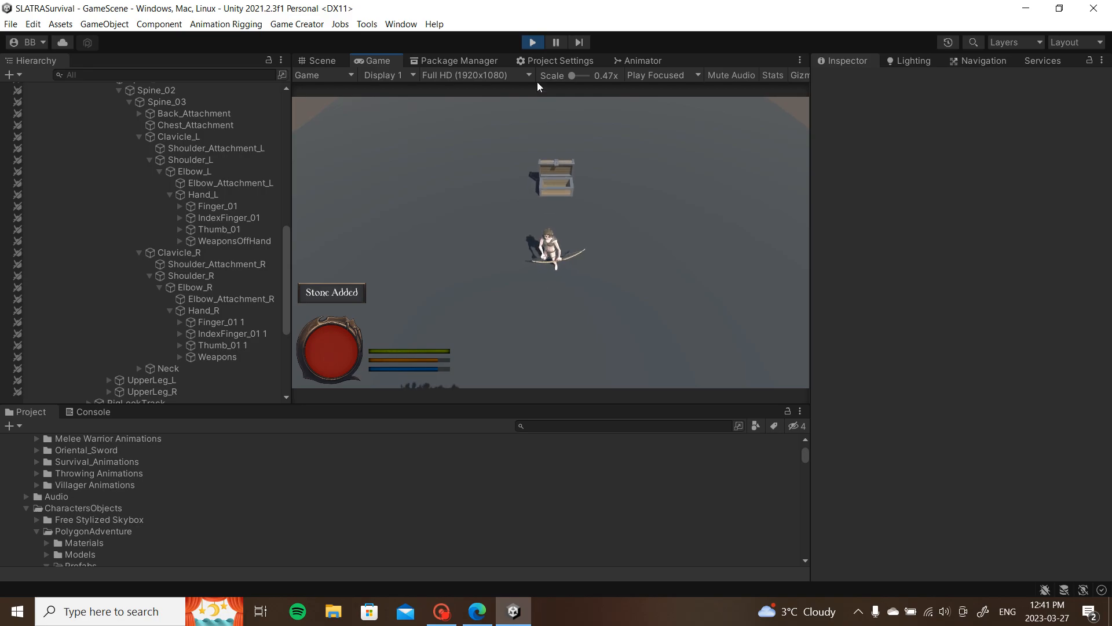
Step: Stop the game and set the speed of the Villager@Gathering01 gesture in the chest's Collision trigger to 0.75
{"action": "left_click", "coordinate": [537, 43]}
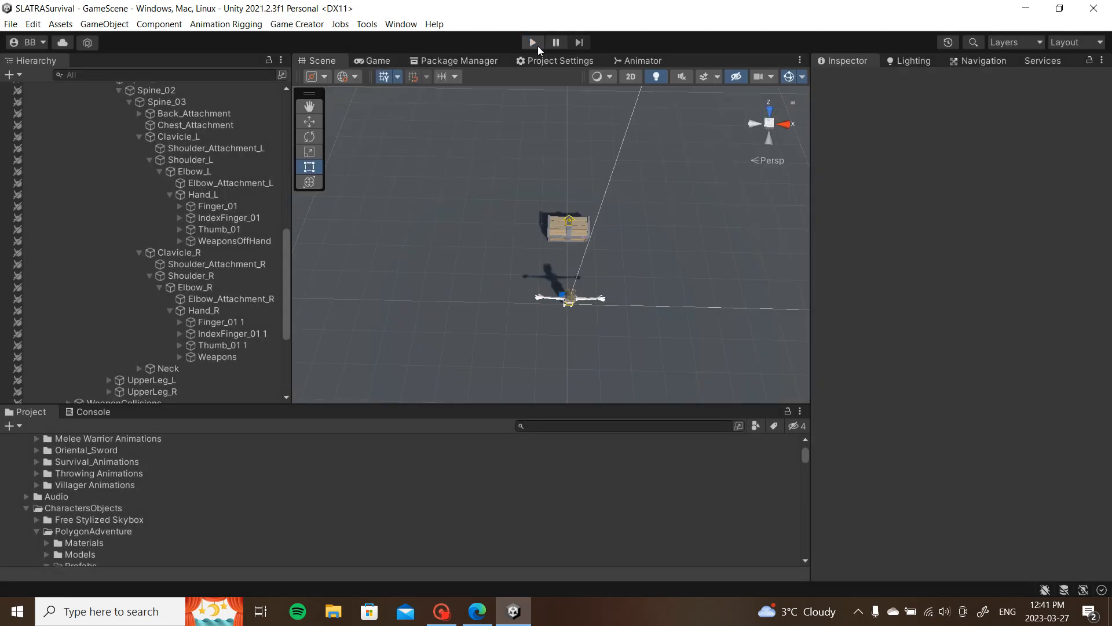
{"action": "left_click", "coordinate": [232, 357]}
{"action": "scroll", "coordinate": [234, 291], "scroll_direction": "down", "scroll_amount": 5}
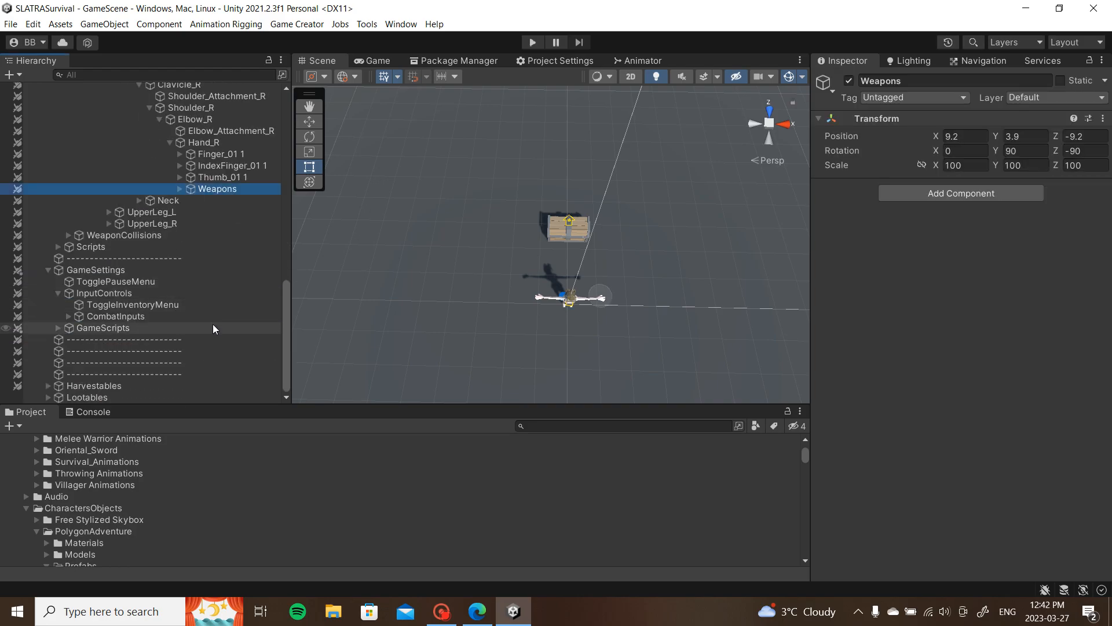
{"action": "left_click", "coordinate": [48, 397]}
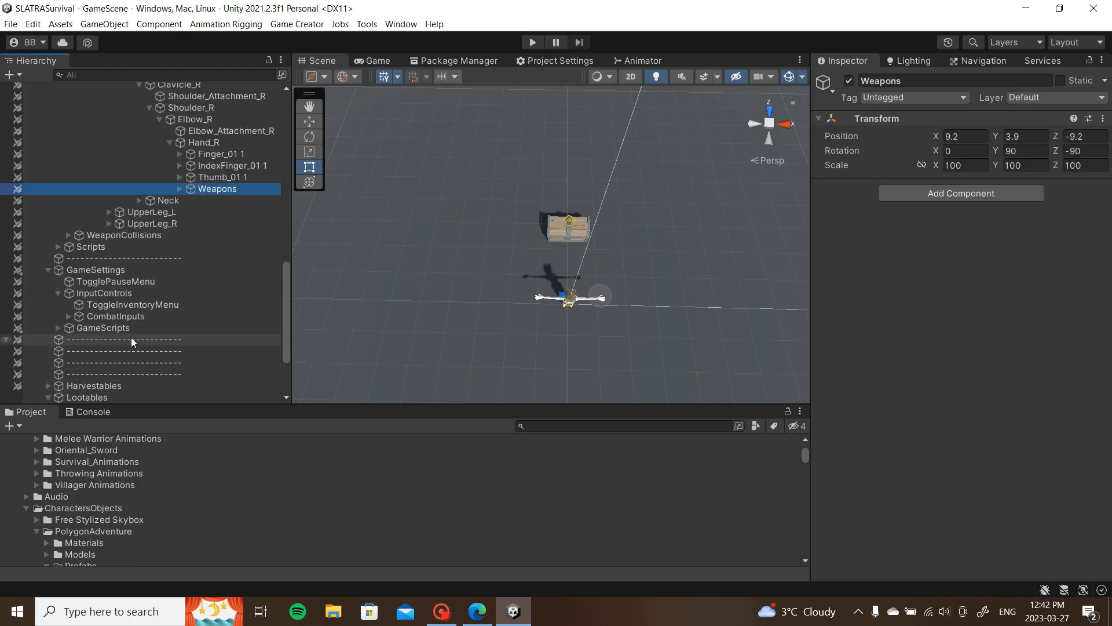
{"action": "scroll", "coordinate": [131, 347], "scroll_direction": "down", "scroll_amount": 3}
{"action": "left_click", "coordinate": [129, 363]}
{"action": "scroll", "coordinate": [996, 400], "scroll_direction": "down", "scroll_amount": 5}
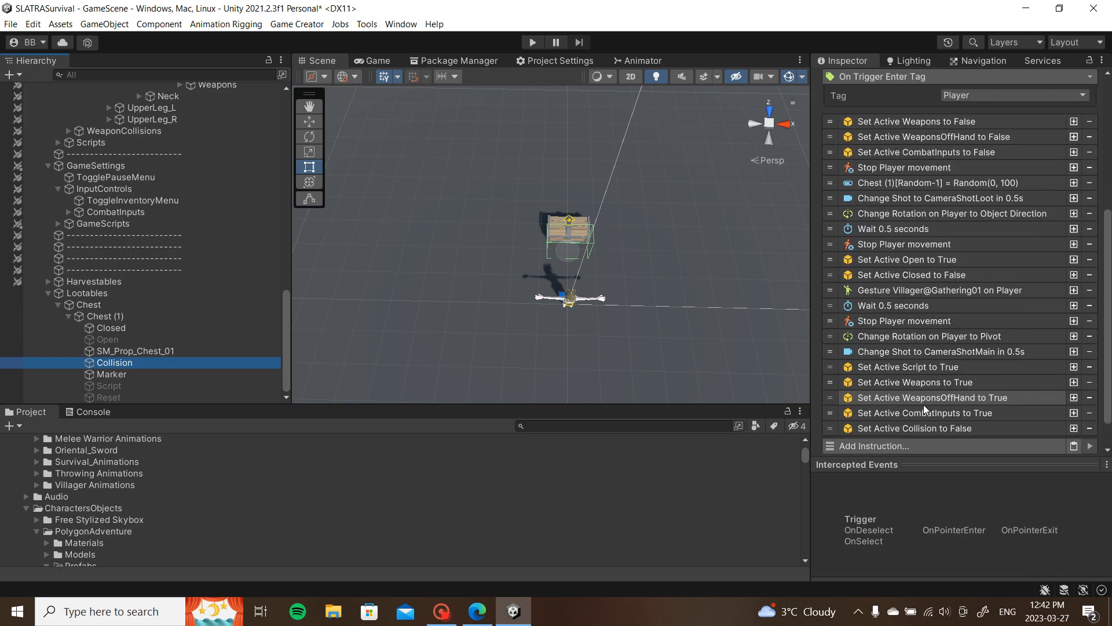
{"action": "left_click", "coordinate": [914, 290]}
{"action": "scroll", "coordinate": [956, 316], "scroll_direction": "down", "scroll_amount": 3}
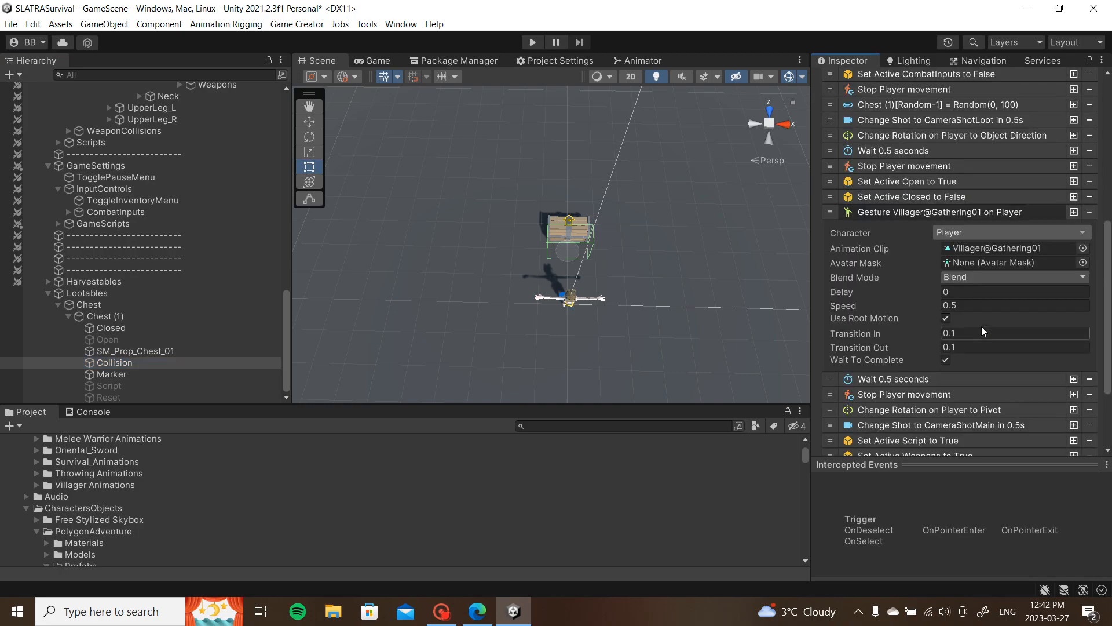
{"action": "left_click", "coordinate": [954, 305]}
{"action": "type", "text": "0.75"}
{"action": "left_click", "coordinate": [965, 207]}
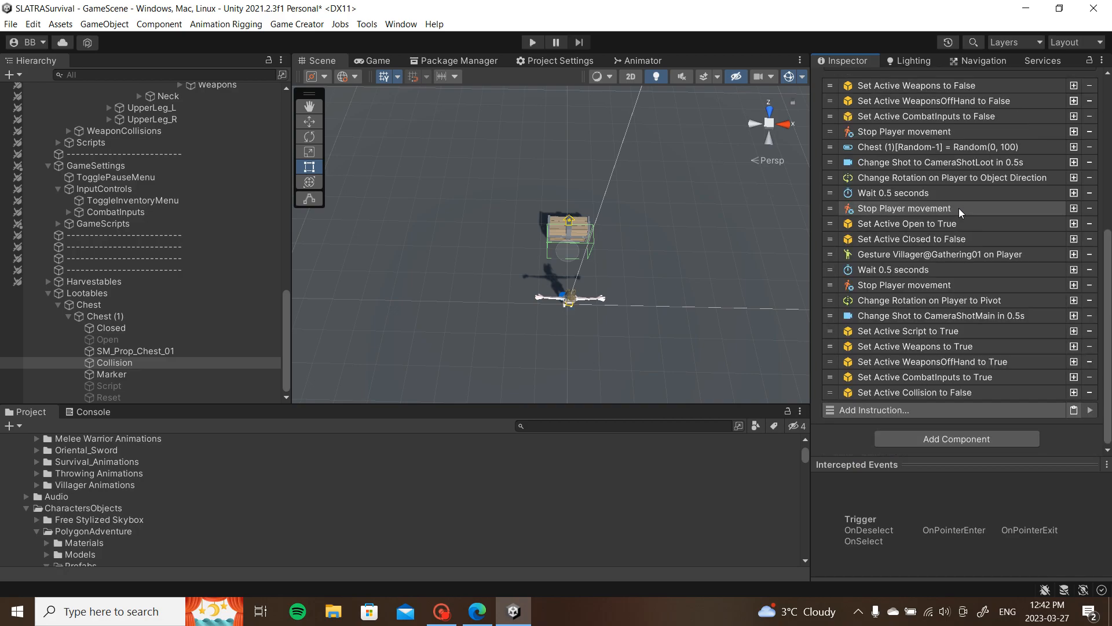
Step: Run the game and loot the chest with a sword equipped from the inventory to test the faster gesture
{"action": "left_click", "coordinate": [532, 42]}
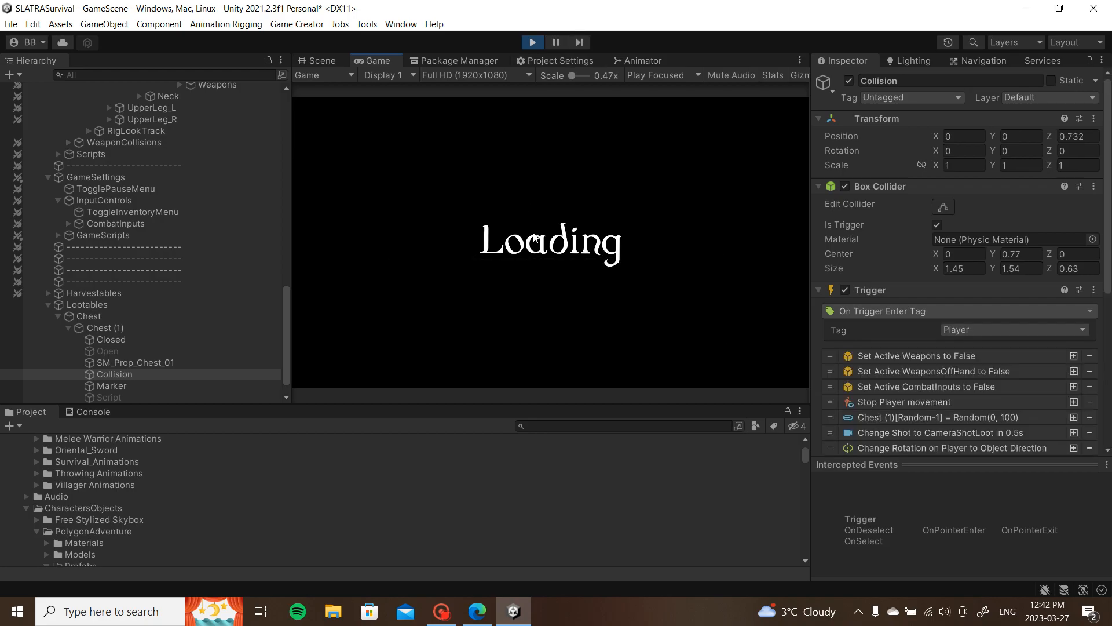
{"action": "key", "text": "Escape"}
{"action": "left_click", "coordinate": [601, 250]}
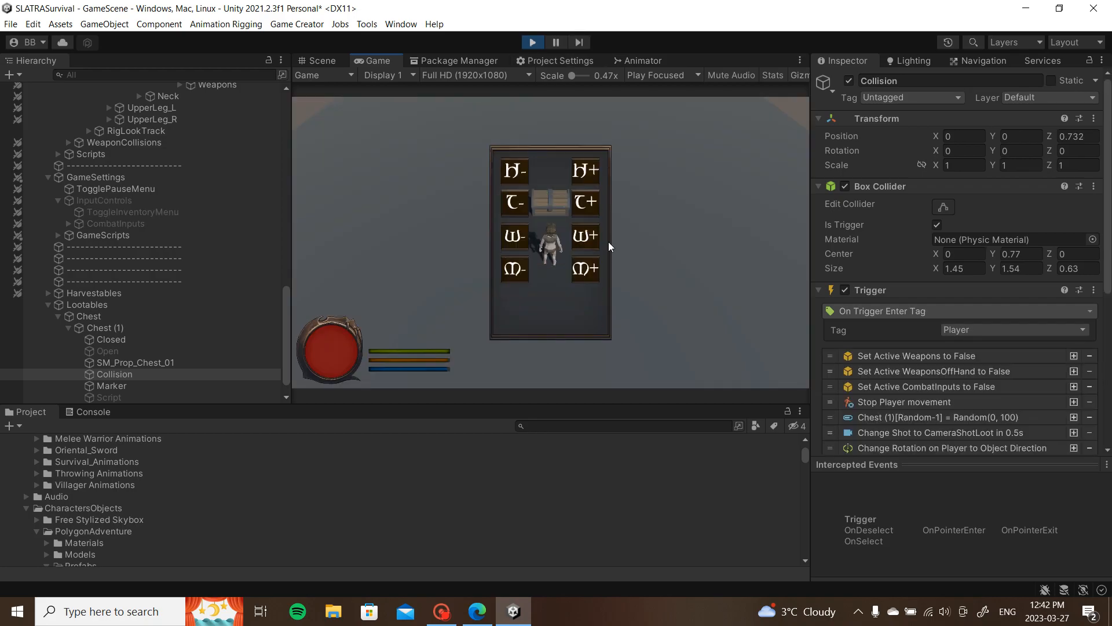
{"action": "key", "text": "Escape"}
{"action": "key", "text": "Caps_Lock"}
{"action": "key", "text": "Caps_Lock"}
{"action": "key", "text": "Tab"}
{"action": "left_click", "coordinate": [649, 352]}
{"action": "key", "text": "Tab"}
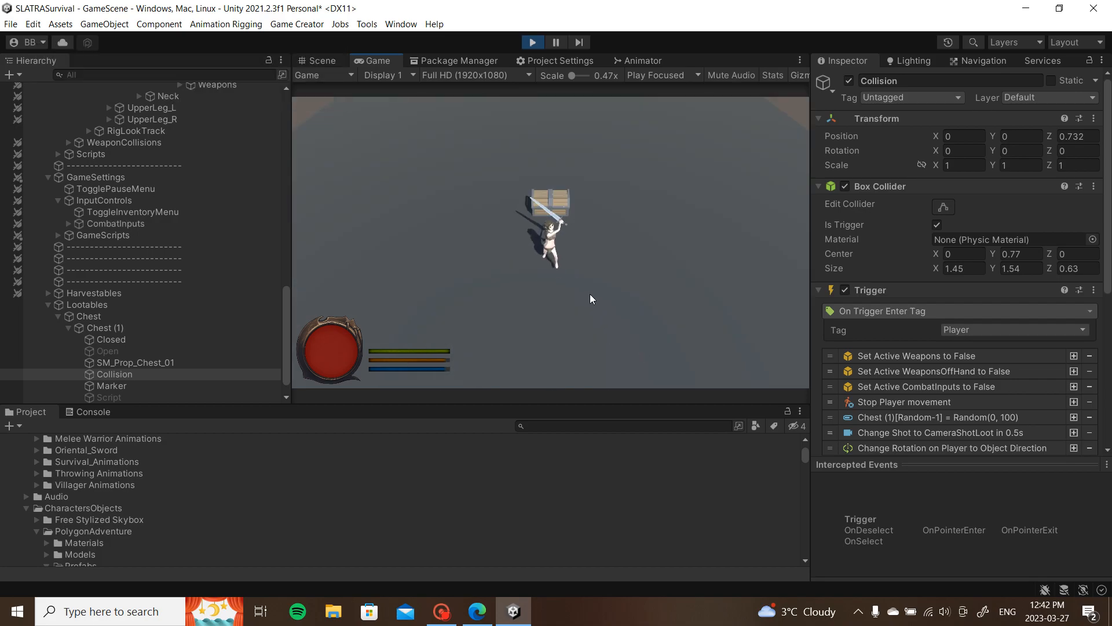
{"action": "key", "text": "w"}
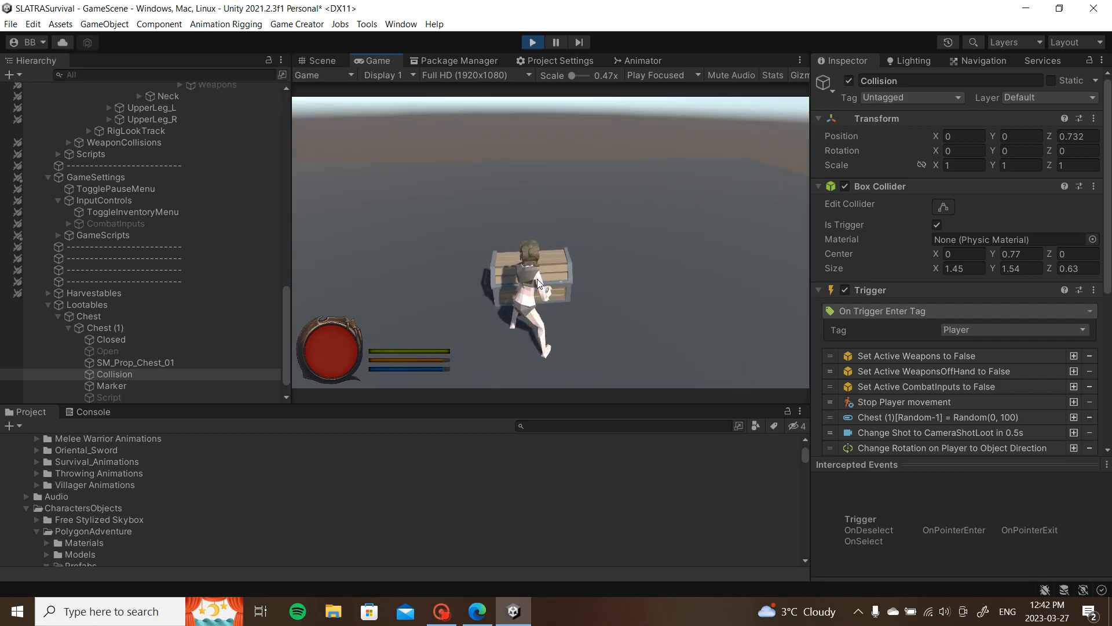
{"action": "left_click", "coordinate": [541, 308]}
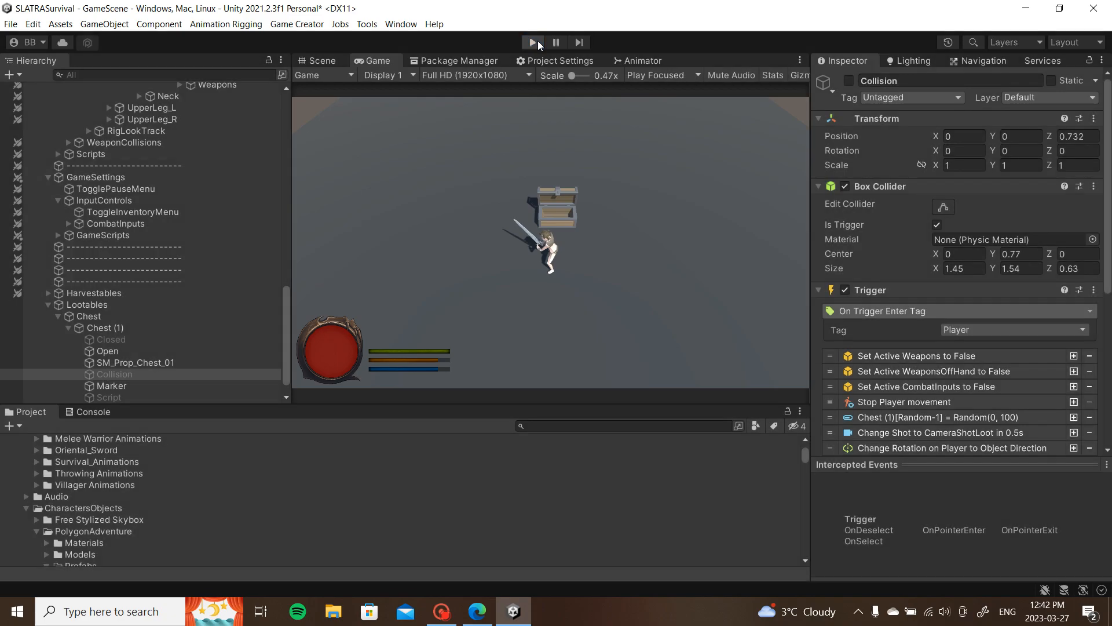
{"action": "key", "text": "ctrl+p"}
Step: Delete the Stop Player movement and Wait 0.5 seconds instructions that follow the gathering gesture in the Collision trigger
{"action": "scroll", "coordinate": [943, 367], "scroll_direction": "down", "scroll_amount": 5}
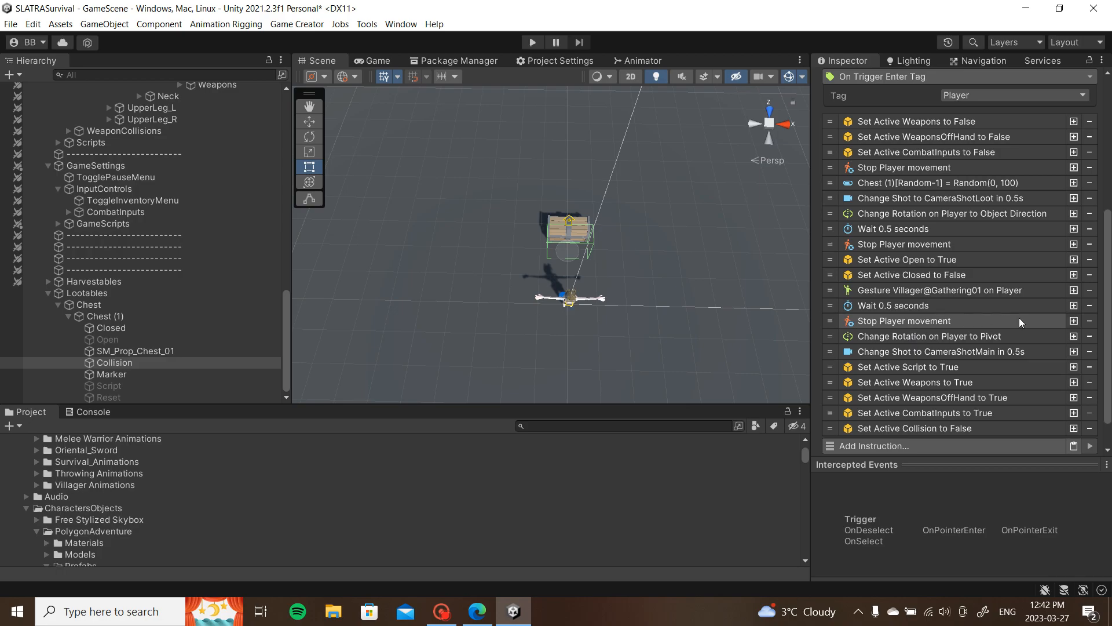
{"action": "left_click", "coordinate": [1093, 323]}
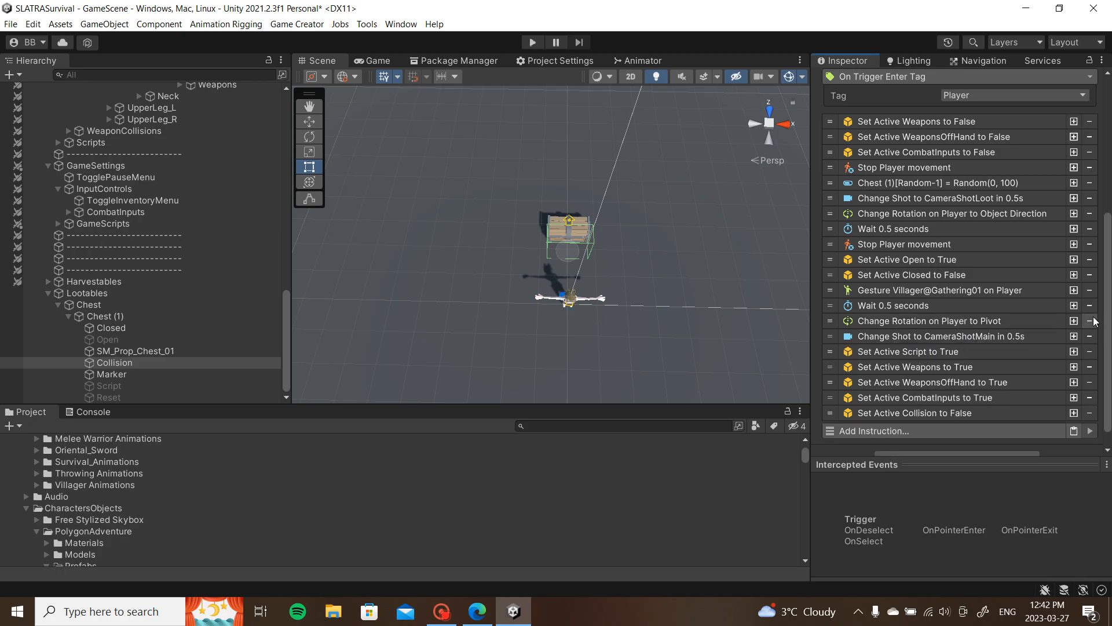
{"action": "left_click", "coordinate": [1091, 307]}
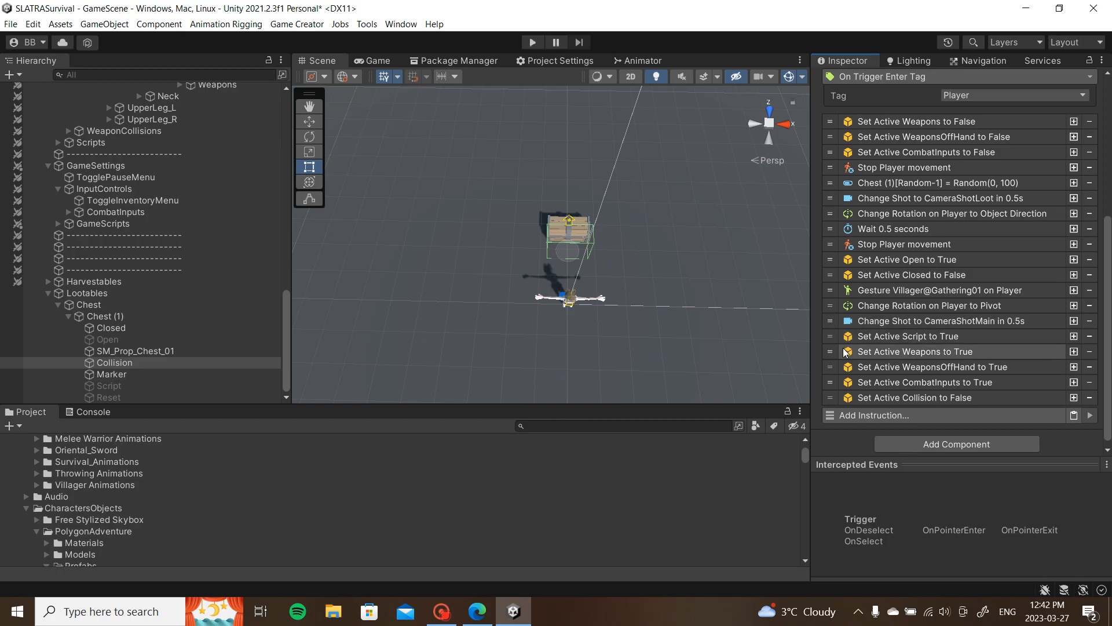
Step: Move Set Active Weapons and WeaponsOffHand to True directly below the gesture, and CombatInputs to True above Set Active Script
{"action": "left_click_drag", "start_coordinate": [835, 353], "coordinate": [840, 304]}
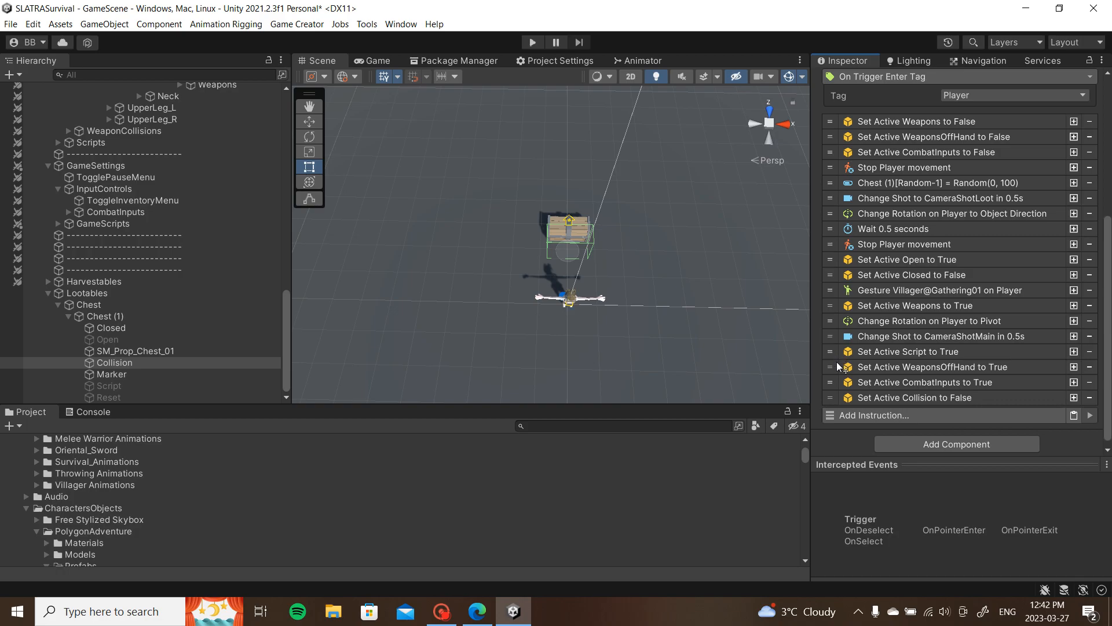
{"action": "left_click_drag", "start_coordinate": [832, 366], "coordinate": [836, 317]}
{"action": "mouse_move", "coordinate": [835, 382]}
{"action": "left_mouse_down"}
{"action": "mouse_move", "coordinate": [849, 327]}
{"action": "mouse_move", "coordinate": [834, 338]}
{"action": "mouse_move", "coordinate": [839, 374]}
{"action": "left_mouse_up"}
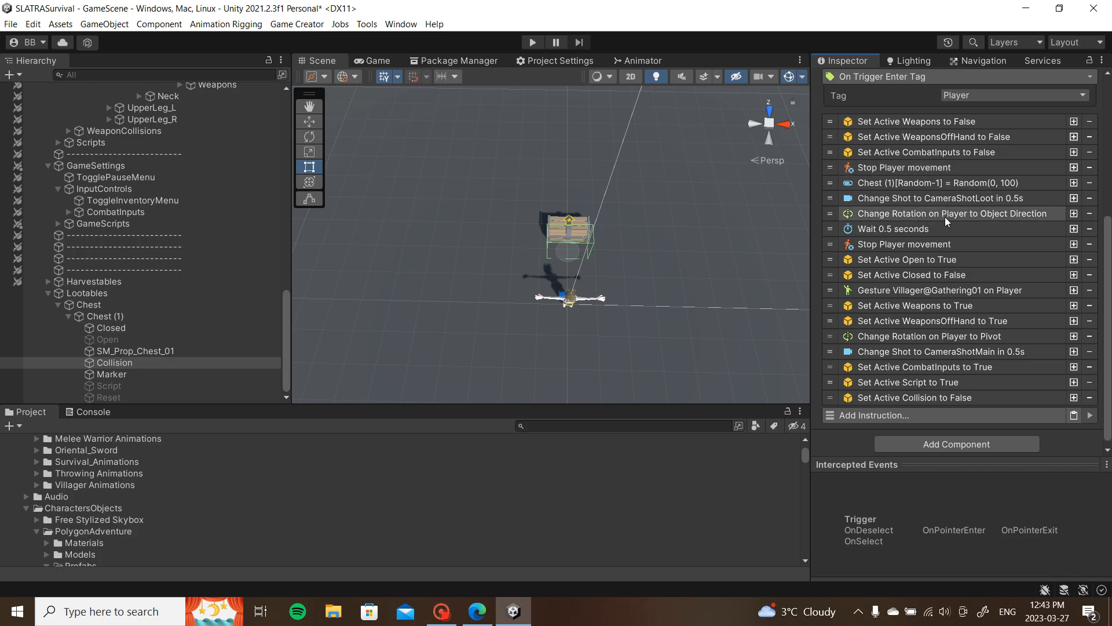
Step: Delete the Wait 0.5 seconds and Stop Player movement above Set Active Open, and move the remaining Stop Player movement below the gesture
{"action": "left_click", "coordinate": [1091, 230]}
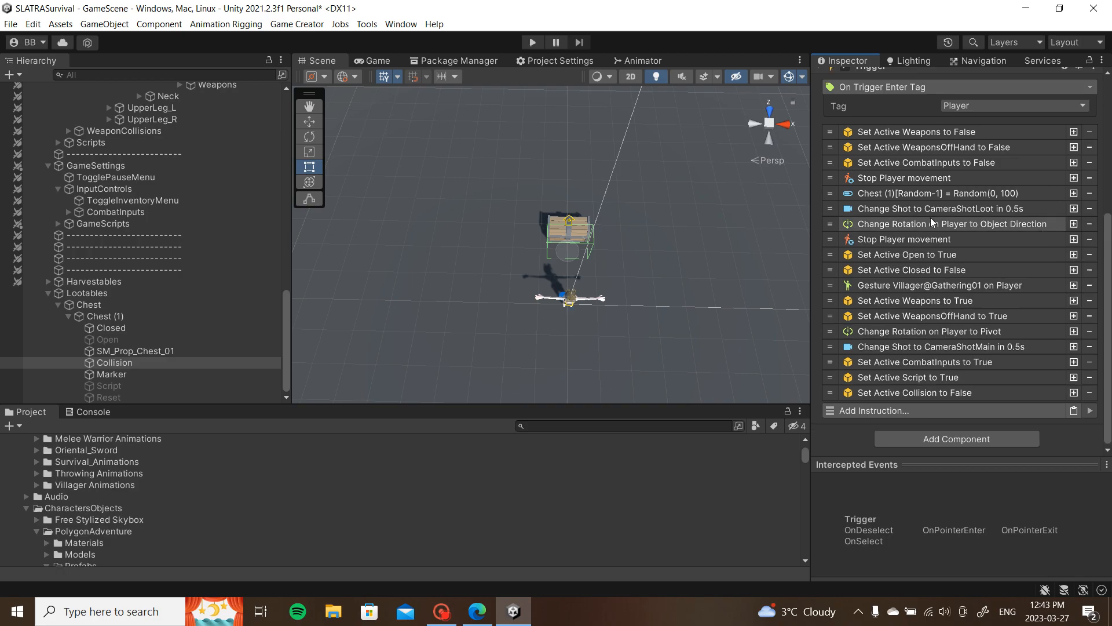
{"action": "left_click", "coordinate": [1090, 239]}
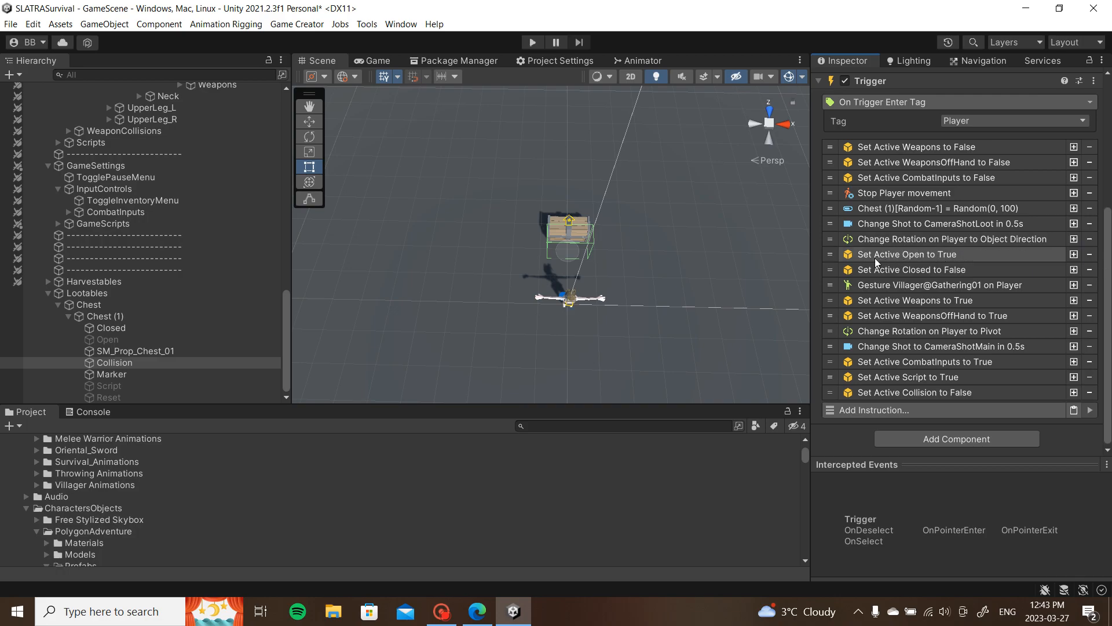
{"action": "left_click", "coordinate": [926, 287]}
{"action": "left_click", "coordinate": [926, 286]}
{"action": "left_click_drag", "start_coordinate": [835, 193], "coordinate": [829, 147]}
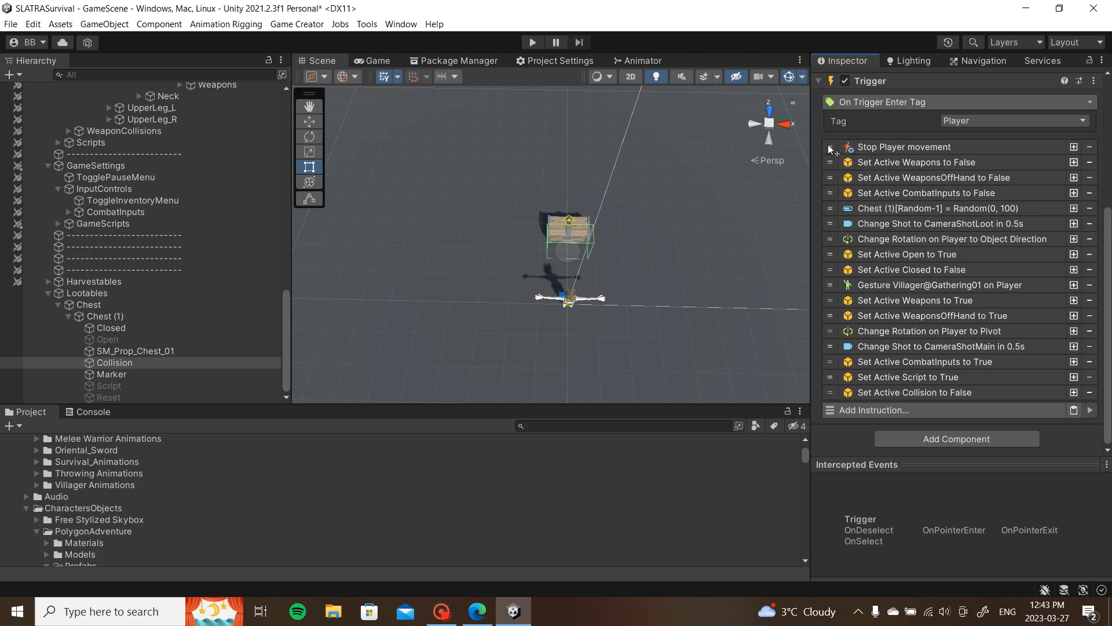
{"action": "left_click_drag", "start_coordinate": [829, 148], "coordinate": [836, 291]}
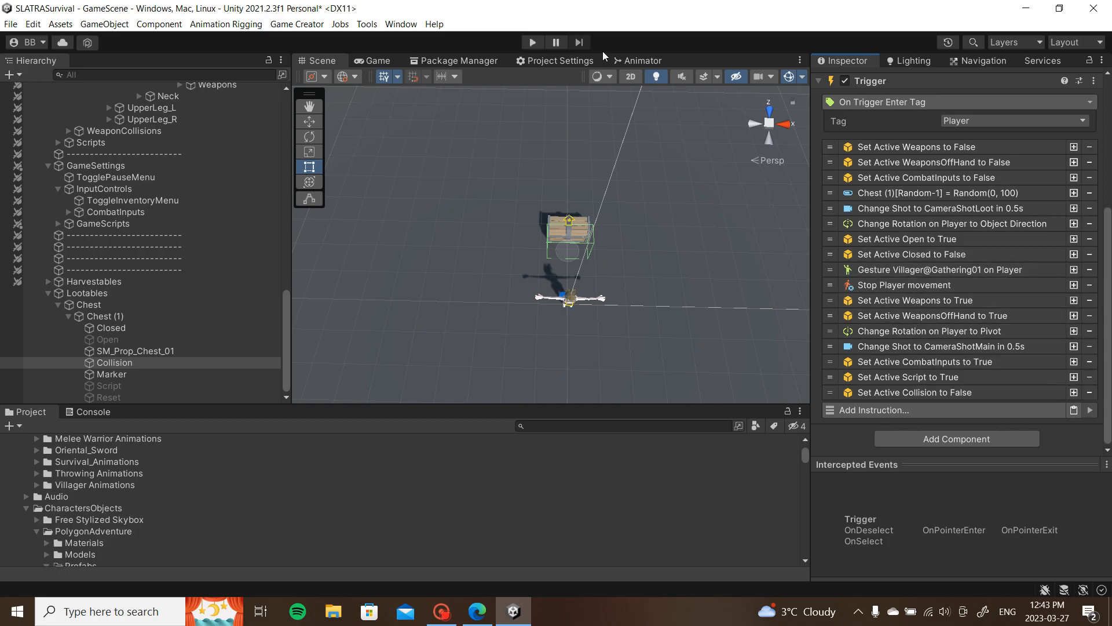
Step: Run the game, equip a sword from the inventory and loot the chest to test the reordered instructions
{"action": "left_click", "coordinate": [533, 43]}
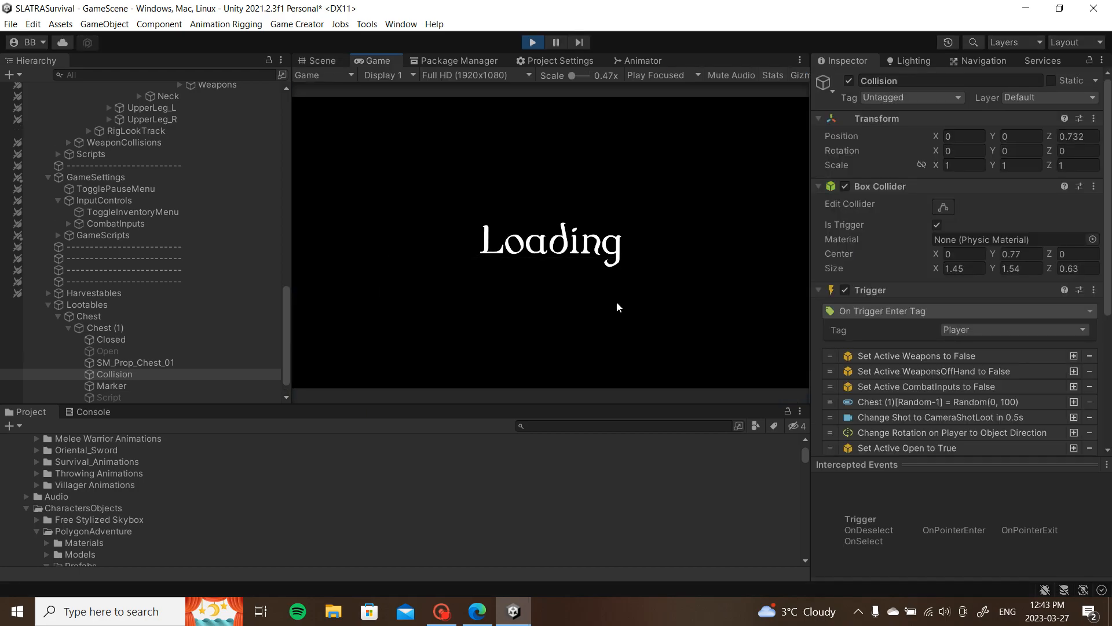
{"action": "key", "text": "Escape"}
{"action": "left_click", "coordinate": [570, 248]}
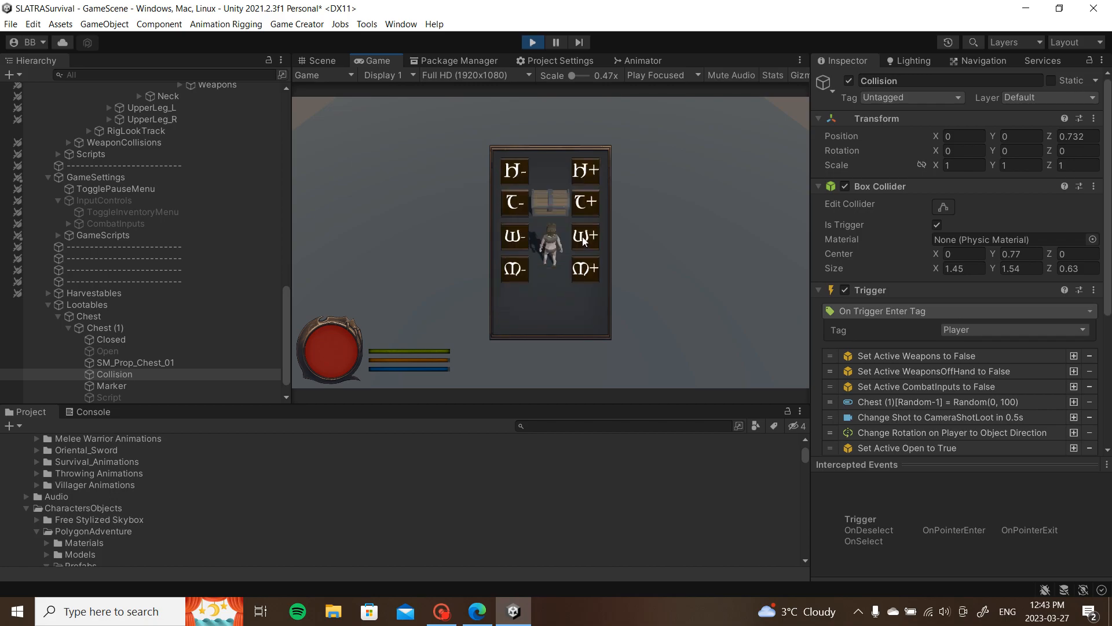
{"action": "key", "text": "Escape"}
{"action": "key", "text": "Caps_Lock"}
{"action": "key", "text": "Tab"}
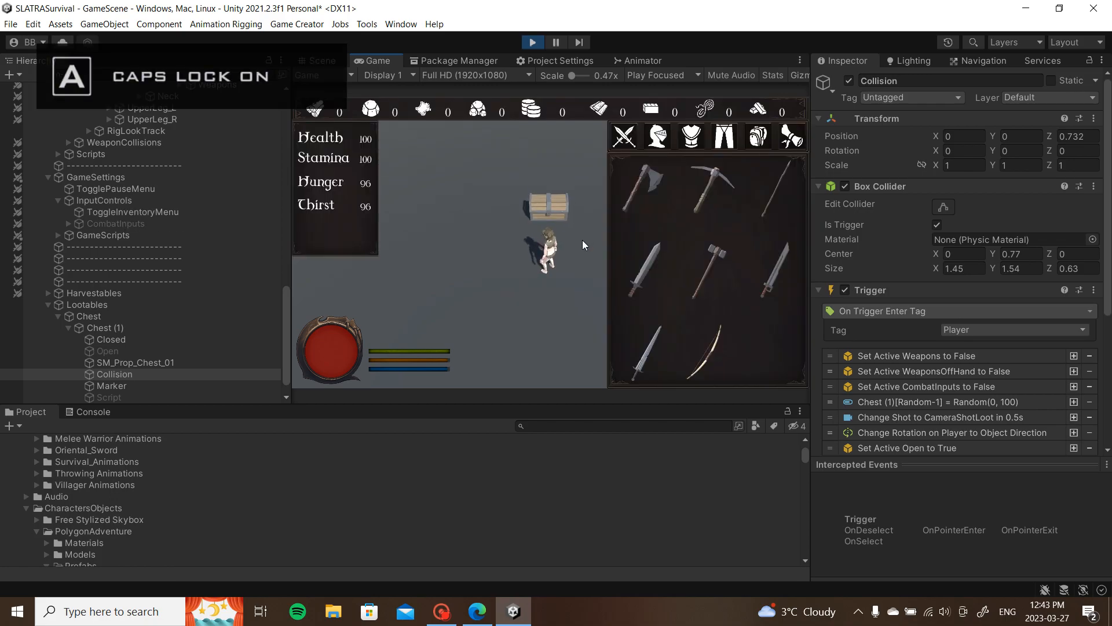
{"action": "left_click", "coordinate": [631, 260]}
{"action": "key", "text": "Tab"}
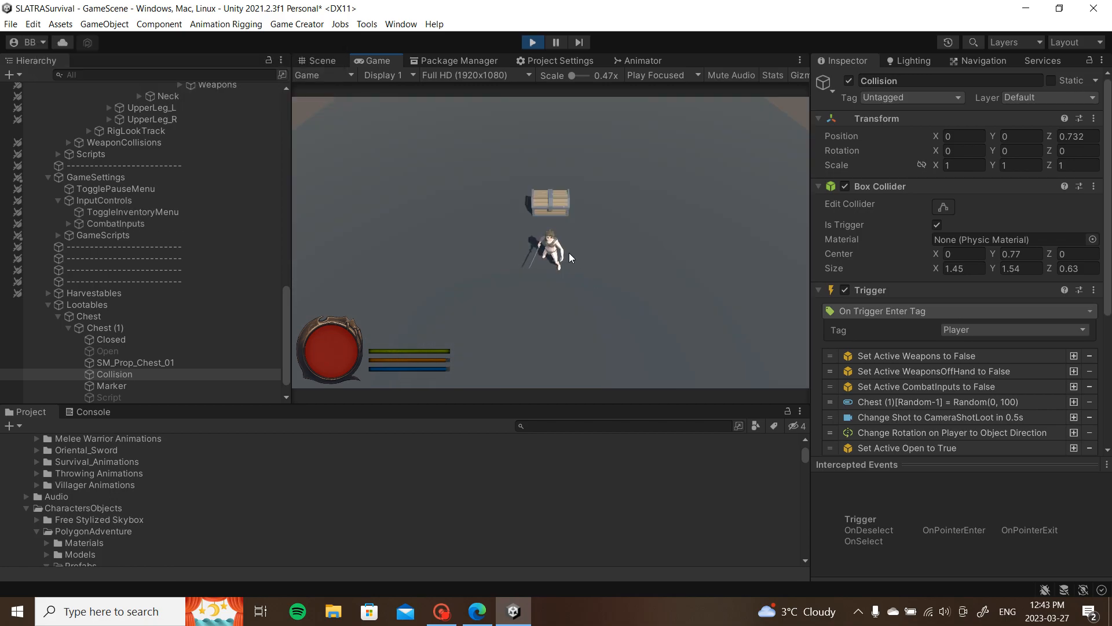
{"action": "left_click", "coordinate": [547, 224]}
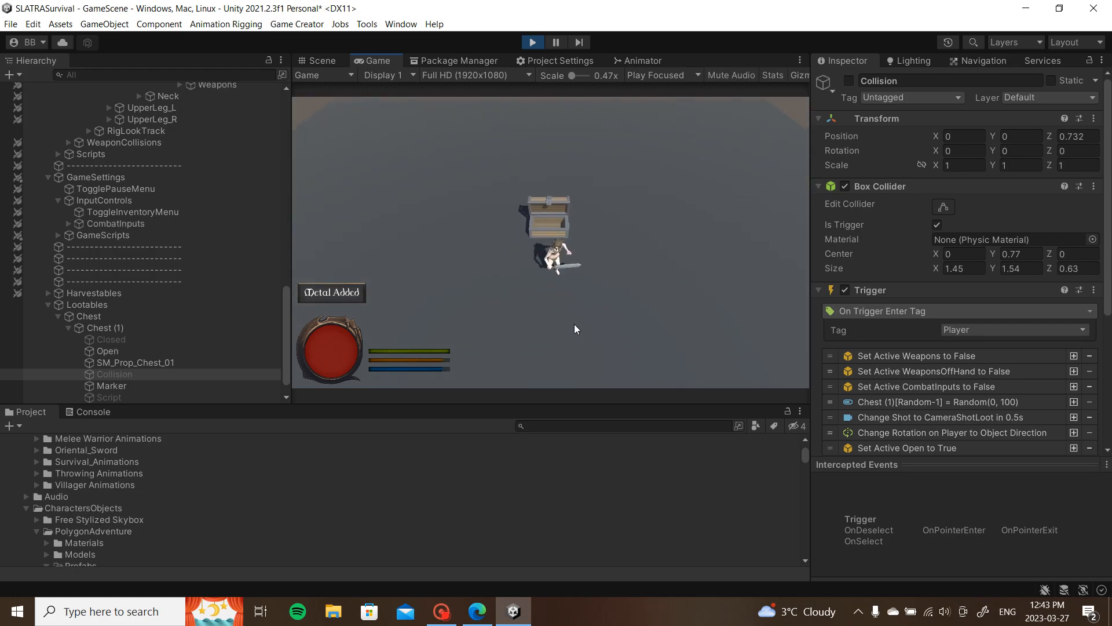
Step: Walk the armed player around the opened chest to check movement after looting, and stop the game
{"action": "key", "text": "s"}
{"action": "key", "text": "d"}
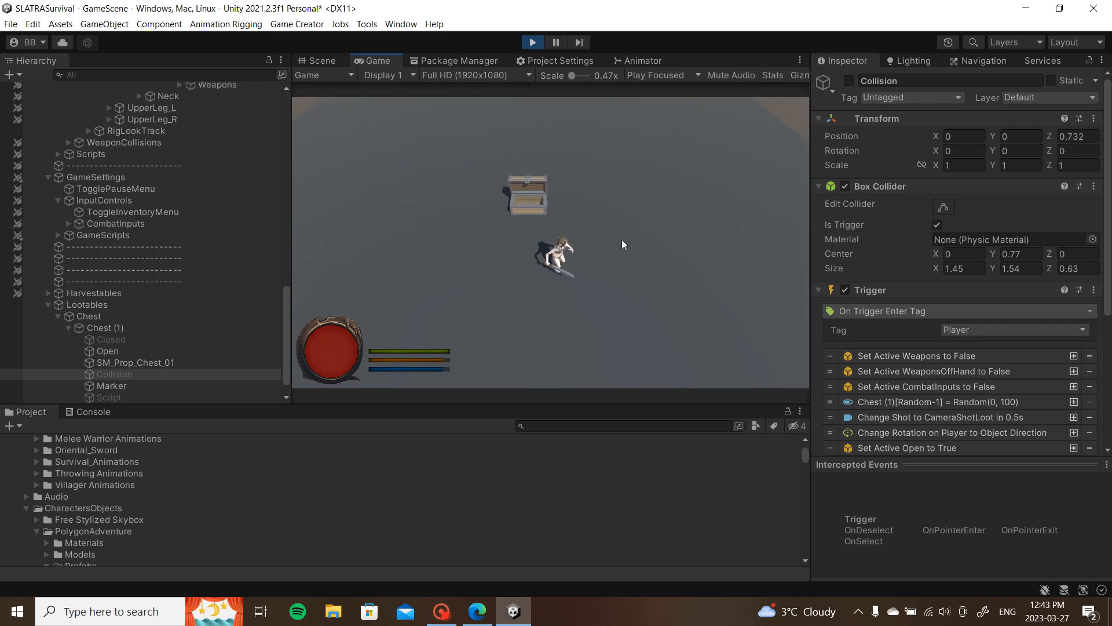
{"action": "key", "text": "w"}
{"action": "key", "text": "a"}
{"action": "key", "text": "i"}
{"action": "key", "text": "i"}
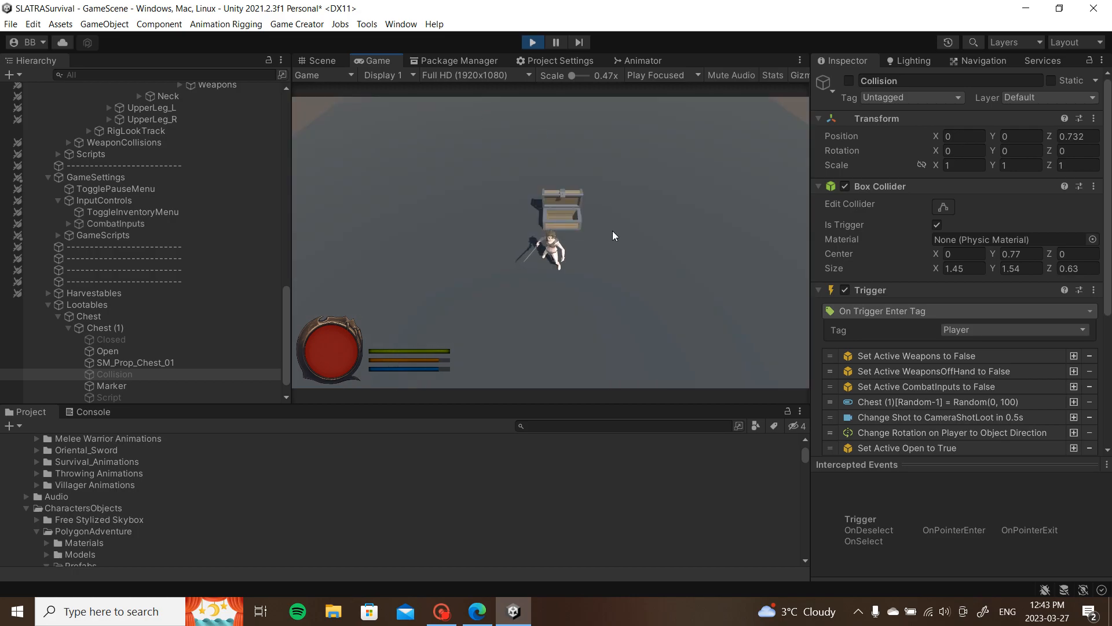
{"action": "left_click", "coordinate": [532, 42]}
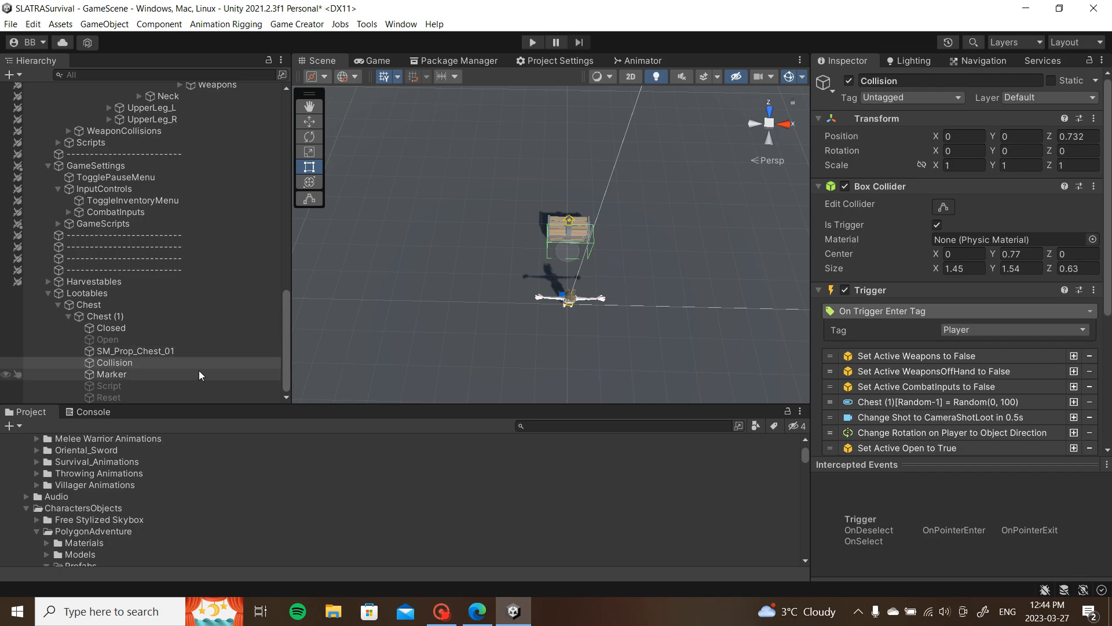
Step: Review the loot branches on the chest's Script object, deselect it and save the scene
{"action": "left_click", "coordinate": [145, 386]}
{"action": "scroll", "coordinate": [965, 363], "scroll_direction": "down", "scroll_amount": 4}
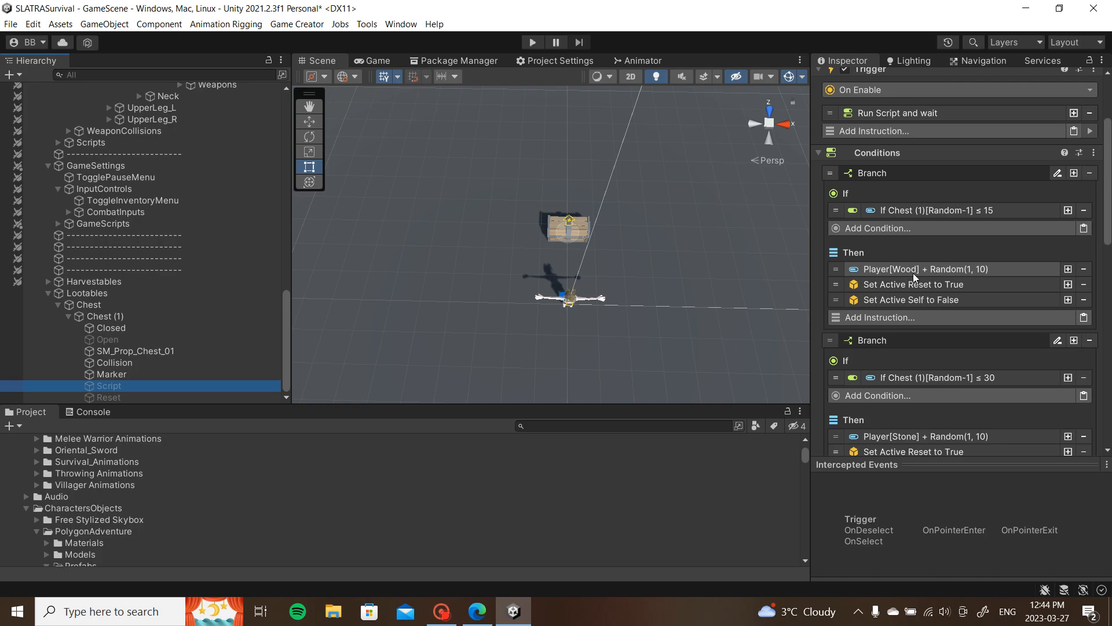
{"action": "left_click", "coordinate": [682, 316]}
{"action": "key", "text": "ctrl+s"}
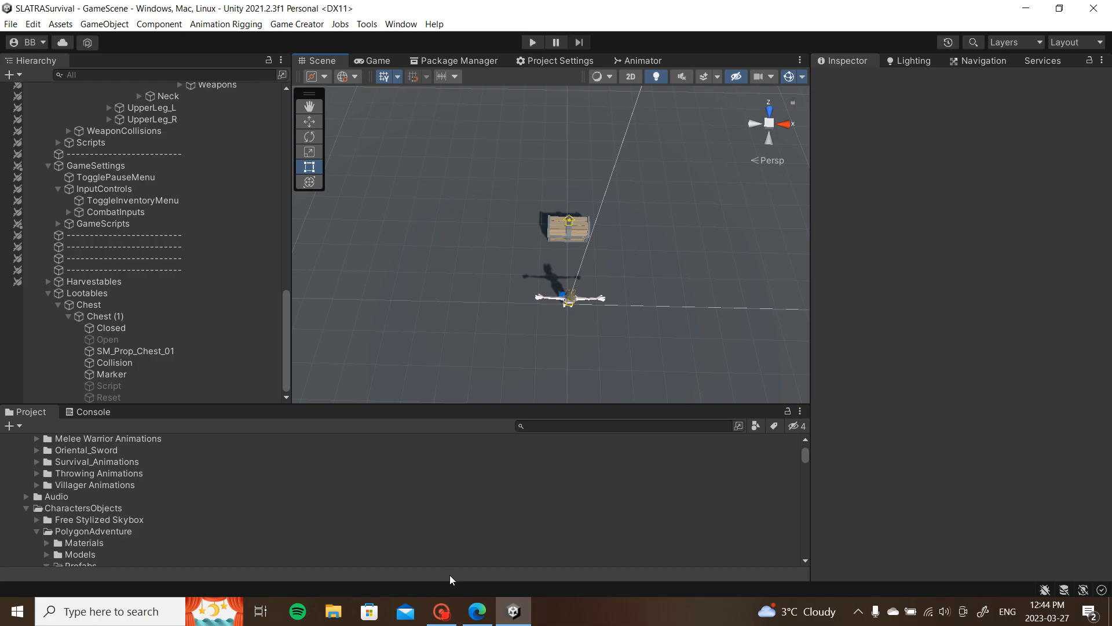
{"action": "mouse_move", "coordinate": [445, 618]}
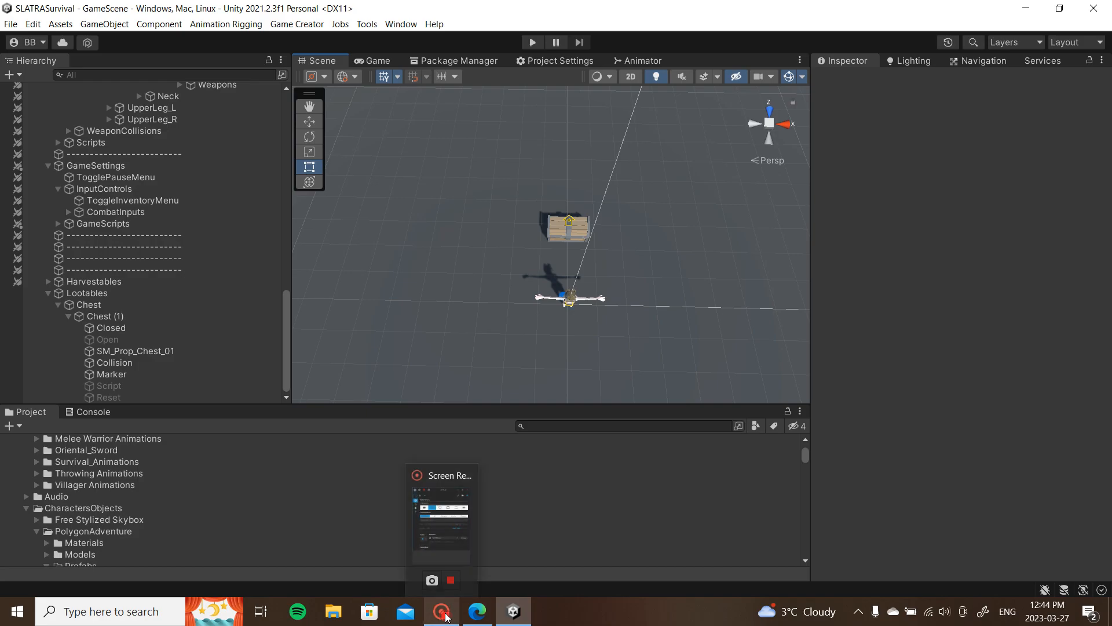